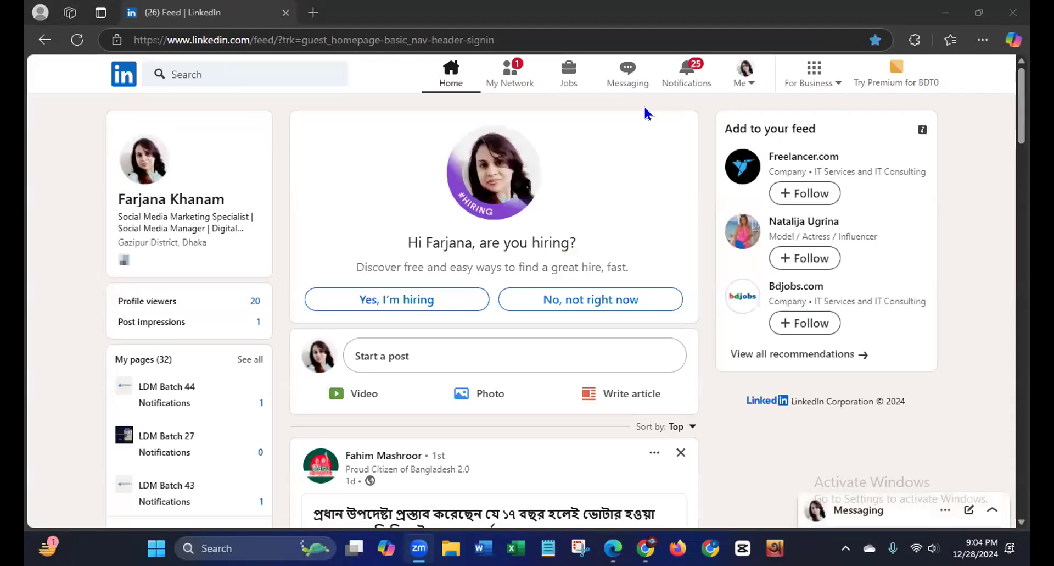
# Answer the hiring prompt with "No, not right now", browse the first feed posts and close the sponsored DBA message
pyautogui.click(584, 302)
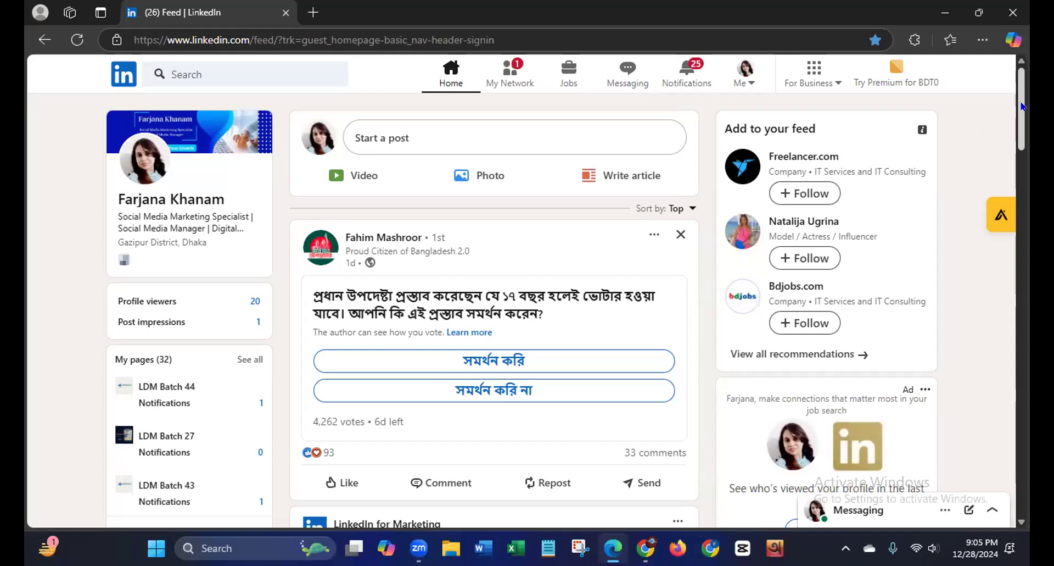
pyautogui.scroll(-5, 1007, 165)
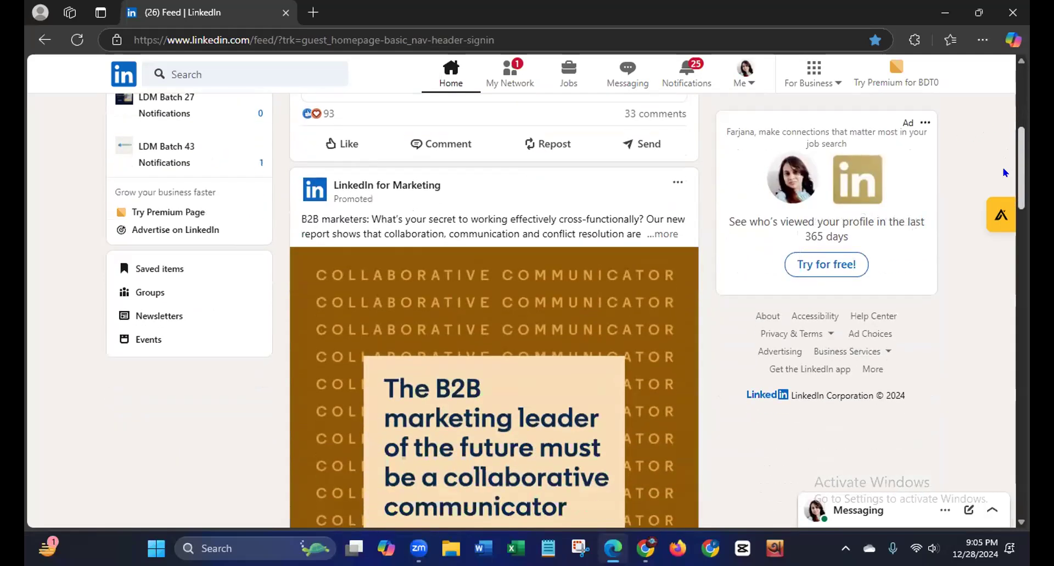
pyautogui.scroll(-8, 958, 244)
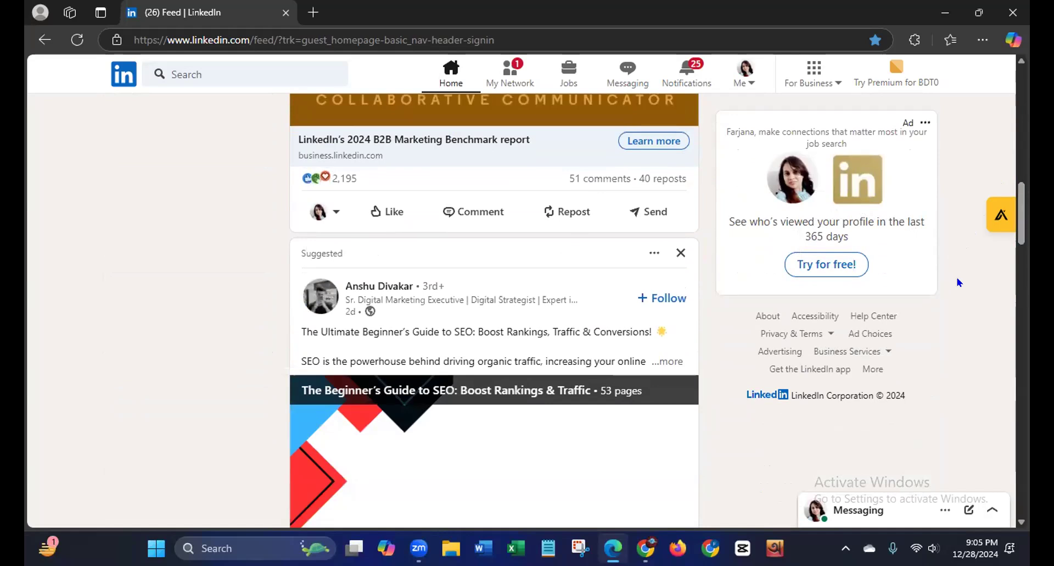
pyautogui.moveTo(1020, 218); pyautogui.dragTo(1017, 240)
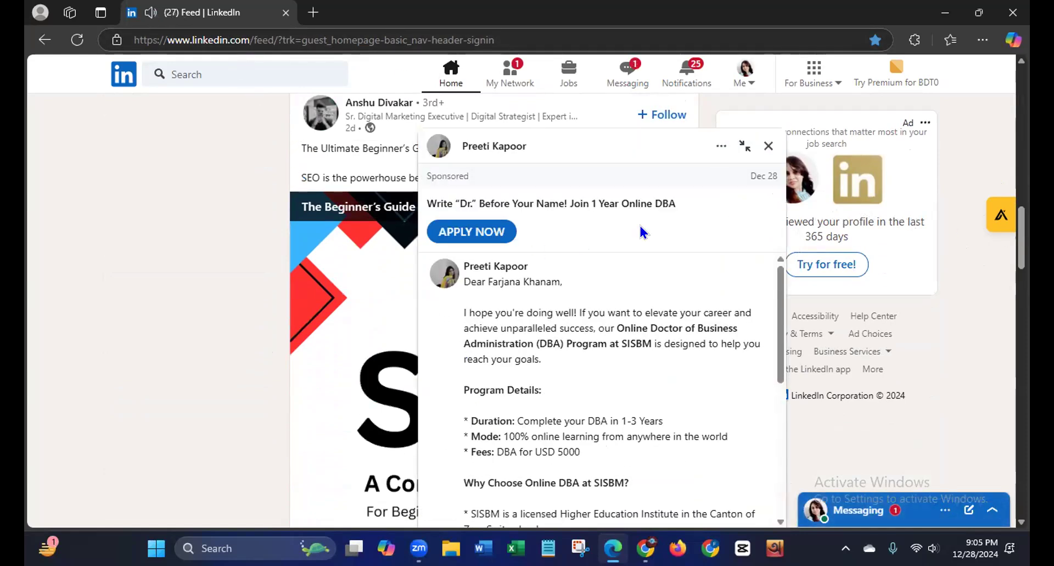
pyautogui.click(768, 145)
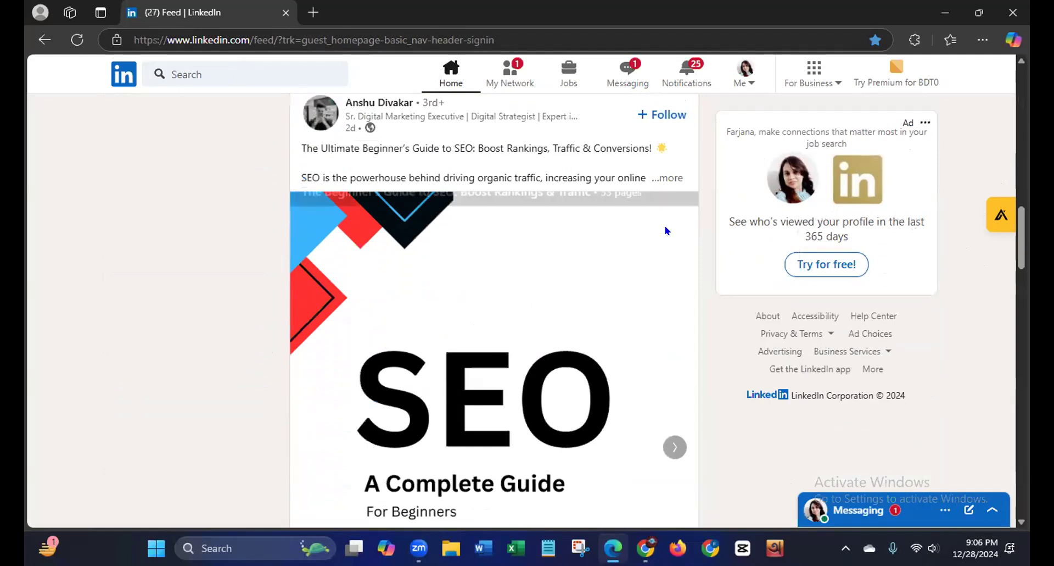
# Expand the Ultimate Beginner's Guide to SEO post and view its document up to page 3, Introduction to SEO
pyautogui.click(665, 177)
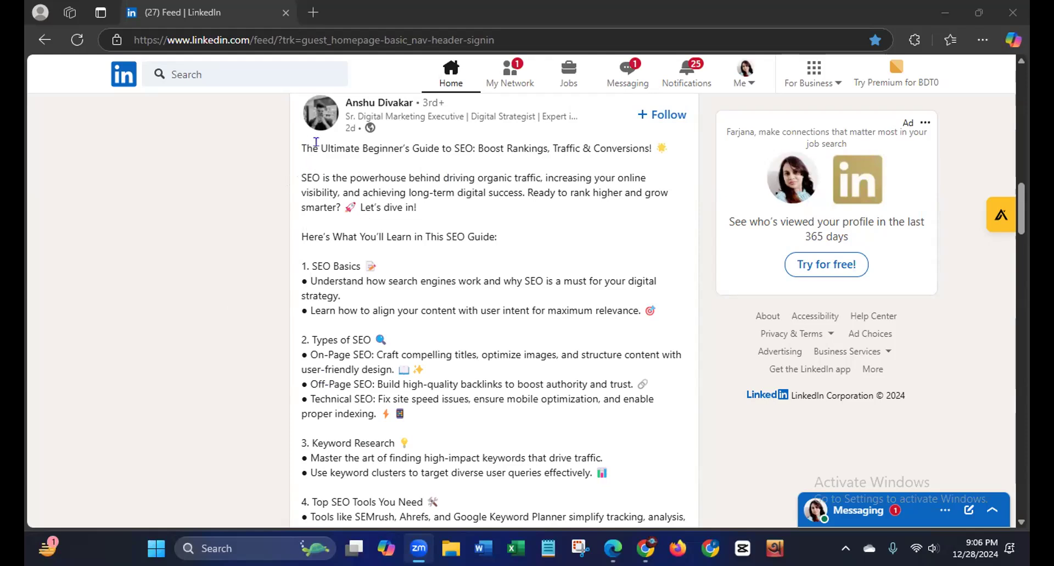
pyautogui.moveTo(319, 147); pyautogui.dragTo(382, 157)
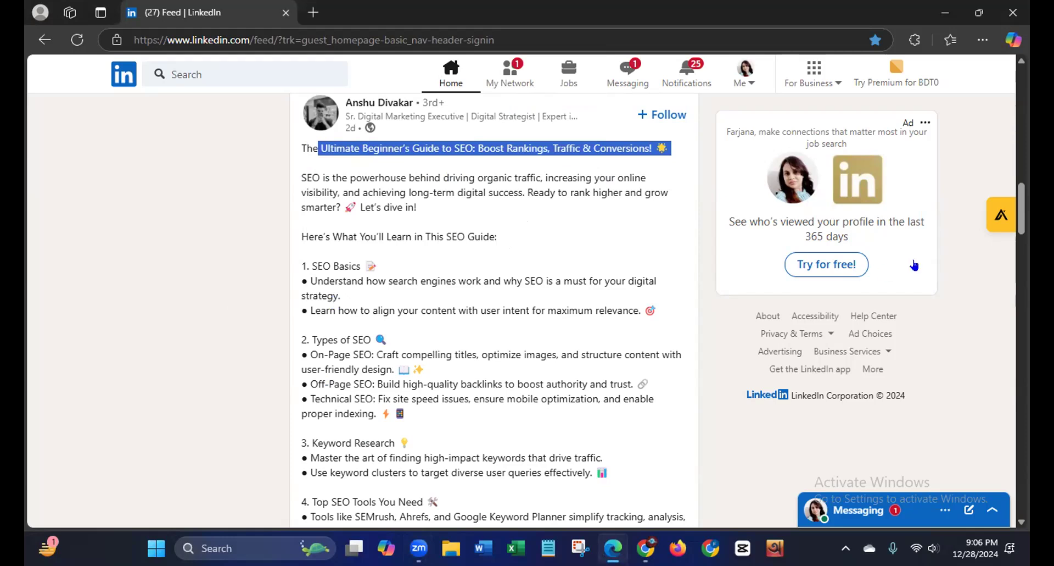
pyautogui.moveTo(1020, 226); pyautogui.dragTo(993, 324)
pyautogui.moveTo(482, 278)
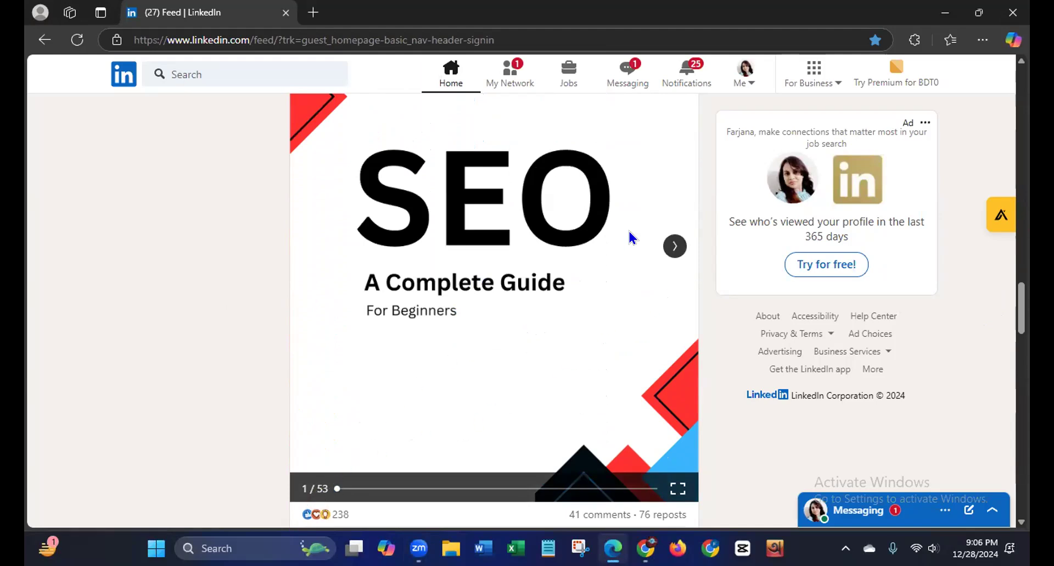
pyautogui.click(672, 248)
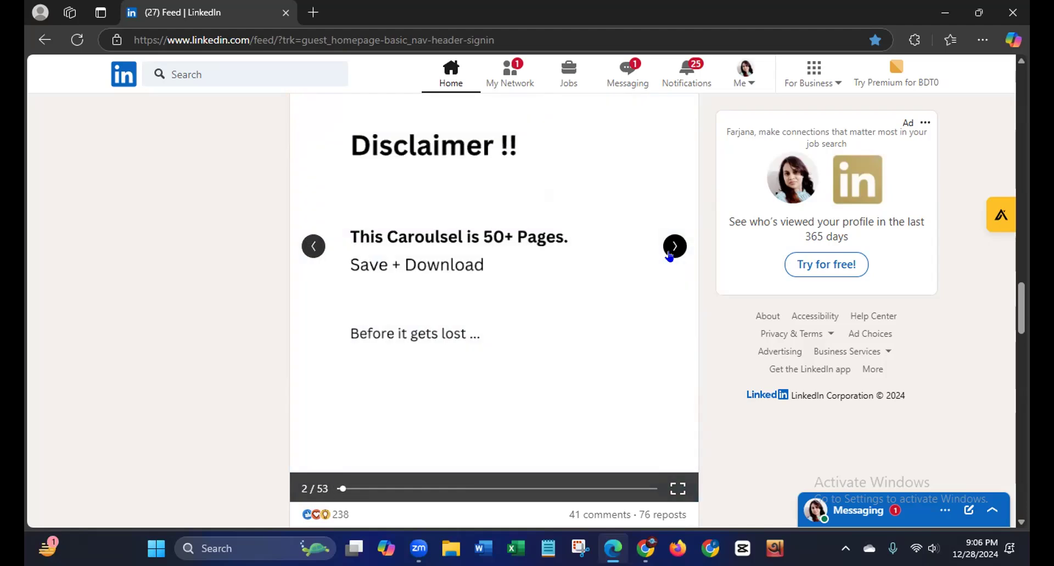
pyautogui.click(670, 255)
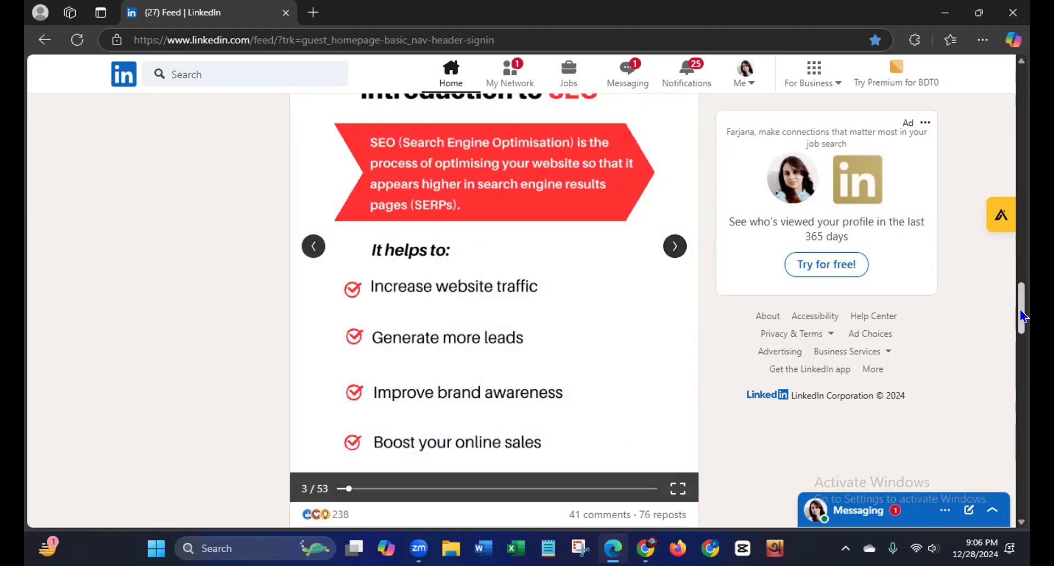
pyautogui.moveTo(1020, 308); pyautogui.dragTo(1021, 305)
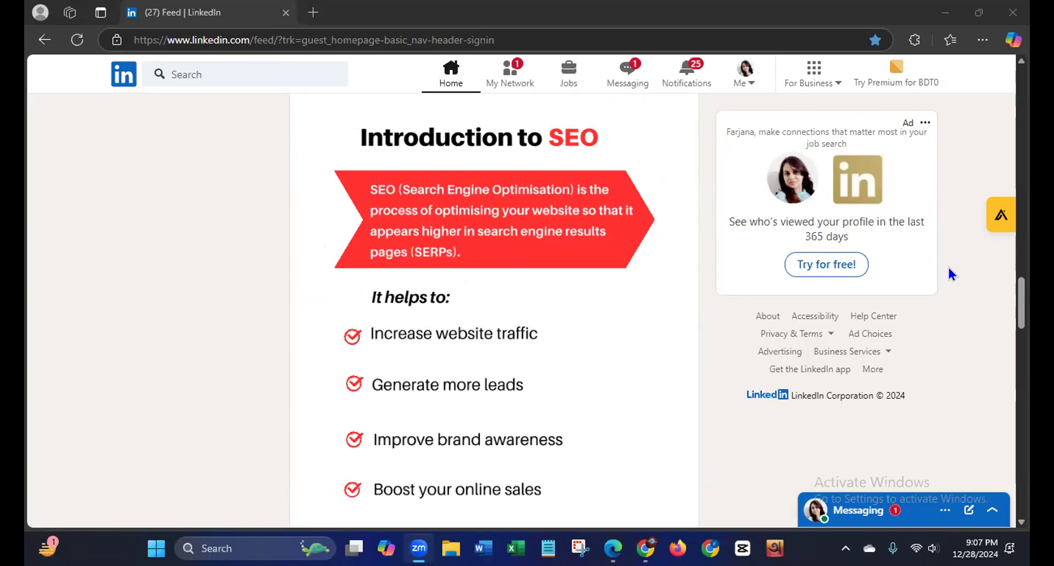
# Browse the feed past the Advanced On Page SEO Checklist and 15 On-Page SEO tips posts to the confidence post
pyautogui.scroll(-5, 1006, 324)
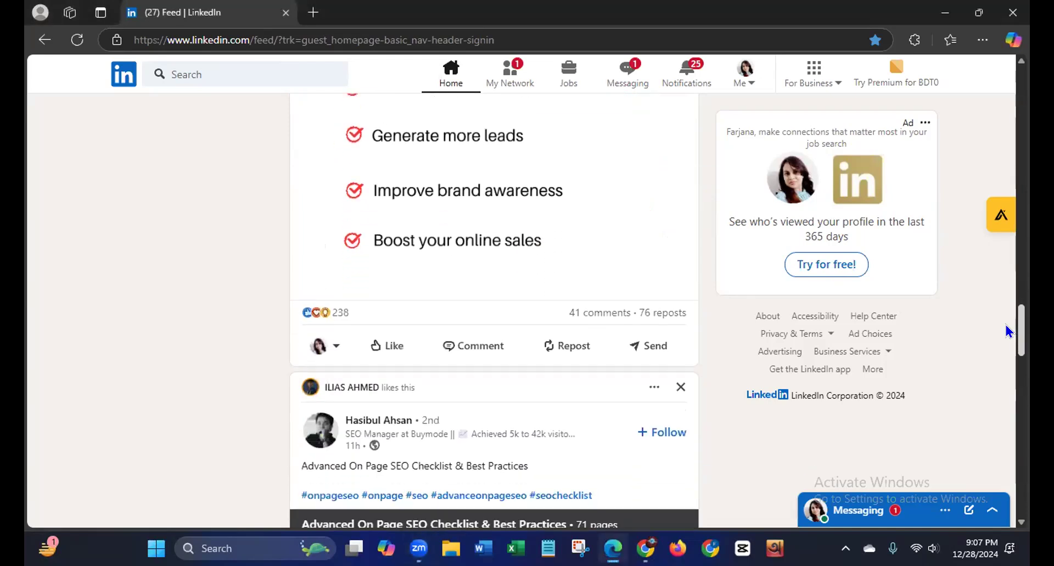
pyautogui.scroll(-3, 997, 338)
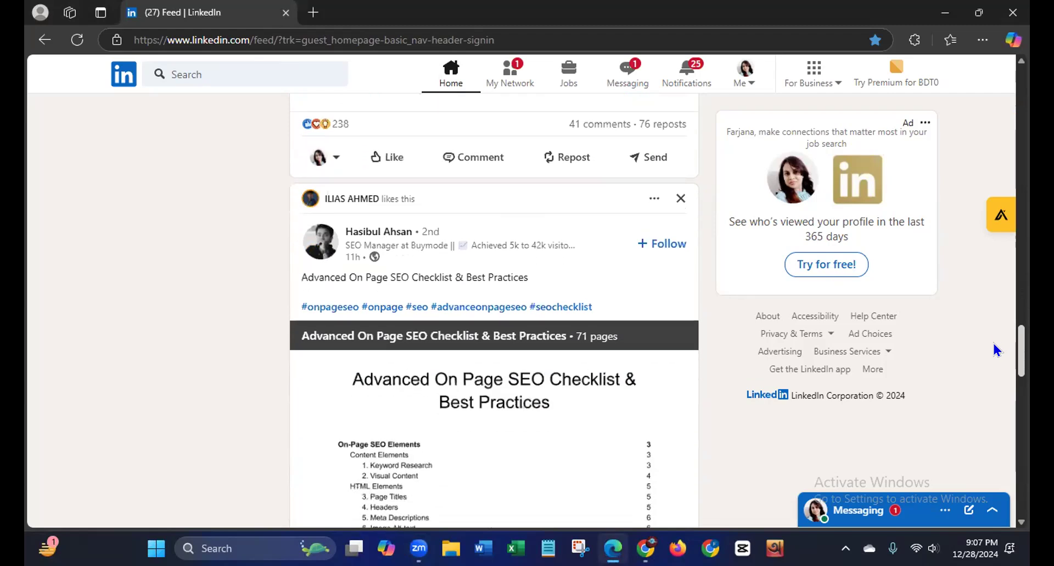
pyautogui.scroll(-2, 988, 349)
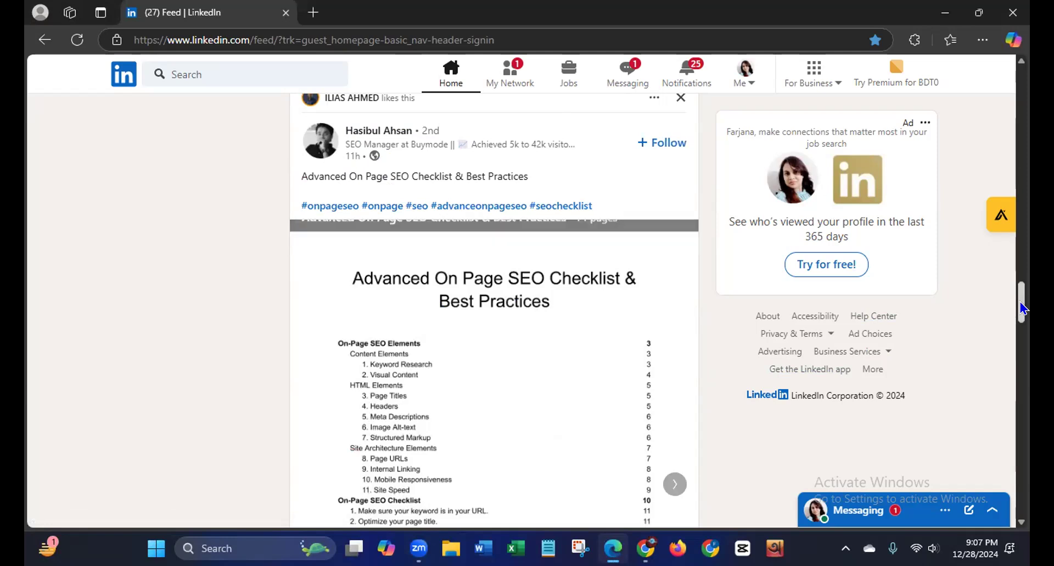
pyautogui.scroll(-12, 1020, 302)
pyautogui.scroll(-5, 1008, 358)
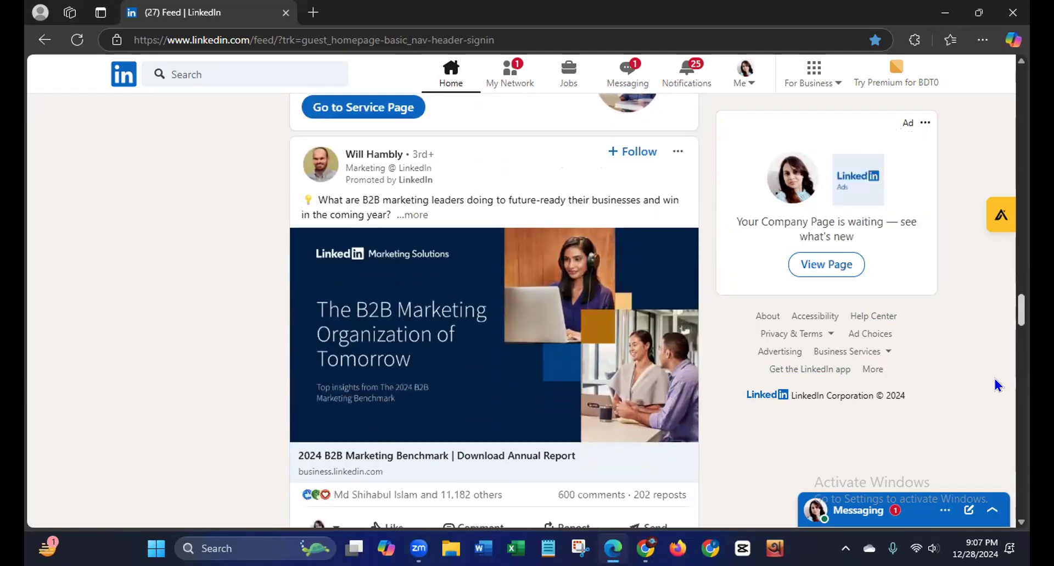
pyautogui.scroll(-7, 995, 384)
pyautogui.scroll(-2, 986, 406)
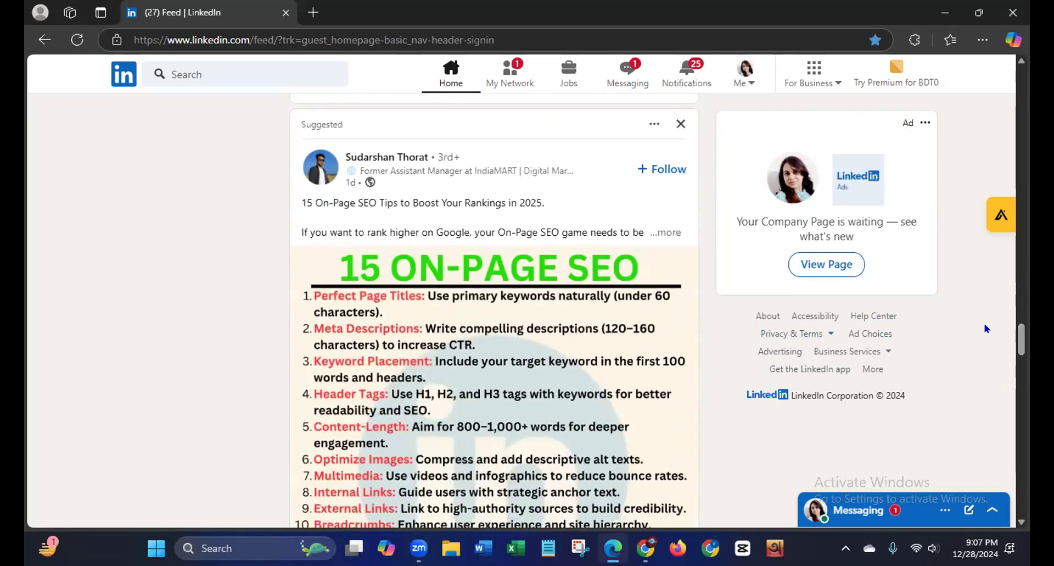
pyautogui.scroll(-4, 1017, 346)
pyautogui.moveTo(1017, 350); pyautogui.dragTo(986, 372)
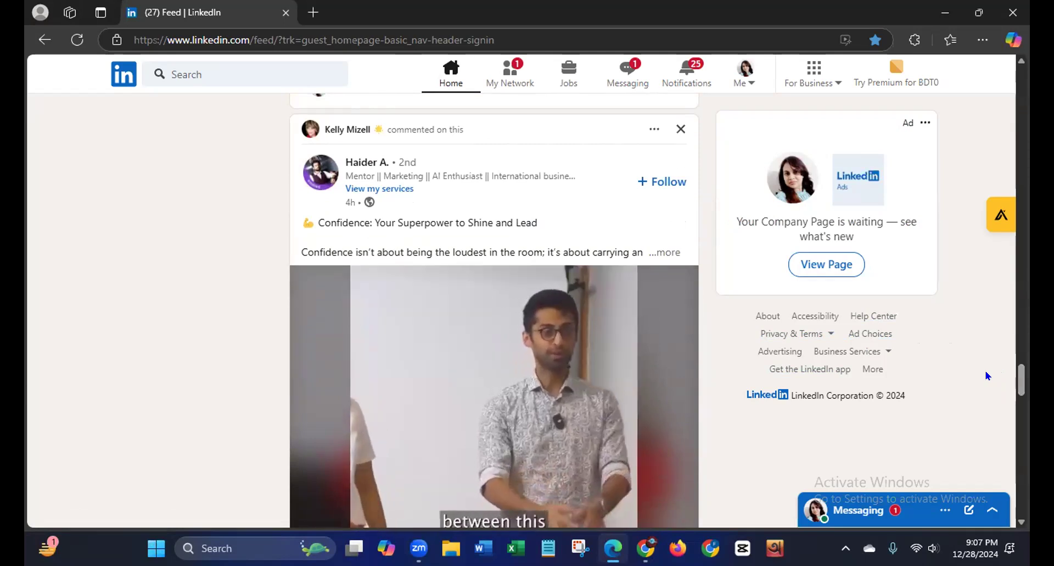
# Expand the "Confidence: Your Superpower to Shine and Lead" post and read through its full text
pyautogui.click(667, 253)
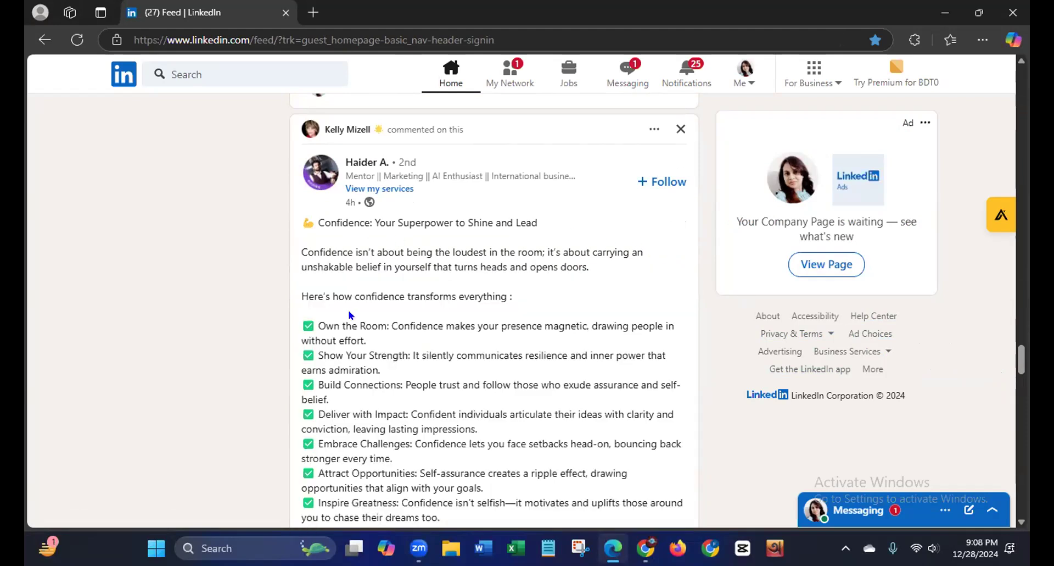
pyautogui.scroll(-10, 1010, 368)
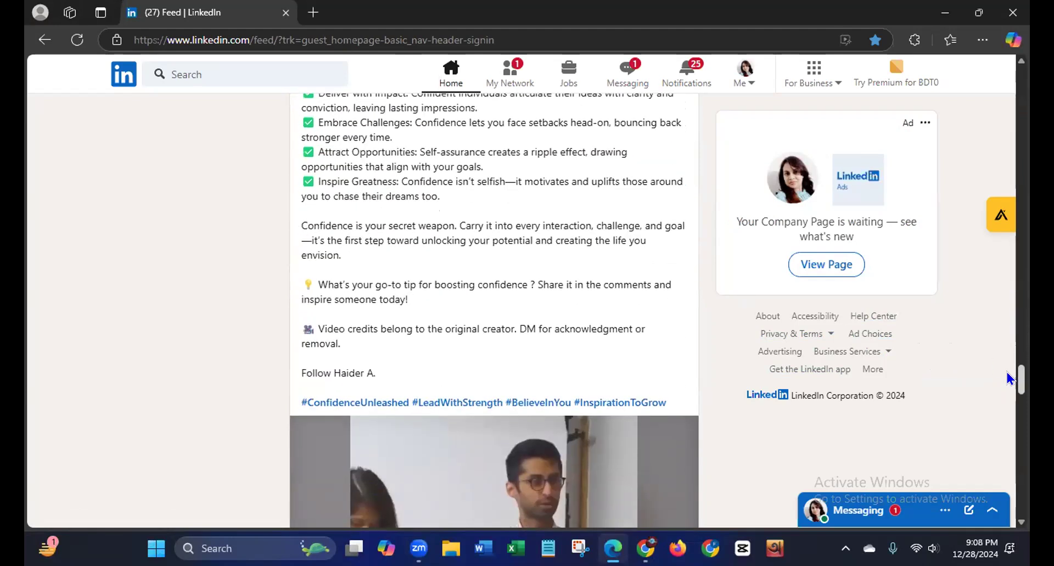
pyautogui.scroll(-8, 990, 409)
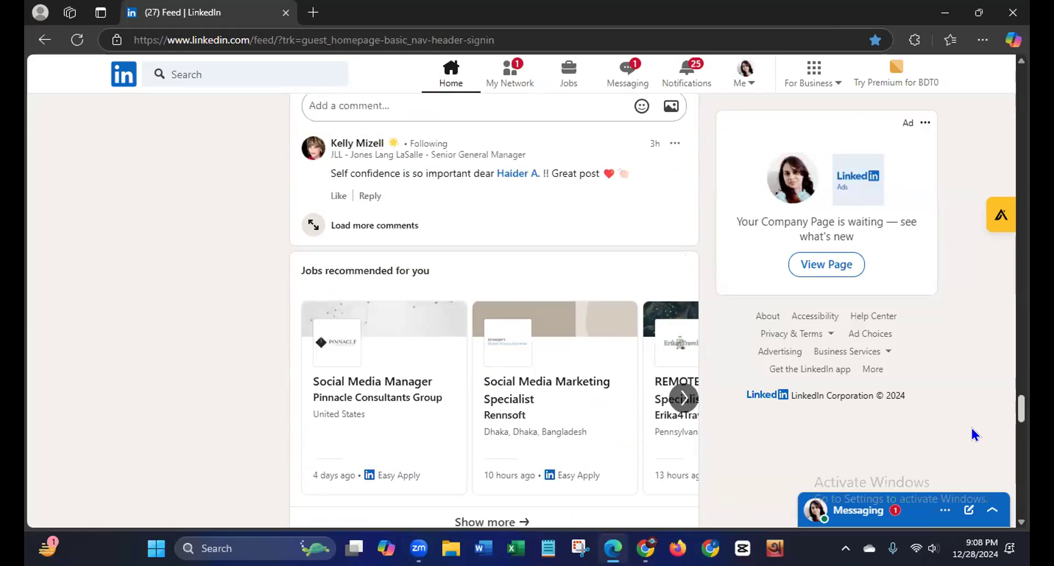
# Look through the recommended jobs, Telenor Asia and Top 100 ChatGPT Tips posts, and return to the start of the feed
pyautogui.scroll(-5, 967, 433)
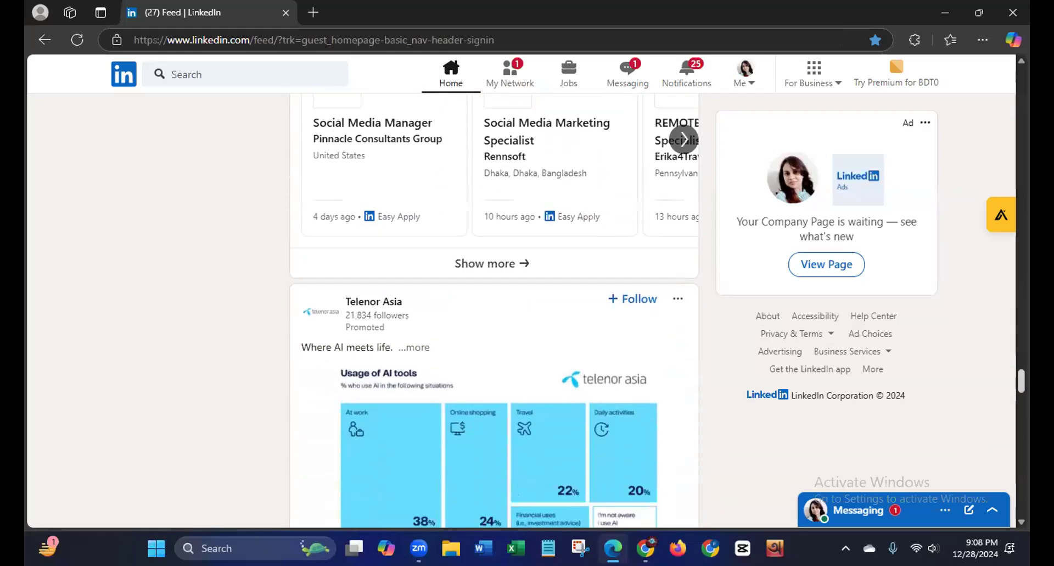
pyautogui.moveTo(1020, 382); pyautogui.dragTo(1004, 406)
pyautogui.scroll(-9, 1004, 407)
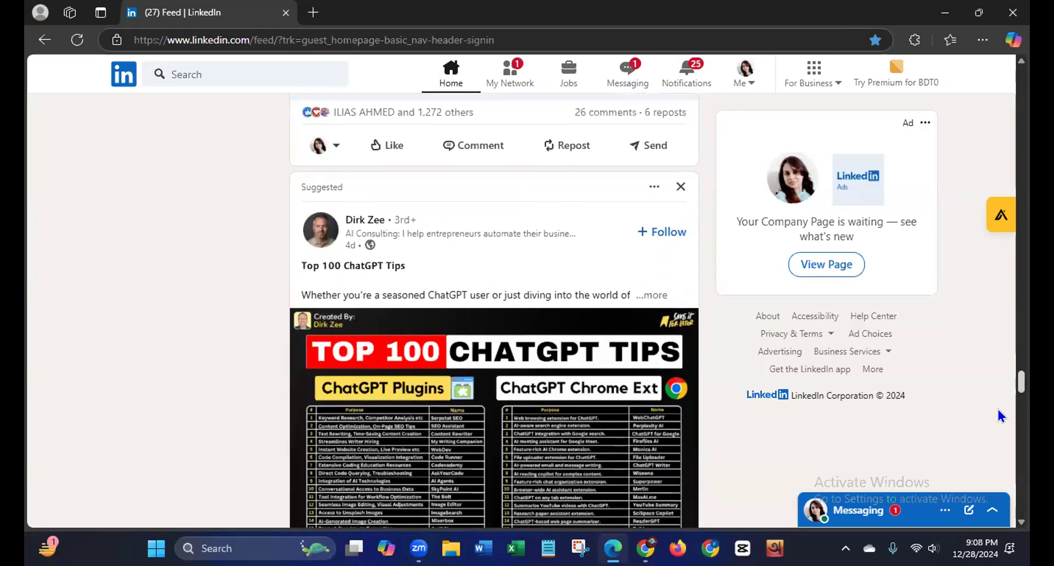
pyautogui.scroll(-5, 994, 437)
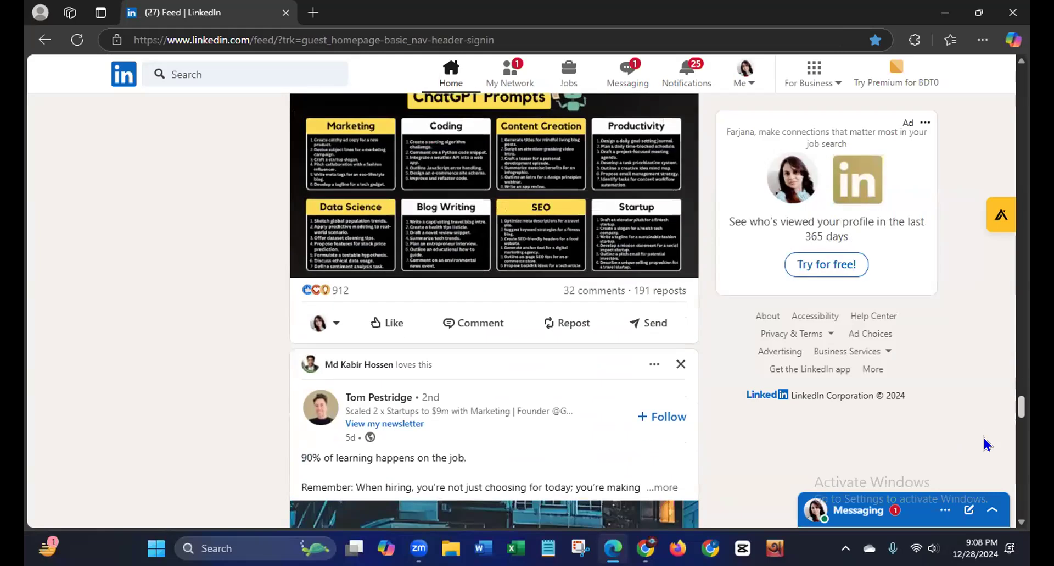
pyautogui.moveTo(983, 440); pyautogui.dragTo(1021, 74)
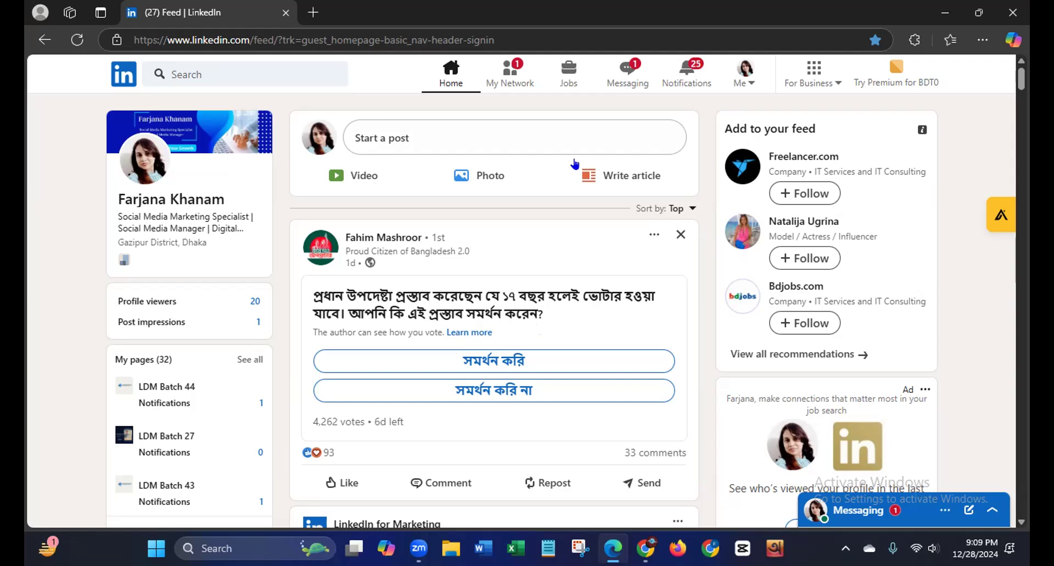
# Open the My Network page to view the pending invitations and network management options
pyautogui.click(575, 80)
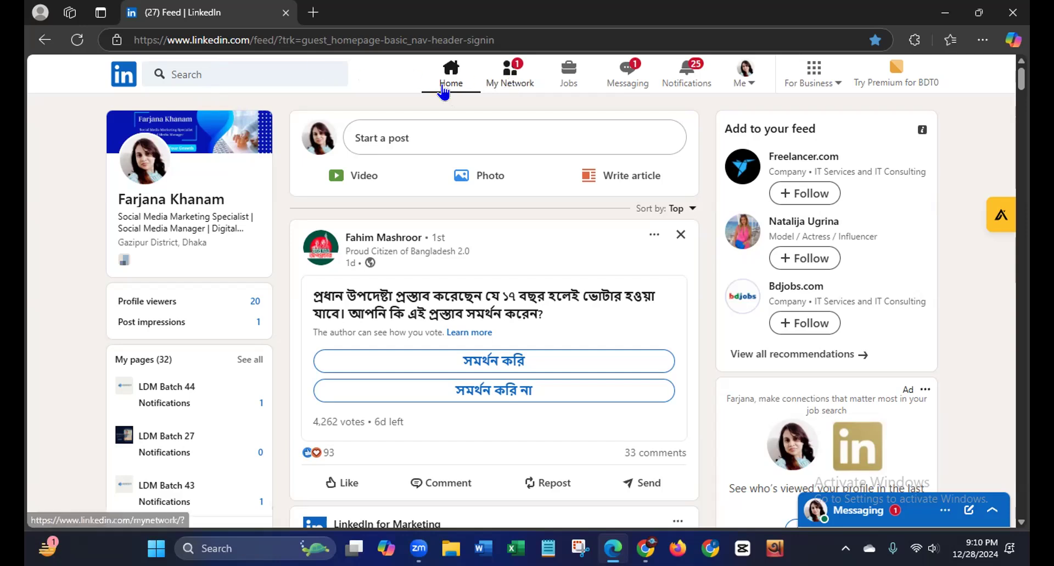
pyautogui.moveTo(1021, 82)
pyautogui.mouseDown()
pyautogui.moveTo(1020, 115)
pyautogui.moveTo(1020, 77)
pyautogui.mouseUp()
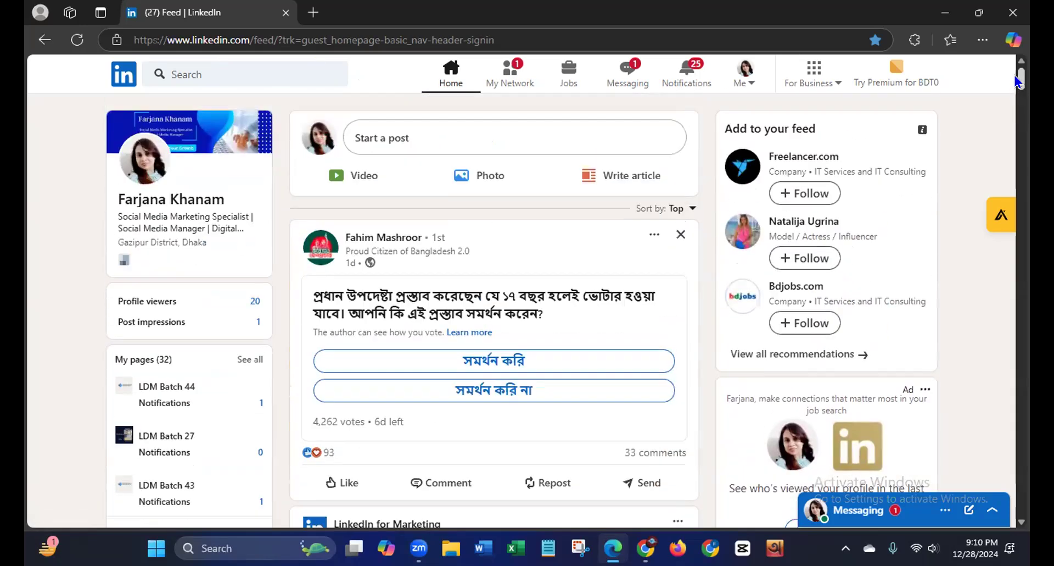
pyautogui.click(507, 85)
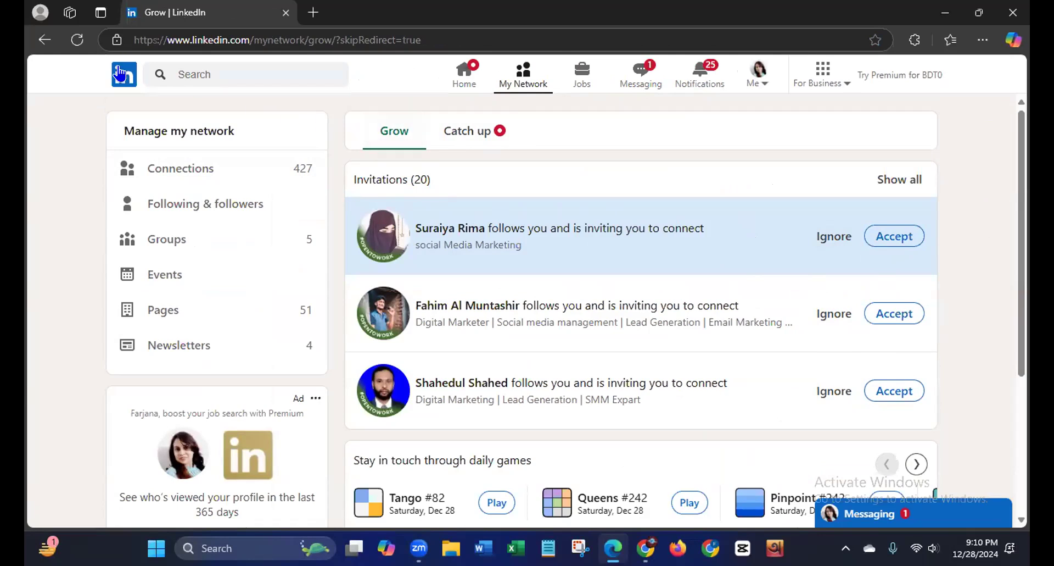
# Open the Jobs page and look through the recommended job picks
pyautogui.click(582, 82)
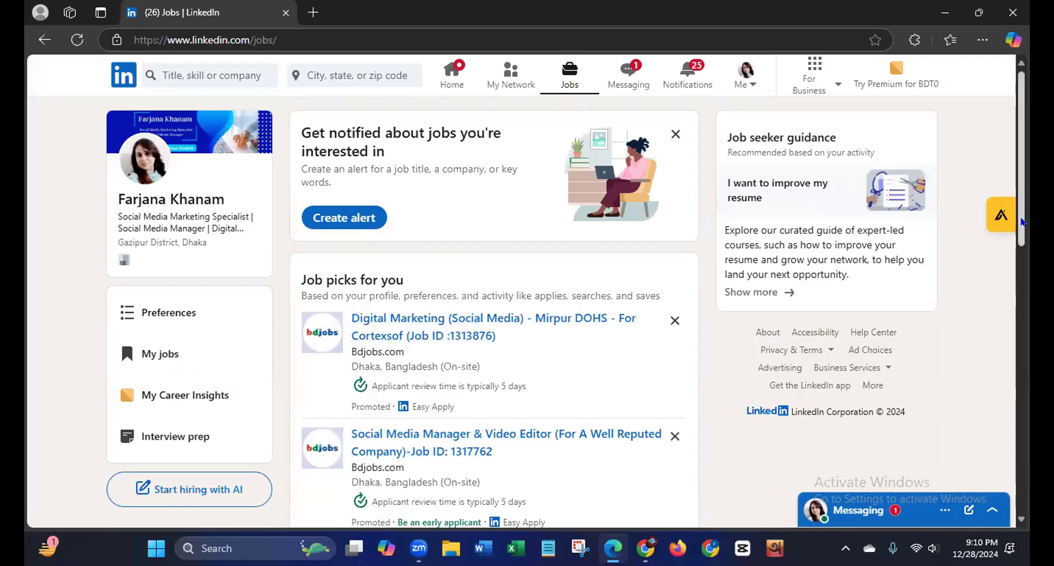
pyautogui.moveTo(1022, 221); pyautogui.dragTo(993, 315)
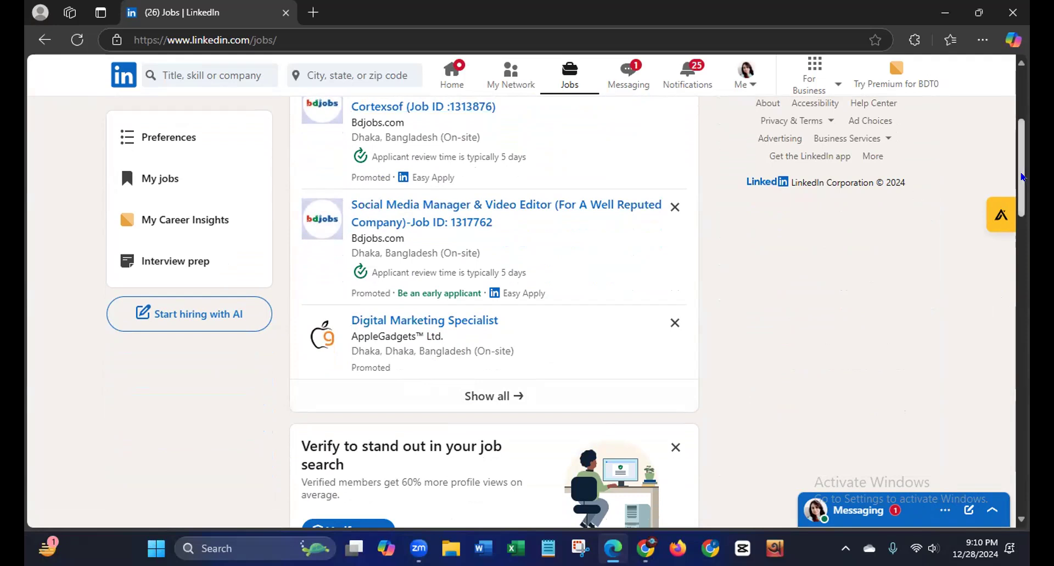
pyautogui.moveTo(1019, 176); pyautogui.dragTo(1019, 130)
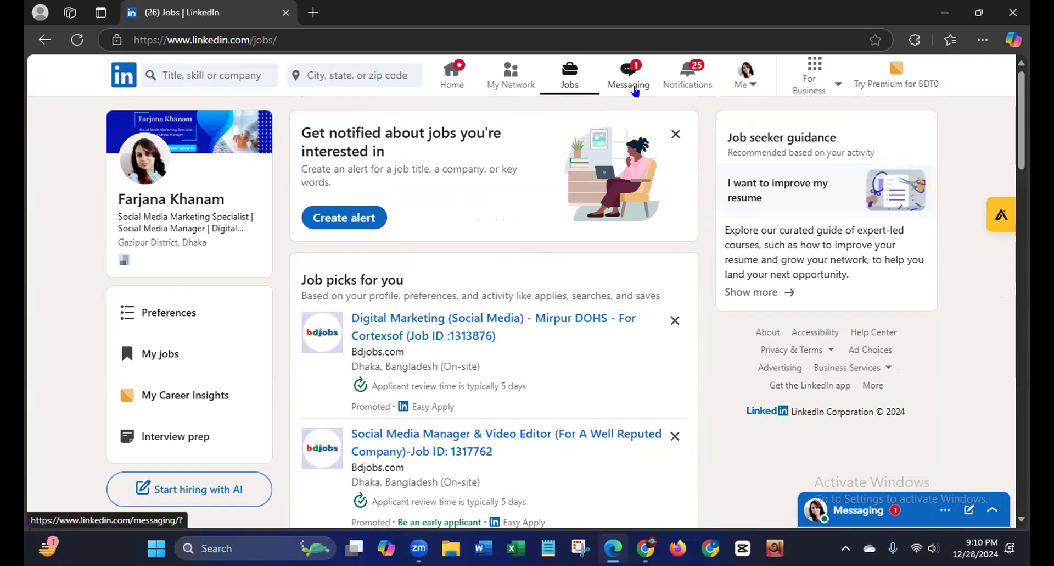
# View the messaging inbox and the list of all notifications
pyautogui.click(636, 93)
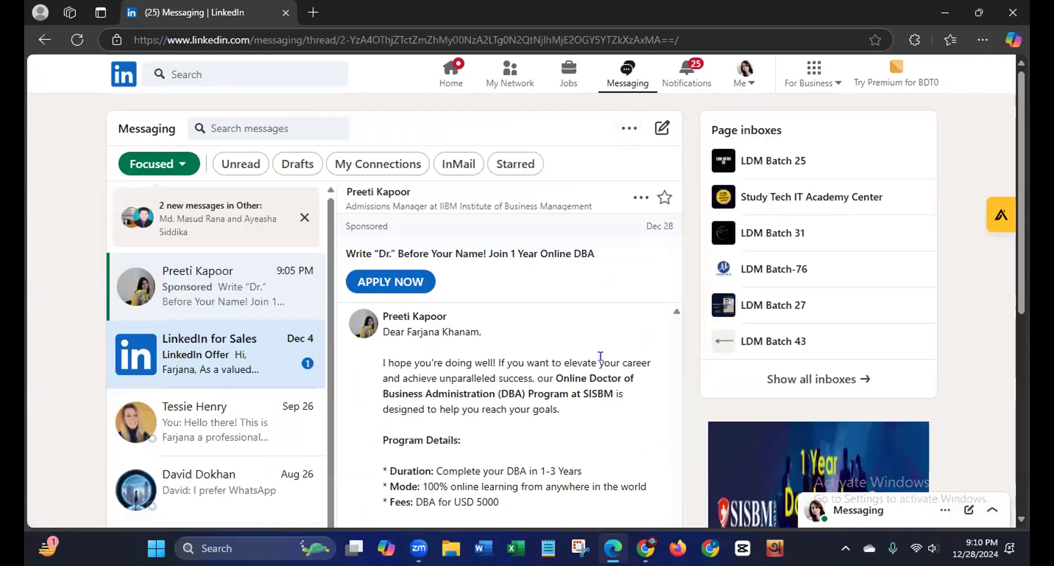
pyautogui.click(694, 81)
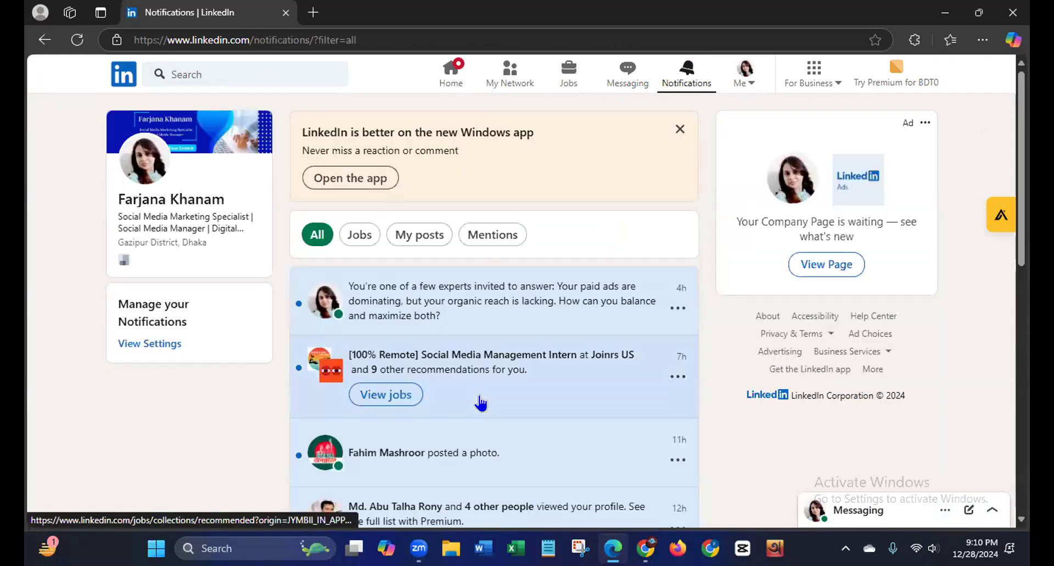
# Open the account's own profile page and look over its introduction section
pyautogui.click(743, 82)
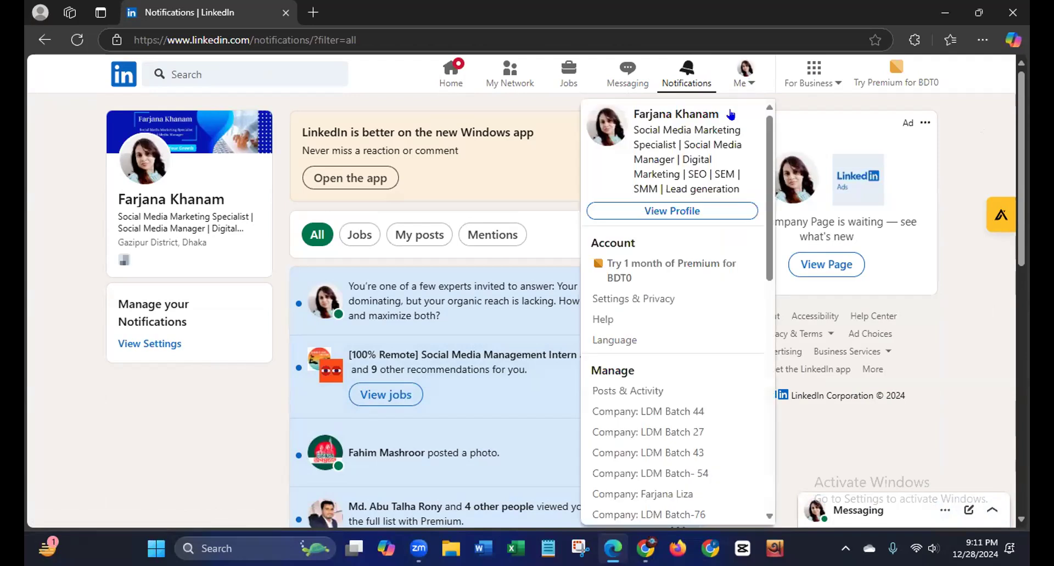
pyautogui.click(686, 212)
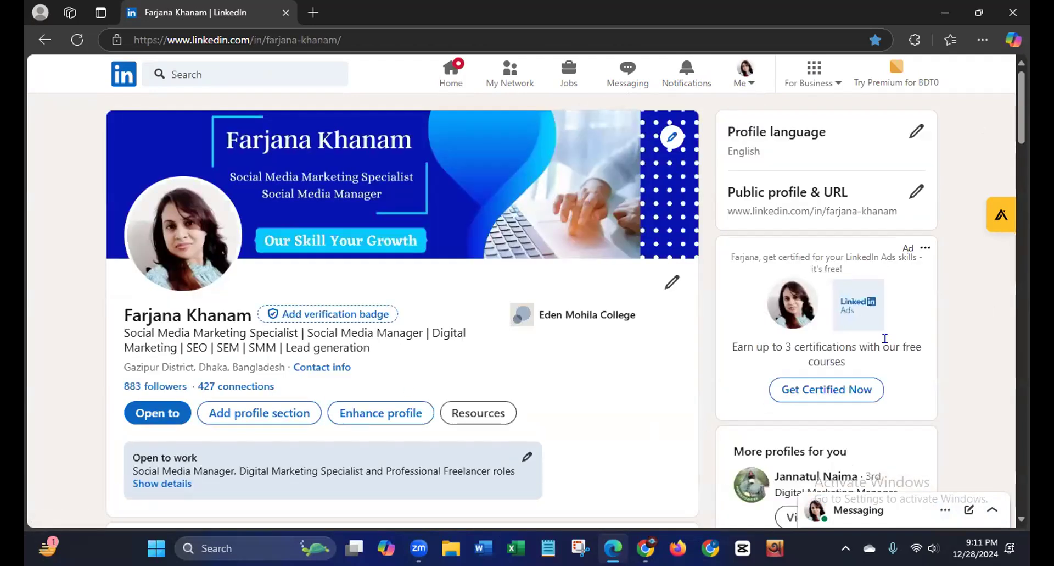
pyautogui.scroll(-1, 1020, 137)
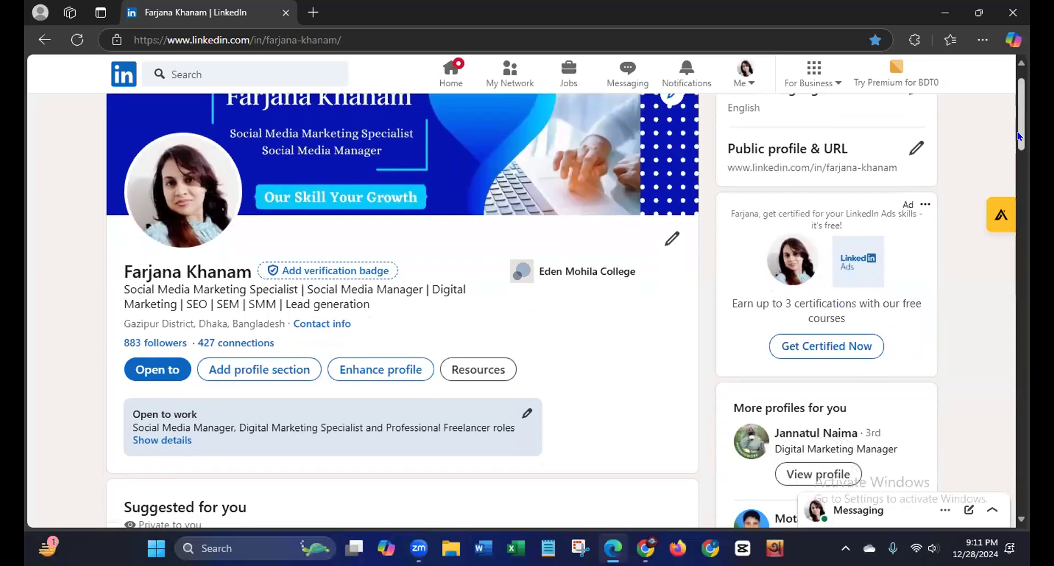
# Return from the profile page to the home feed
pyautogui.moveTo(1019, 137); pyautogui.dragTo(988, 99)
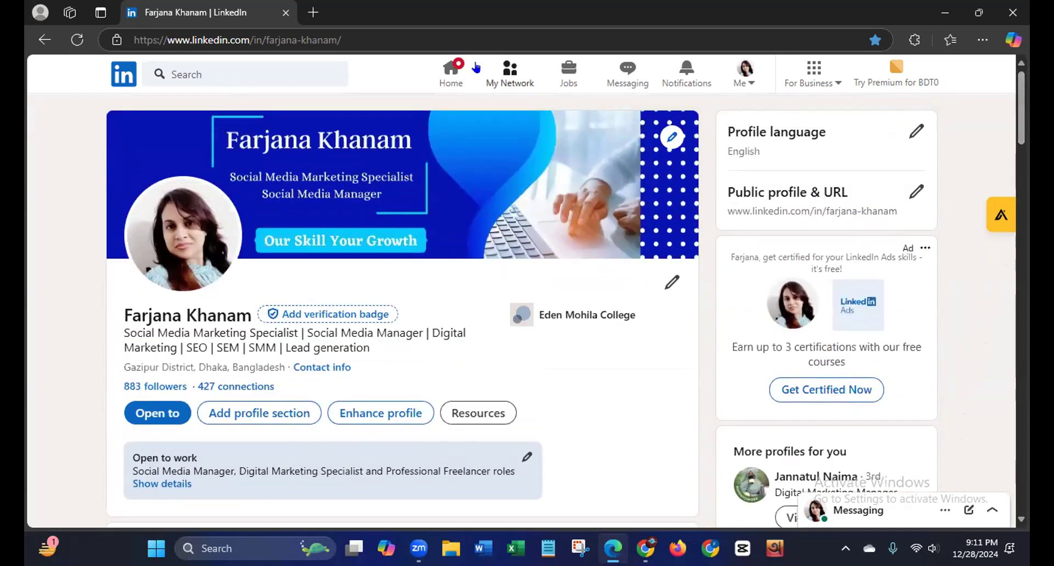
pyautogui.click(451, 77)
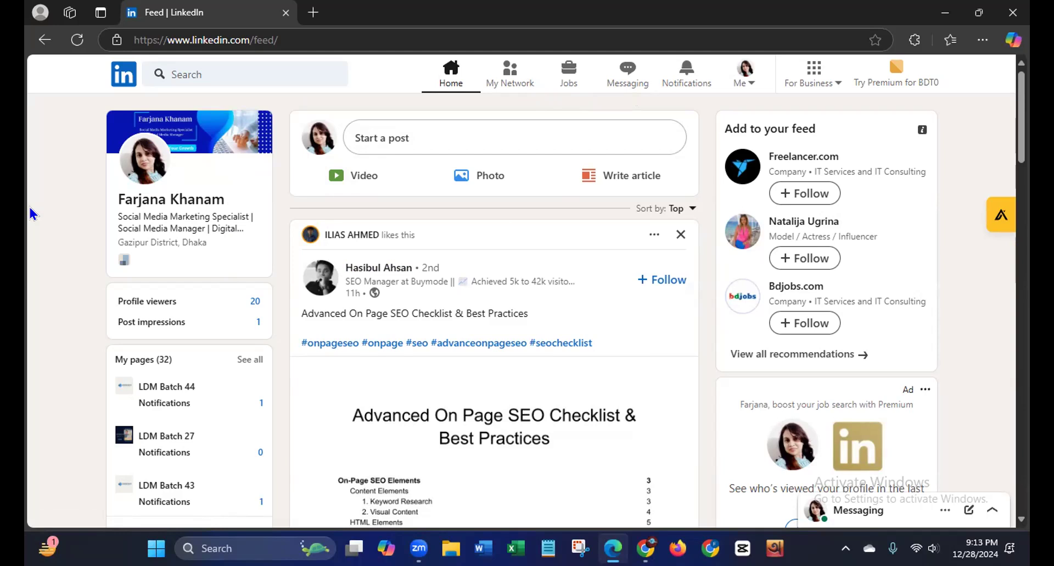
# Search the site for CEO and limit the results to people
pyautogui.click(203, 70)
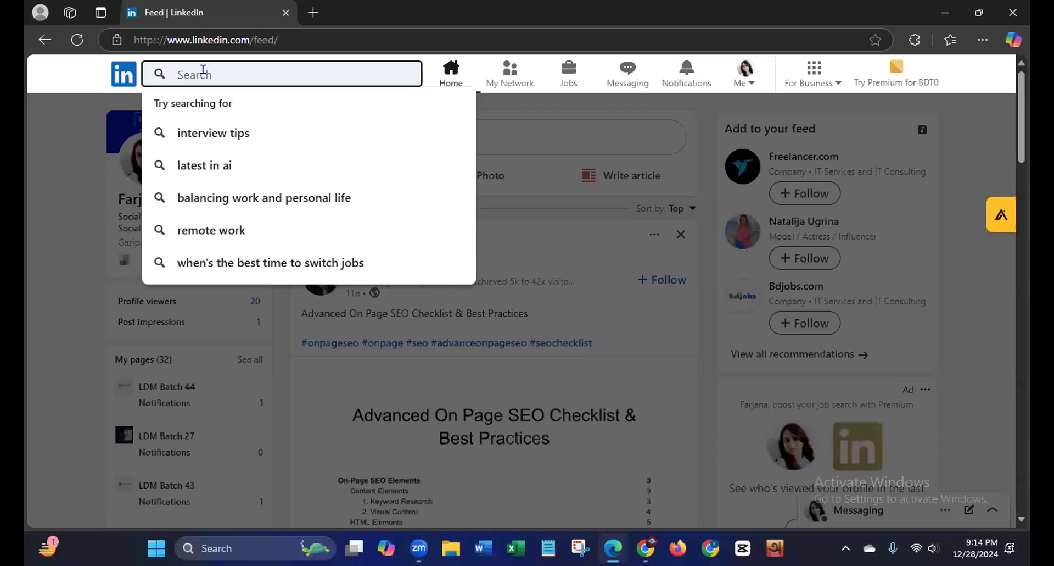
pyautogui.write('cEO')
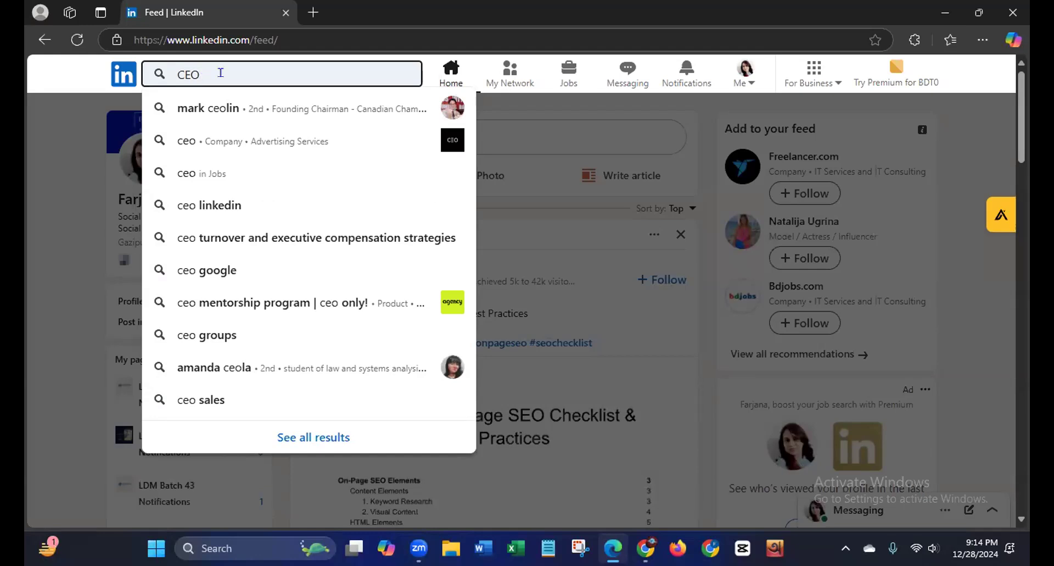
pyautogui.press('Return')
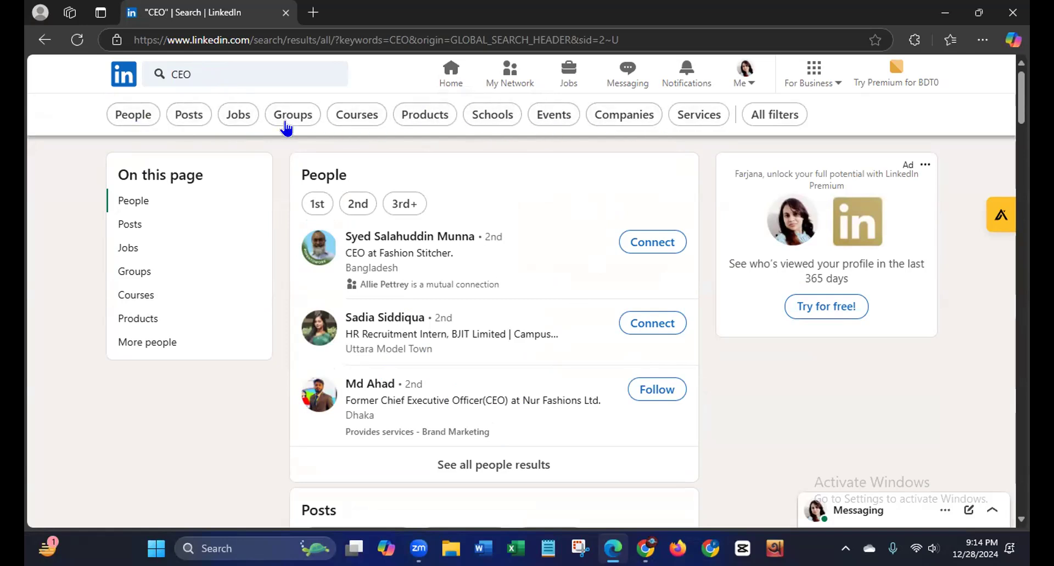
pyautogui.click(125, 116)
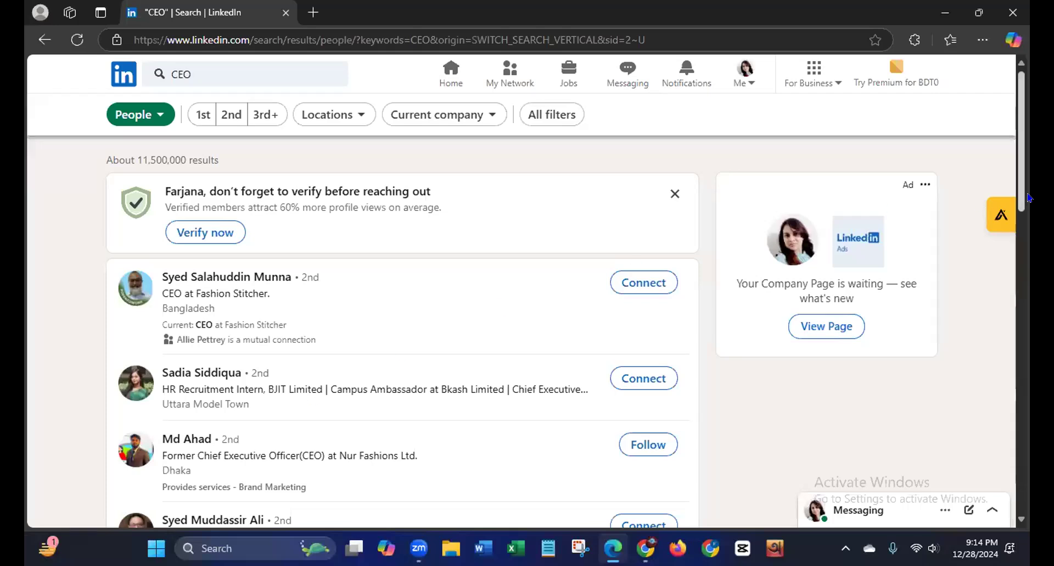
# Look through the first page of people found for CEO, including their roles, locations and connection options
pyautogui.scroll(-1, 1019, 212)
pyautogui.scroll(-1, 1016, 233)
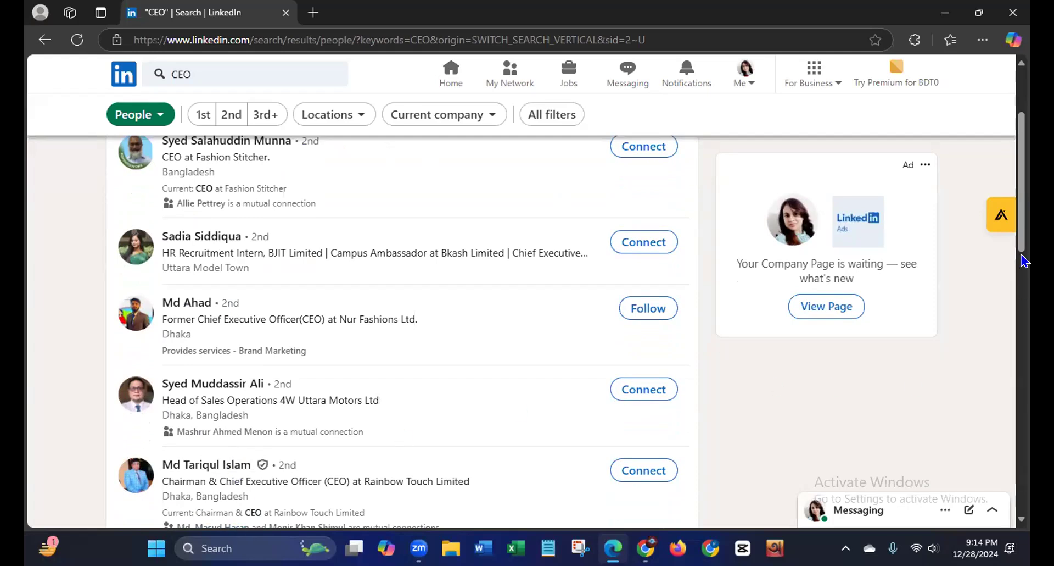
pyautogui.moveTo(1021, 251); pyautogui.dragTo(1003, 304)
pyautogui.scroll(-5, 994, 319)
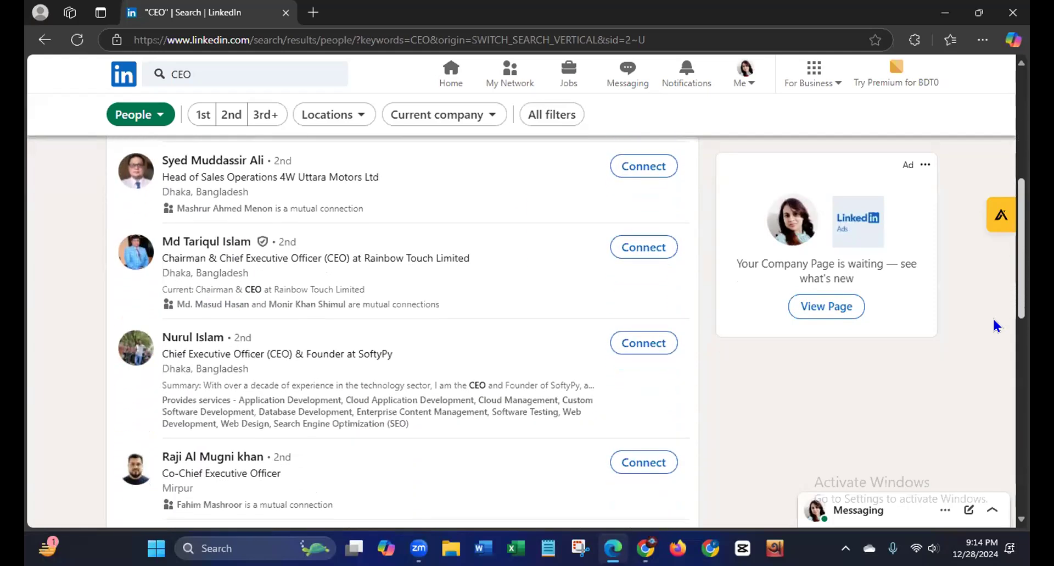
pyautogui.scroll(-2, 971, 380)
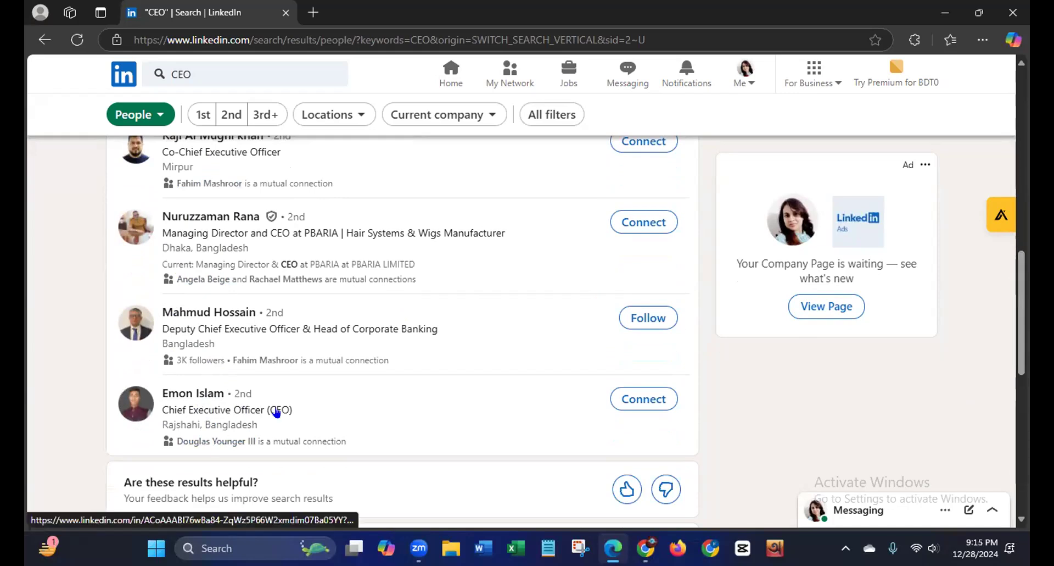
pyautogui.scroll(5, 1018, 344)
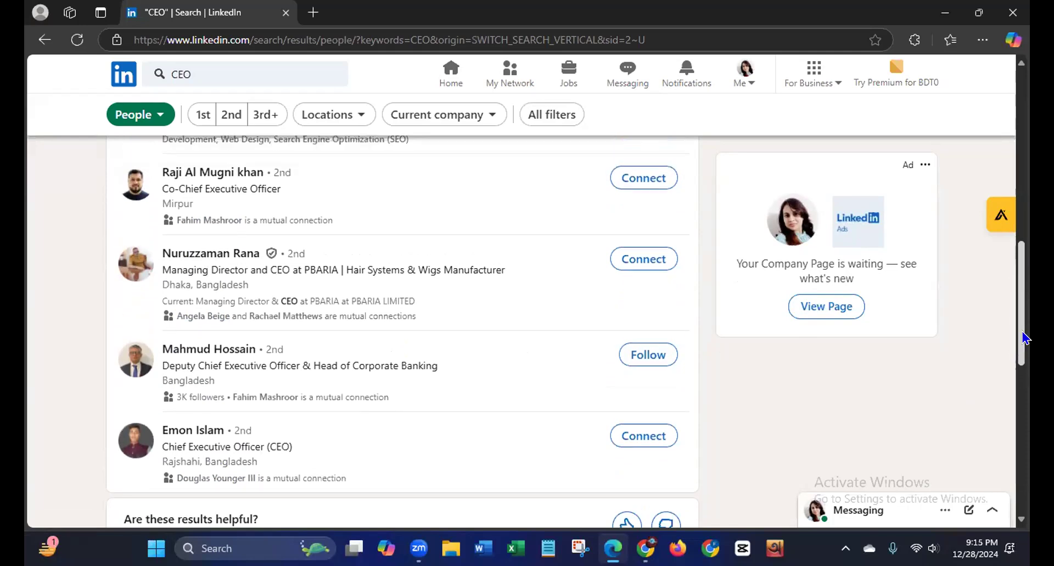
pyautogui.scroll(6, 571, 329)
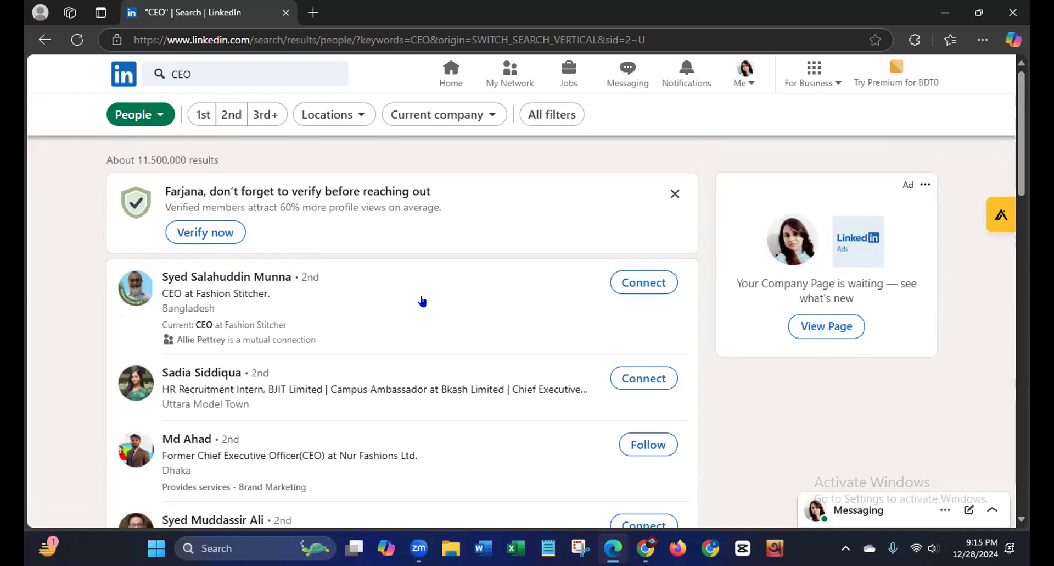
# Select United States and United Kingdom in the location filter for the people results
pyautogui.click(341, 114)
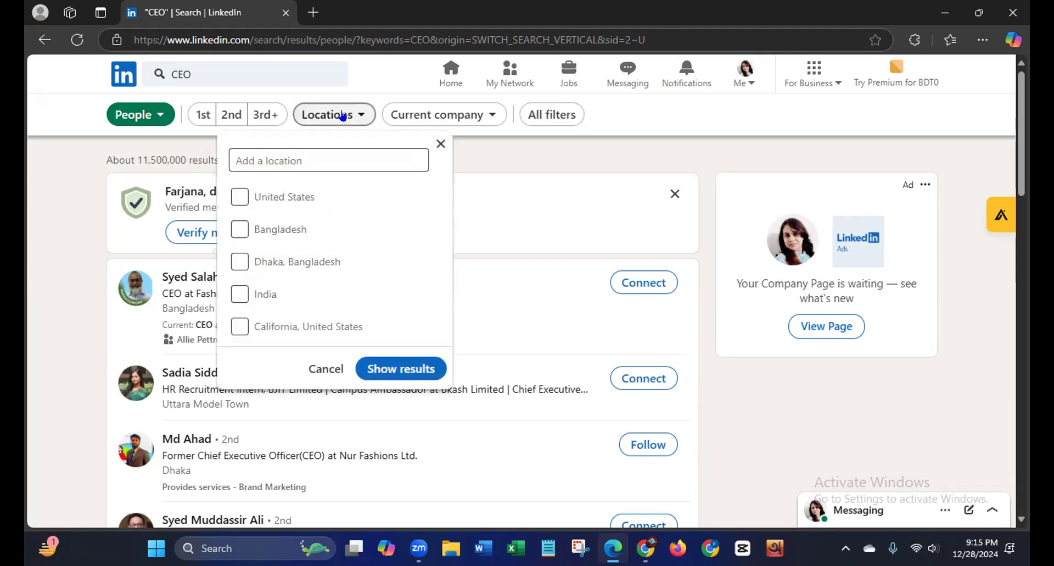
pyautogui.click(239, 198)
pyautogui.click(268, 157)
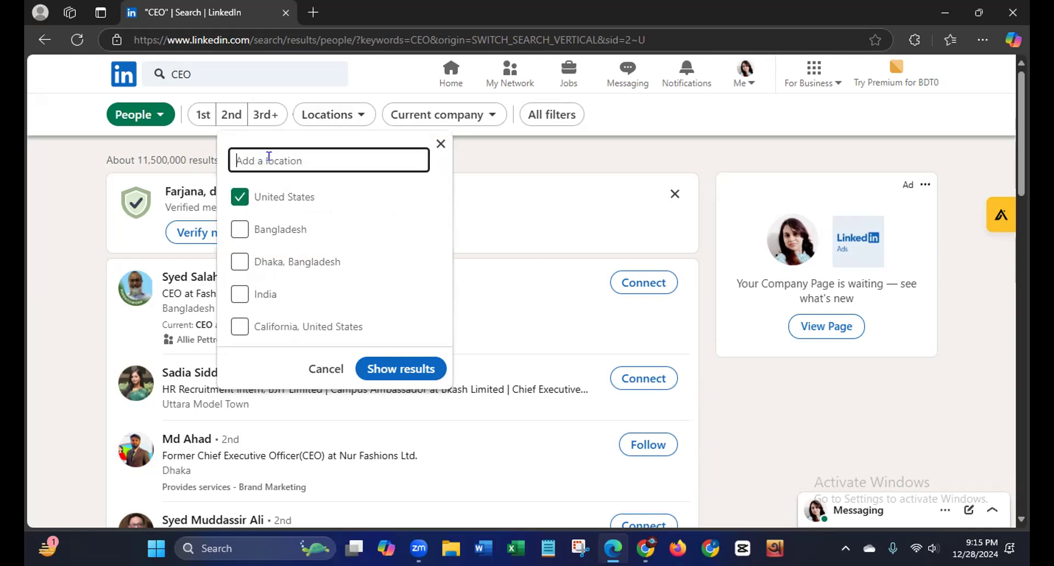
pyautogui.write('Uni')
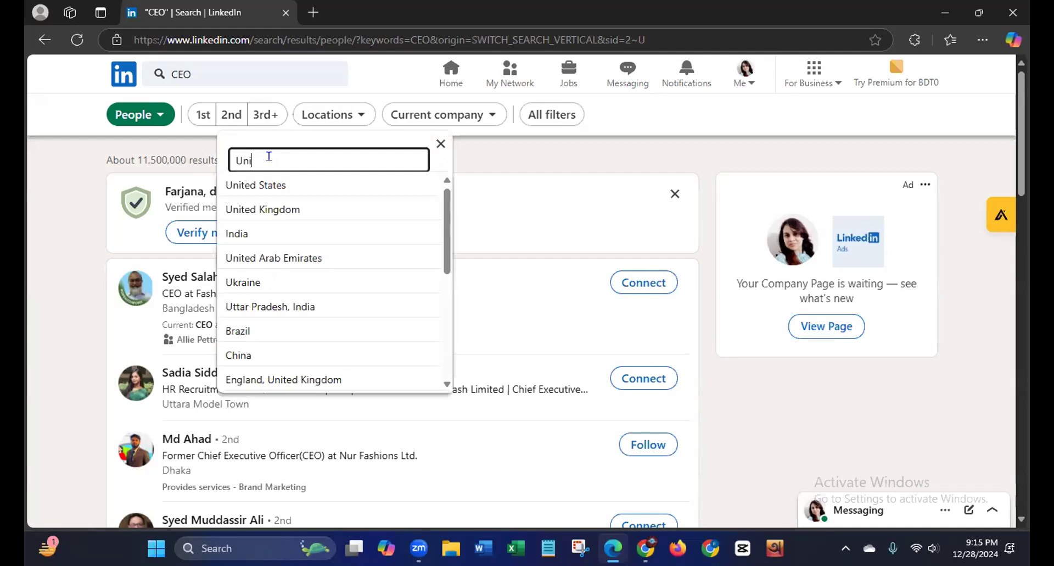
pyautogui.write('ted')
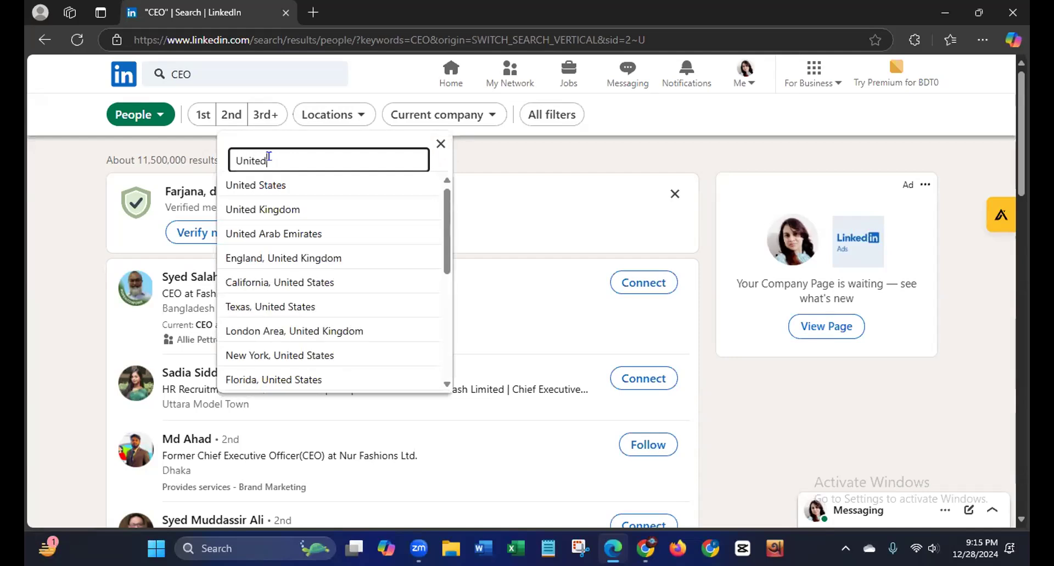
pyautogui.click(258, 211)
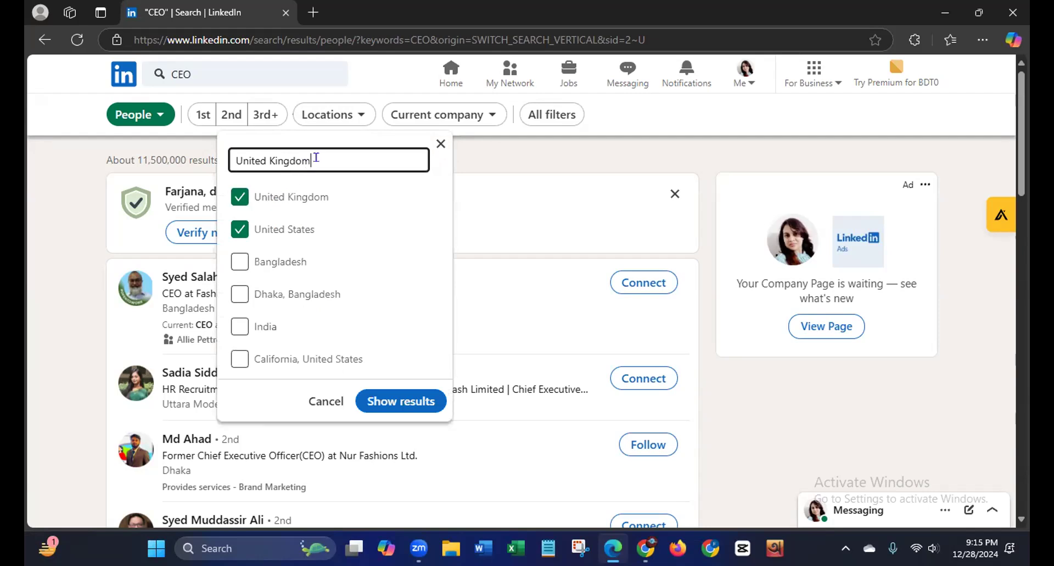
# Add Australia to the selected locations and apply the location filter to the people results
pyautogui.press('BackSpace')
pyautogui.press('BackSpace')
pyautogui.press('BackSpace')
pyautogui.press('BackSpace')
pyautogui.press('BackSpace')
pyautogui.press('BackSpace')
pyautogui.press('BackSpace')
pyautogui.press('BackSpace')
pyautogui.press('BackSpace')
pyautogui.press('BackSpace')
pyautogui.press('BackSpace')
pyautogui.press('BackSpace')
pyautogui.press('BackSpace')
pyautogui.write('austr')
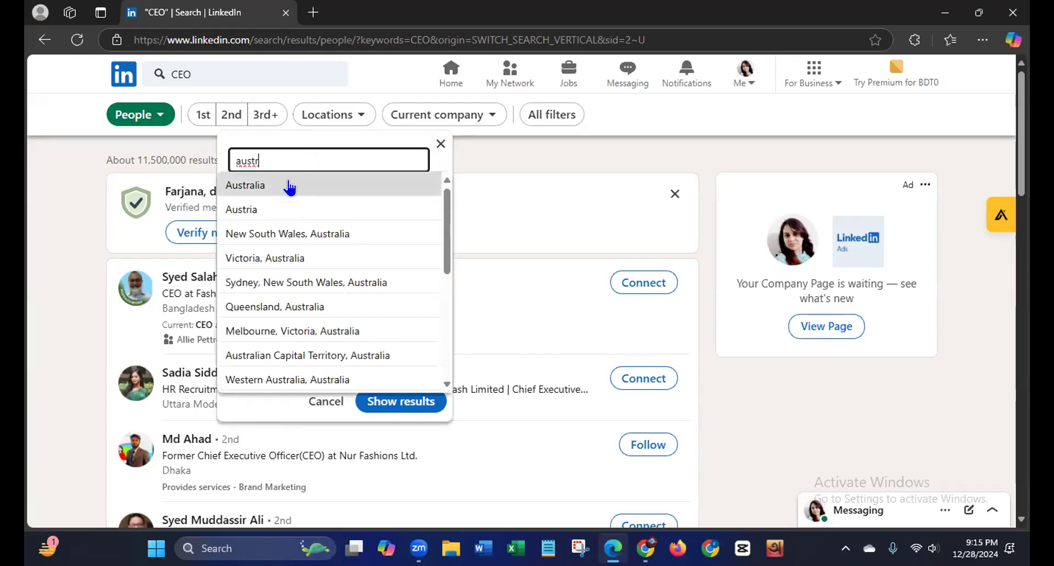
pyautogui.click(268, 185)
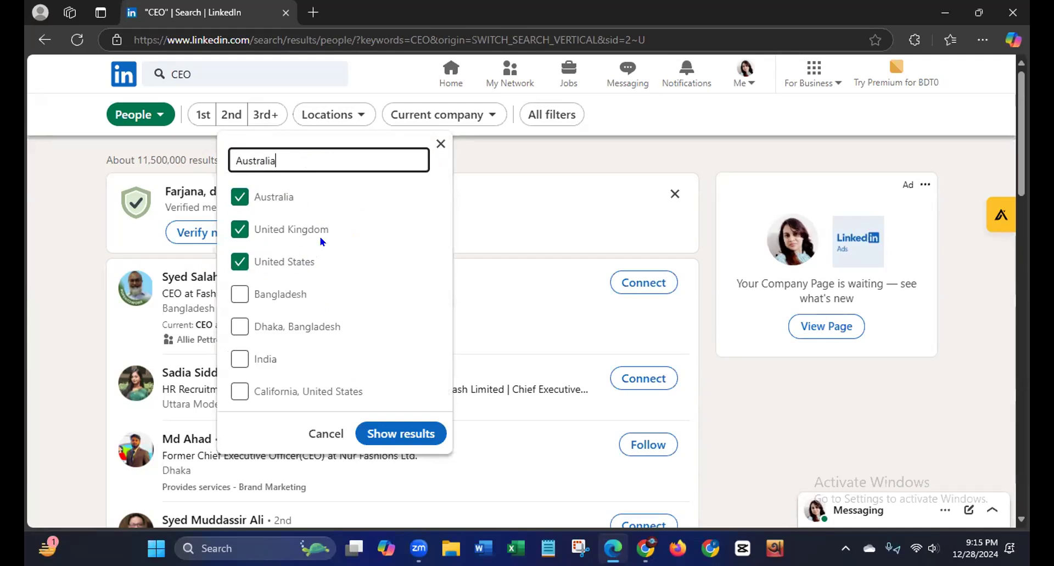
pyautogui.click(397, 434)
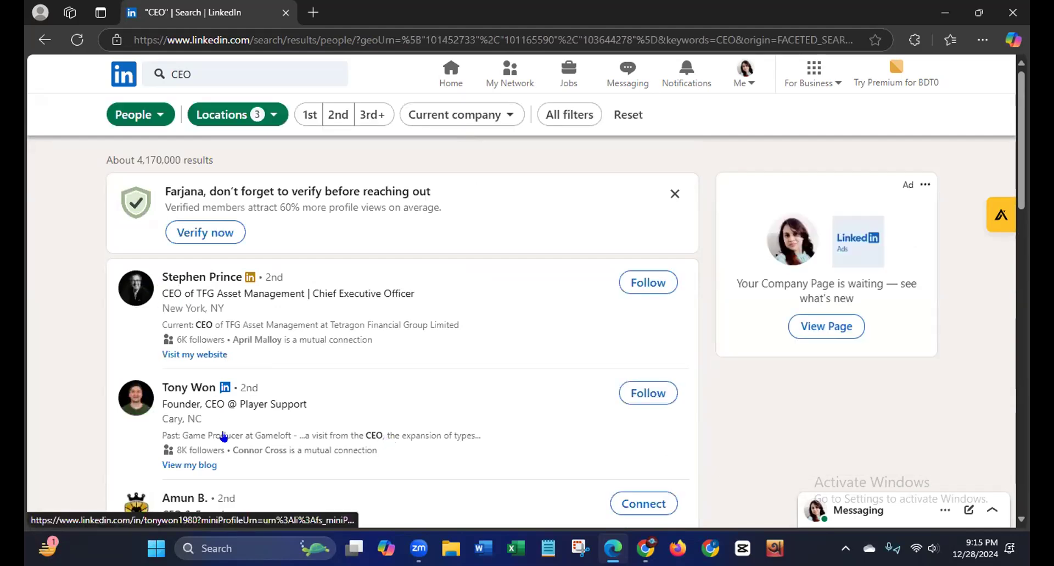
# Examine the CEO profiles from the three chosen locations and review the search term used
pyautogui.moveTo(1019, 161); pyautogui.dragTo(985, 375)
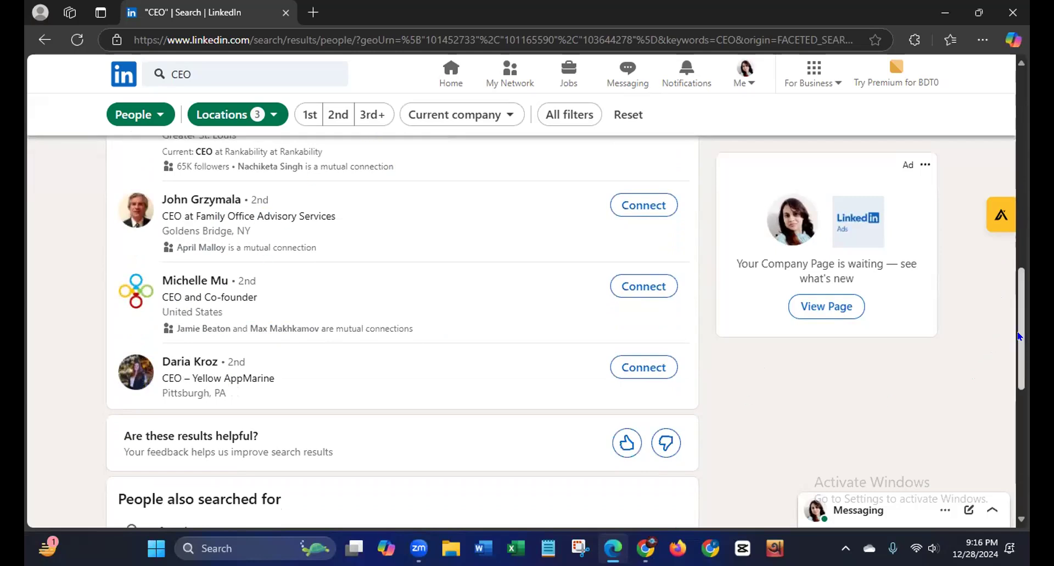
pyautogui.moveTo(1017, 336); pyautogui.dragTo(1028, 138)
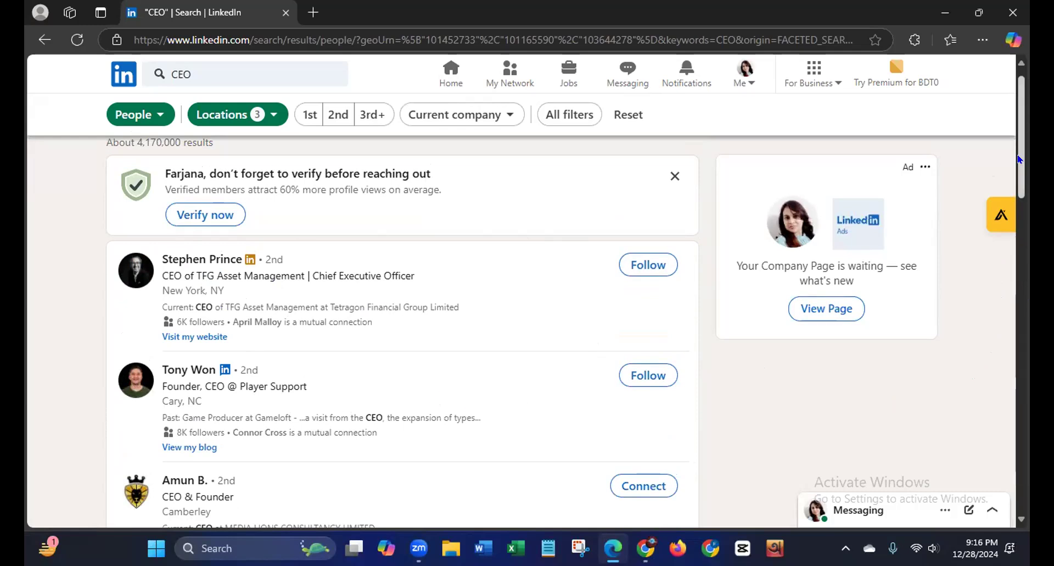
pyautogui.scroll(-3, 1019, 159)
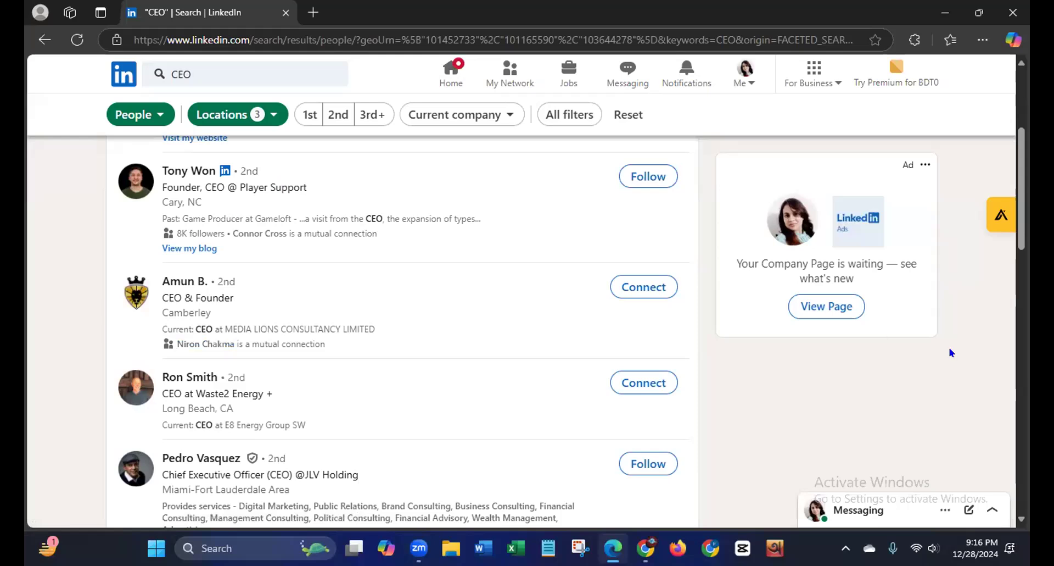
pyautogui.scroll(4, 1027, 253)
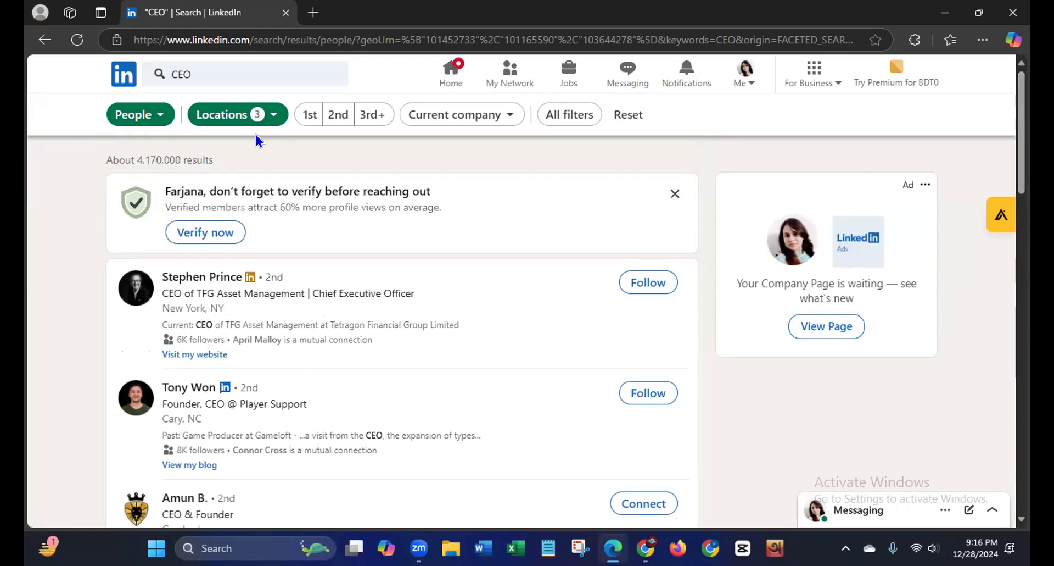
pyautogui.click(207, 66)
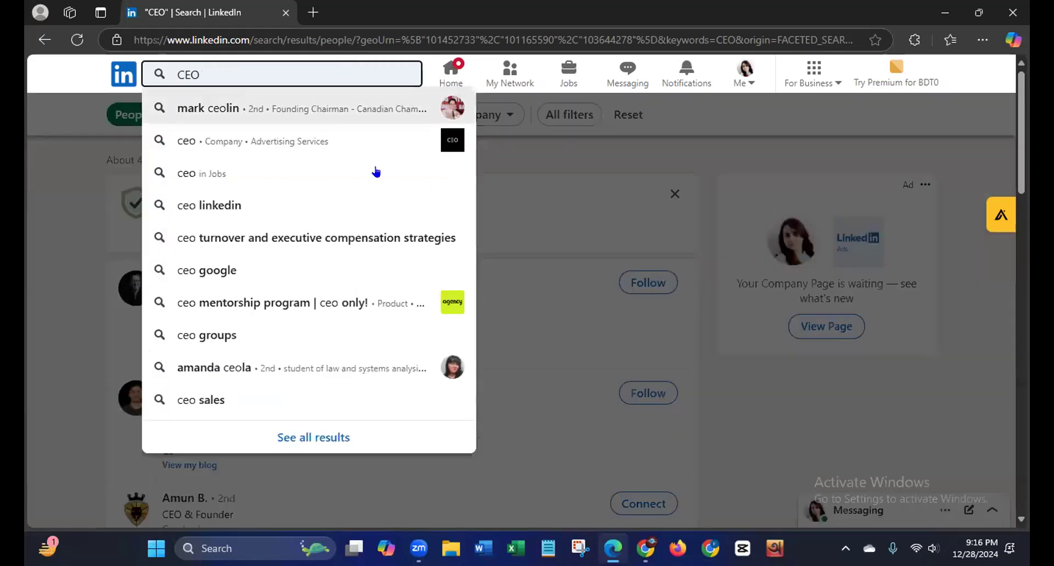
pyautogui.click(539, 331)
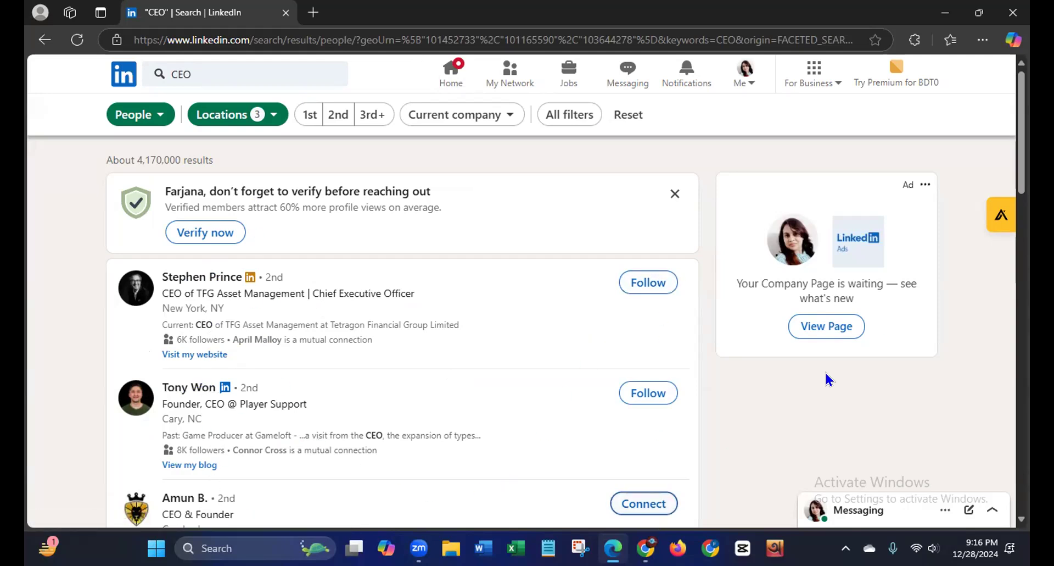
# Start a connection invitation to the CEO at Waste2 Energy + in Long Beach and choose to add a note
pyautogui.scroll(-3, 1017, 182)
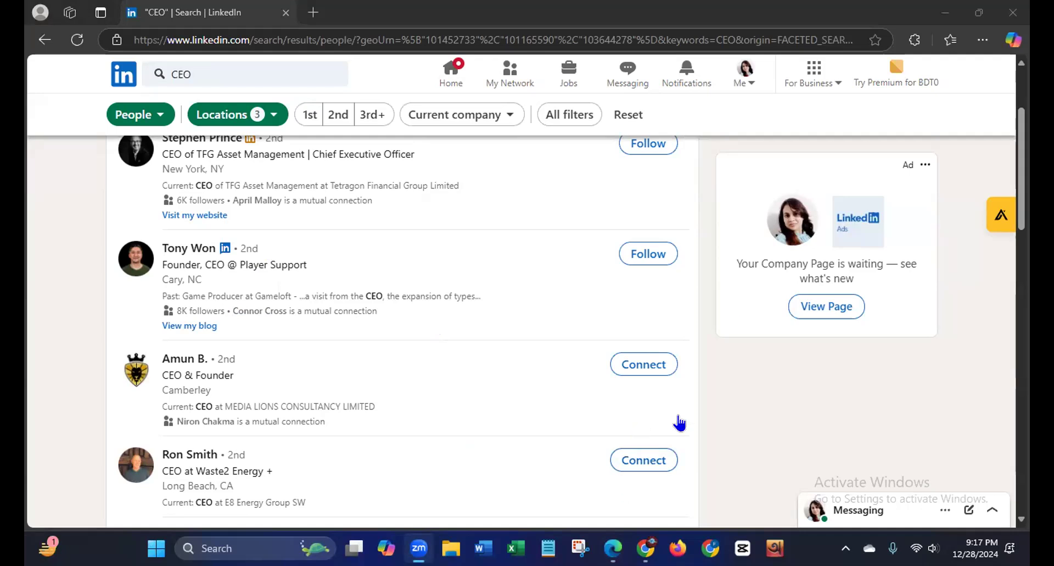
pyautogui.scroll(-3, 364, 308)
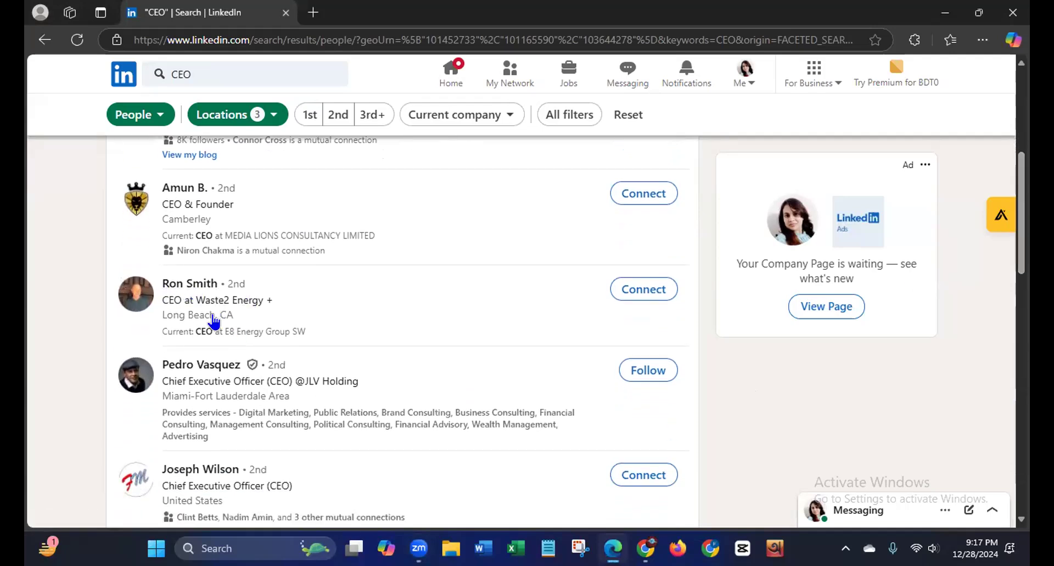
pyautogui.click(649, 291)
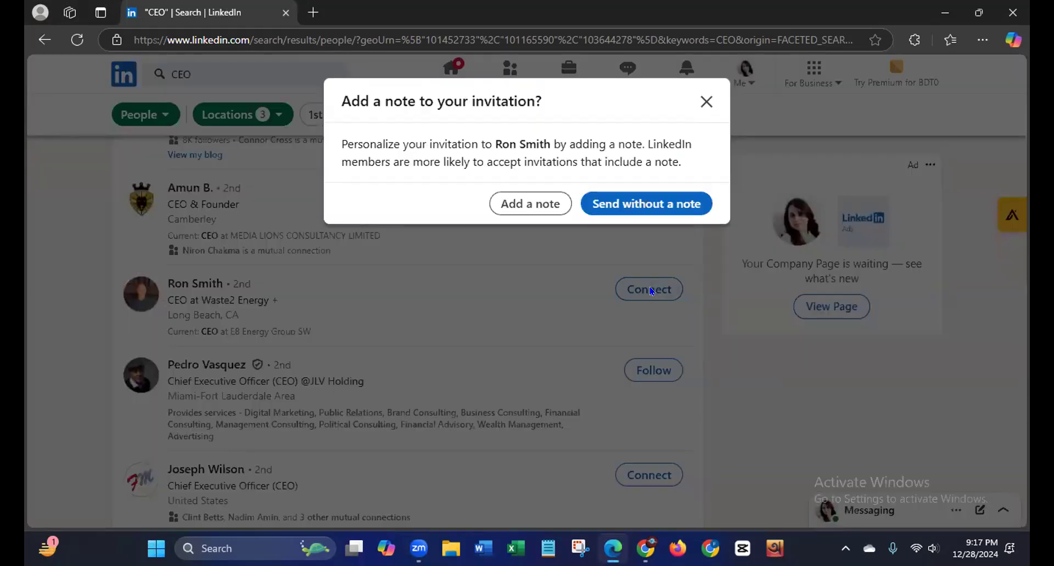
pyautogui.moveTo(352, 96); pyautogui.dragTo(546, 111)
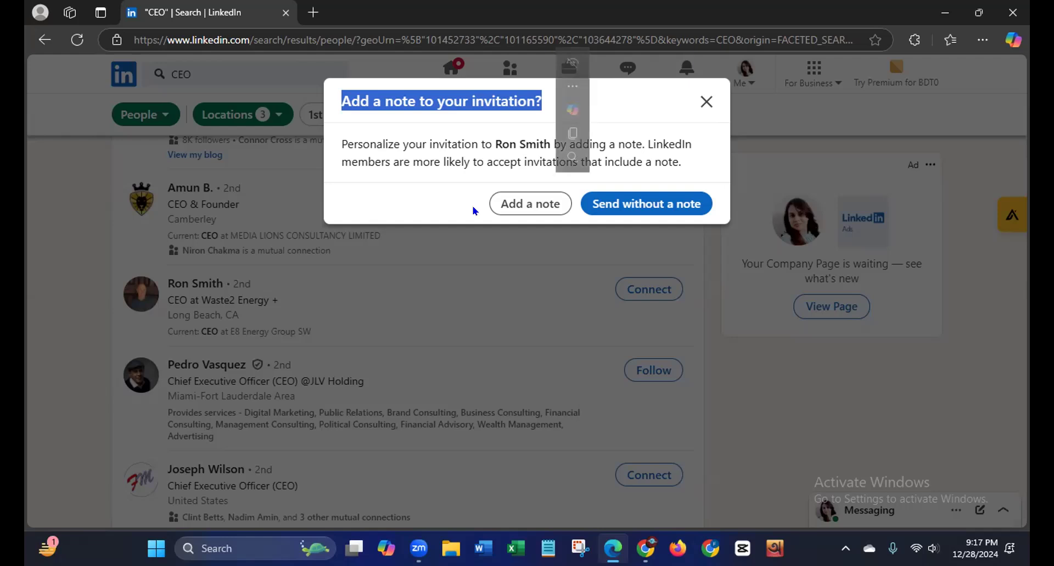
pyautogui.click(501, 205)
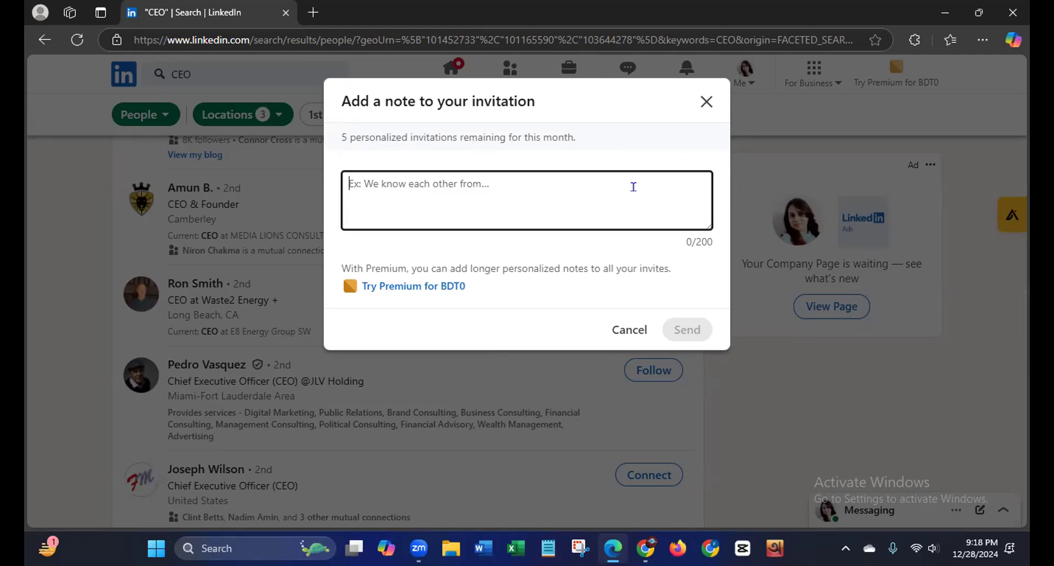
# Begin the invitation note with "Hello, This is", the sender's first name and "a professional Digital Marketer specialized in social media marketing and management."
pyautogui.write('ello')
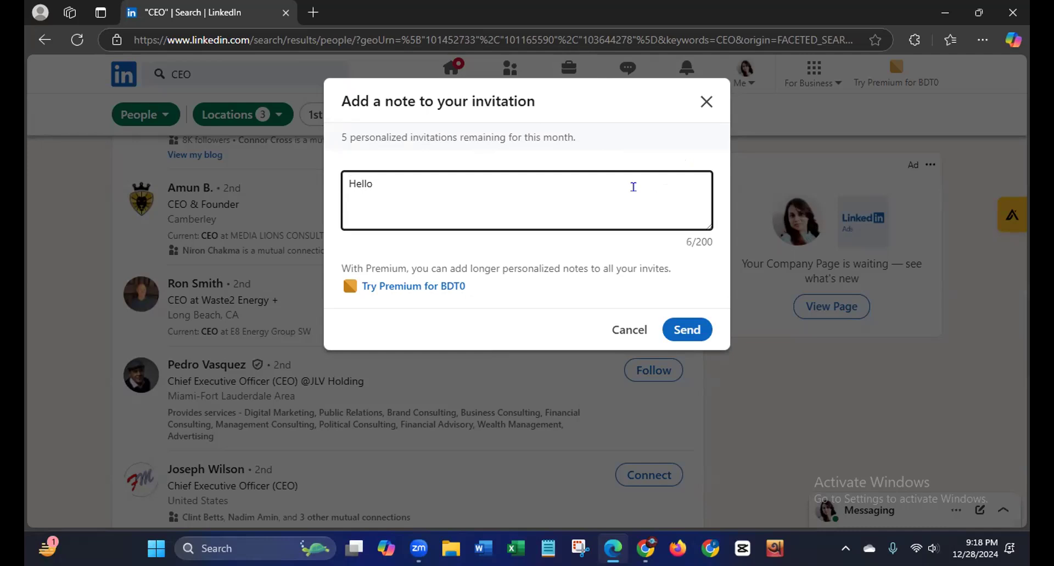
pyautogui.write(' , This is Farjana a')
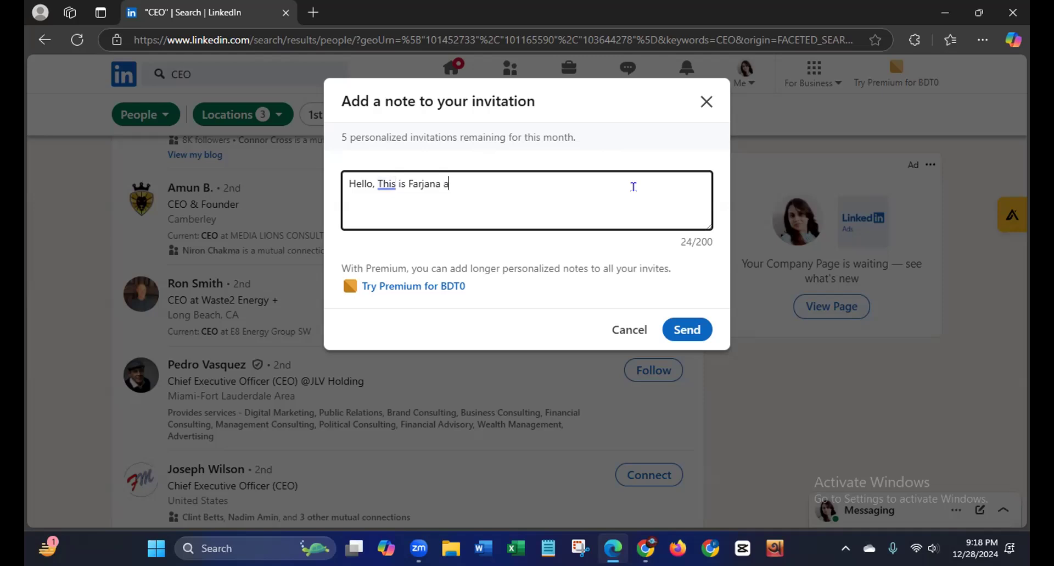
pyautogui.write(' professional Dig')
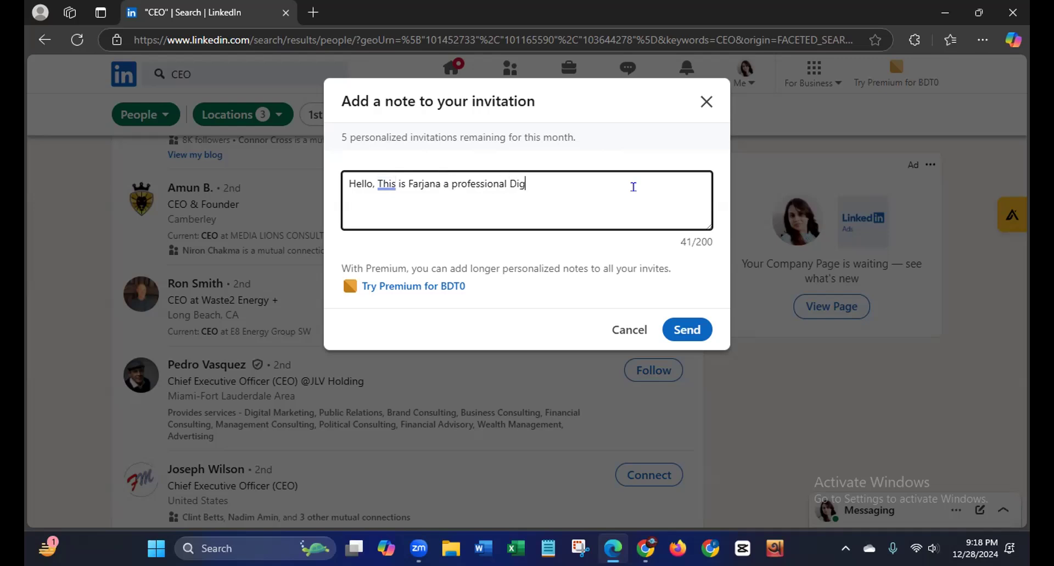
pyautogui.write('ital ')
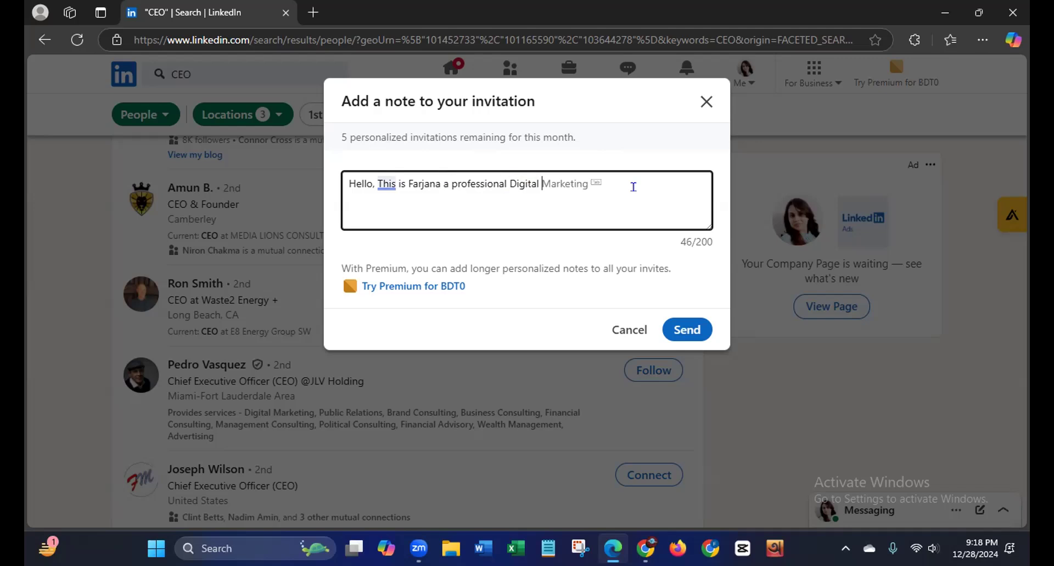
pyautogui.write('Marketer specialized in so')
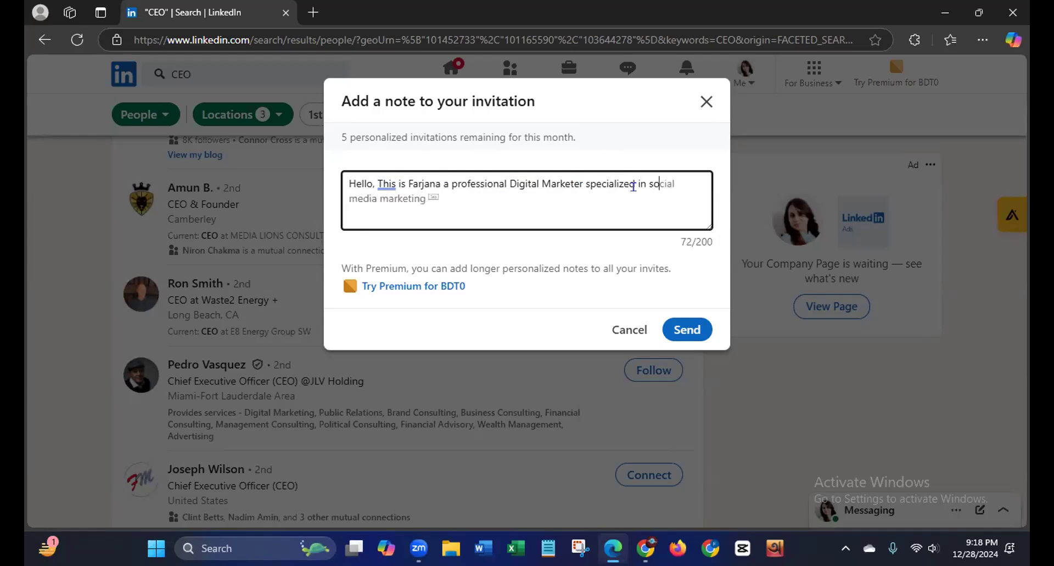
pyautogui.write('cial media marketing and ')
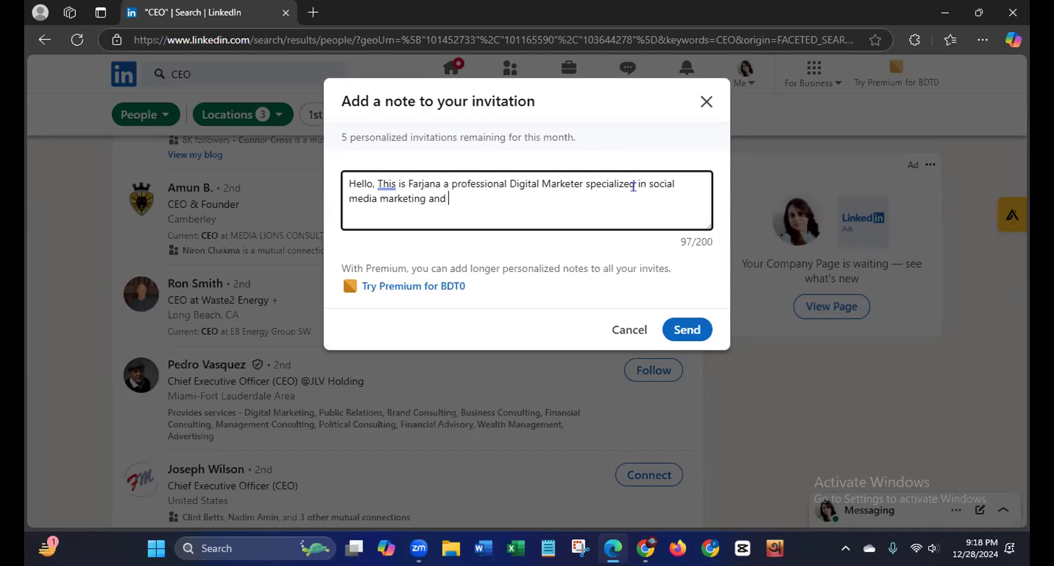
pyautogui.write('management.')
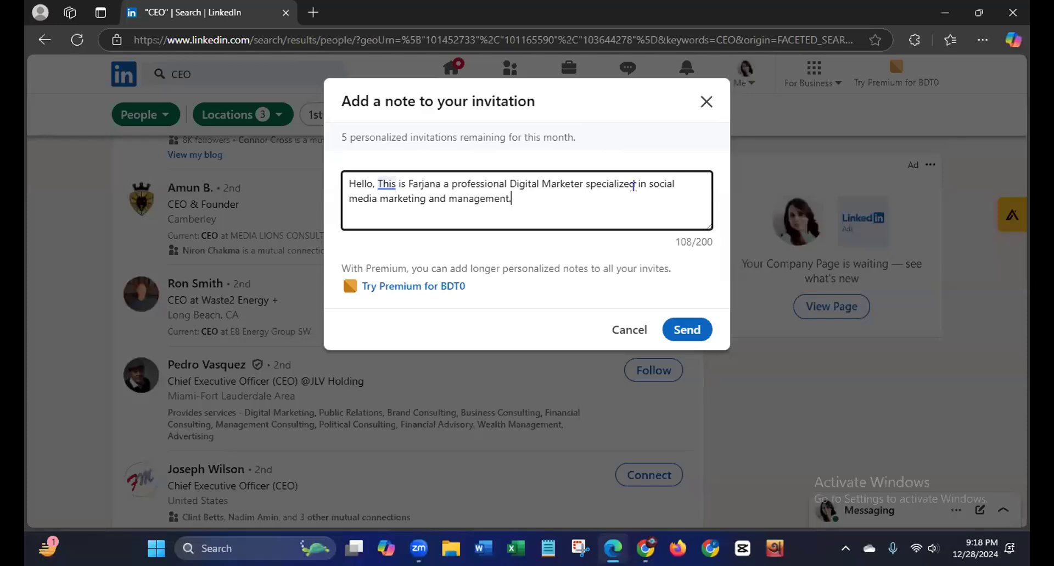
# Continue the note with "I've visited your profile and would like to be a part of your professional"
pyautogui.write(" I've visited y")
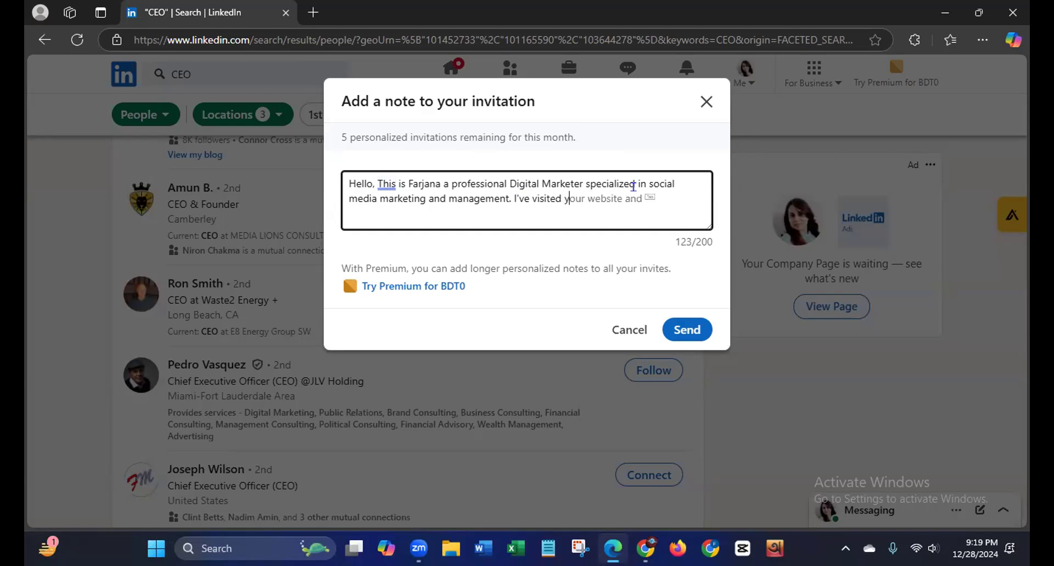
pyautogui.write('our profile and')
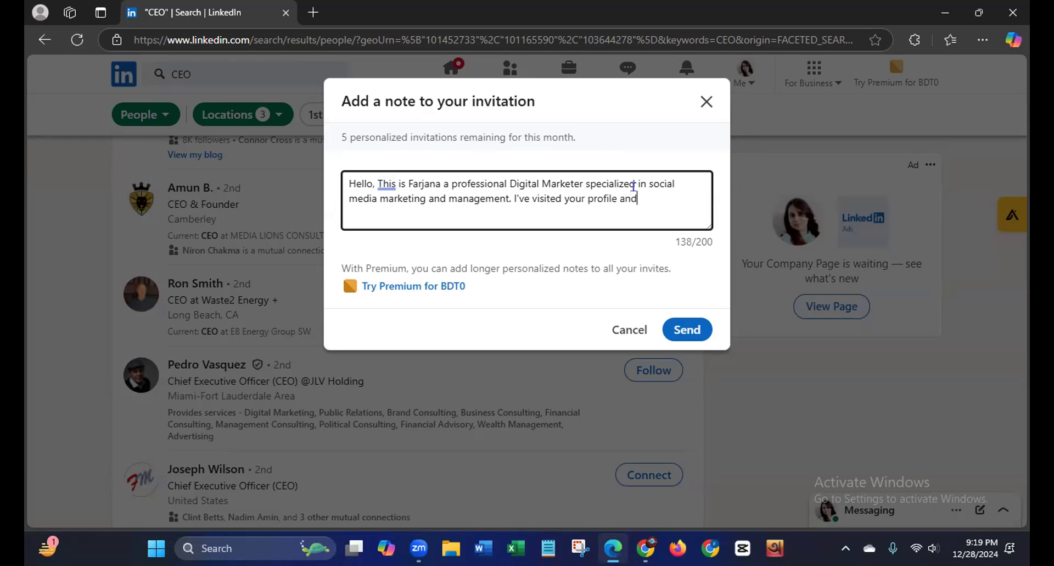
pyautogui.write(' would like to be a pa')
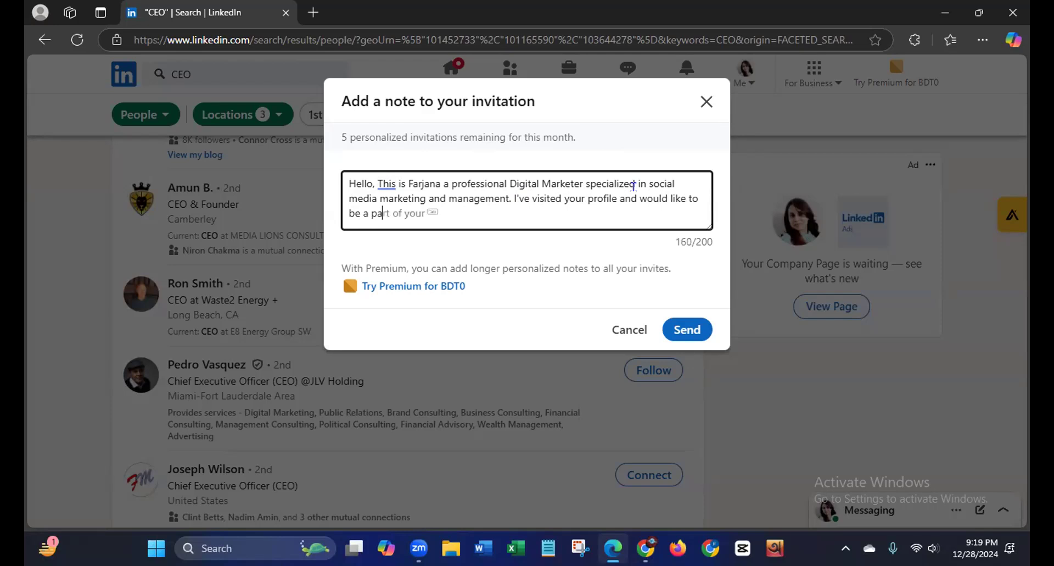
pyautogui.write('rt of your professinal')
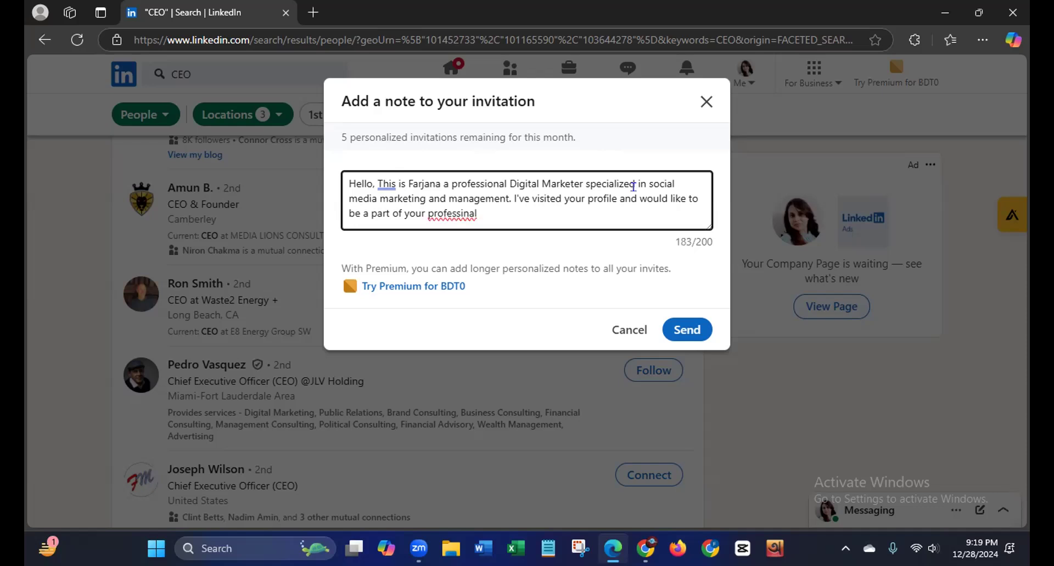
# Correct the spelling of "professional" at the end of the invitation note
pyautogui.press('Left')
pyautogui.press('Left')
pyautogui.press('Left')
pyautogui.press('Left')
pyautogui.press('Left')
pyautogui.press('Left')
pyautogui.press('Left')
pyautogui.press('Left')
pyautogui.write('f')
pyautogui.press('Right')
pyautogui.press('Right')
pyautogui.press('Right')
pyautogui.press('Right')
pyautogui.press('Right')
pyautogui.press('Right')
pyautogui.press('Right')
pyautogui.press('BackSpace')
pyautogui.press('BackSpace')
pyautogui.press('BackSpace')
pyautogui.press('BackSpace')
pyautogui.press('BackSpace')
pyautogui.write('ssional')
pyautogui.press('Left')
pyautogui.press('Left')
pyautogui.press('Left')
pyautogui.press('Left')
pyautogui.press('Left')
pyautogui.press('Left')
pyautogui.press('Left')
pyautogui.press('BackSpace')
pyautogui.write('l')
pyautogui.press('BackSpace')
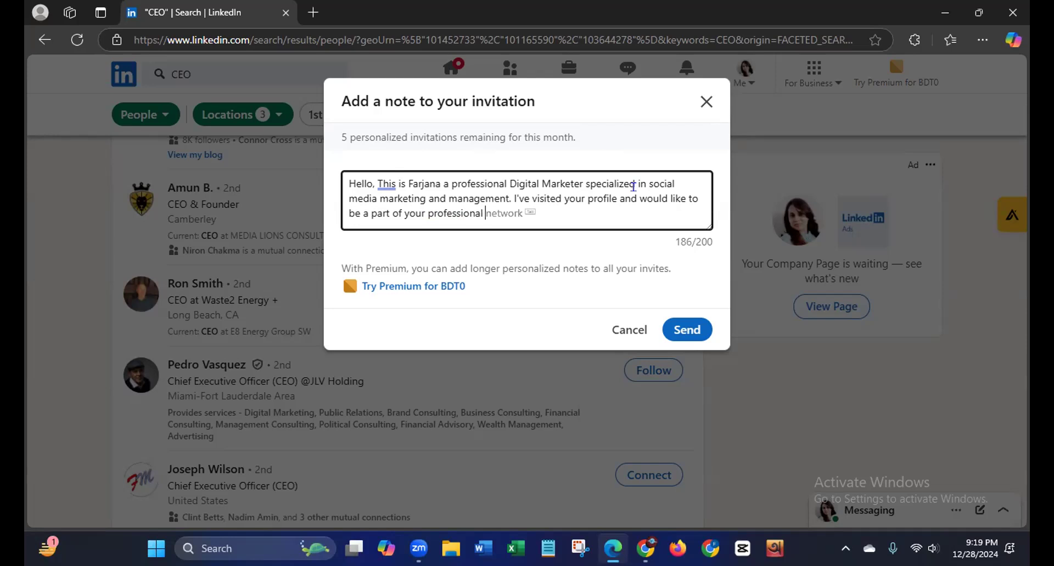
# Finish the note with "LinkedIn network. Thanks." and fix the misspelled word "LinkedIn" with the spelling suggestion
pyautogui.write('LinkedI')
pyautogui.write('n network')
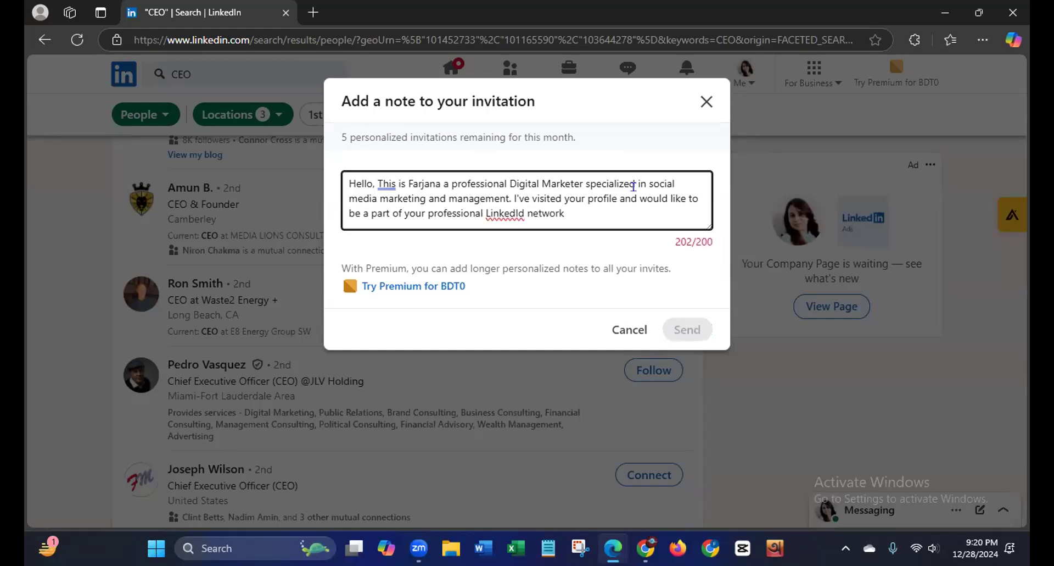
pyautogui.write('. Thanks.')
pyautogui.rightClick(518, 210)
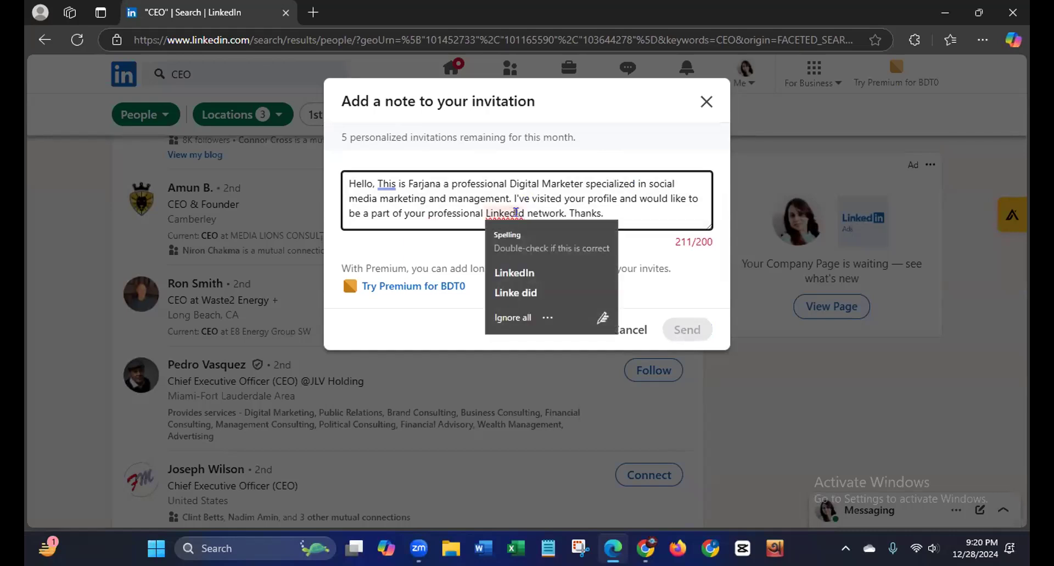
pyautogui.click(514, 271)
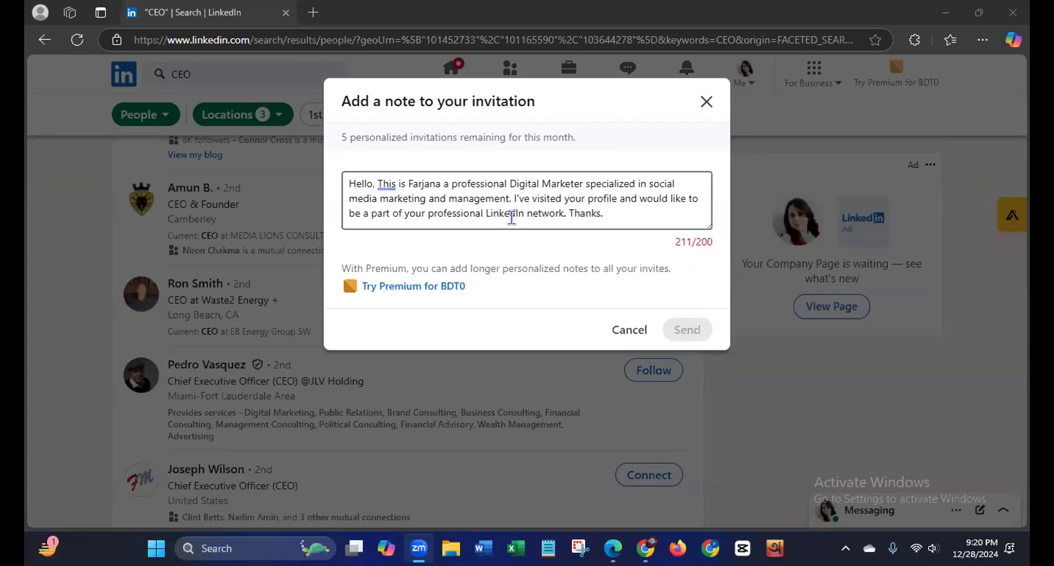
# Shorten the note by removing "and management" and send the invitation to the Waste2 Energy + CEO
pyautogui.moveTo(509, 198); pyautogui.dragTo(421, 196)
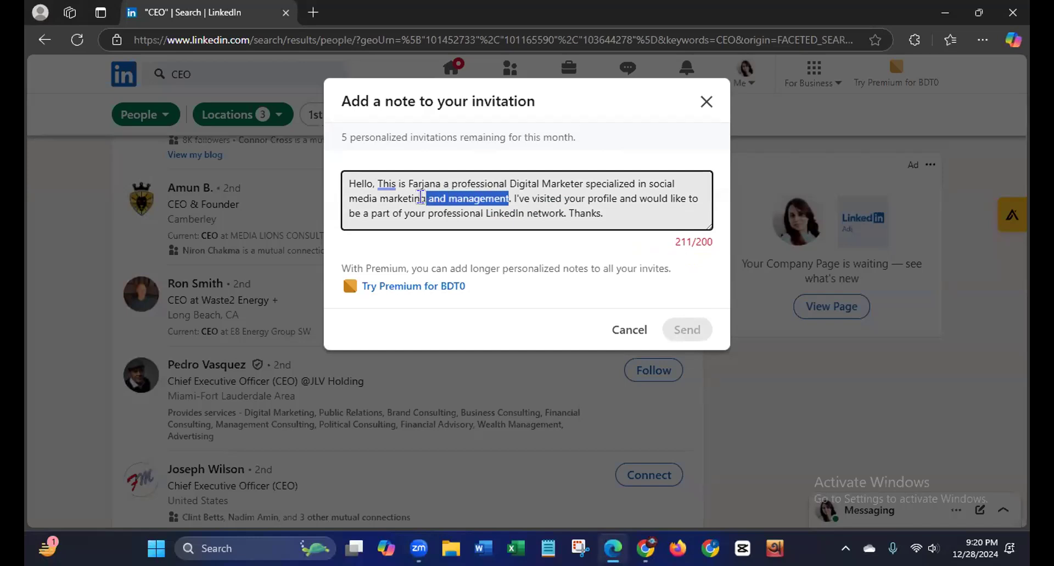
pyautogui.press('BackSpace')
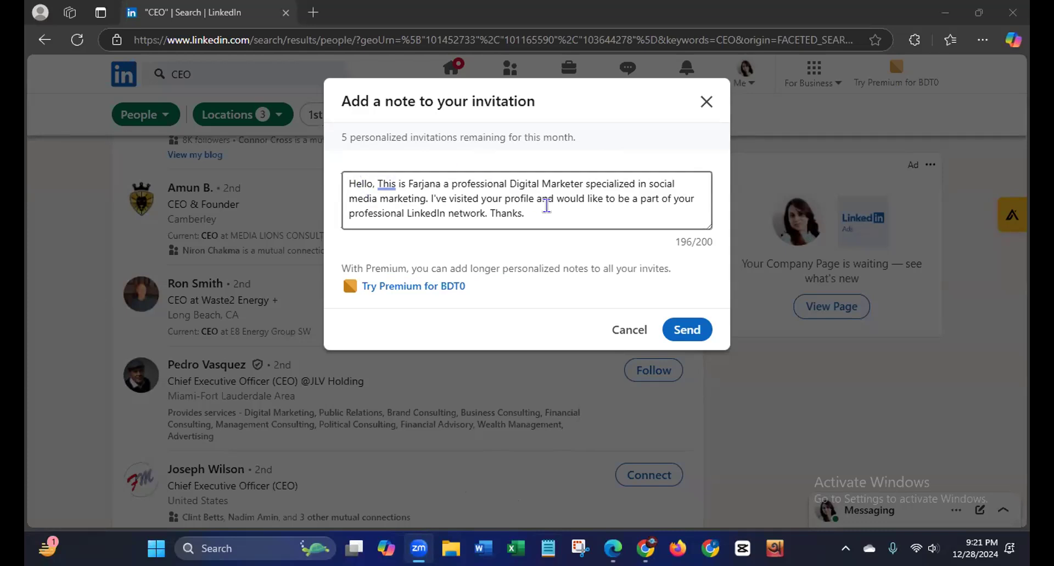
pyautogui.click(686, 337)
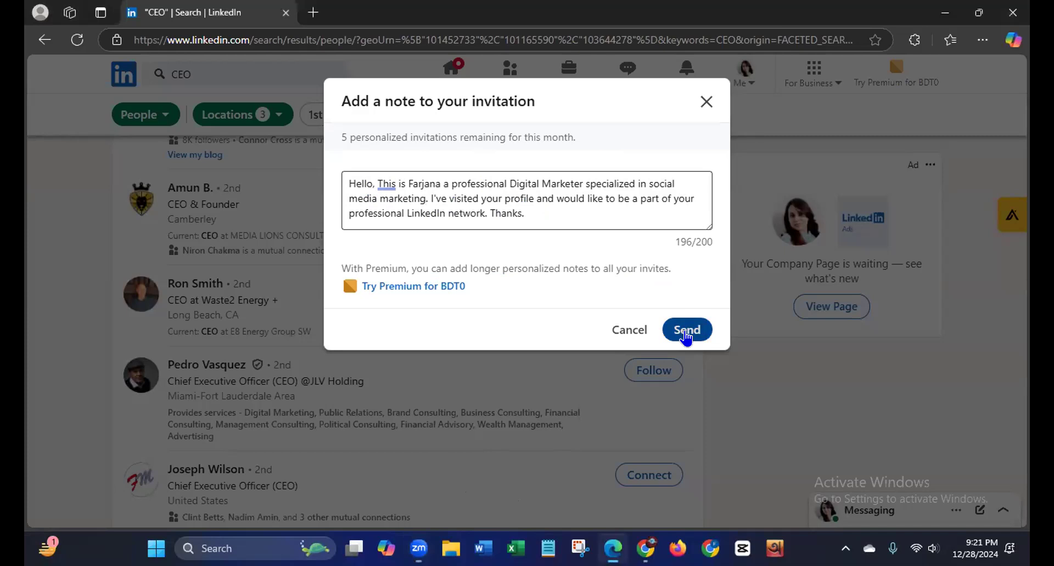
pyautogui.click(686, 331)
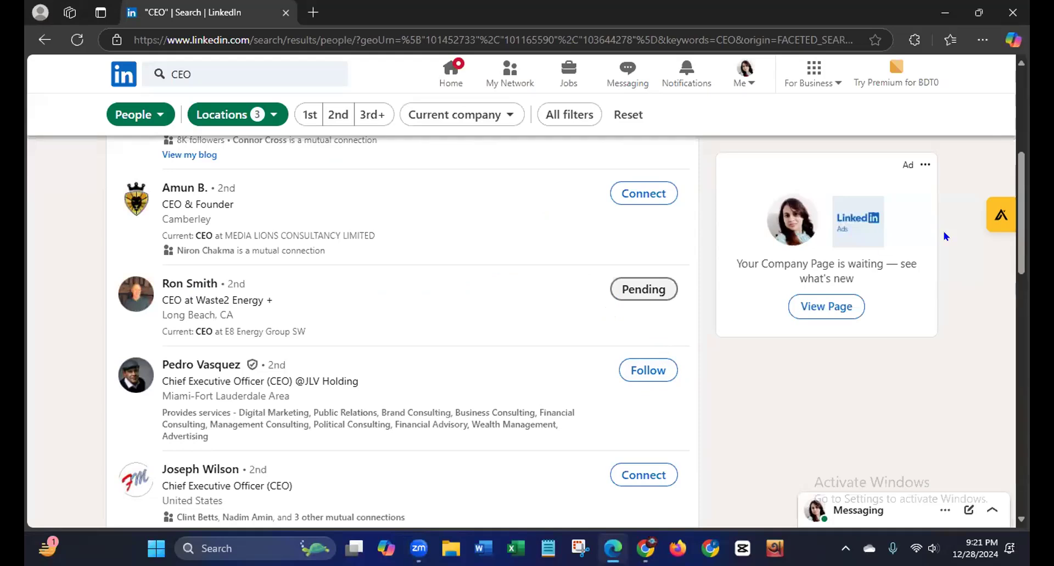
# Send a connection invitation without a note to the Chief Executive Officer whose listed location is United States
pyautogui.scroll(-4, 1020, 210)
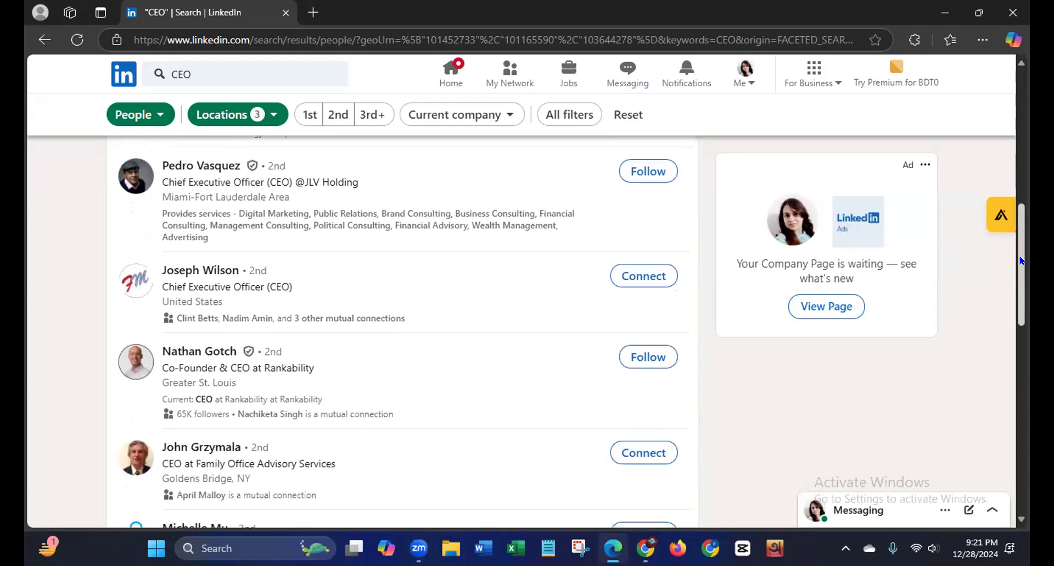
pyautogui.click(641, 279)
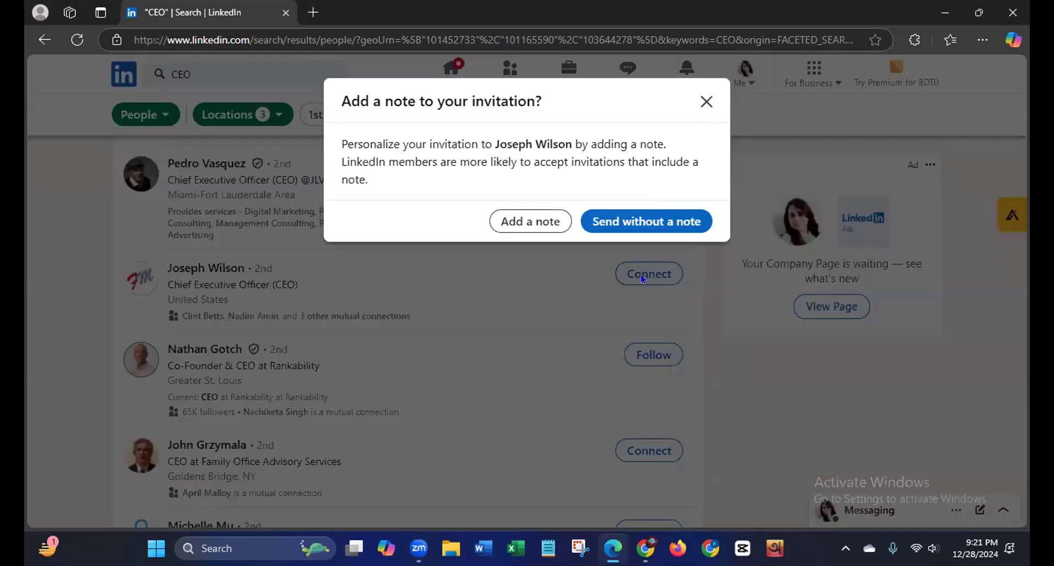
pyautogui.click(637, 223)
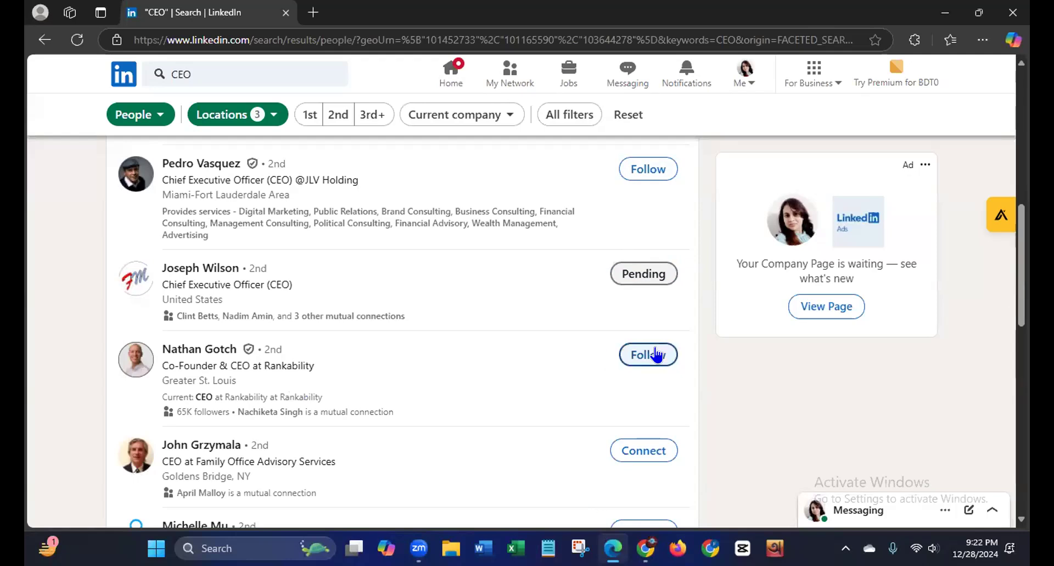
# Open the profile of the Co-Founder & CEO at Rankability in a separate tab and look over its introduction section
pyautogui.rightClick(190, 346)
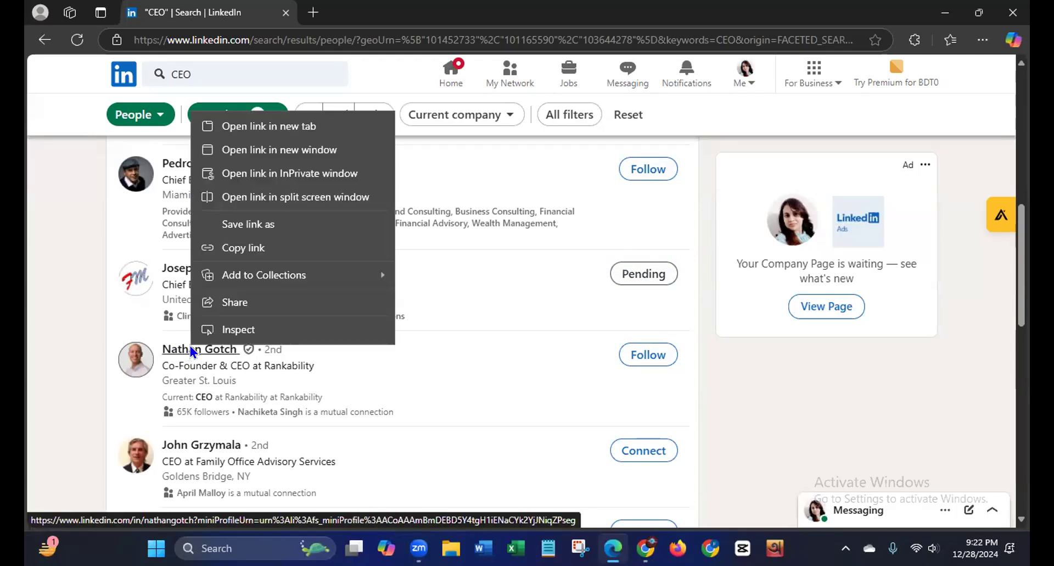
pyautogui.click(296, 130)
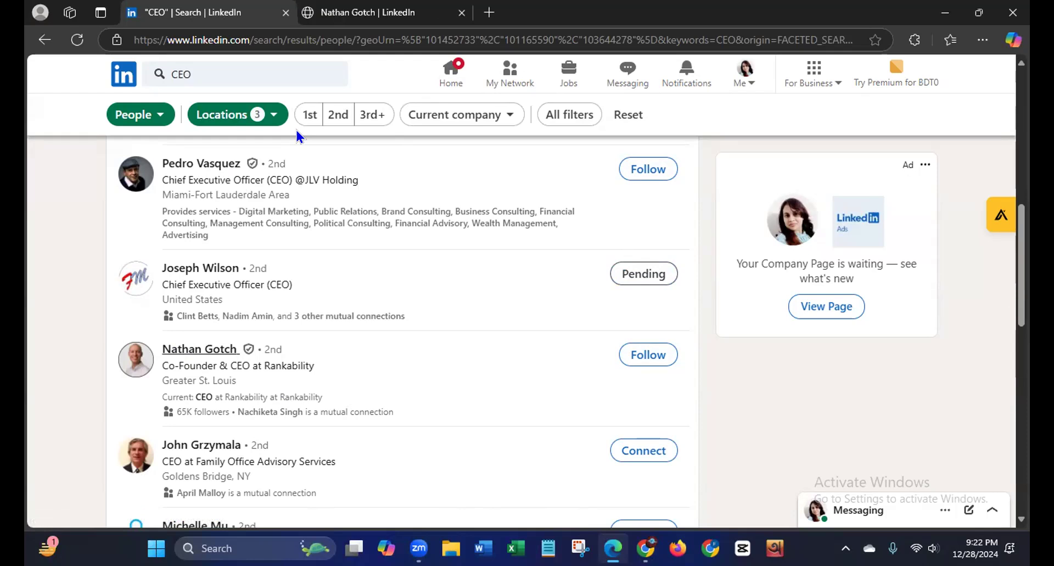
pyautogui.click(371, 22)
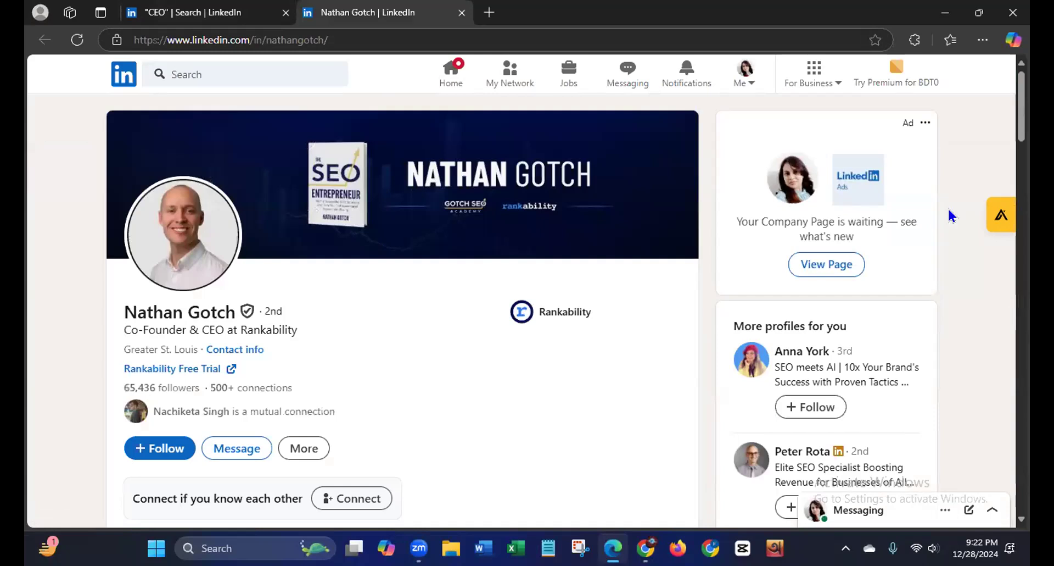
pyautogui.moveTo(1019, 110); pyautogui.dragTo(1019, 144)
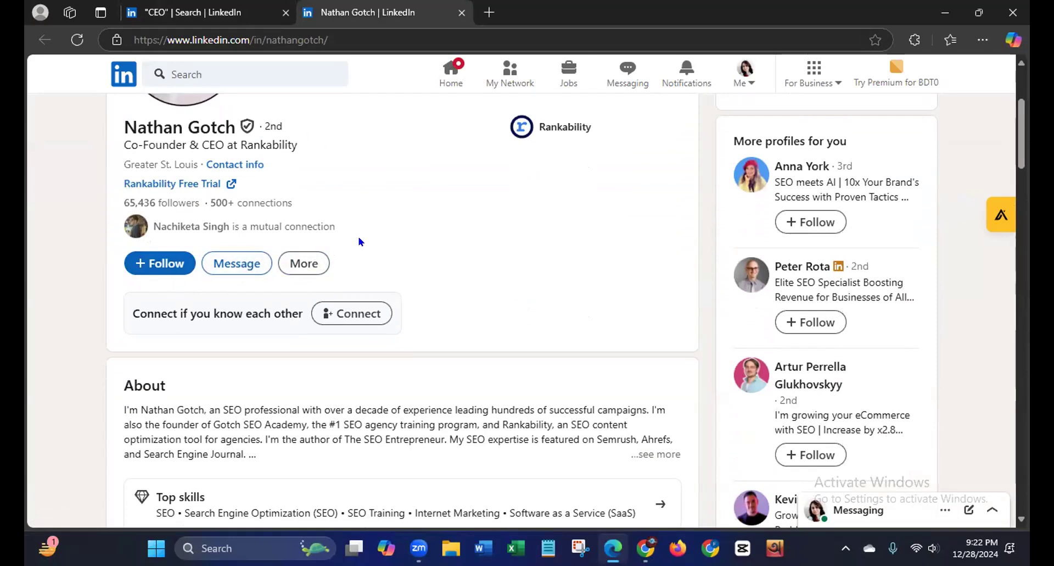
pyautogui.moveTo(1020, 137); pyautogui.dragTo(1021, 108)
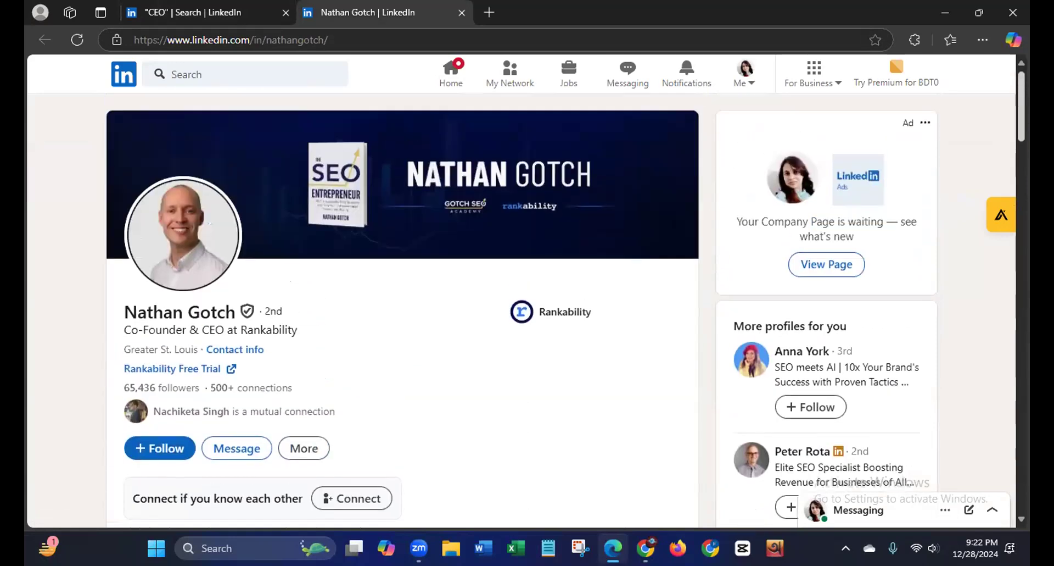
pyautogui.scroll(-3, 566, 307)
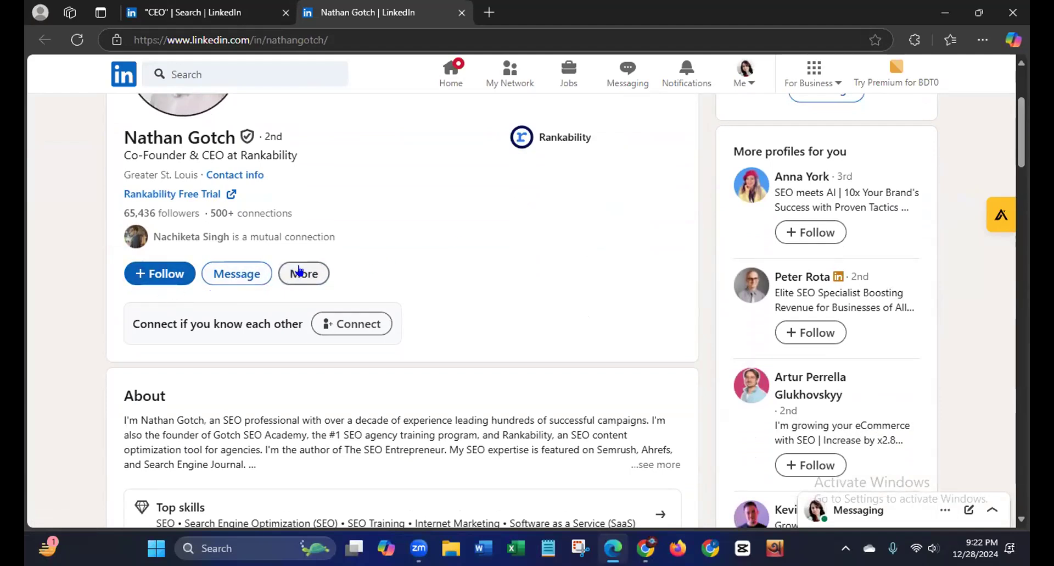
# Try to connect with the Rankability CEO through the profile's additional actions, dismiss the invitation and close the profile
pyautogui.click(299, 270)
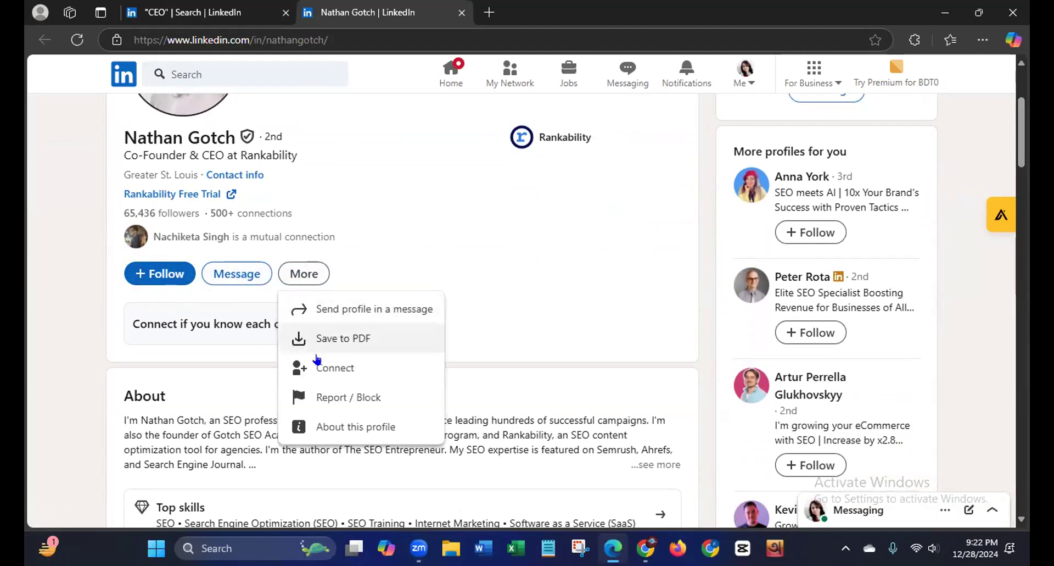
pyautogui.click(326, 372)
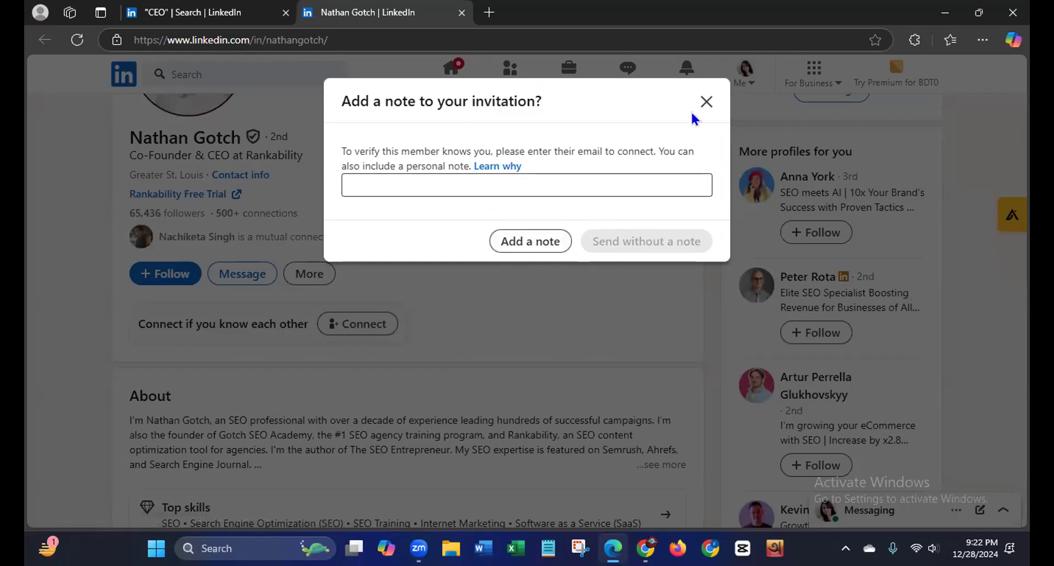
pyautogui.click(705, 102)
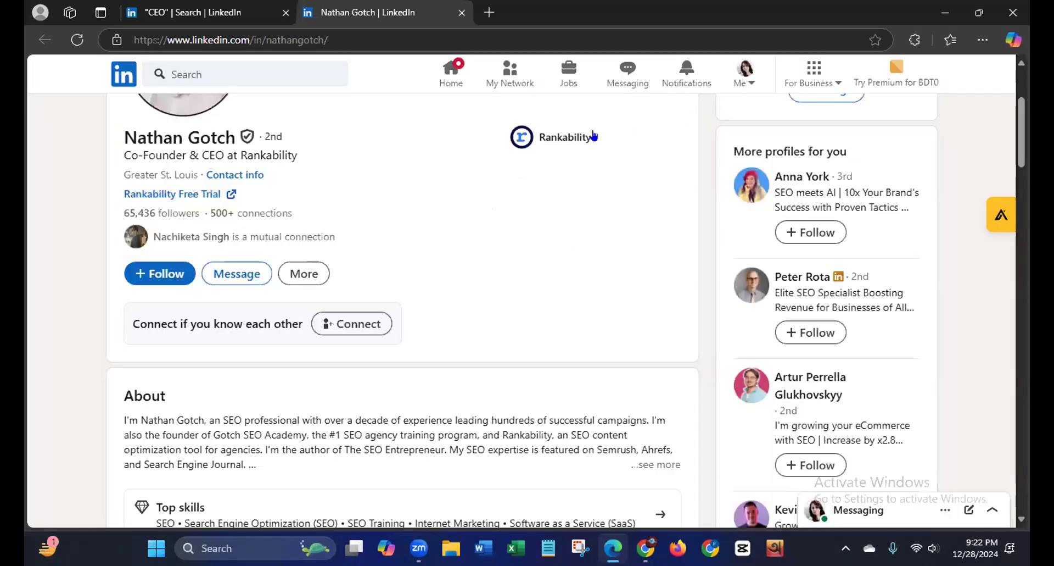
pyautogui.click(462, 12)
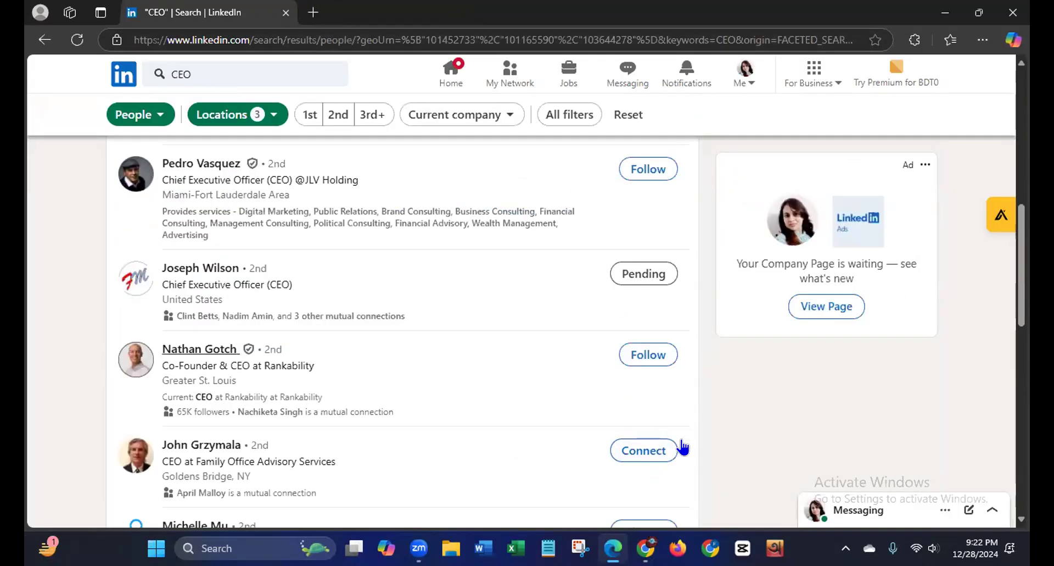
pyautogui.scroll(9, 1012, 253)
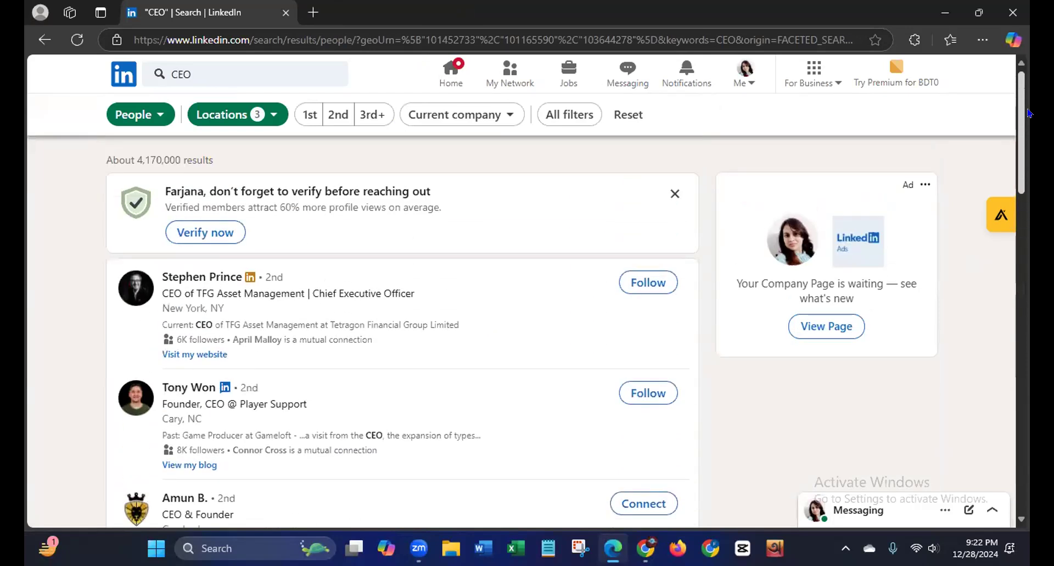
pyautogui.scroll(-3, 588, 308)
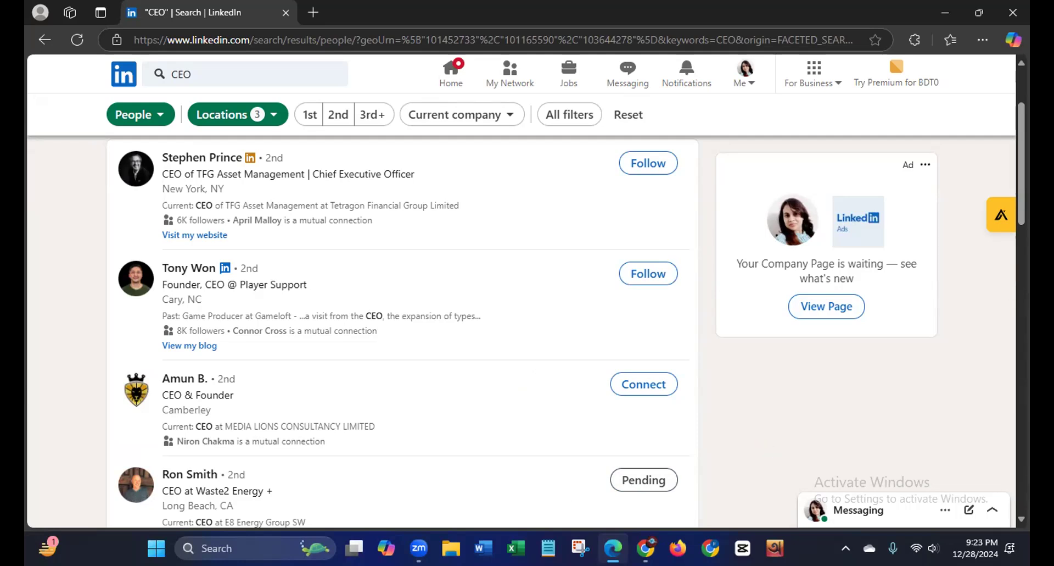
pyautogui.scroll(2, 401, 330)
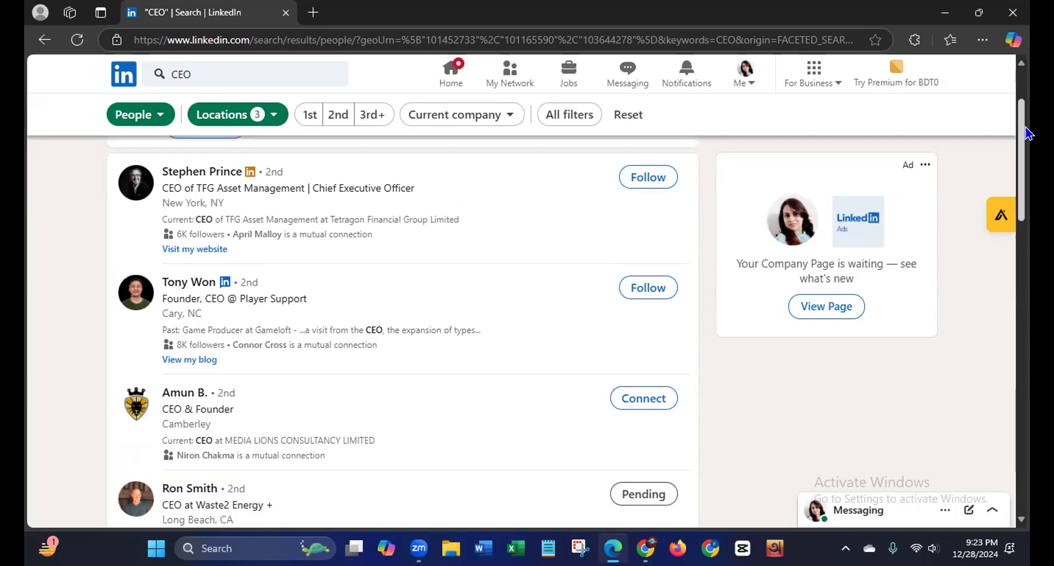
# Return to the home feed and start creating a LinkedIn Page of the Company type
pyautogui.click(446, 79)
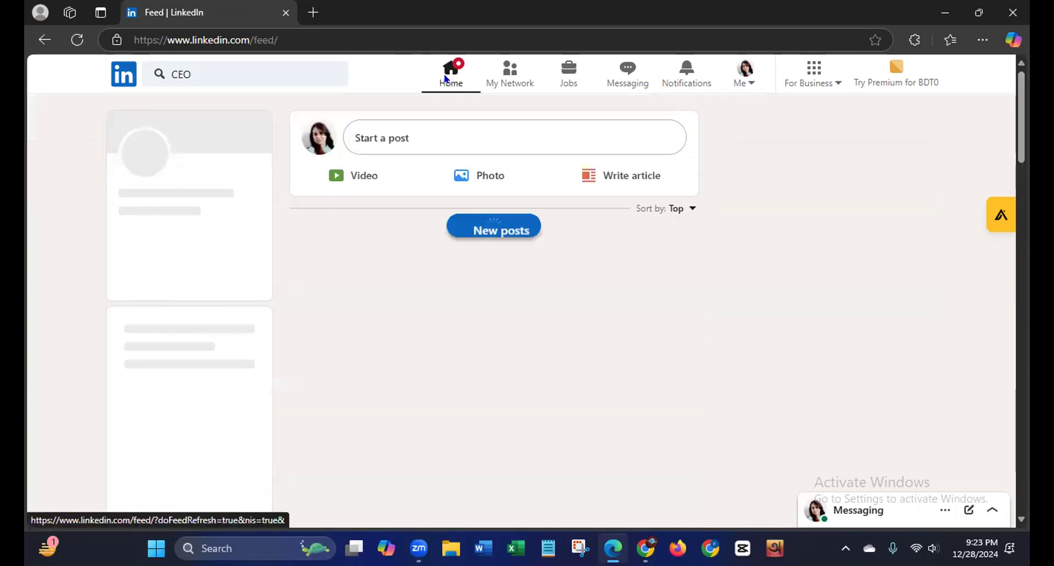
pyautogui.click(502, 225)
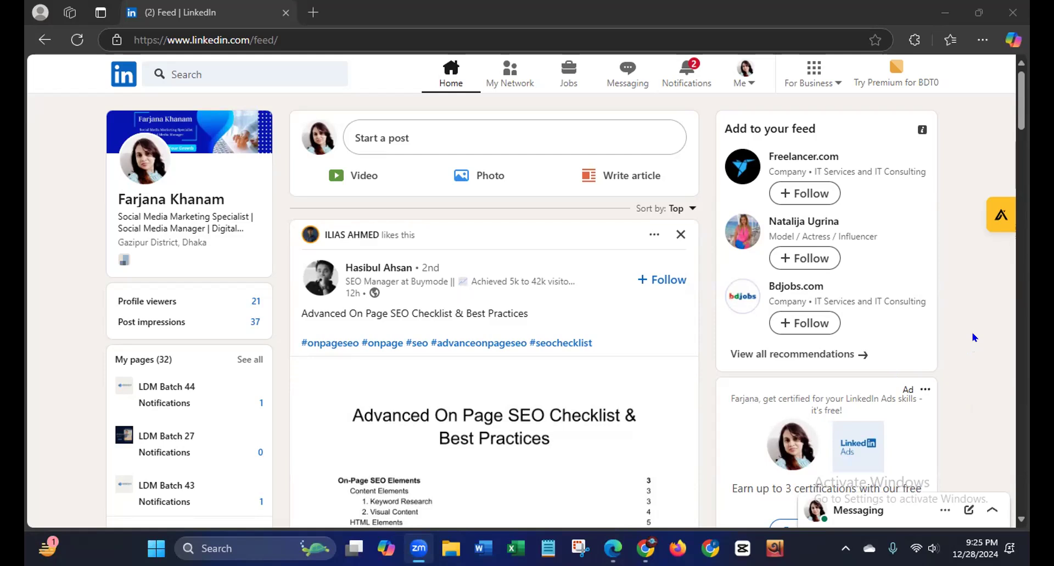
pyautogui.click(811, 88)
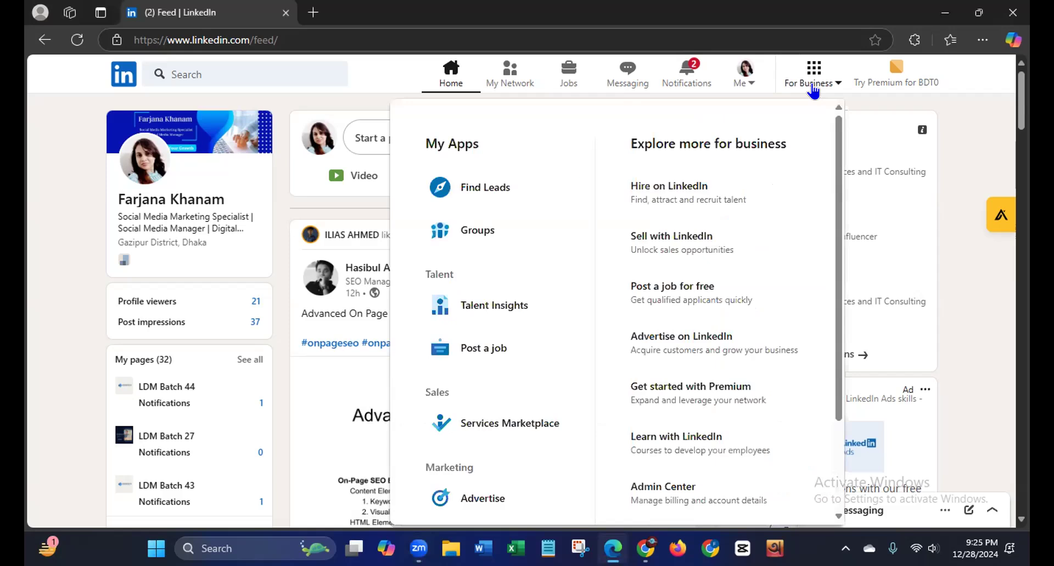
pyautogui.scroll(-2, 806, 276)
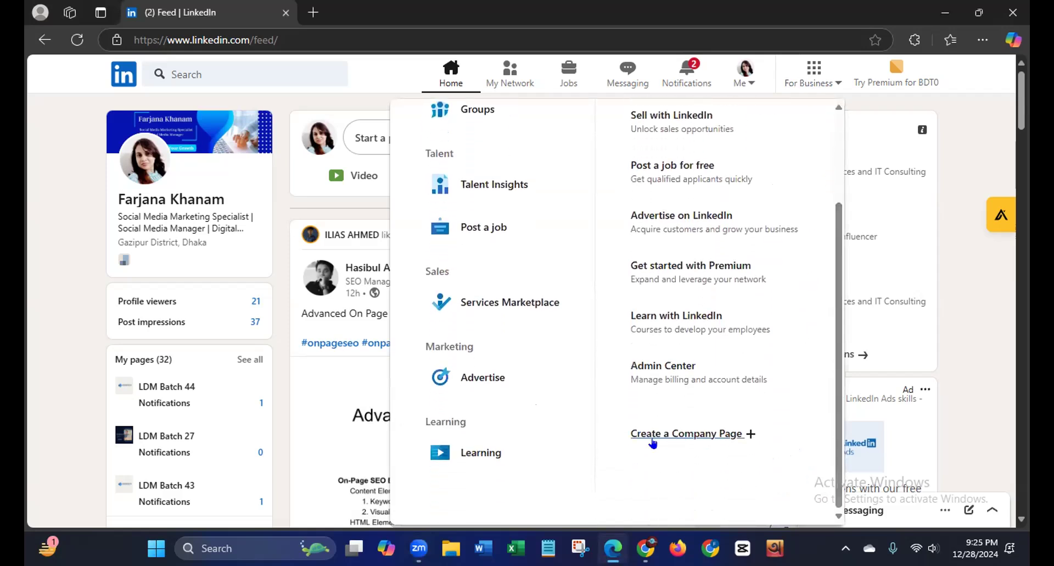
pyautogui.click(683, 435)
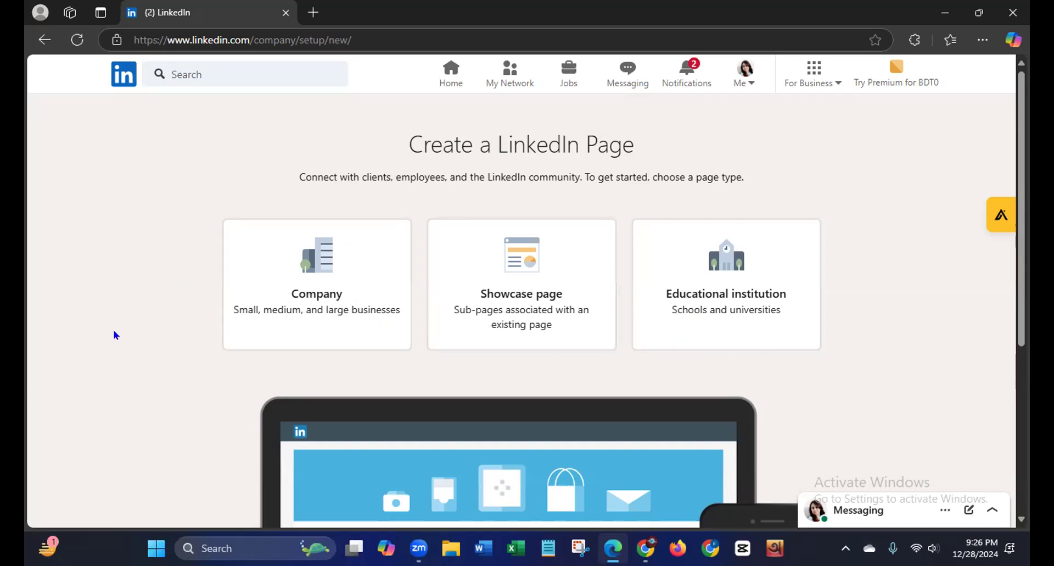
pyautogui.click(318, 300)
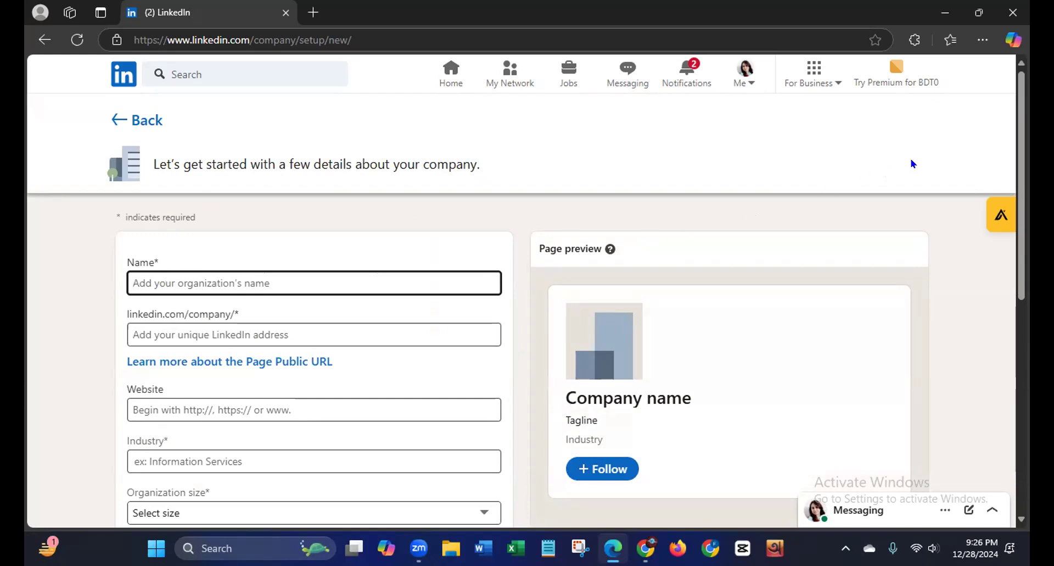
# Enter "LDM Batch-82" as the organization's name in the company details form
pyautogui.moveTo(1022, 155); pyautogui.dragTo(1010, 211)
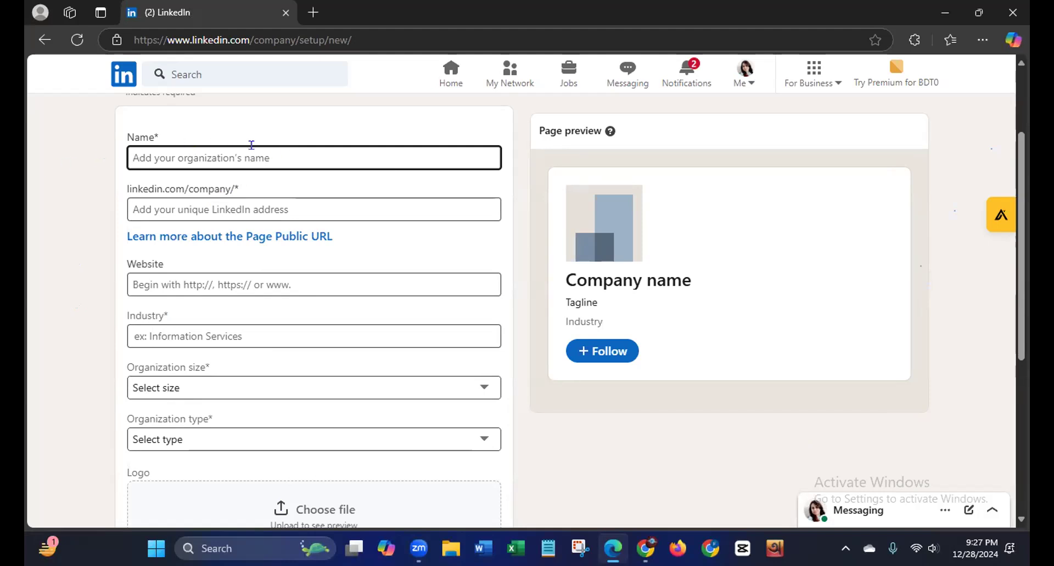
pyautogui.click(321, 154)
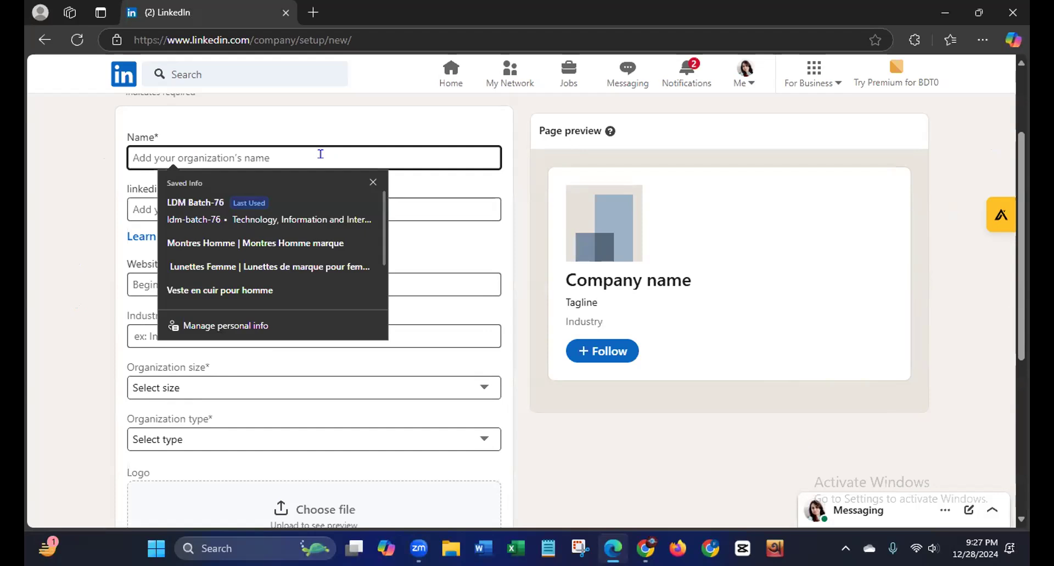
pyautogui.write('LDM ')
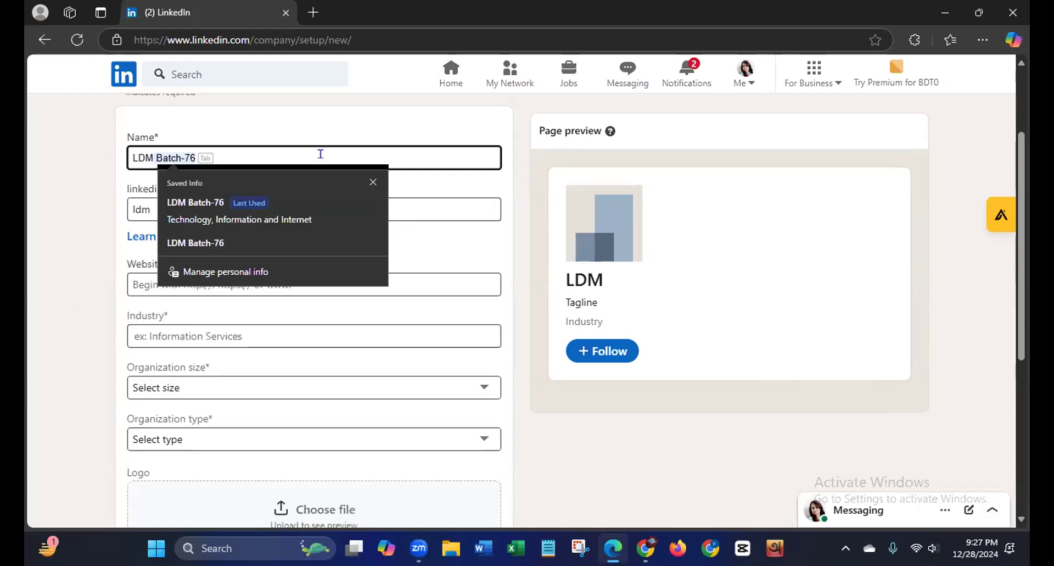
pyautogui.write('Batc')
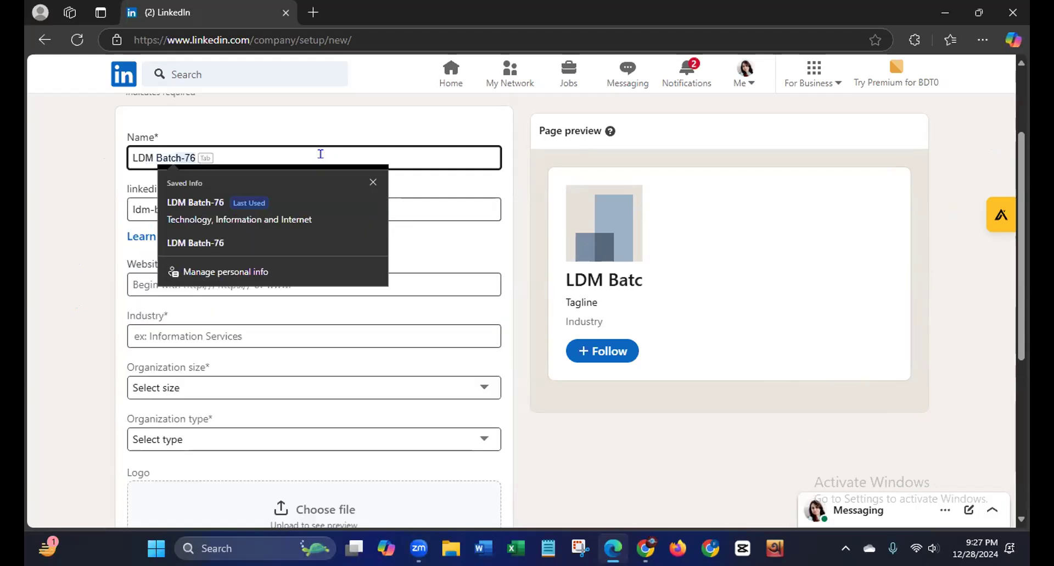
pyautogui.write('h')
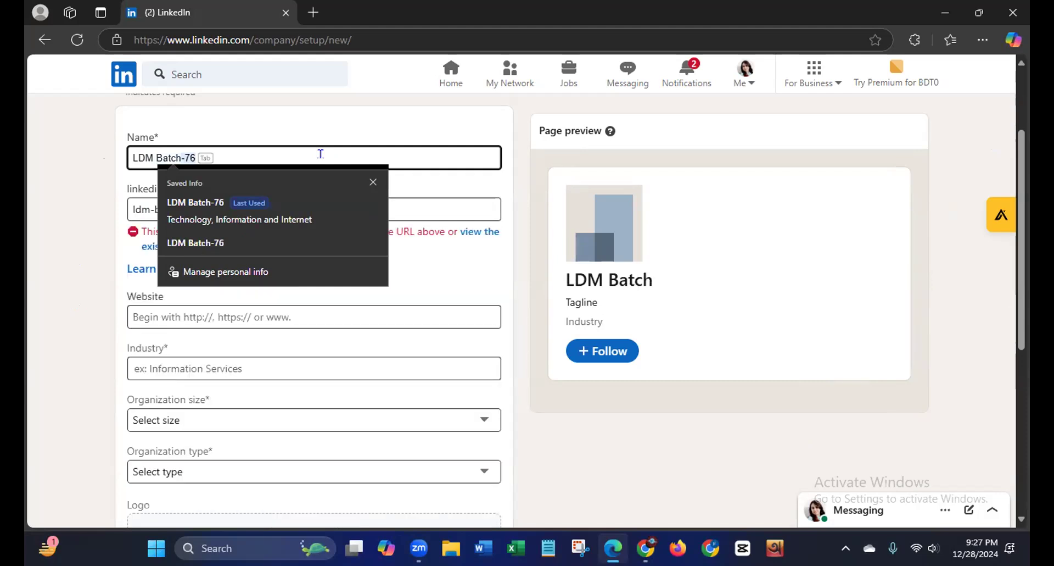
pyautogui.write('-82')
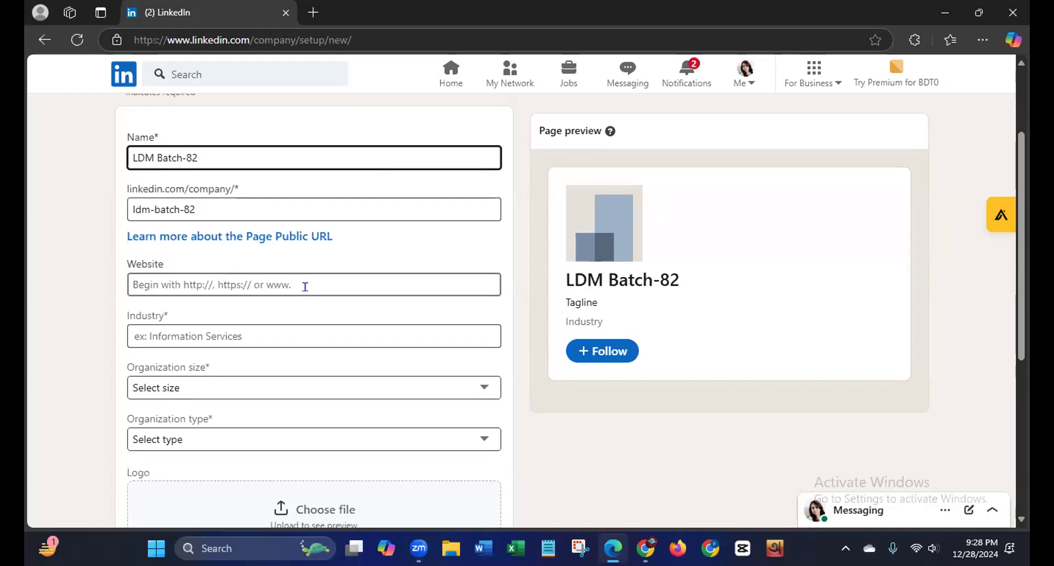
# Look up the suggested industries for "Food" and "fashion", clearing the Industry field after each search
pyautogui.click(198, 332)
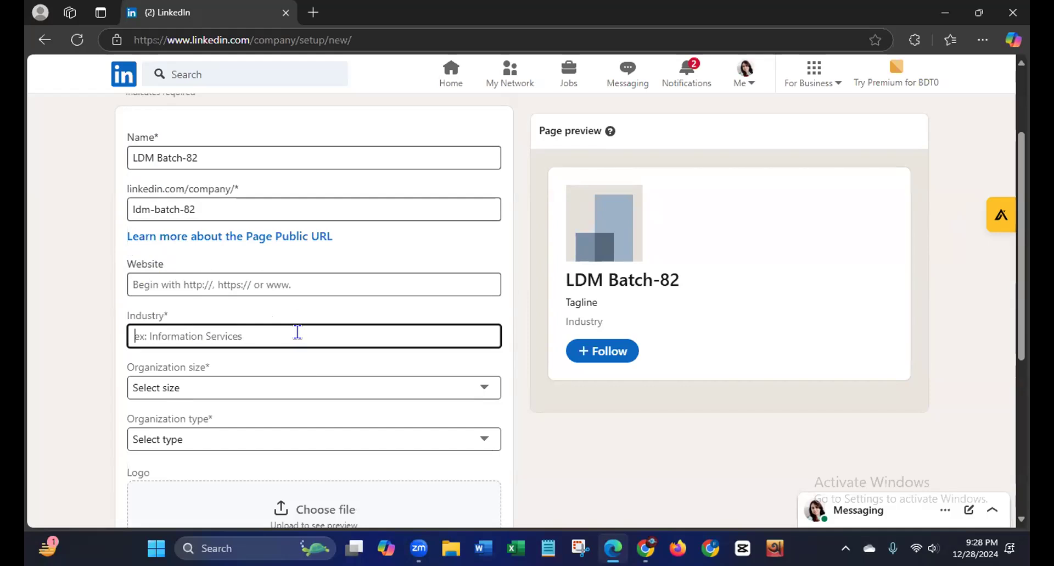
pyautogui.write('Food')
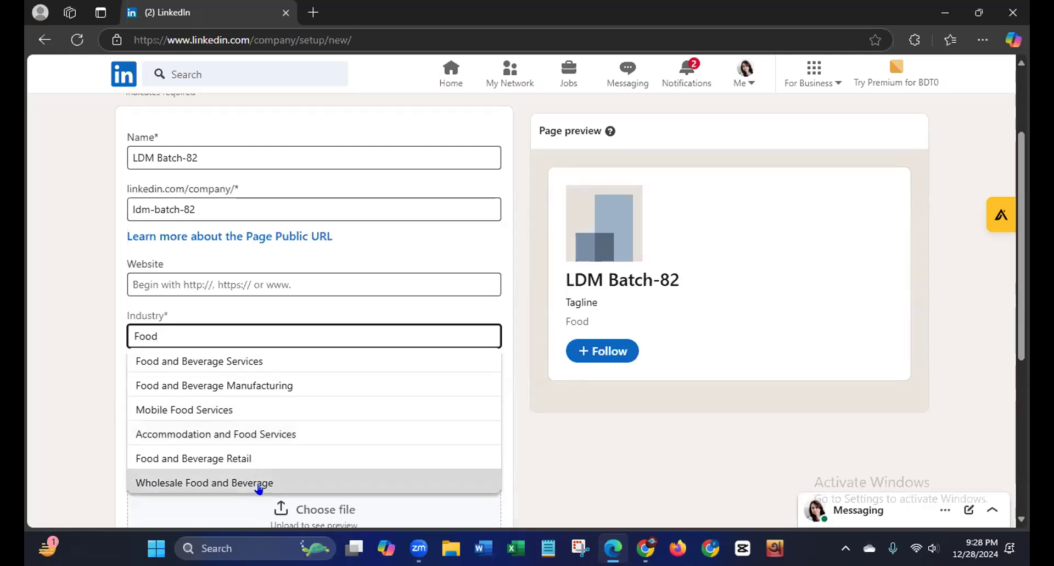
pyautogui.press('BackSpace')
pyautogui.press('BackSpace')
pyautogui.press('BackSpace')
pyautogui.press('BackSpace')
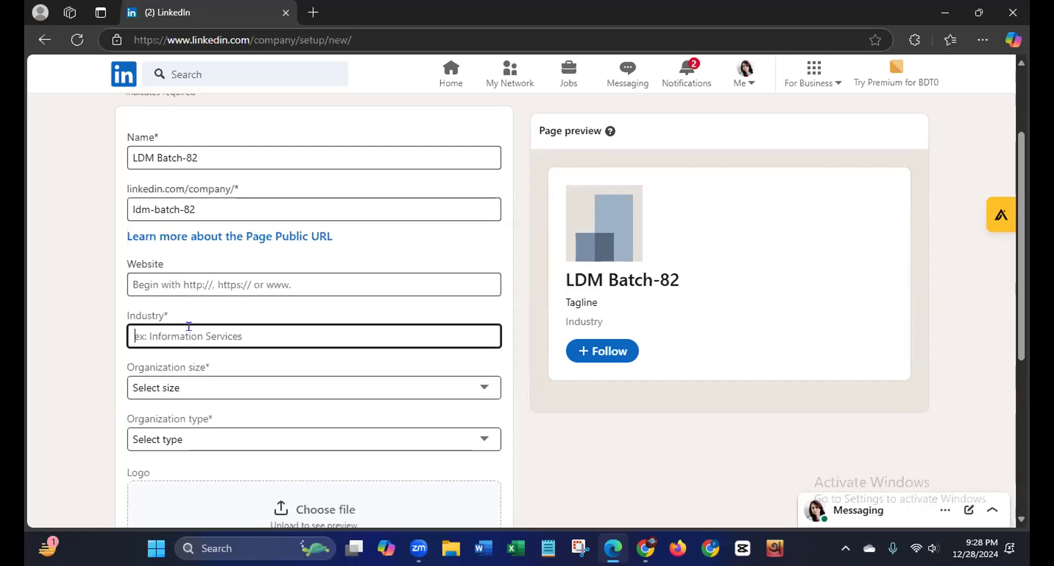
pyautogui.write('fashio')
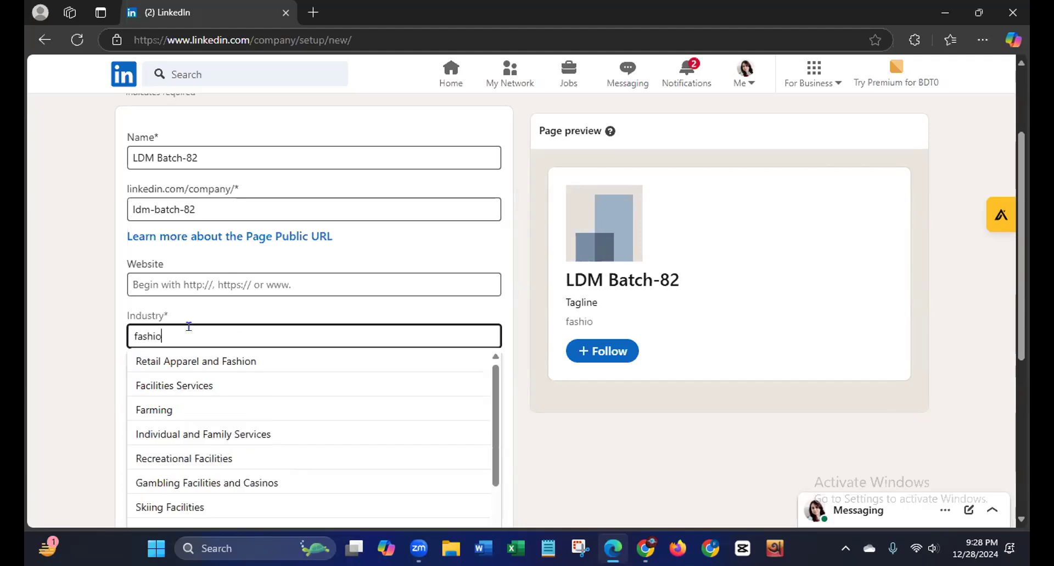
pyautogui.write('n')
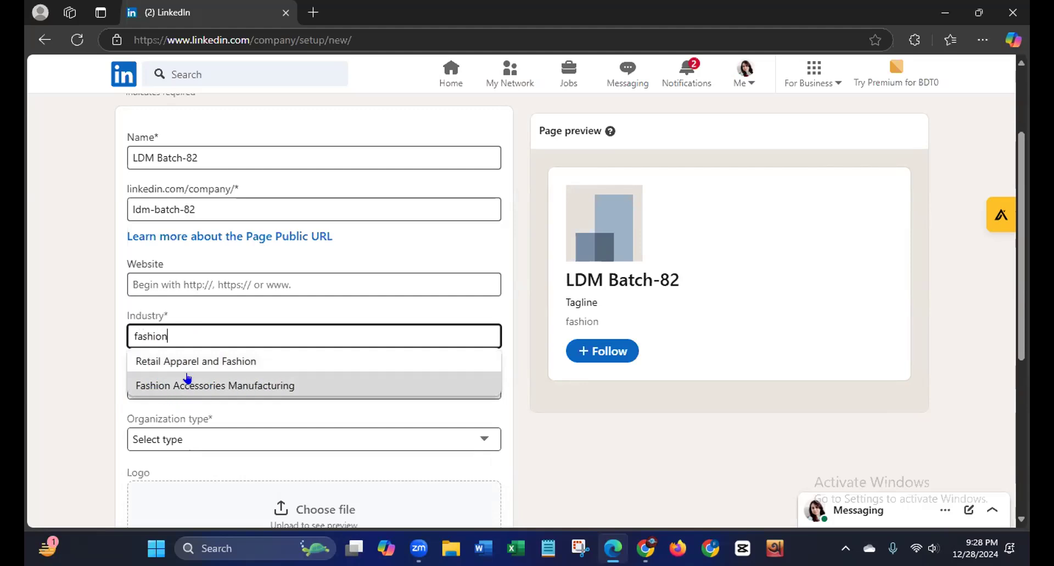
pyautogui.press('BackSpace')
pyautogui.press('BackSpace')
pyautogui.press('BackSpace')
pyautogui.press('BackSpace')
pyautogui.press('BackSpace')
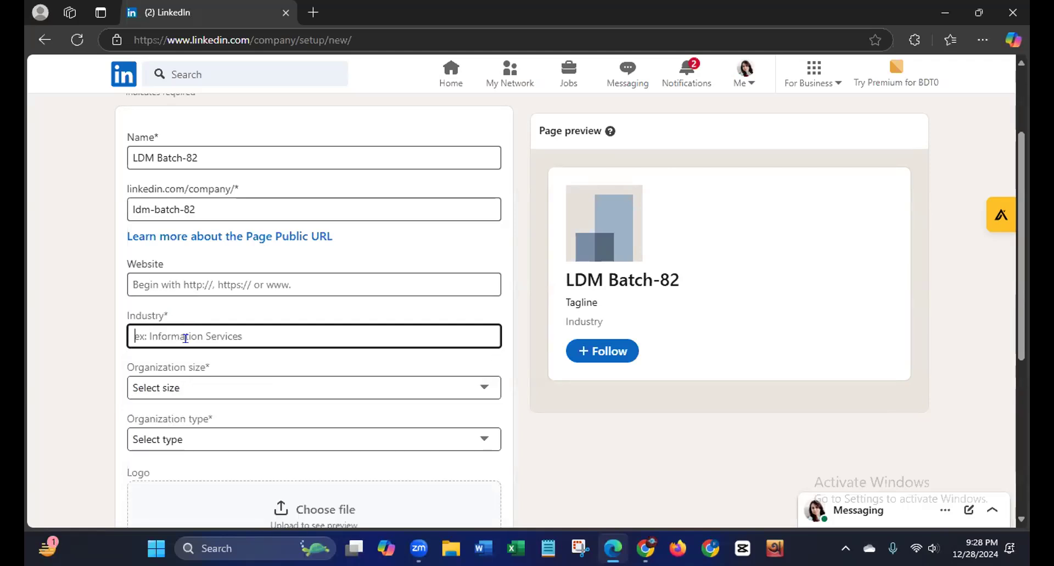
# Set the industry to Technology, Information and Internet and the organization size to 11–50 employees
pyautogui.write('Infor')
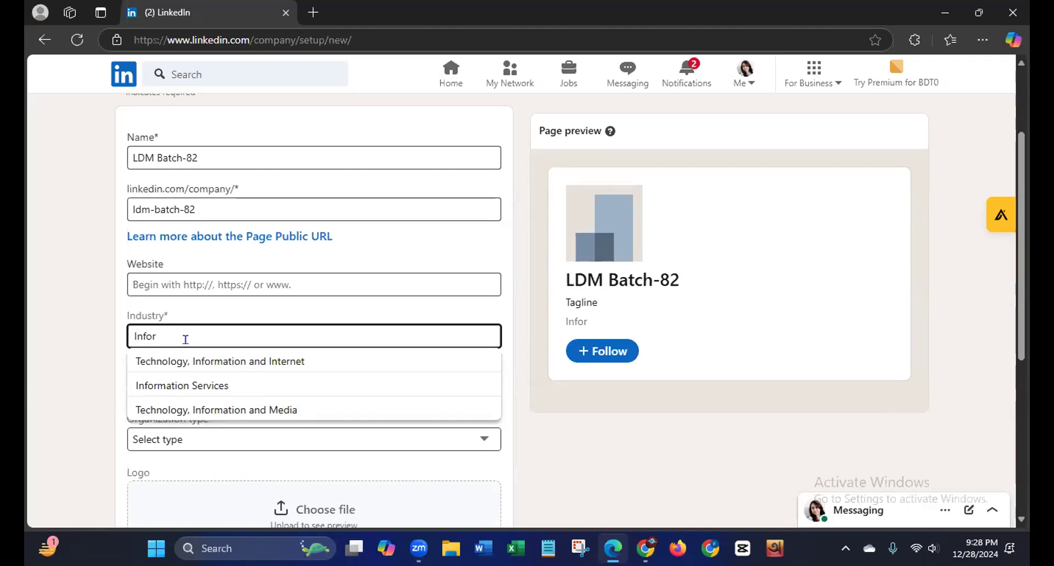
pyautogui.click(219, 360)
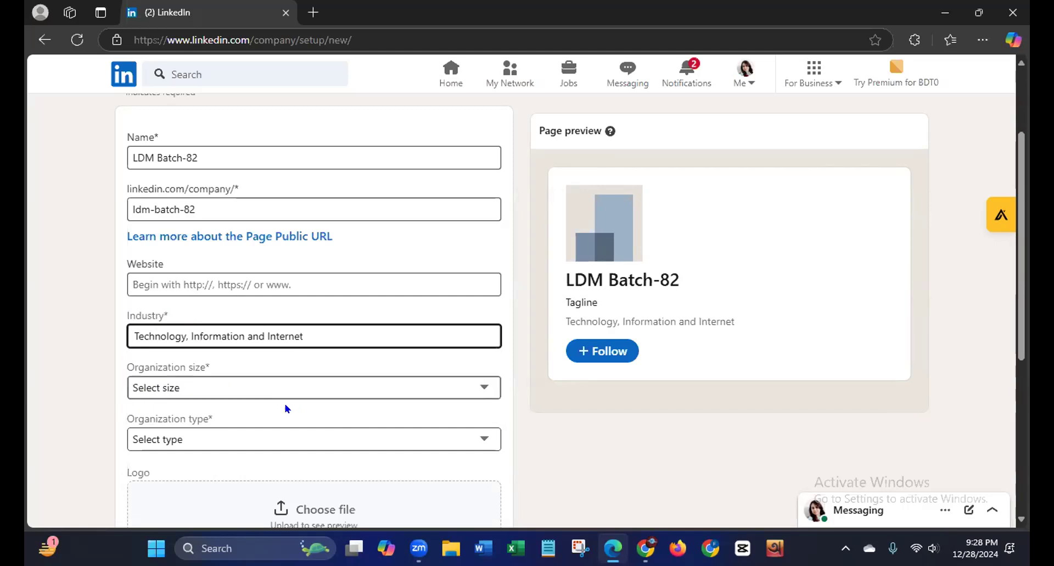
pyautogui.click(302, 385)
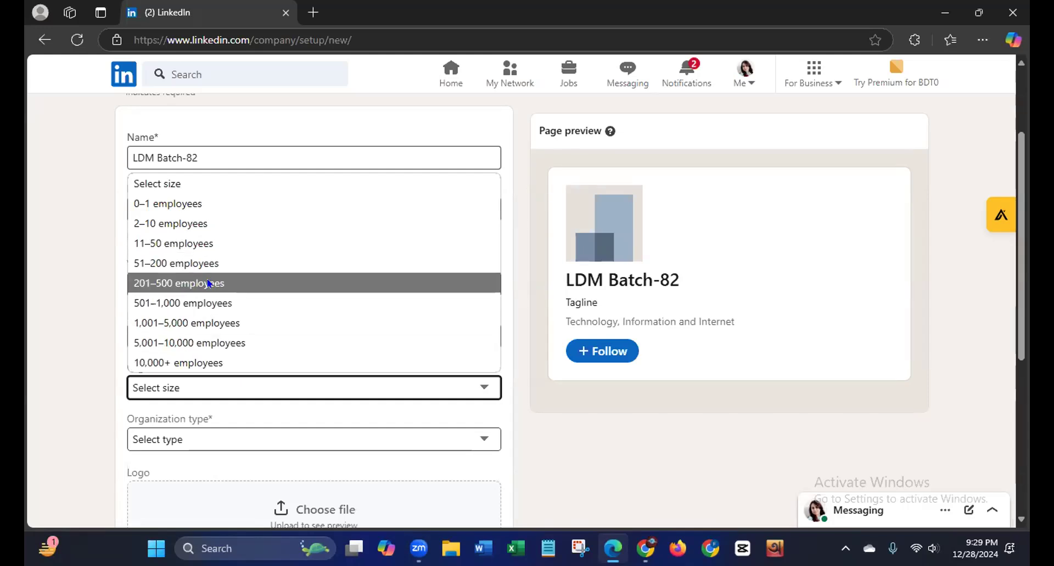
pyautogui.click(227, 243)
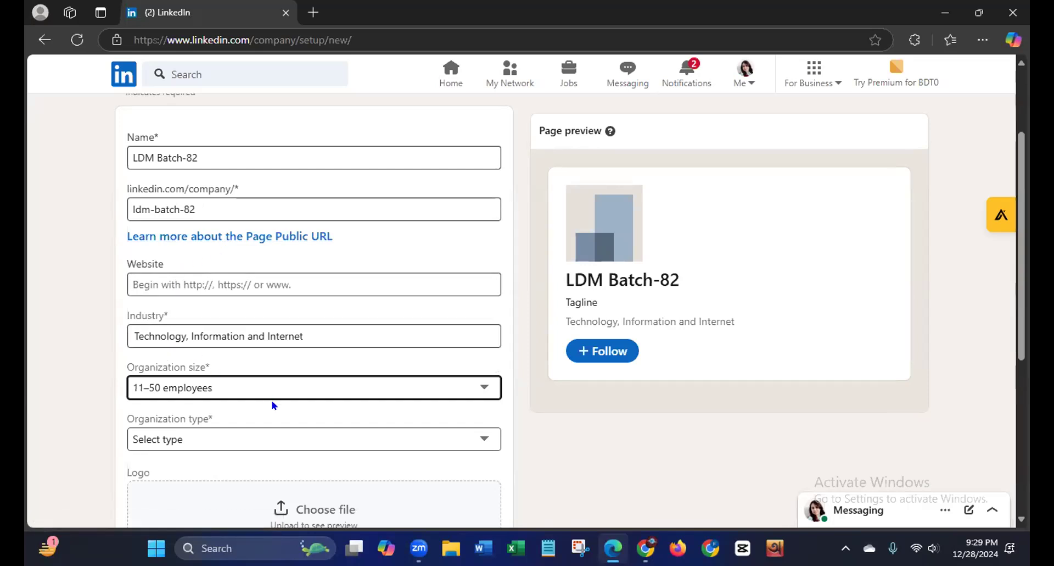
# Set the organization type to Nonprofit
pyautogui.scroll(-5, 994, 329)
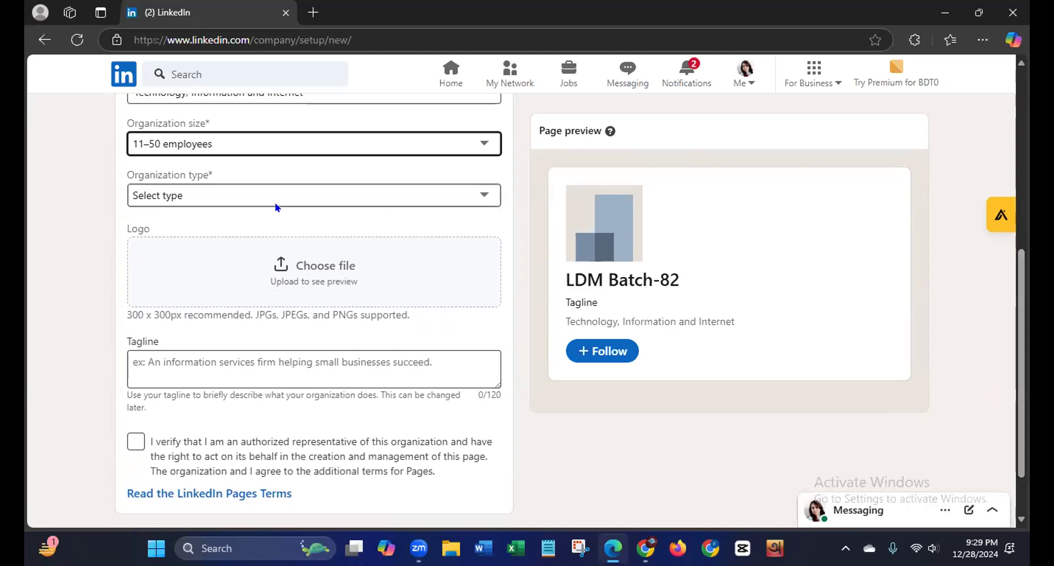
pyautogui.click(486, 196)
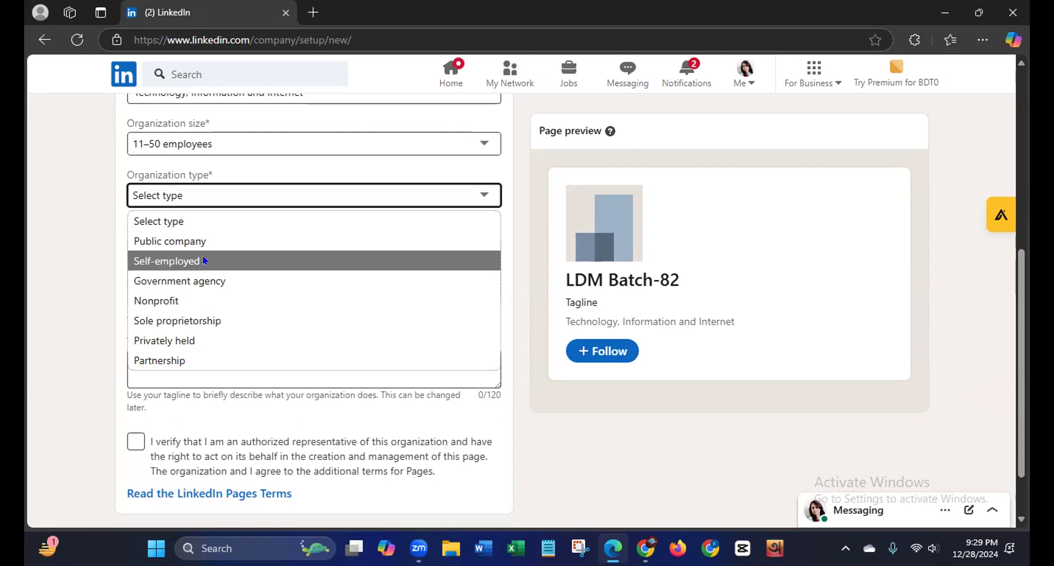
pyautogui.click(208, 300)
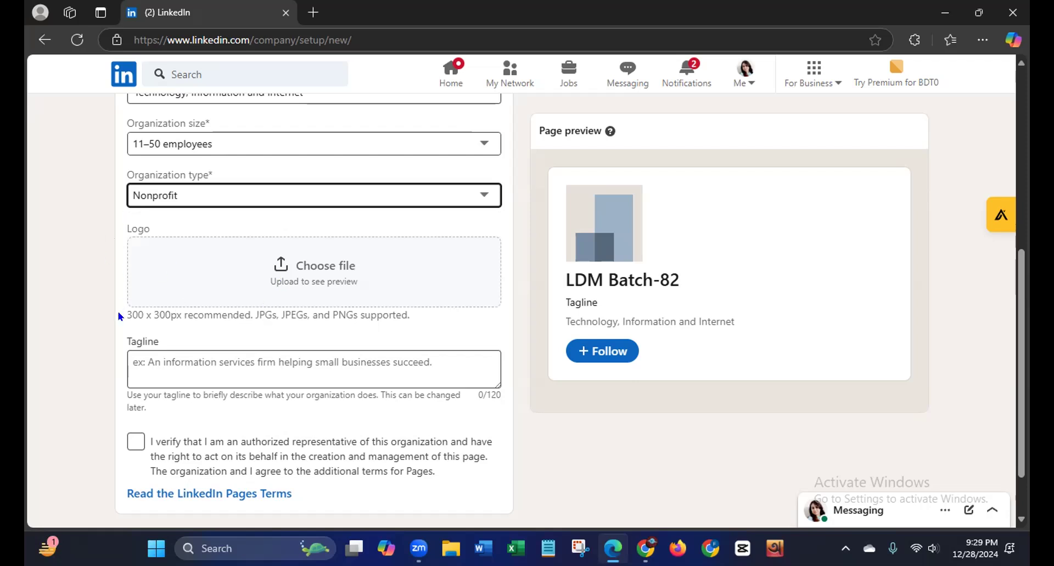
# Check the recommended logo dimensions and file formats, and open Canva in a new browser tab
pyautogui.moveTo(123, 308); pyautogui.dragTo(261, 324)
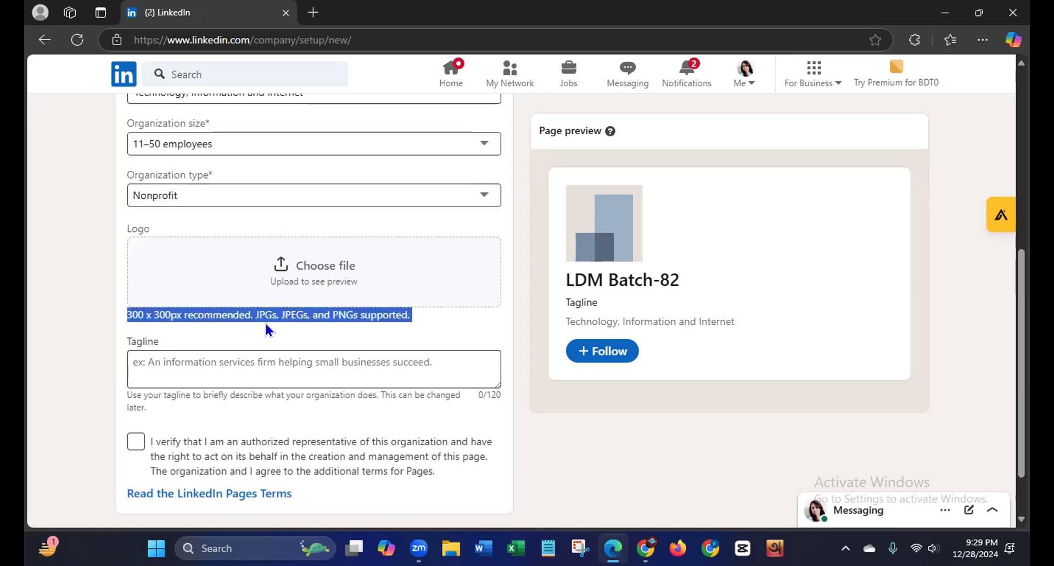
pyautogui.click(321, 15)
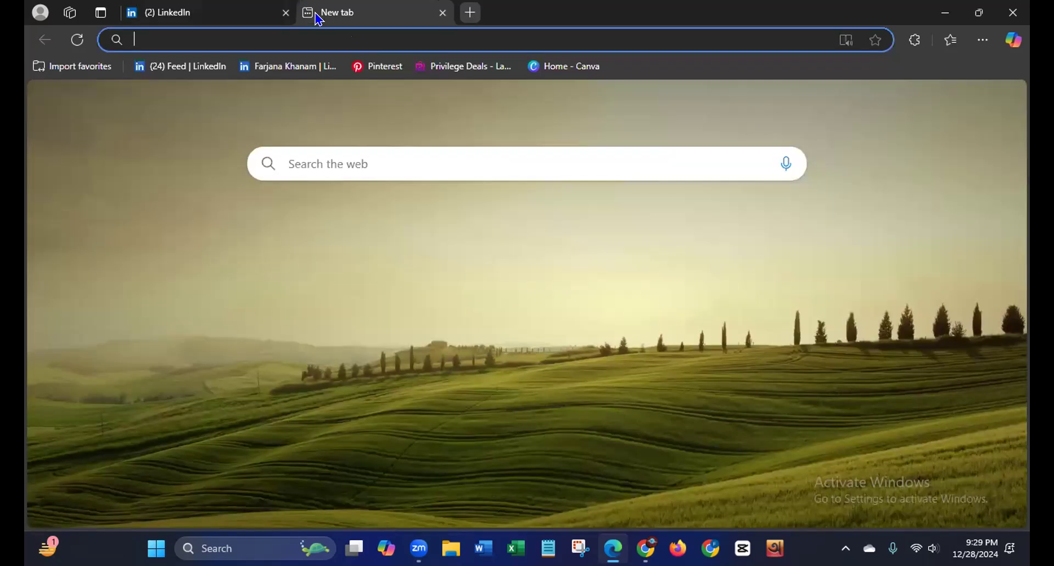
pyautogui.click(558, 66)
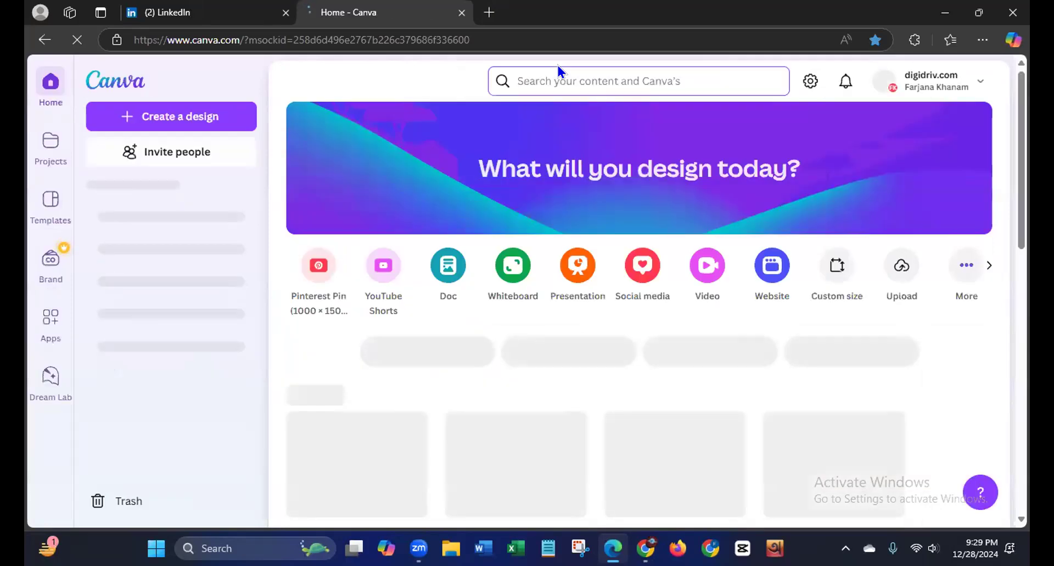
# Create a new blank Canva design with a custom size of 300 × 300 px
pyautogui.click(199, 117)
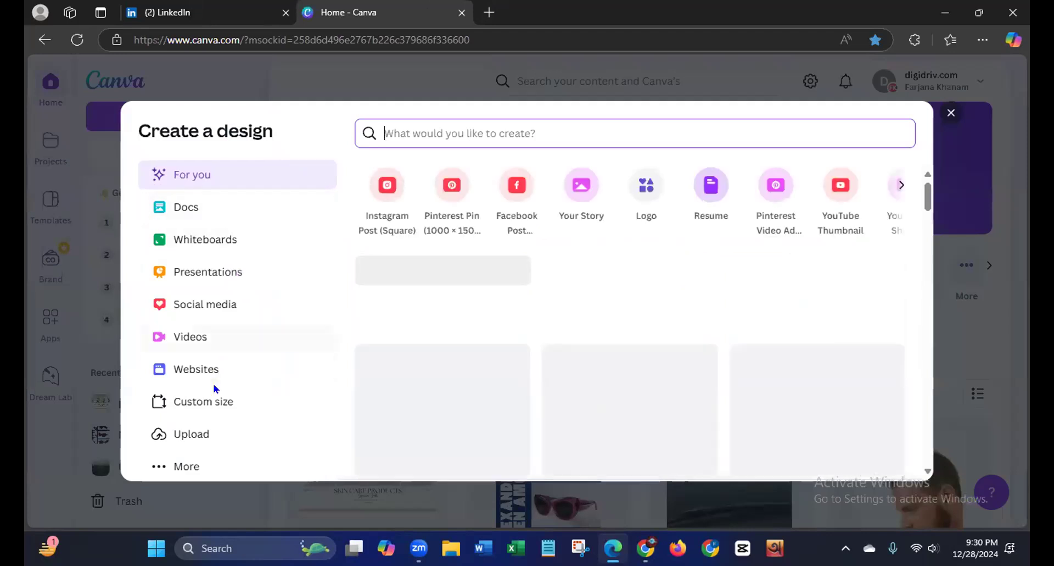
pyautogui.click(201, 404)
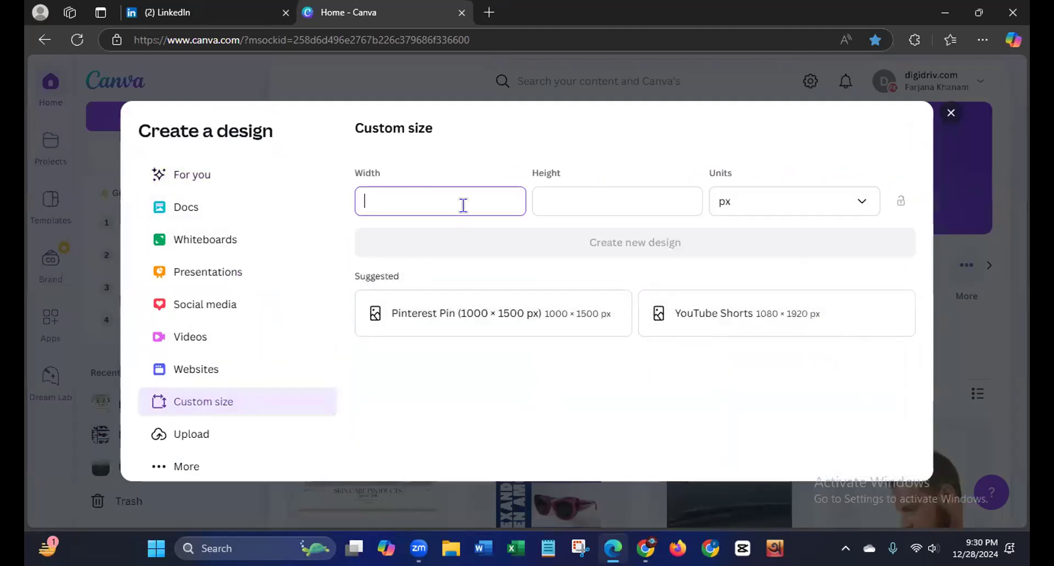
pyautogui.write('300')
pyautogui.click(559, 196)
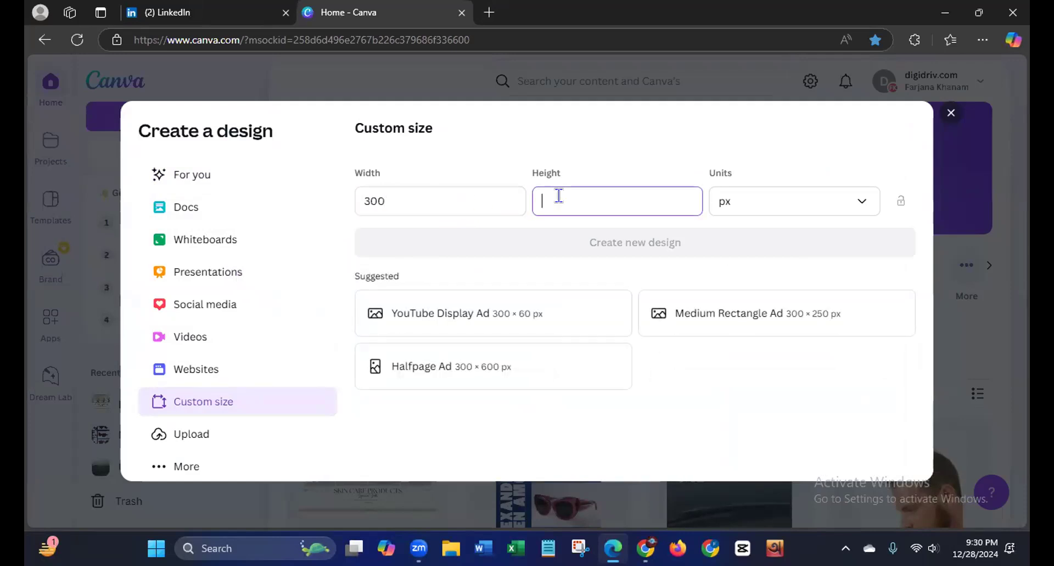
pyautogui.write('300')
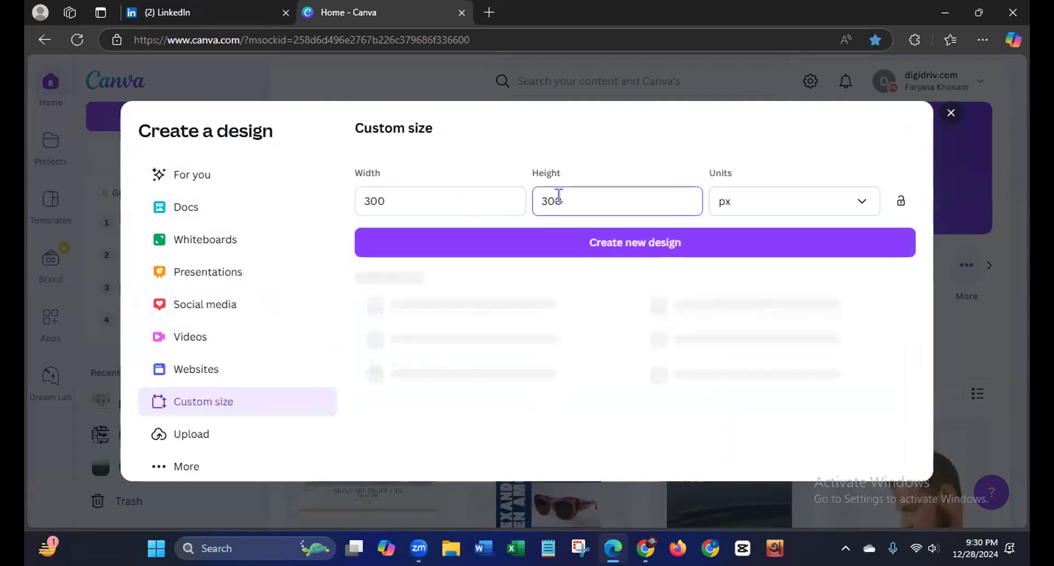
pyautogui.click(573, 242)
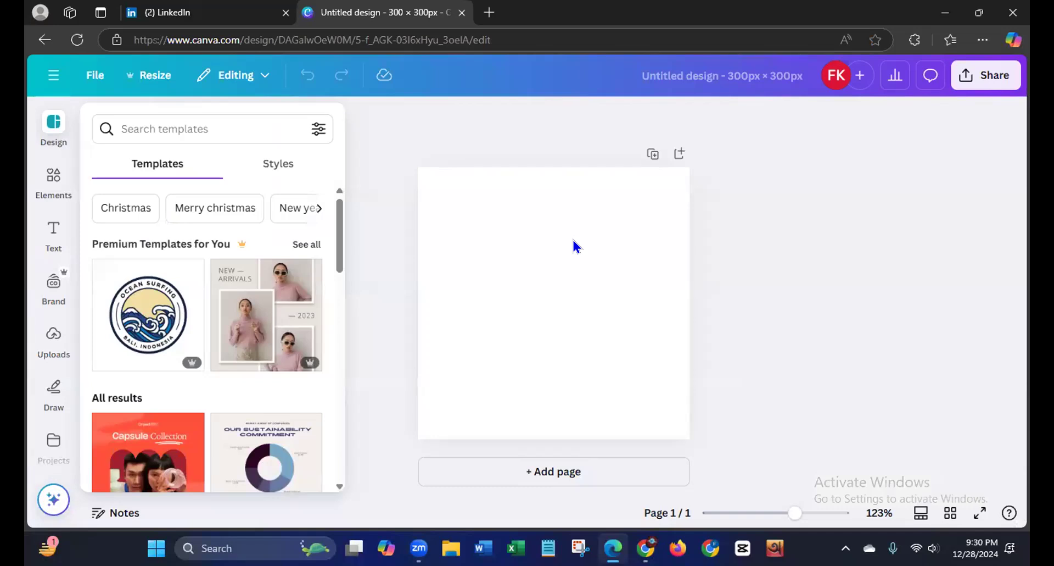
# Browse the suggested design templates for a suitable logo
pyautogui.moveTo(339, 248); pyautogui.dragTo(325, 362)
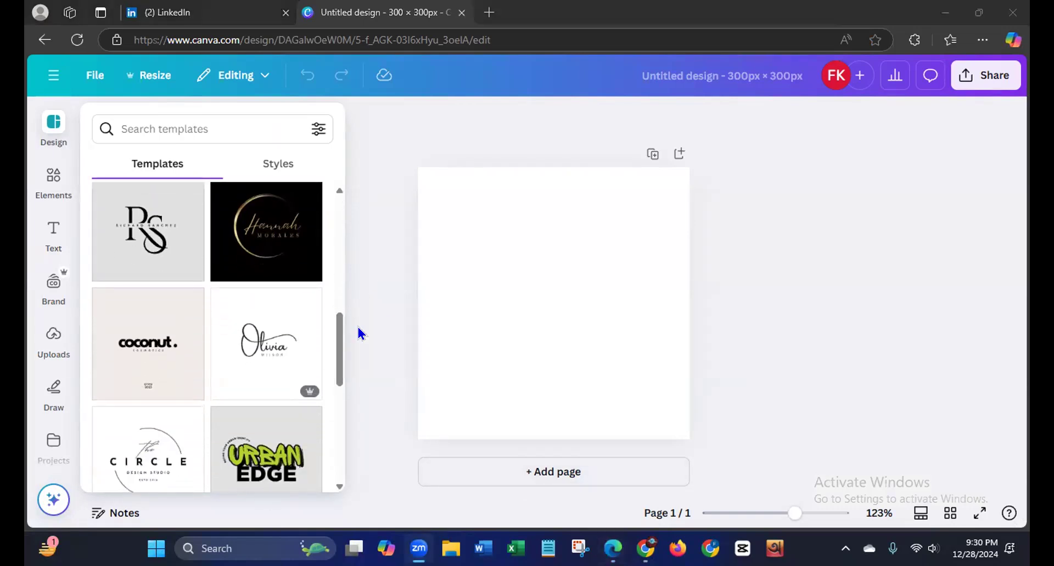
pyautogui.moveTo(335, 344); pyautogui.dragTo(321, 408)
pyautogui.scroll(-3, 318, 423)
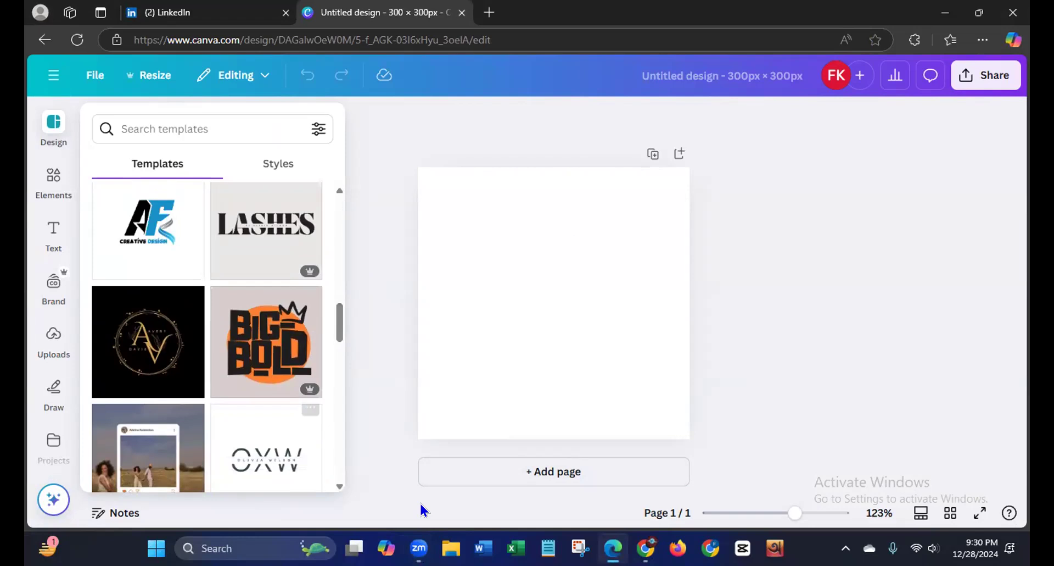
# Search the templates for "digital marketing agency" and apply the Salford & Co. rocket logo template to the blank page
pyautogui.moveTo(337, 325); pyautogui.dragTo(320, 462)
pyautogui.moveTo(338, 379); pyautogui.dragTo(325, 455)
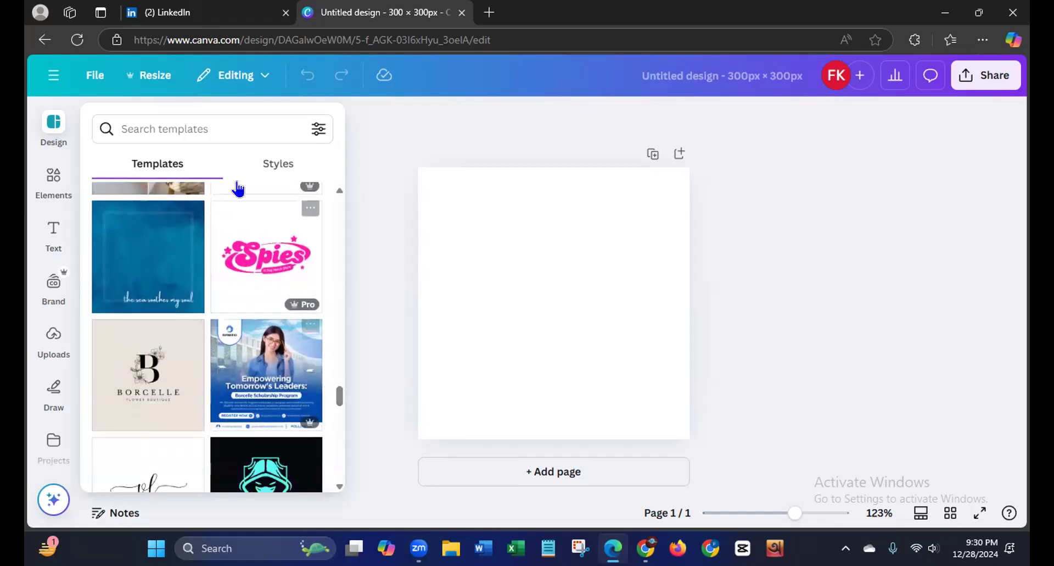
pyautogui.click(210, 124)
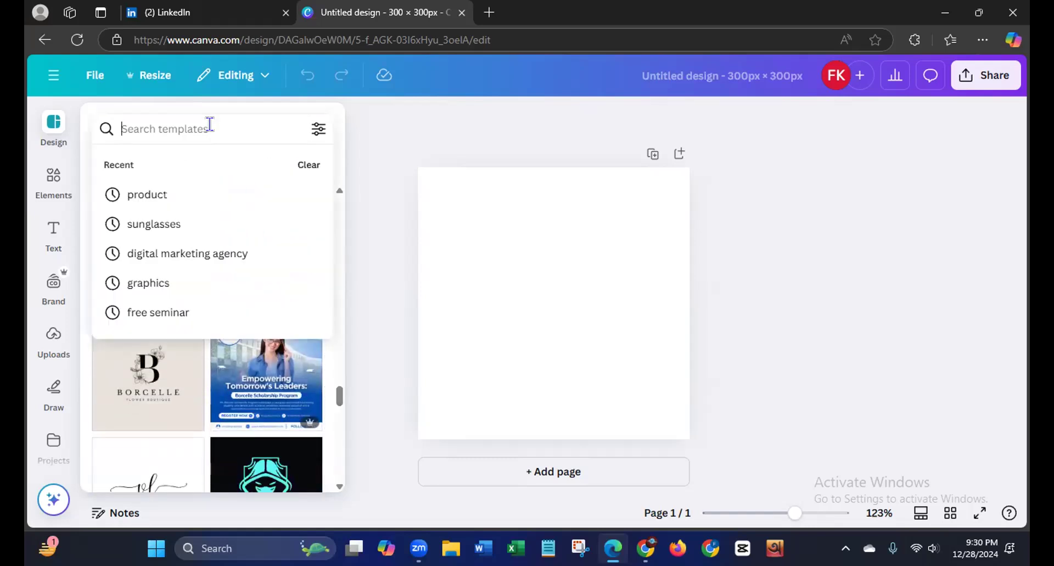
pyautogui.click(174, 253)
pyautogui.moveTo(336, 242); pyautogui.dragTo(328, 396)
pyautogui.scroll(-3, 311, 363)
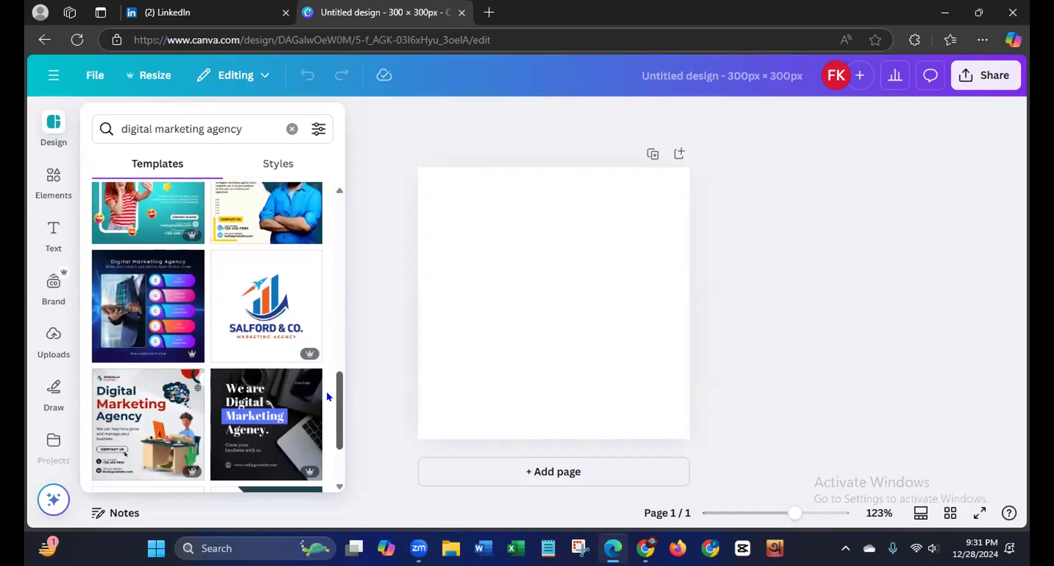
pyautogui.scroll(-1, 327, 404)
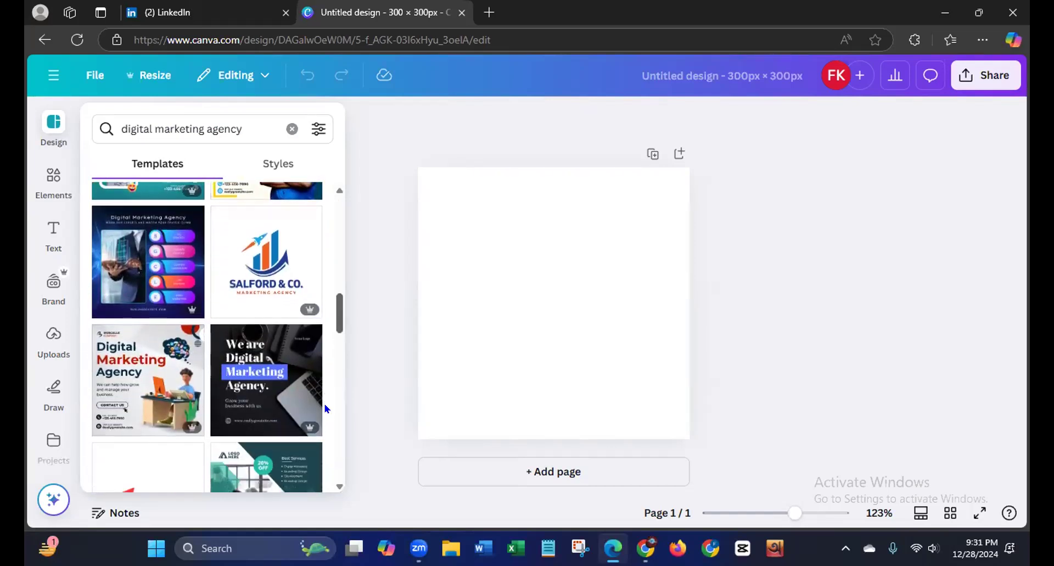
pyautogui.scroll(-3, 325, 409)
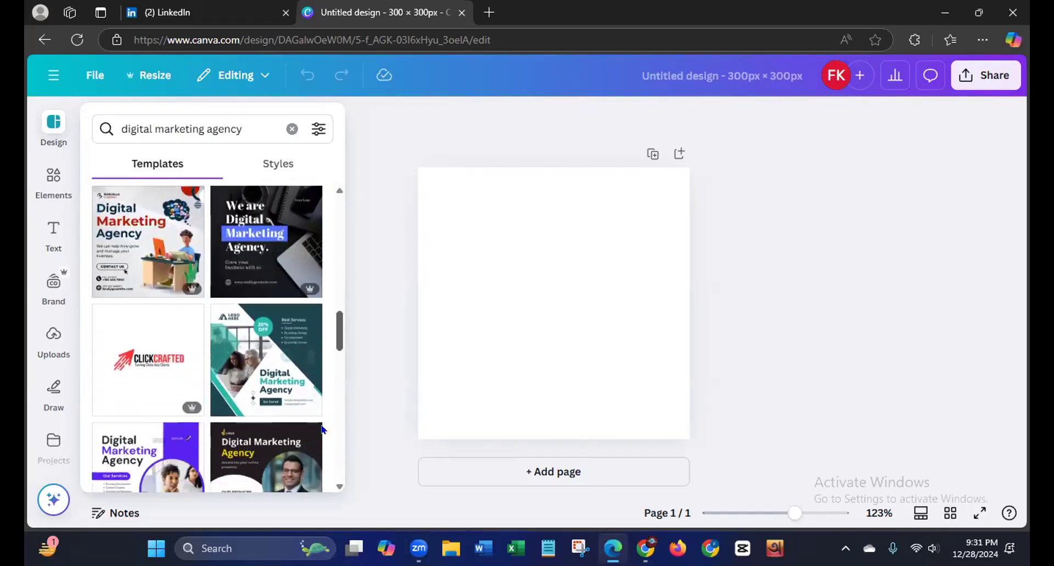
pyautogui.scroll(-2, 324, 429)
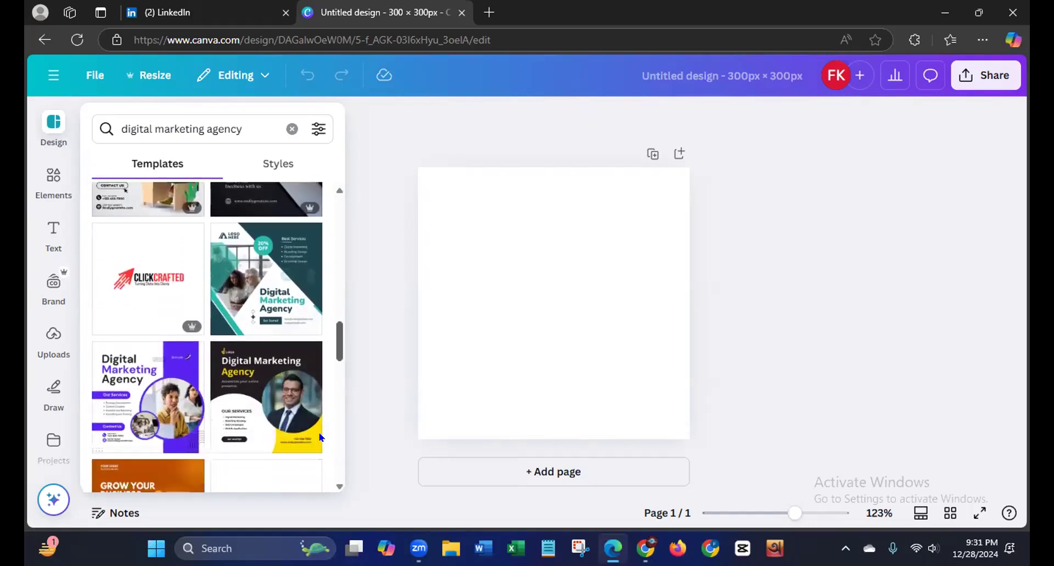
pyautogui.scroll(-2, 316, 442)
pyautogui.scroll(-5, 313, 446)
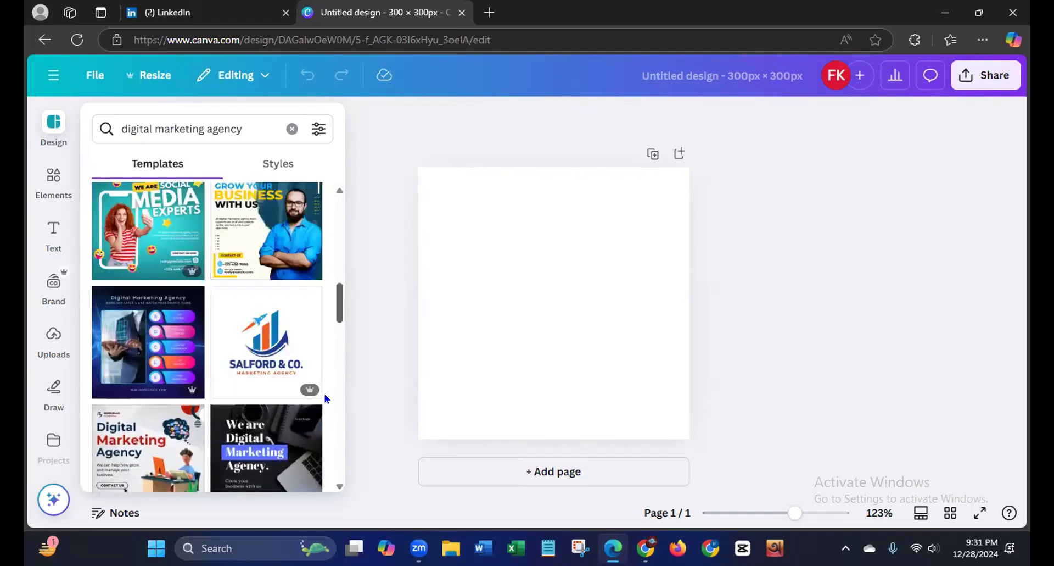
pyautogui.click(263, 330)
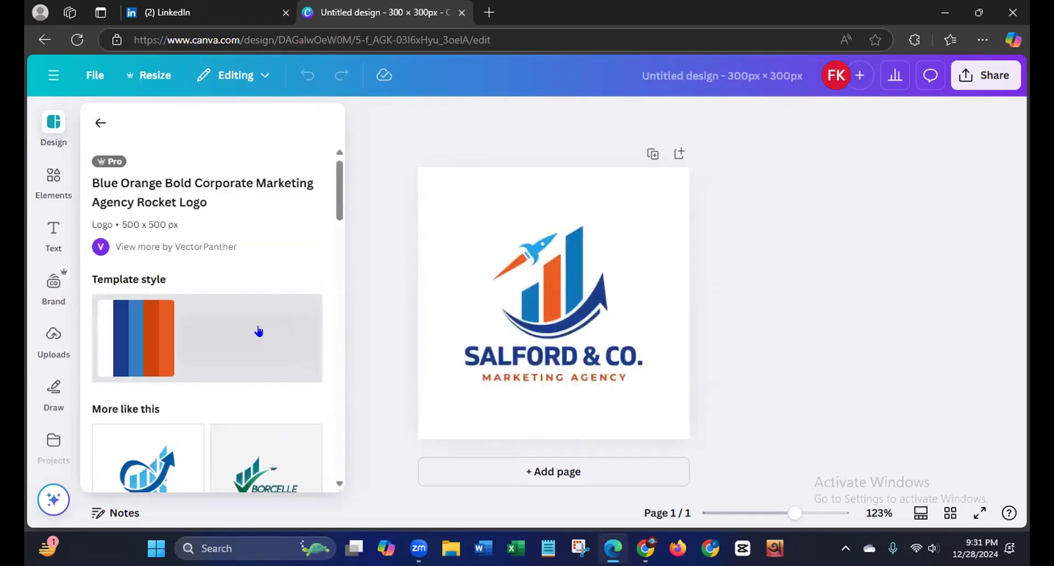
# Browse the similar logo templates suggested for the applied rocket logo
pyautogui.moveTo(333, 199); pyautogui.dragTo(334, 228)
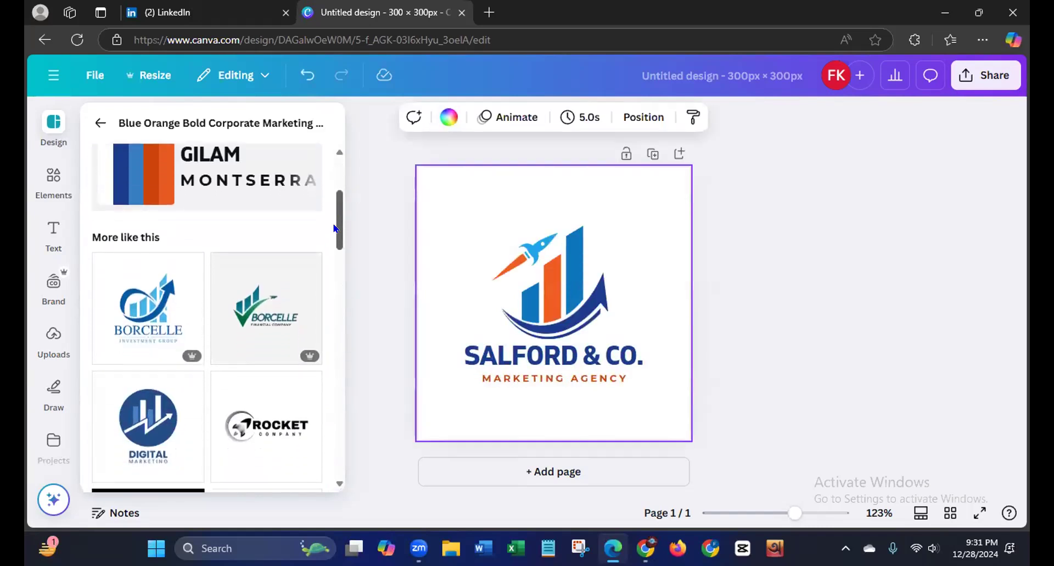
pyautogui.scroll(-3, 335, 228)
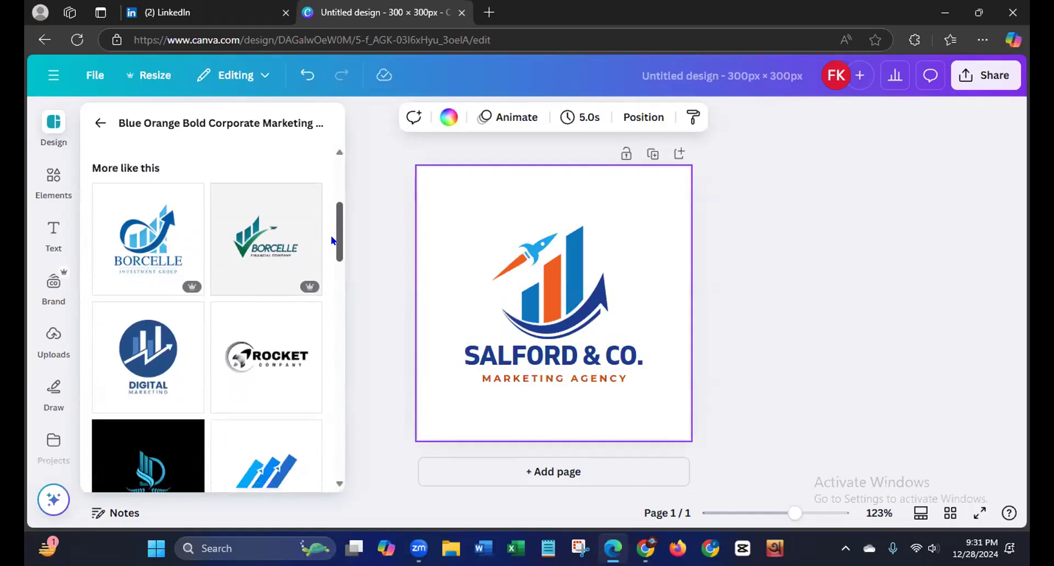
pyautogui.scroll(-2, 327, 247)
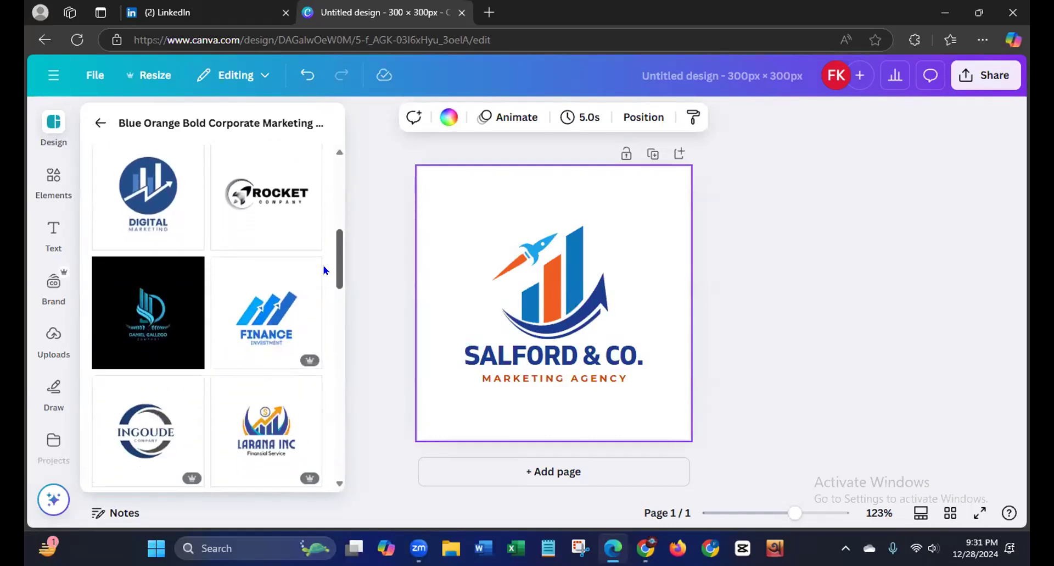
pyautogui.scroll(-4, 324, 265)
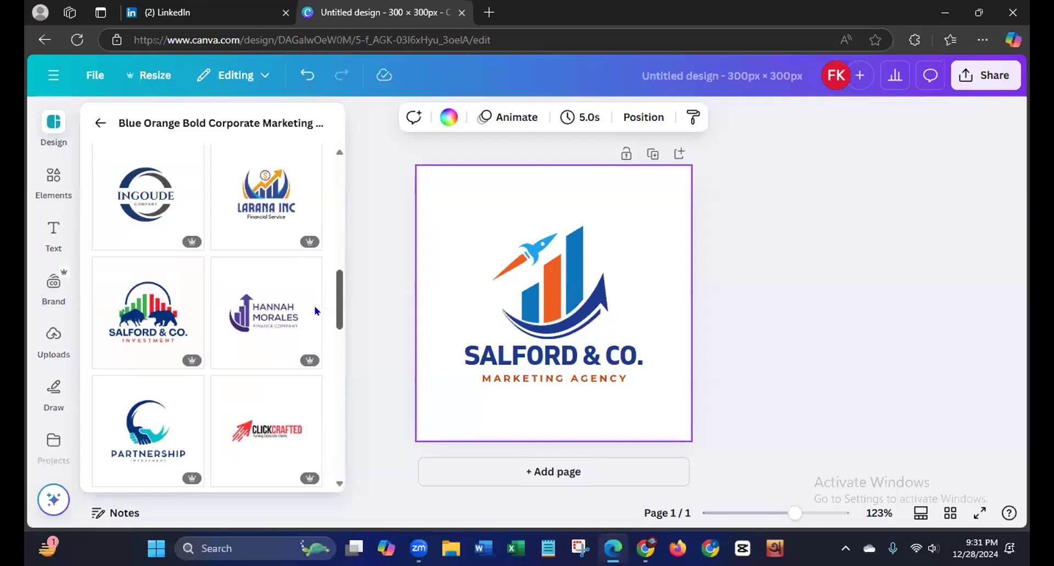
pyautogui.scroll(-4, 321, 305)
pyautogui.scroll(-3, 316, 342)
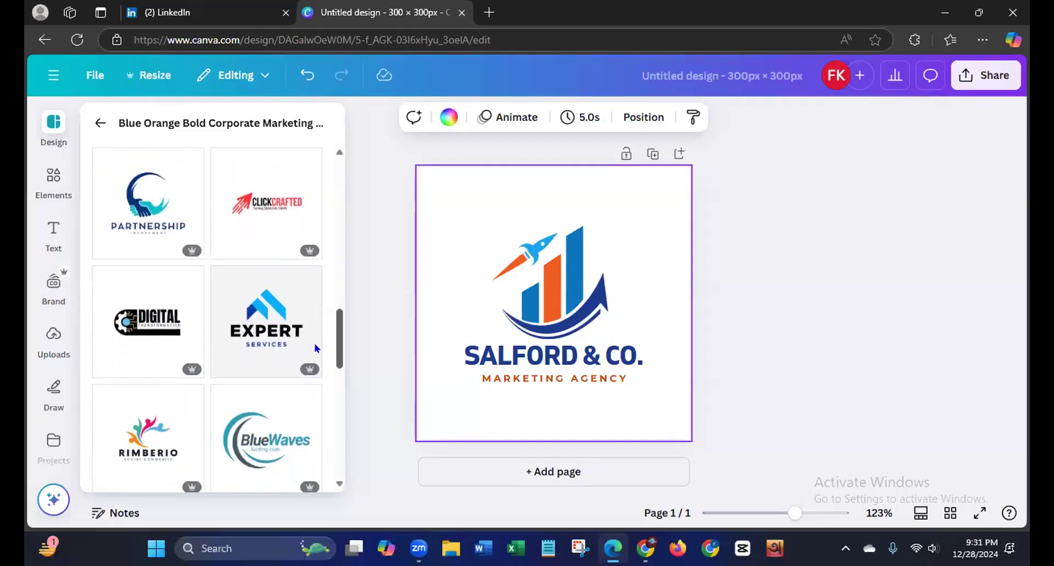
pyautogui.scroll(-6, 315, 374)
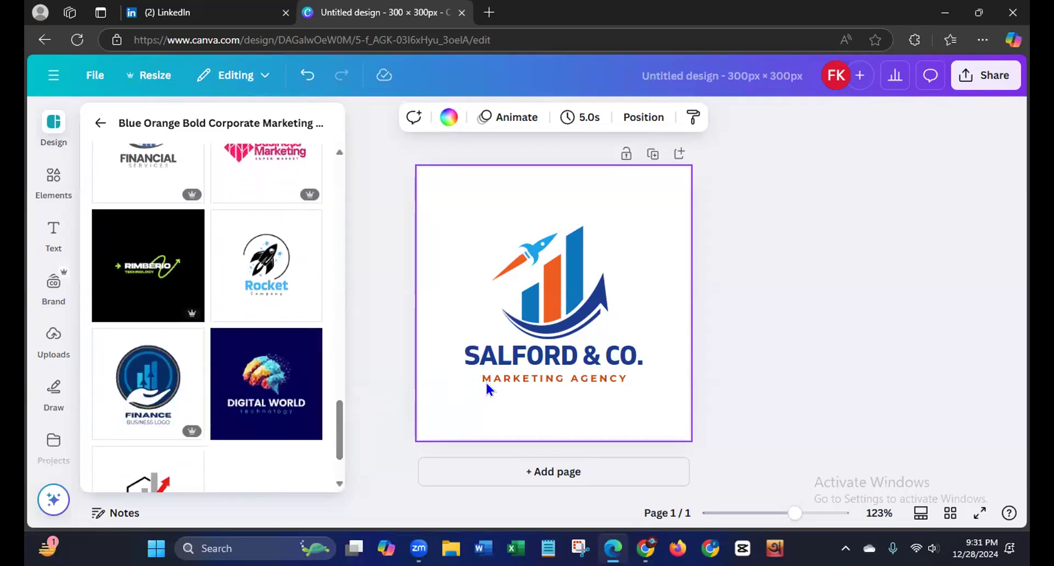
# Replace the logo's company name text with "LDM BATCH-82"
pyautogui.click(640, 355)
pyautogui.click(641, 355)
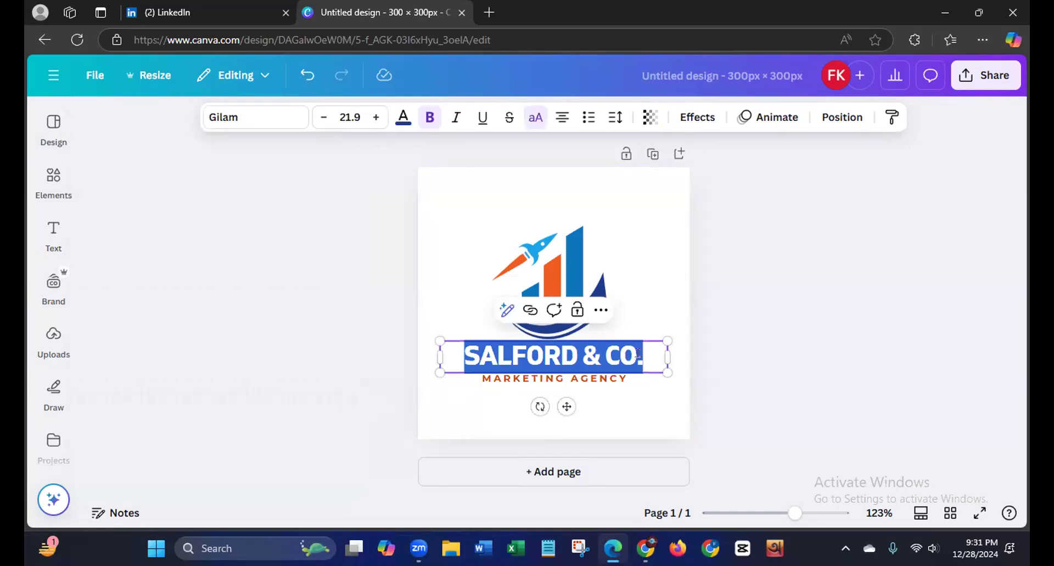
pyautogui.press('BackSpace')
pyautogui.write('LDM BATCH-')
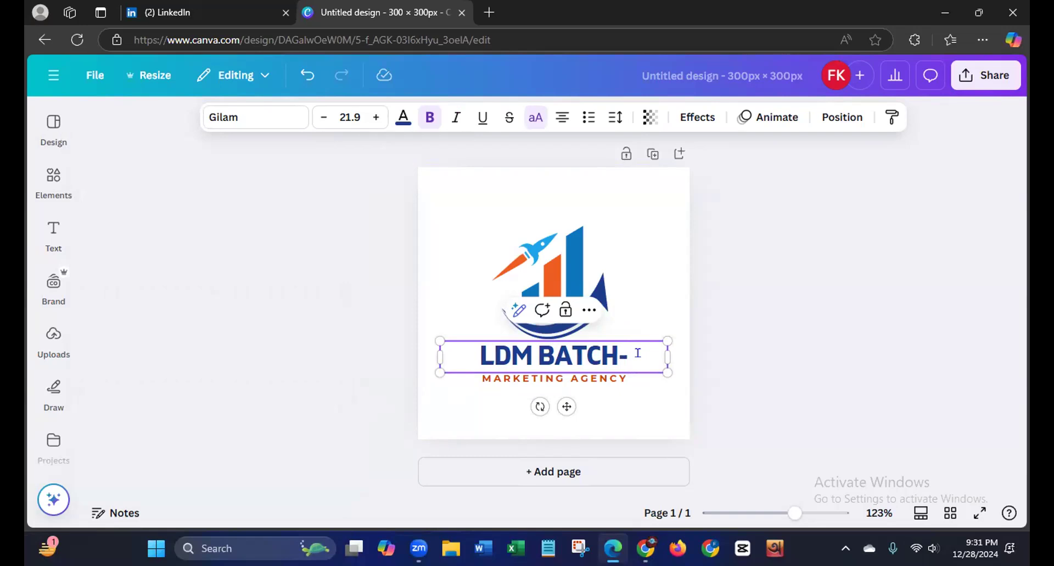
pyautogui.write('82')
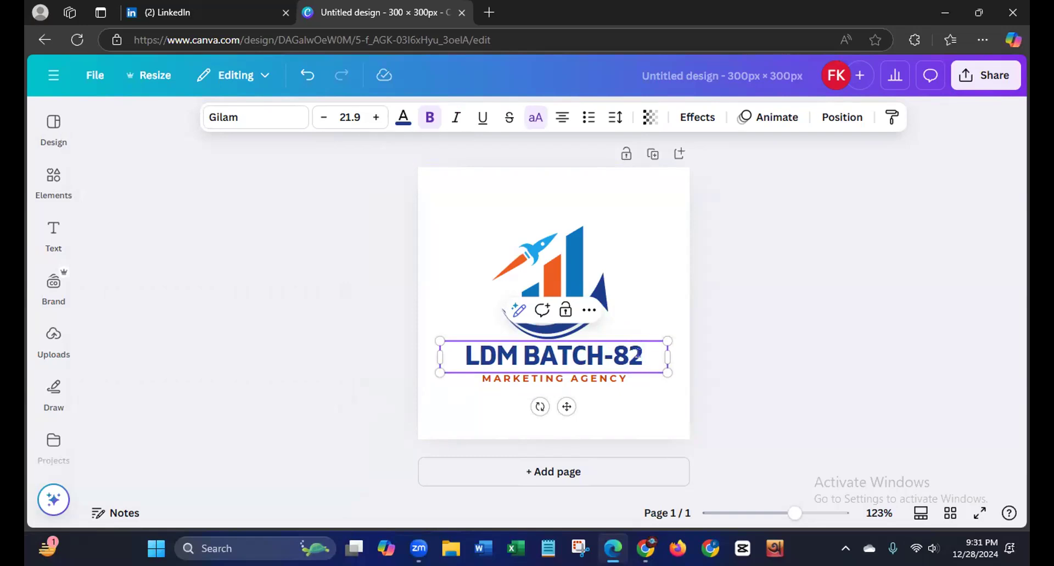
# Replace the "Marketing Agency" line under the logo name with "our skill your growth"
pyautogui.click(630, 378)
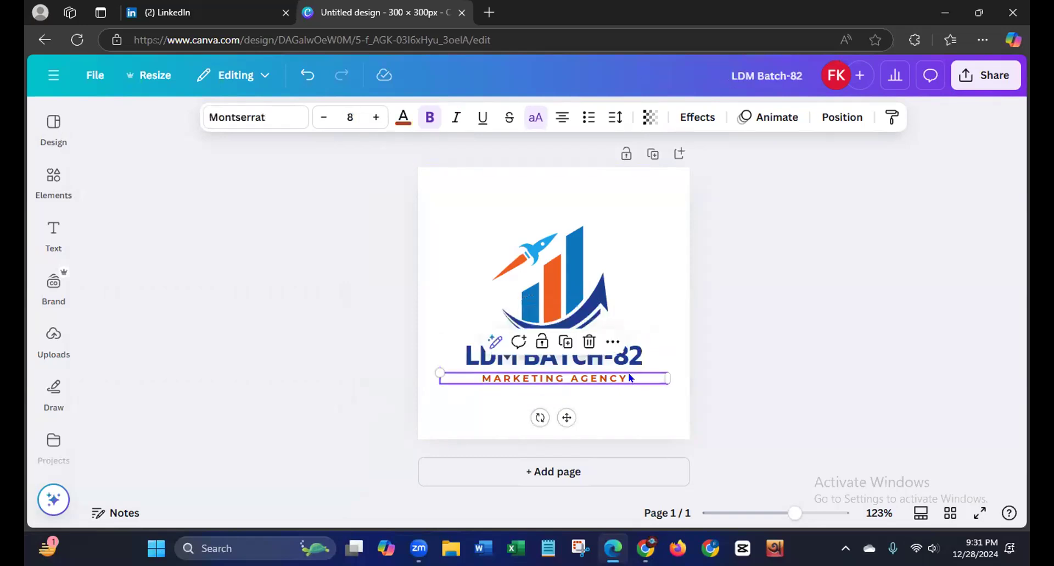
pyautogui.click(212, 14)
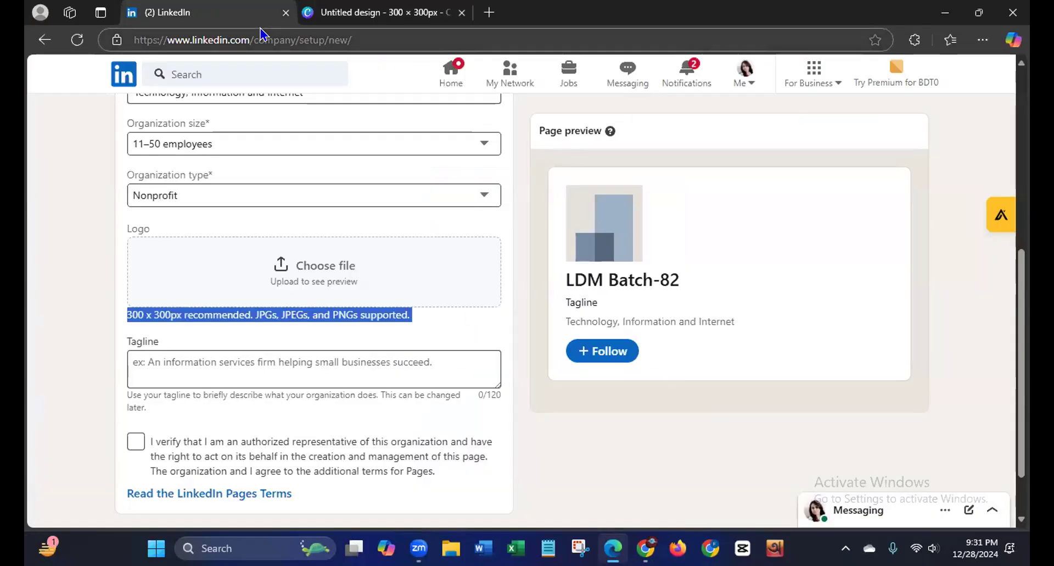
pyautogui.click(379, 12)
pyautogui.doubleClick(628, 379)
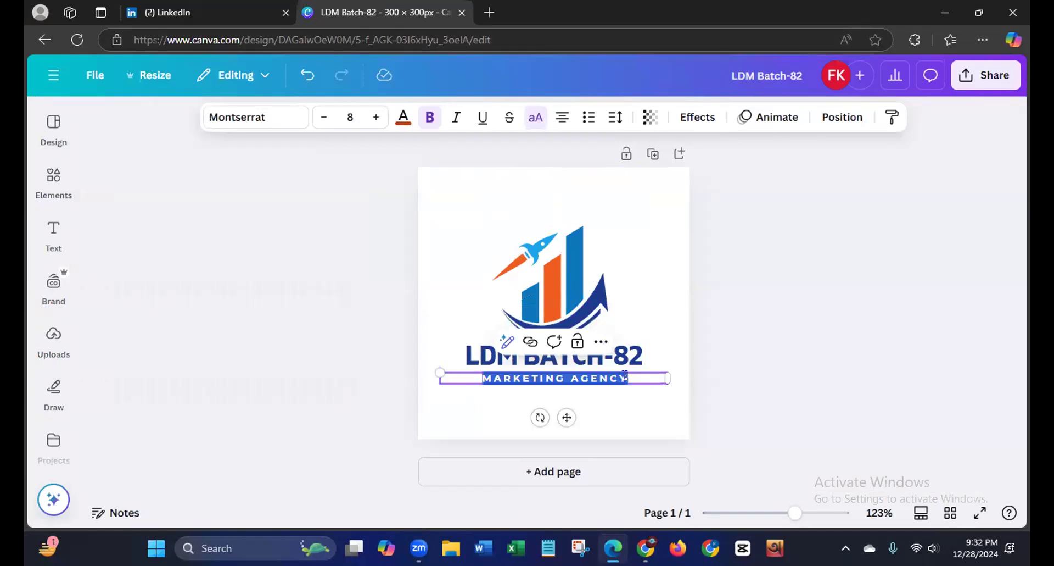
pyautogui.press('BackSpace')
pyautogui.write('our')
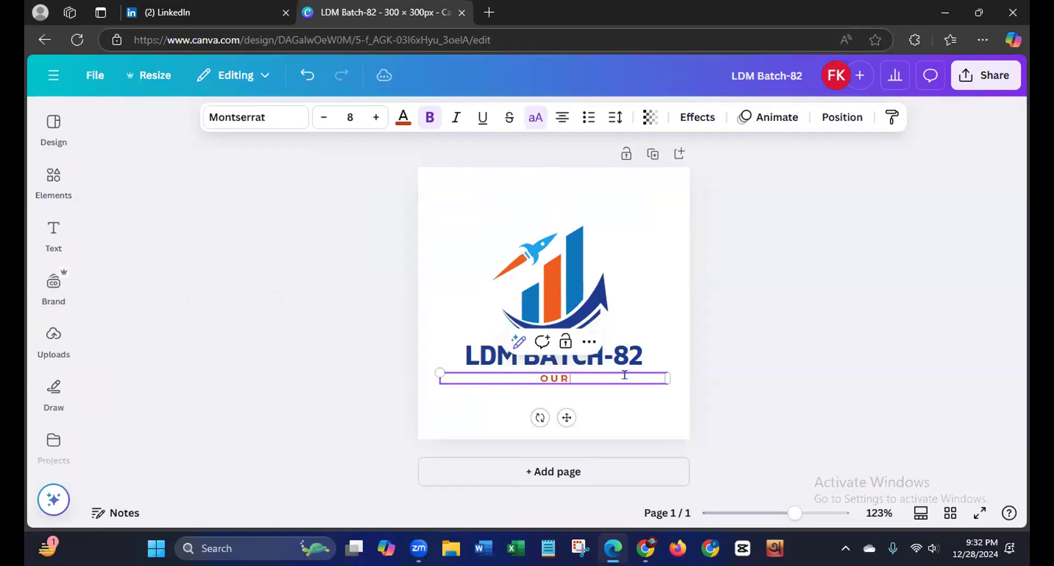
pyautogui.write(' skill your gr')
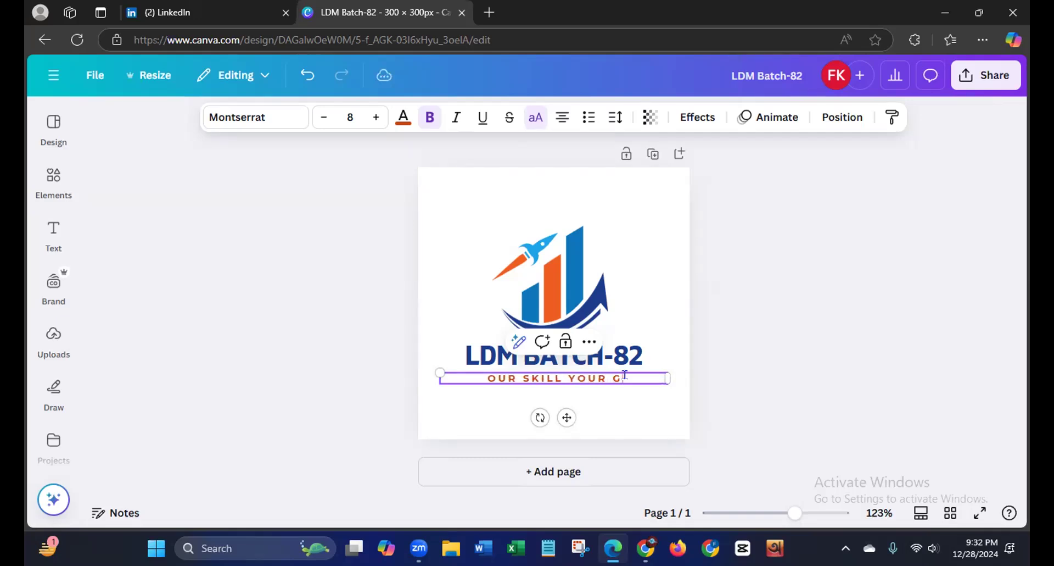
pyautogui.write('owth')
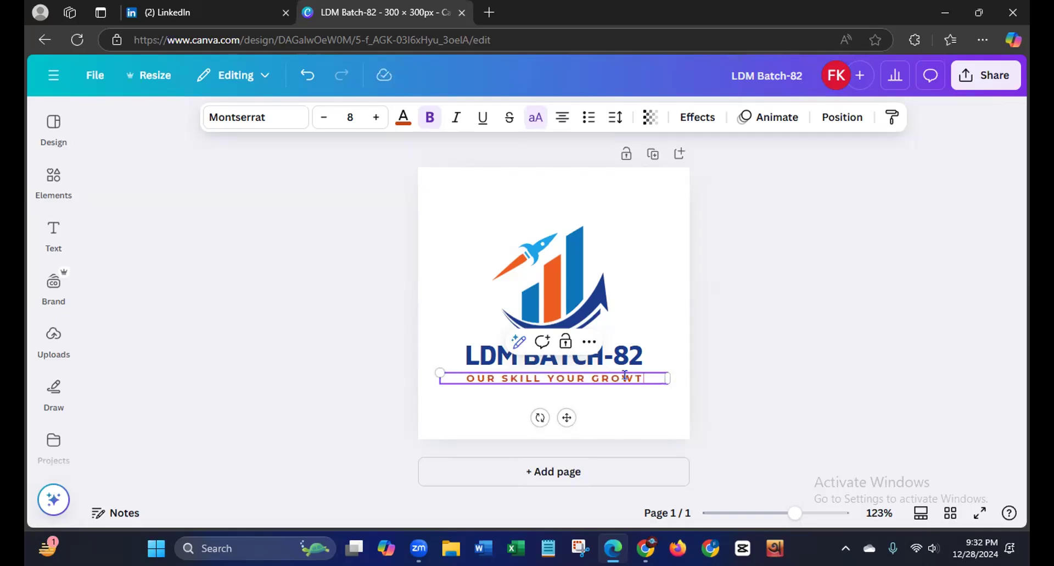
pyautogui.click(736, 358)
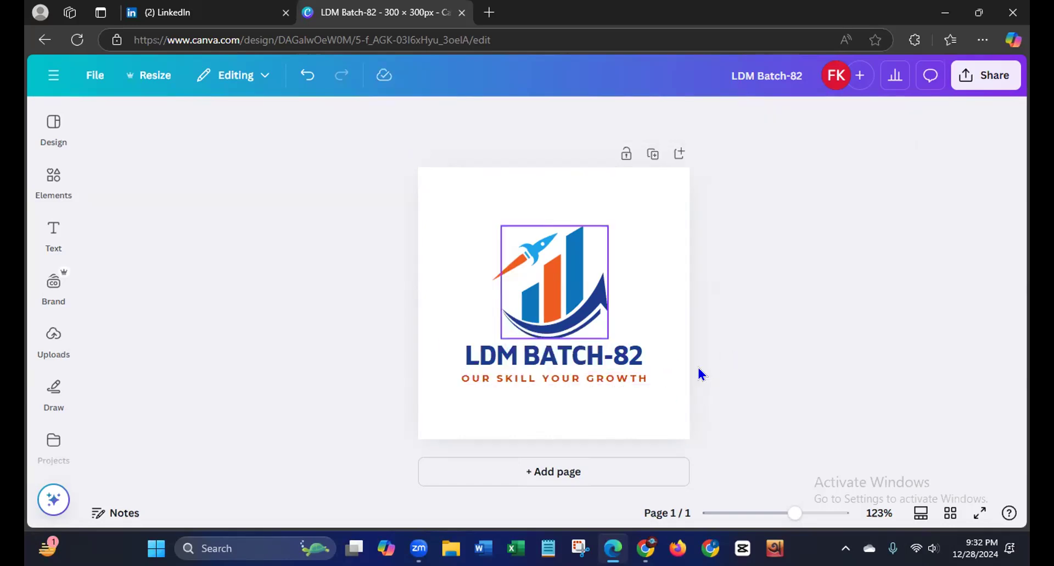
# Download the finished logo as a JPG file with the quality raised above the default
pyautogui.click(986, 75)
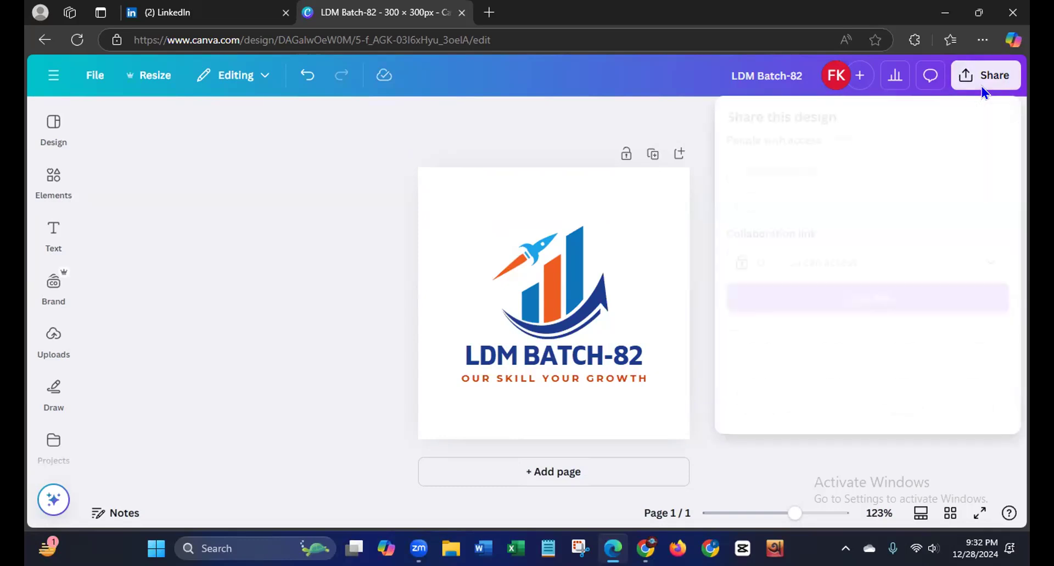
pyautogui.click(758, 358)
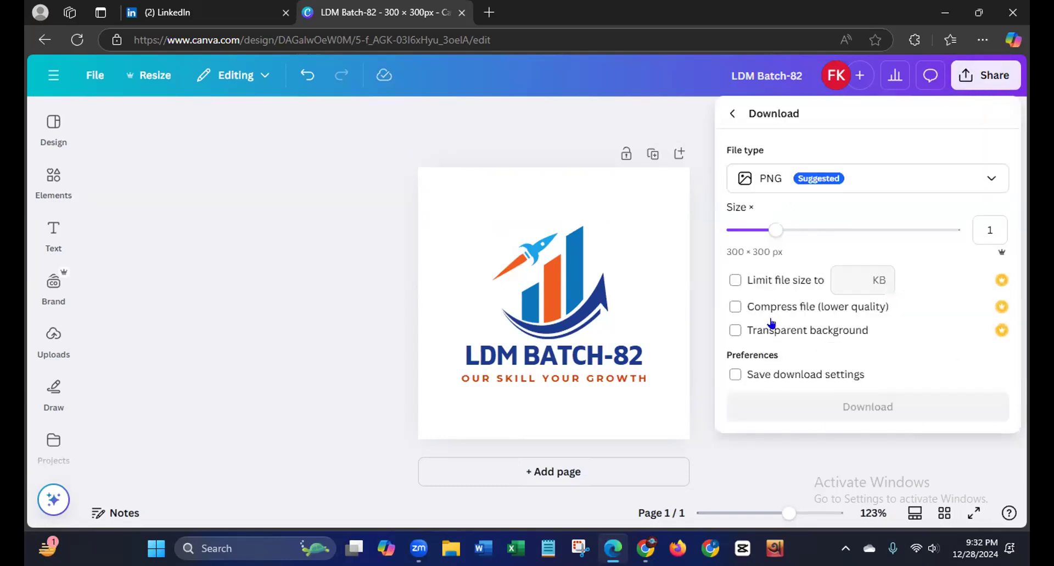
pyautogui.click(855, 177)
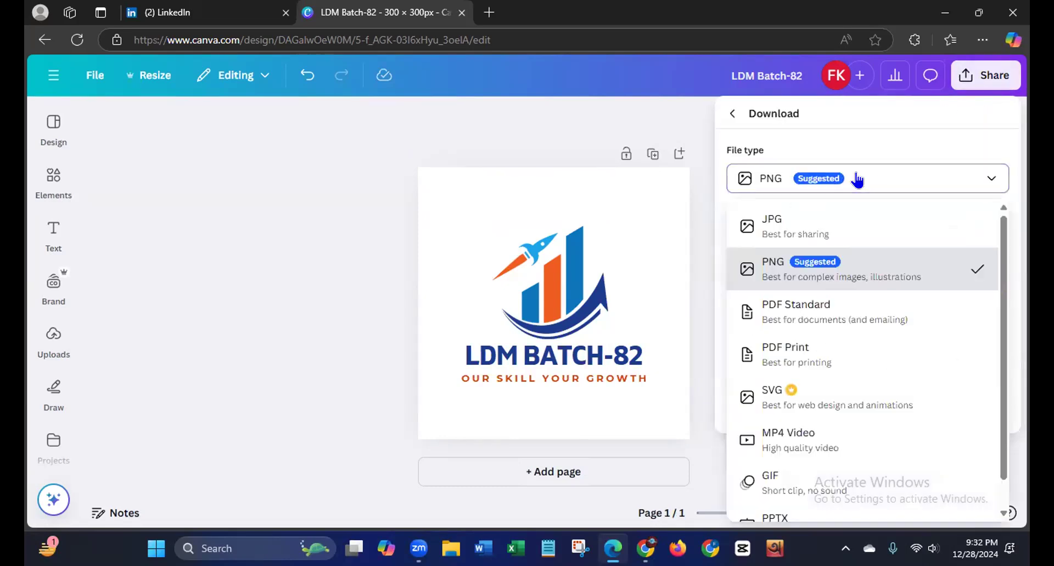
pyautogui.click(775, 232)
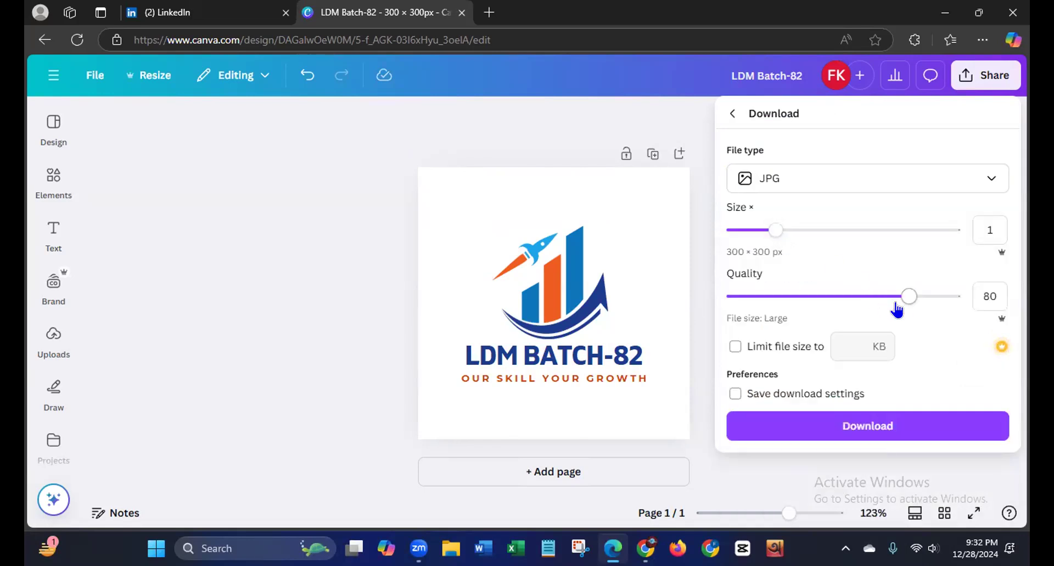
pyautogui.moveTo(905, 296); pyautogui.dragTo(953, 296)
pyautogui.click(894, 426)
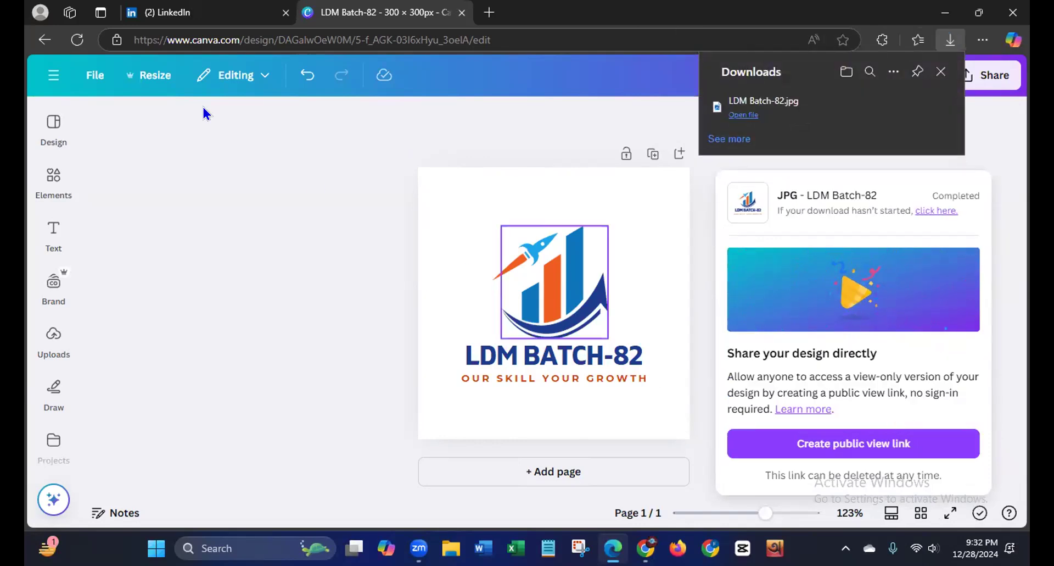
# Switch back to the LinkedIn page setup form and upload LDM Batch-82.jpg from Downloads as the logo
pyautogui.click(162, 13)
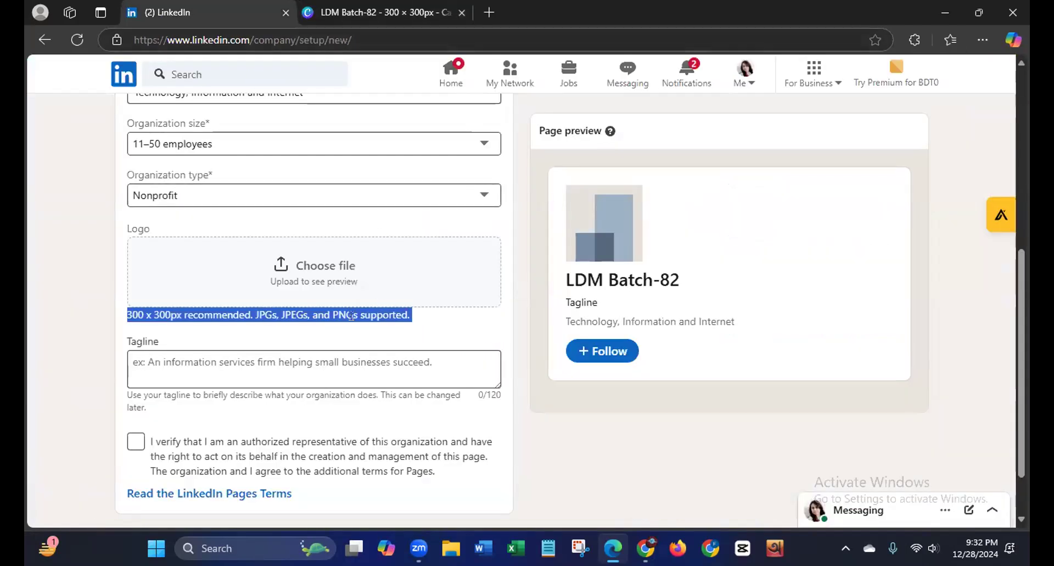
pyautogui.click(312, 272)
pyautogui.click(203, 138)
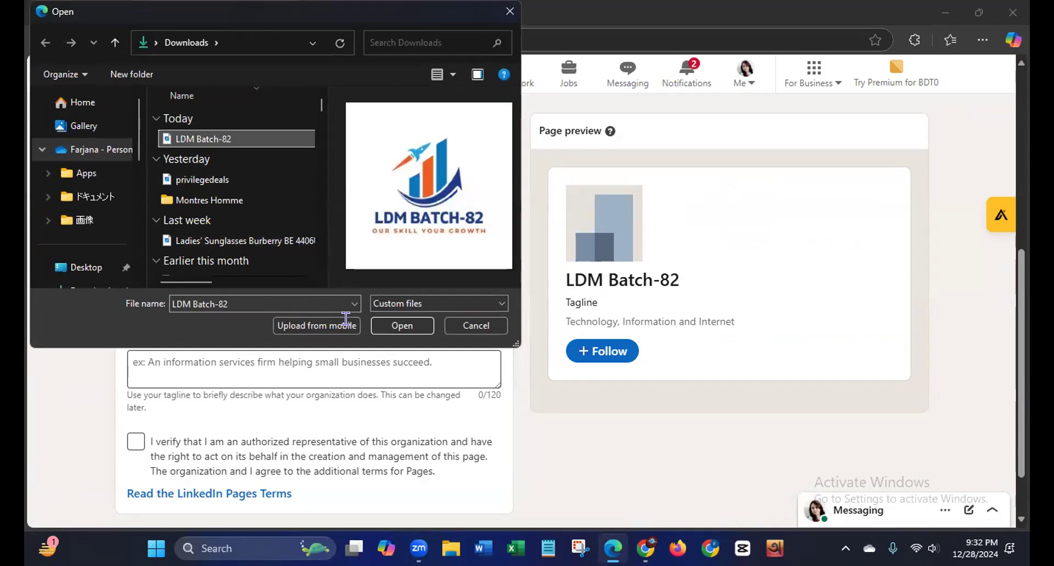
pyautogui.click(383, 325)
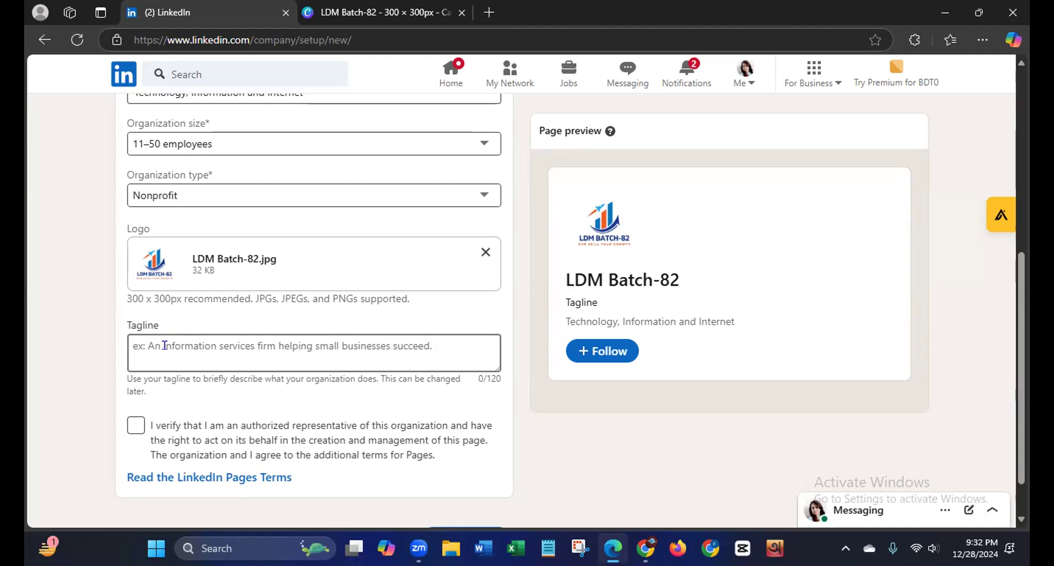
# Enter "Our Skill Your Growth" as the company page's tagline
pyautogui.click(178, 341)
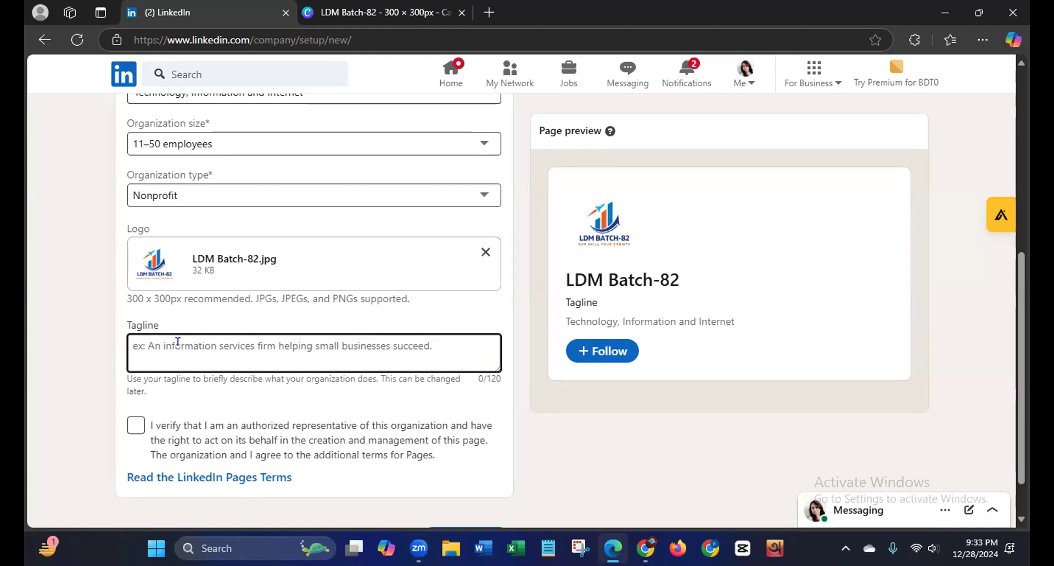
pyautogui.write('Our ')
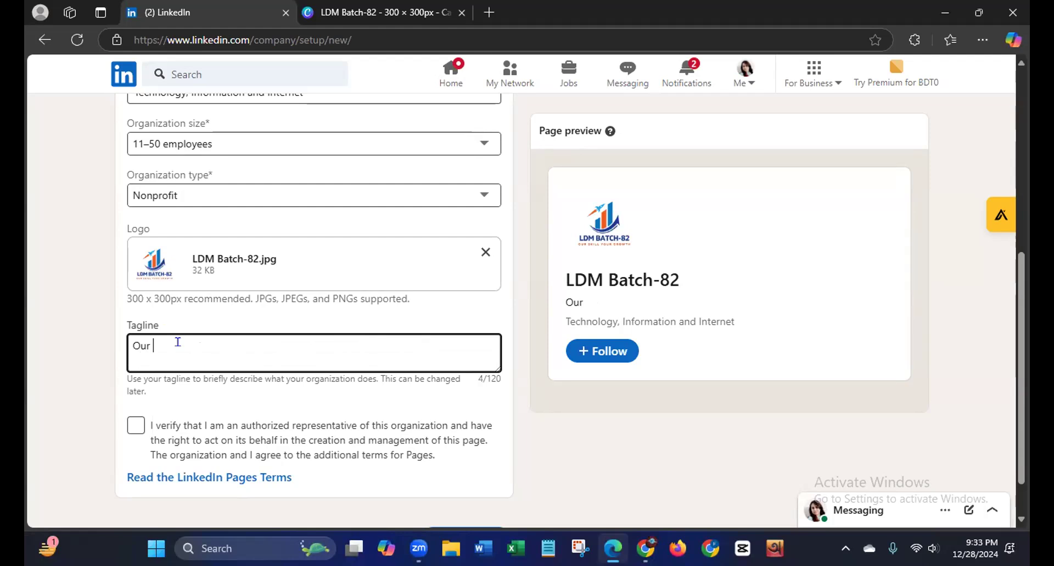
pyautogui.write('Ski')
pyautogui.write('ll ')
pyautogui.write('Y')
pyautogui.write('out')
pyautogui.write('r ')
pyautogui.write('Grow')
pyautogui.write('th')
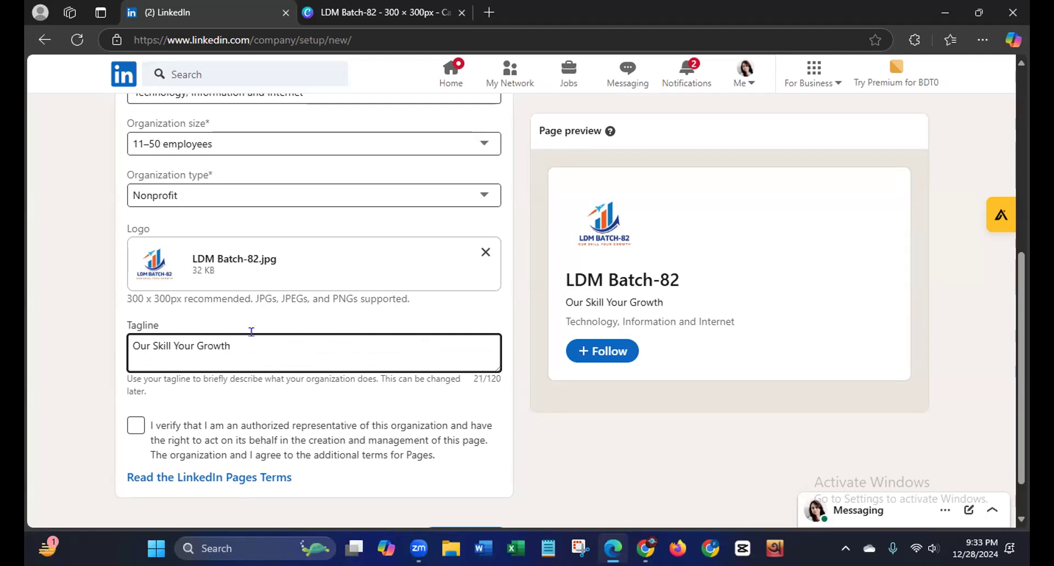
# Verify being an authorized representative of the organization and create the LDM Batch-82 page
pyautogui.click(126, 417)
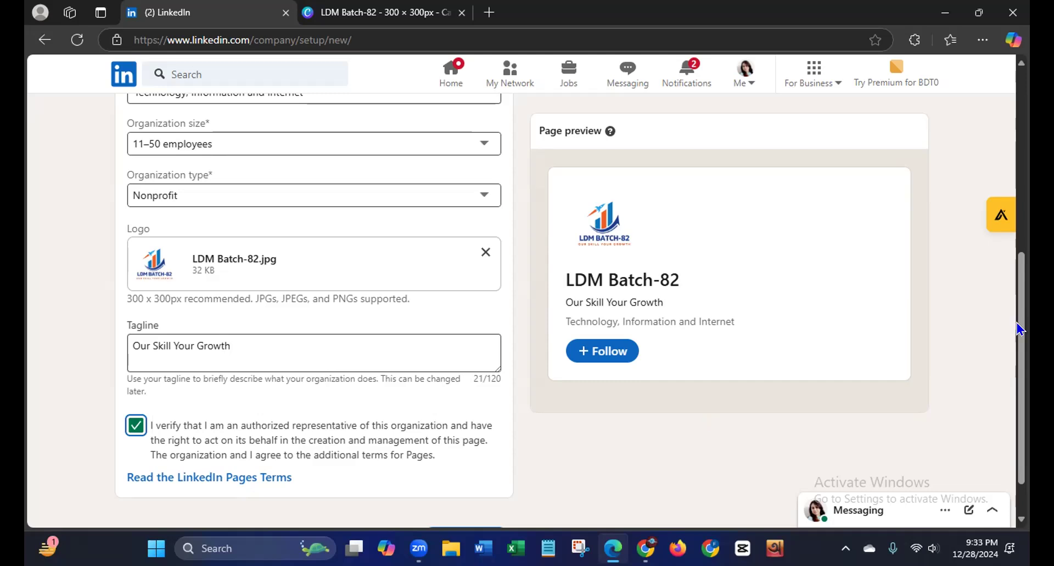
pyautogui.scroll(-2, 1019, 329)
pyautogui.click(459, 488)
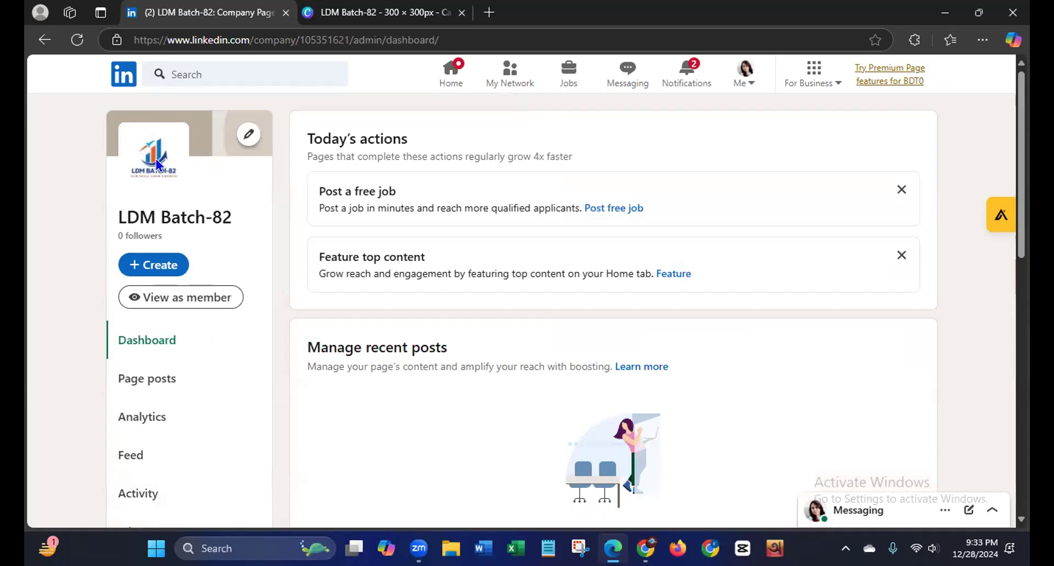
# Preview the new company page as a member and return to the admin view
pyautogui.click(196, 298)
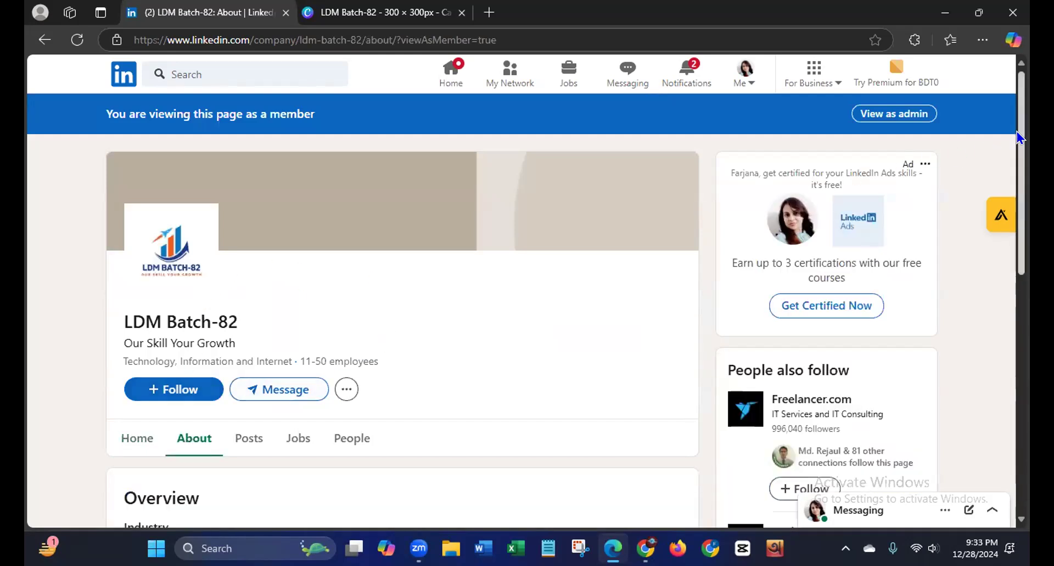
pyautogui.moveTo(1018, 130)
pyautogui.mouseDown()
pyautogui.moveTo(1018, 252)
pyautogui.moveTo(1018, 129)
pyautogui.mouseUp()
pyautogui.click(890, 115)
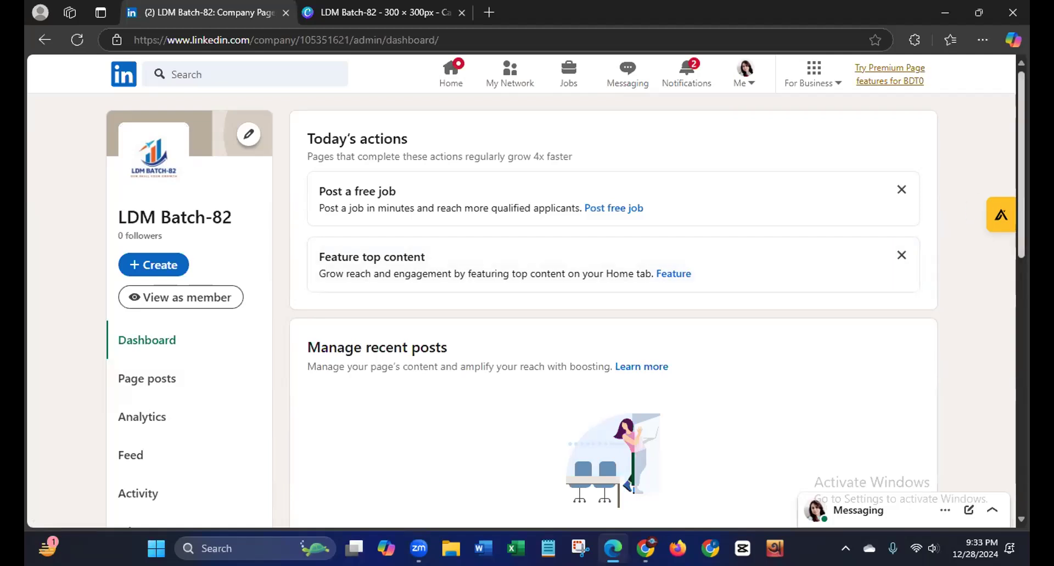
# Open the company page for editing and review its Page info section
pyautogui.moveTo(1019, 143); pyautogui.dragTo(1006, 249)
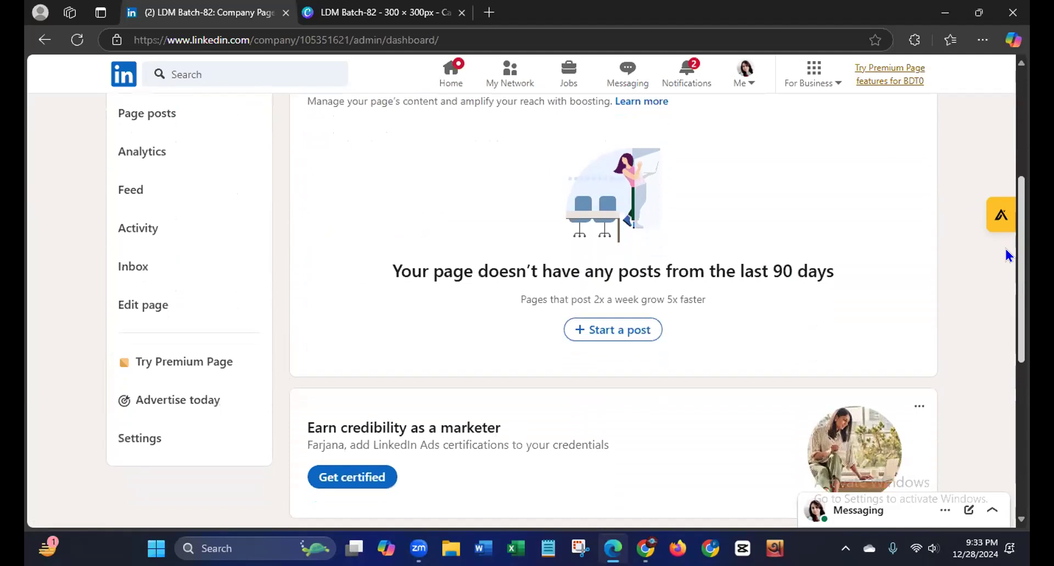
pyautogui.click(150, 309)
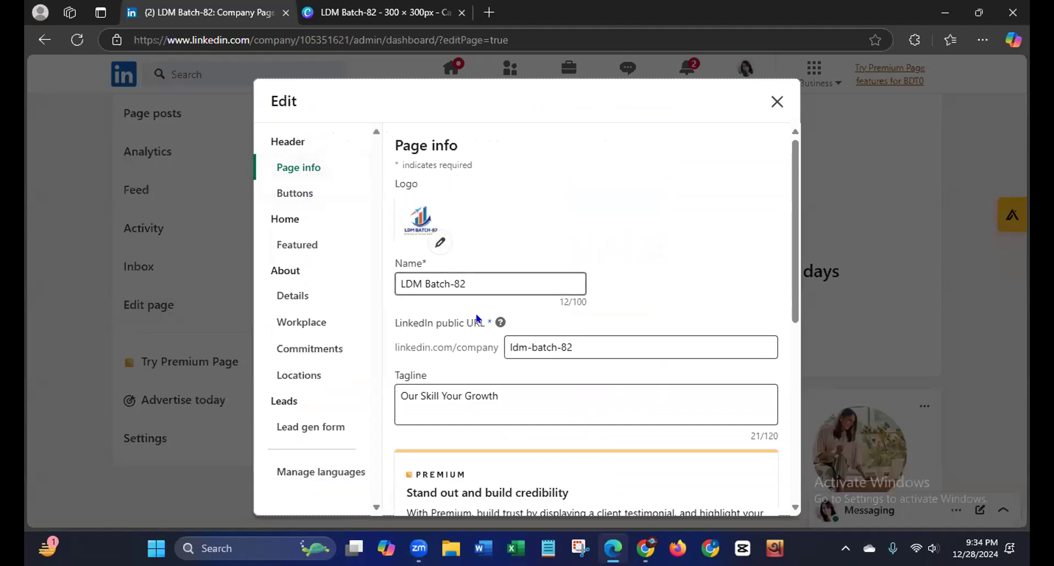
pyautogui.scroll(-2, 786, 326)
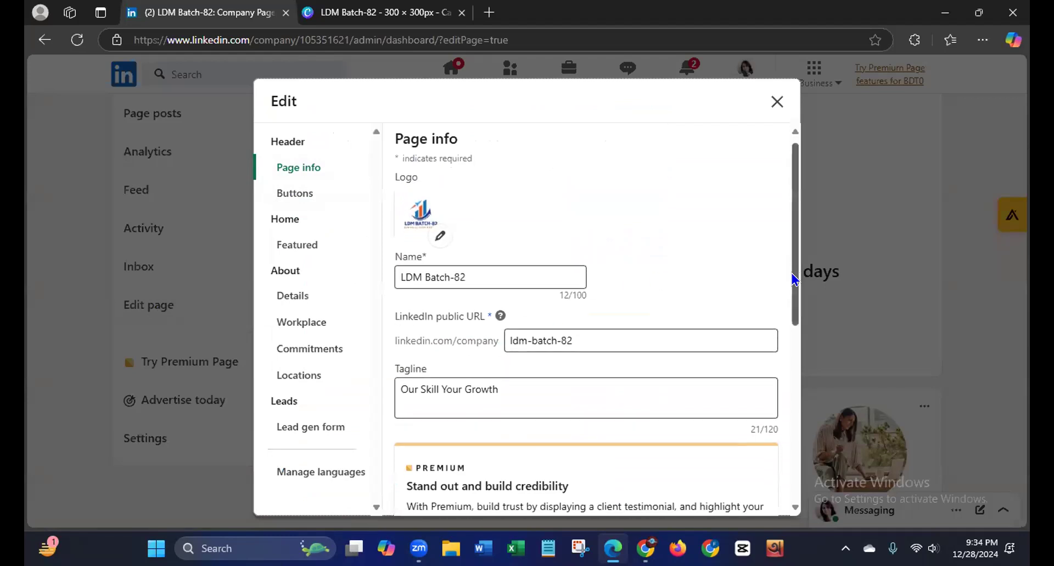
pyautogui.scroll(-5, 785, 327)
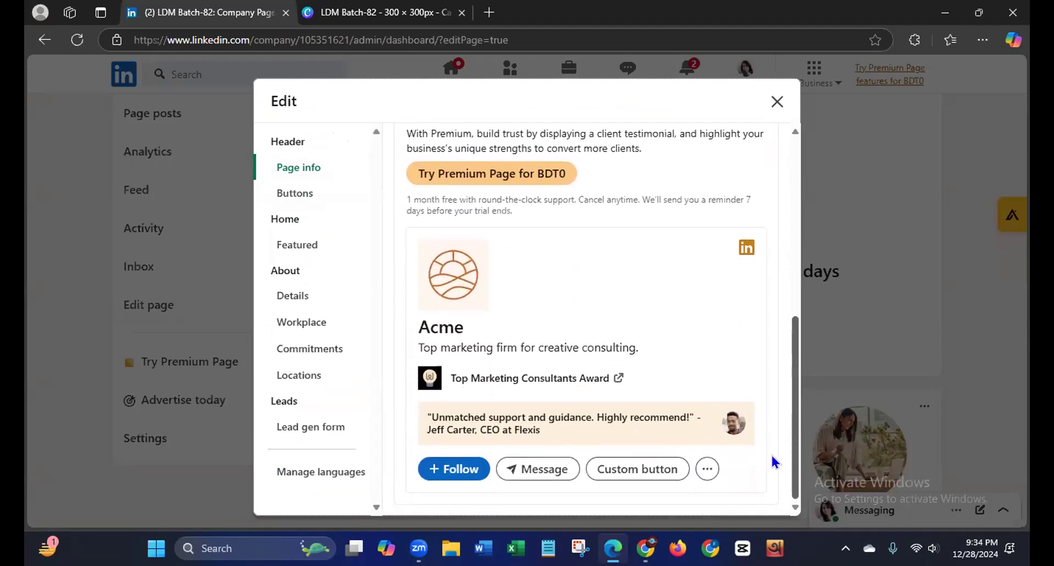
pyautogui.moveTo(796, 429); pyautogui.dragTo(800, 231)
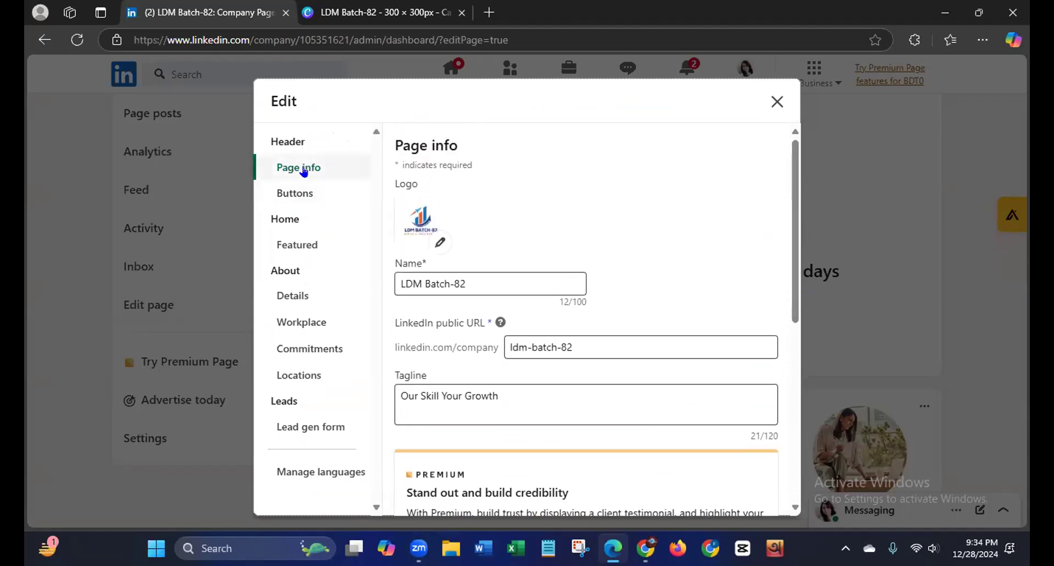
# Turn on the page's custom button and choose "Learn more" as its name
pyautogui.click(283, 195)
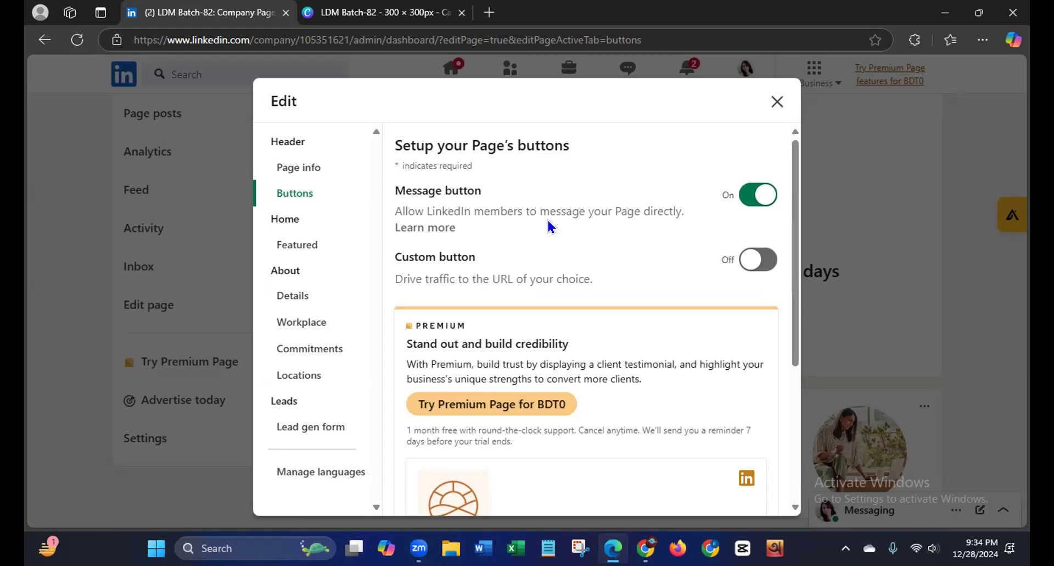
pyautogui.moveTo(799, 254); pyautogui.dragTo(806, 302)
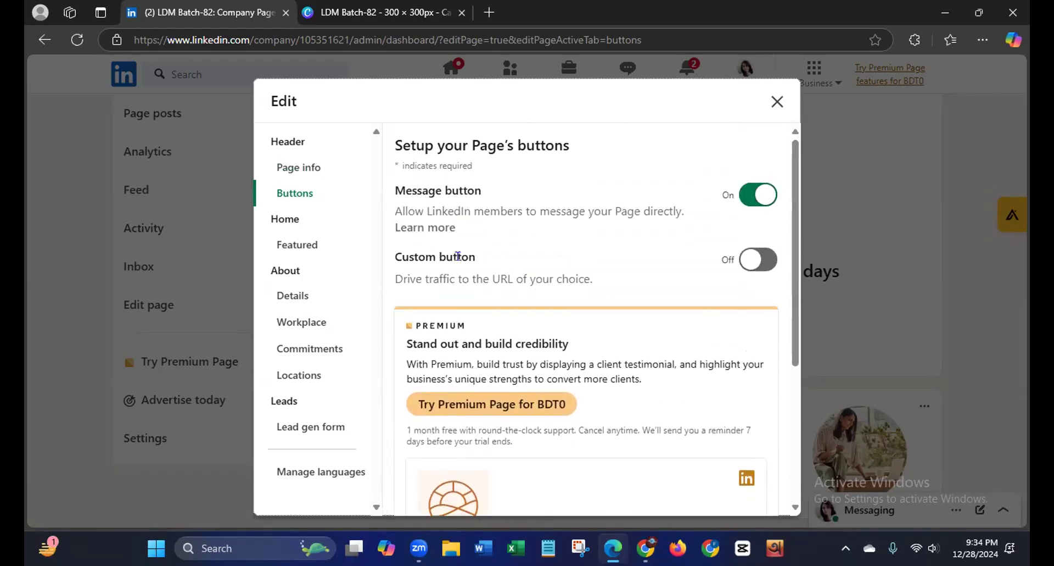
pyautogui.click(756, 263)
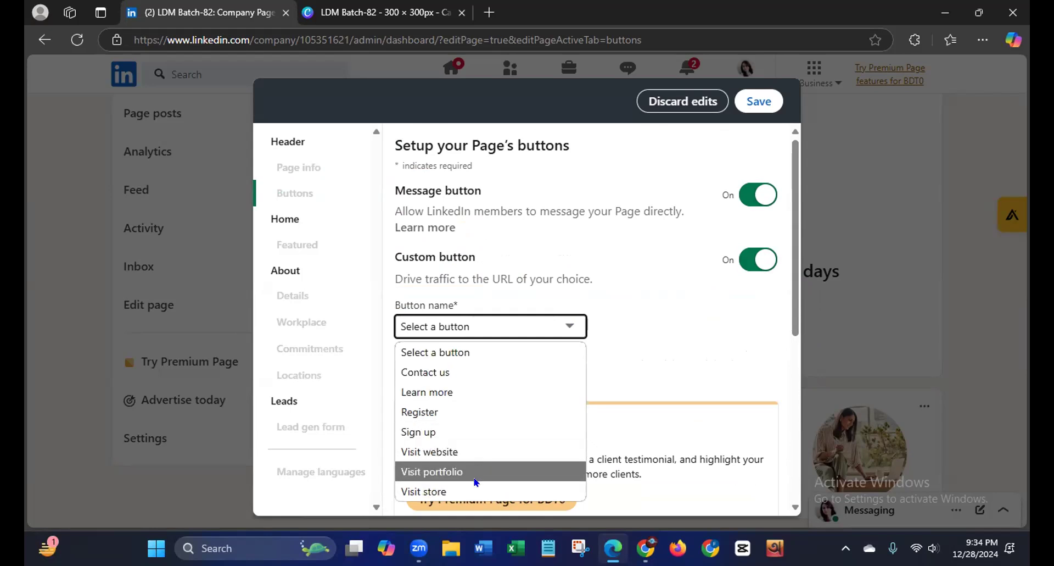
pyautogui.click(434, 392)
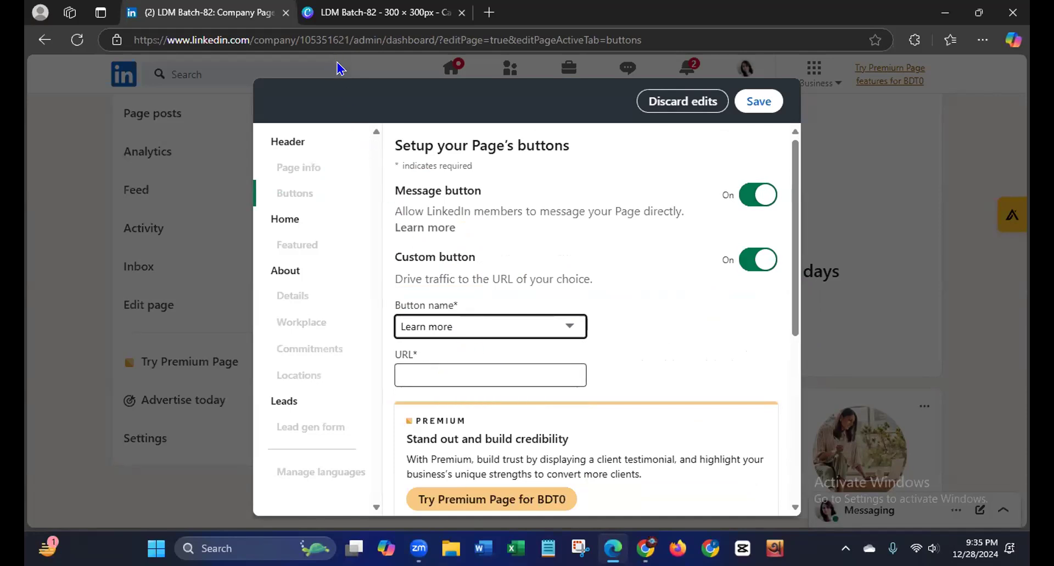
# Copy the company page's web address without its admin part into the custom button's URL and try to save
pyautogui.click(130, 37)
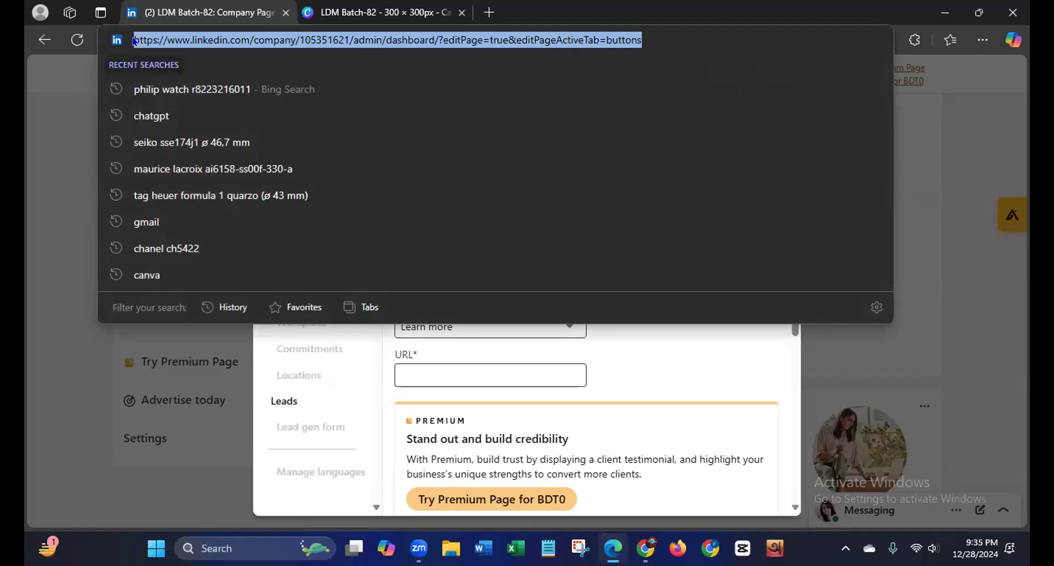
pyautogui.click(127, 34)
pyautogui.moveTo(127, 34); pyautogui.dragTo(343, 44)
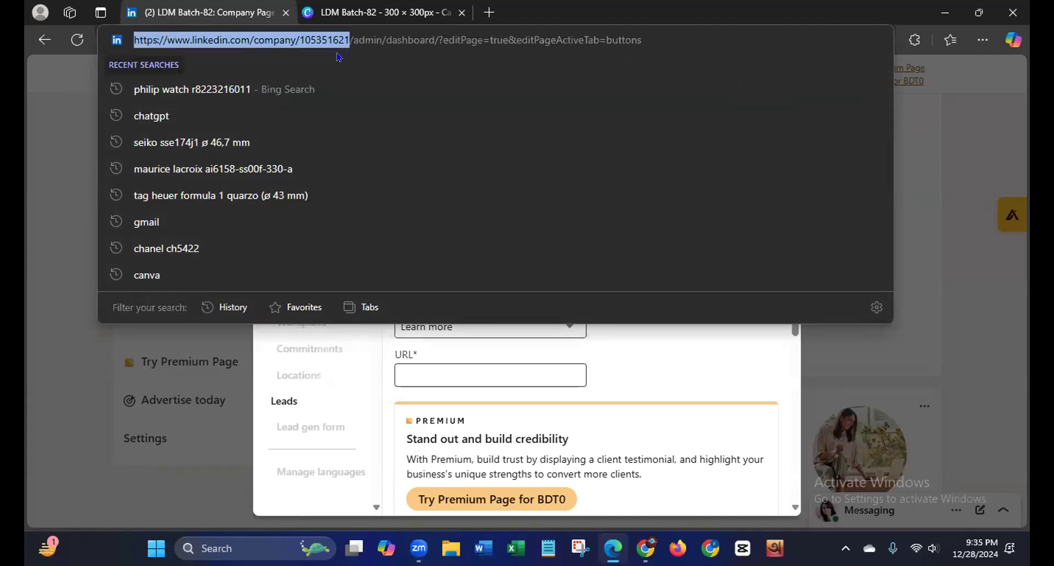
pyautogui.rightClick(324, 44)
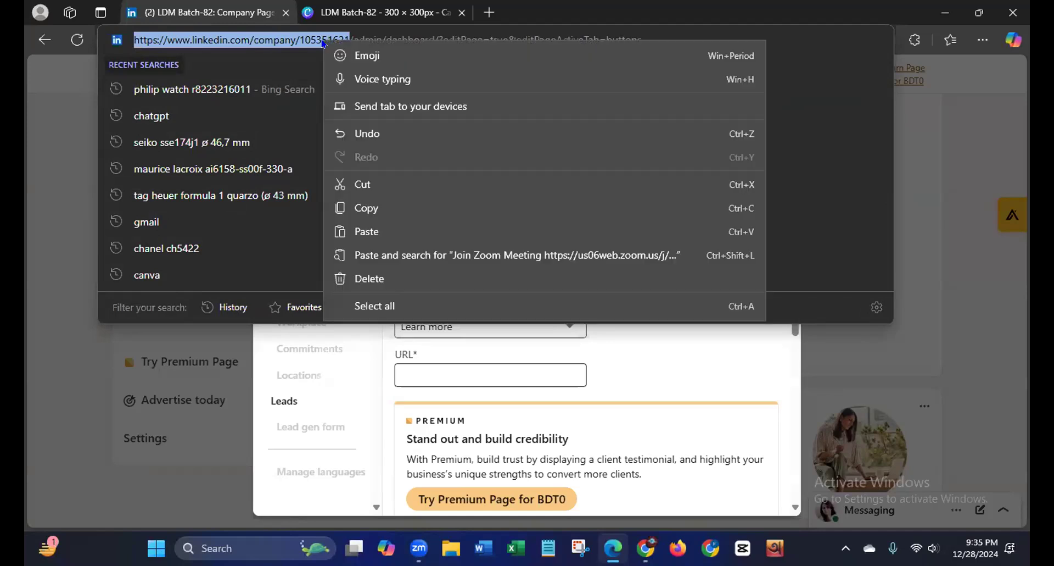
pyautogui.click(358, 212)
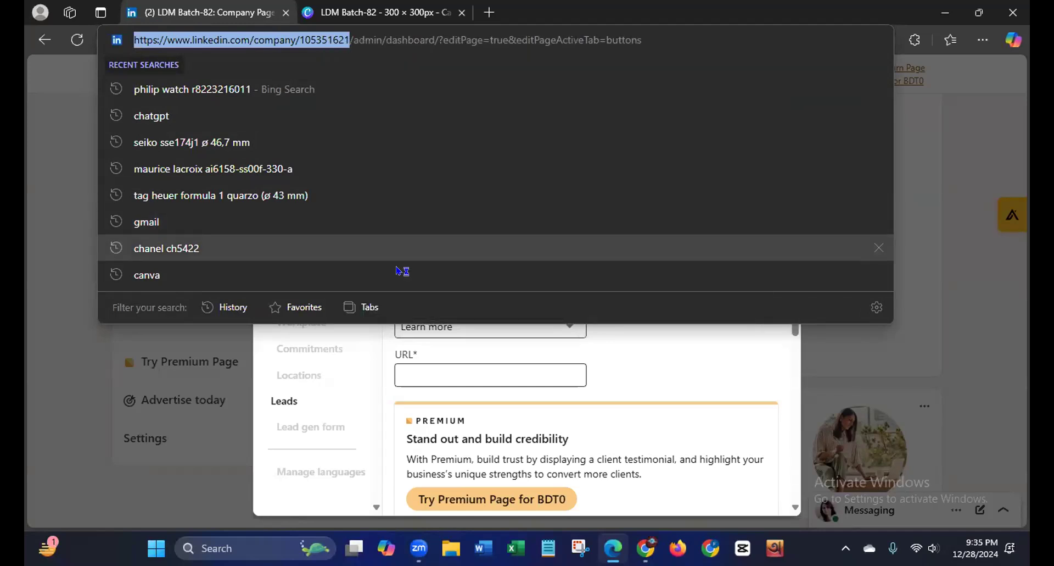
pyautogui.click(420, 366)
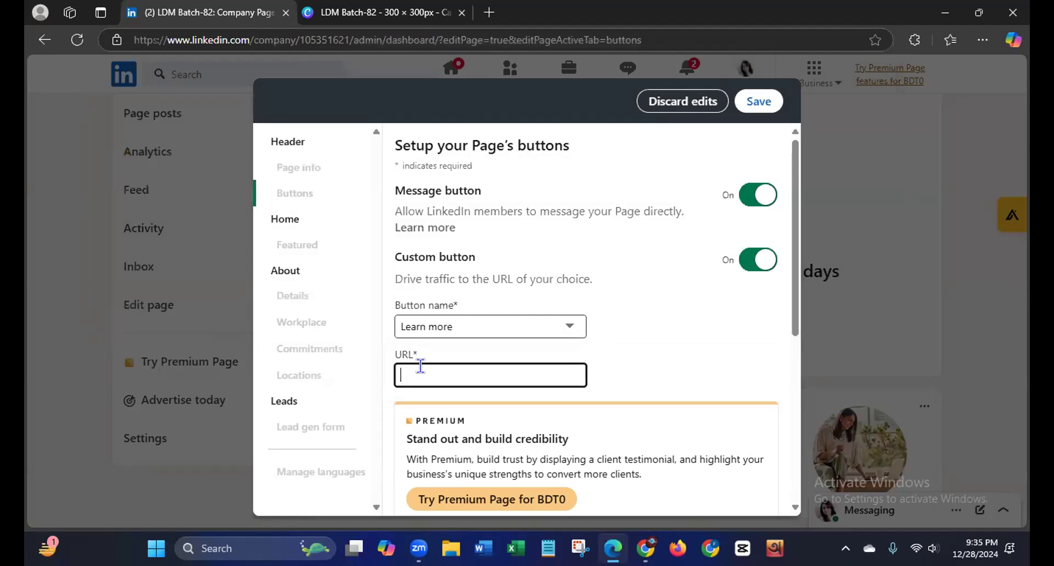
pyautogui.hotkey('ctrl', 'v')
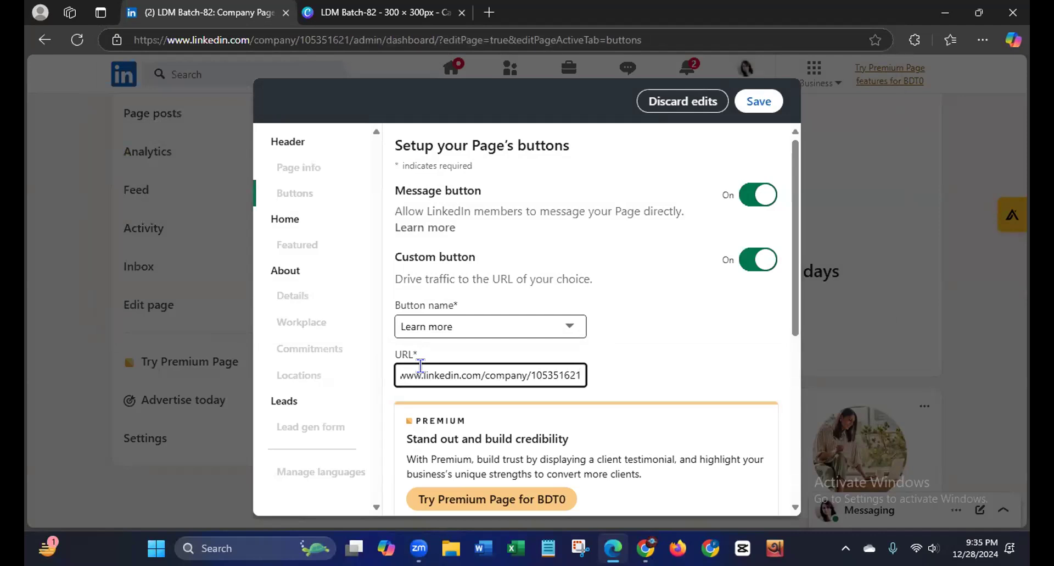
pyautogui.click(796, 319)
pyautogui.moveTo(796, 318); pyautogui.dragTo(807, 252)
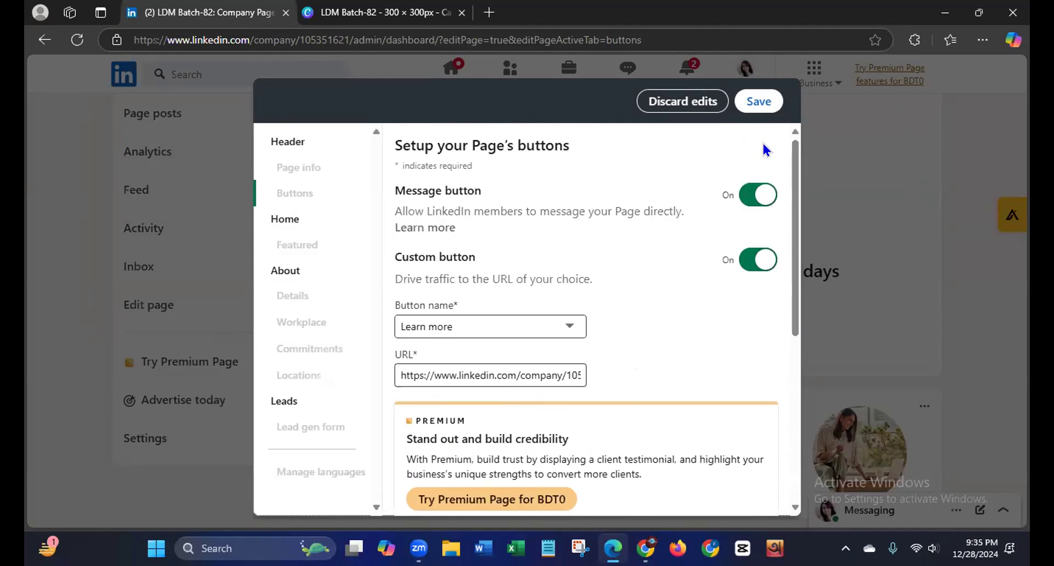
pyautogui.click(754, 102)
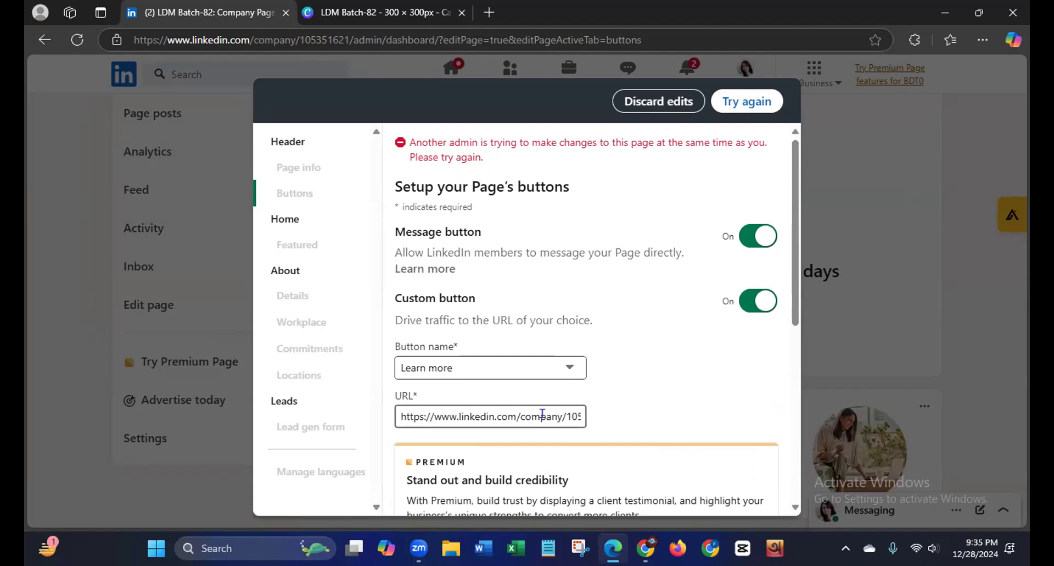
# Clear the custom button's URL, turn the custom button off and discard the edits
pyautogui.click(399, 416)
pyautogui.moveTo(400, 416); pyautogui.dragTo(615, 426)
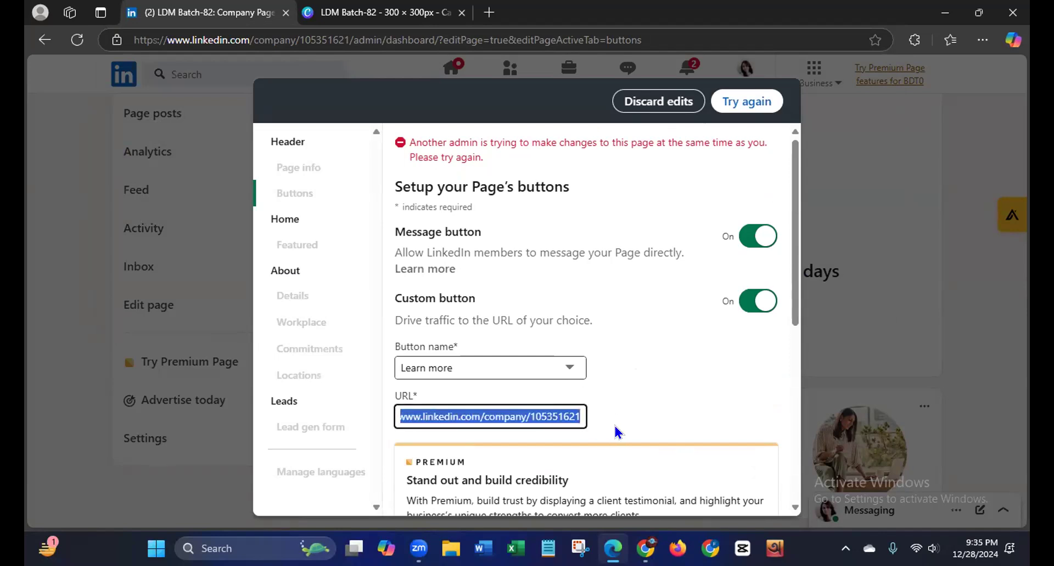
pyautogui.press('BackSpace')
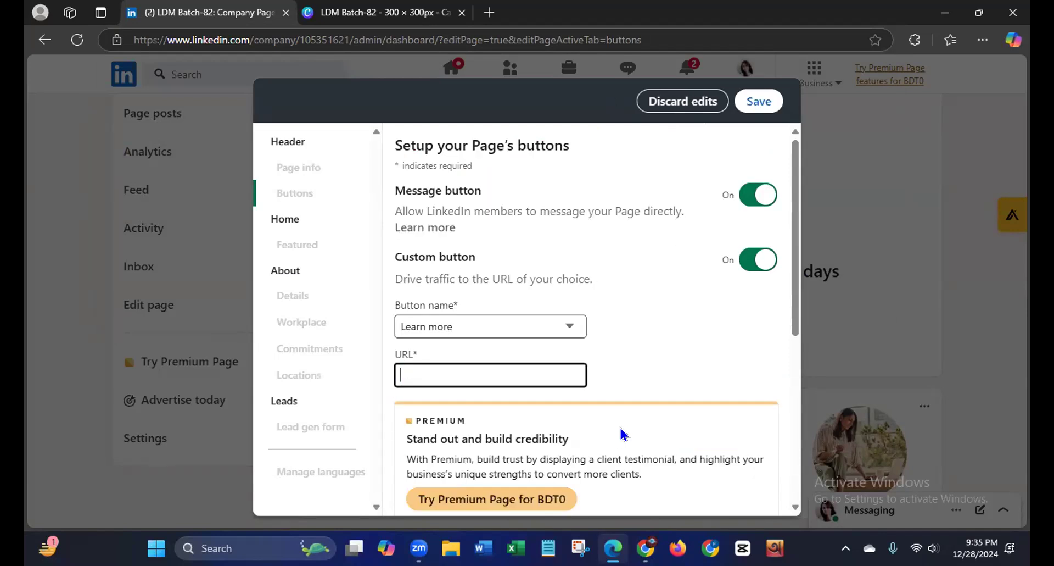
pyautogui.click(757, 259)
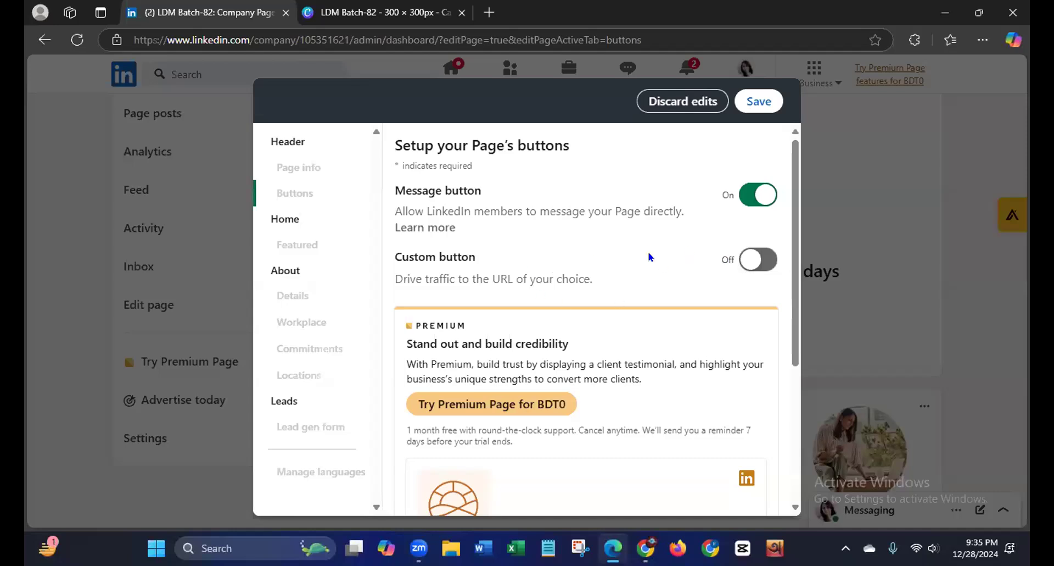
pyautogui.click(690, 102)
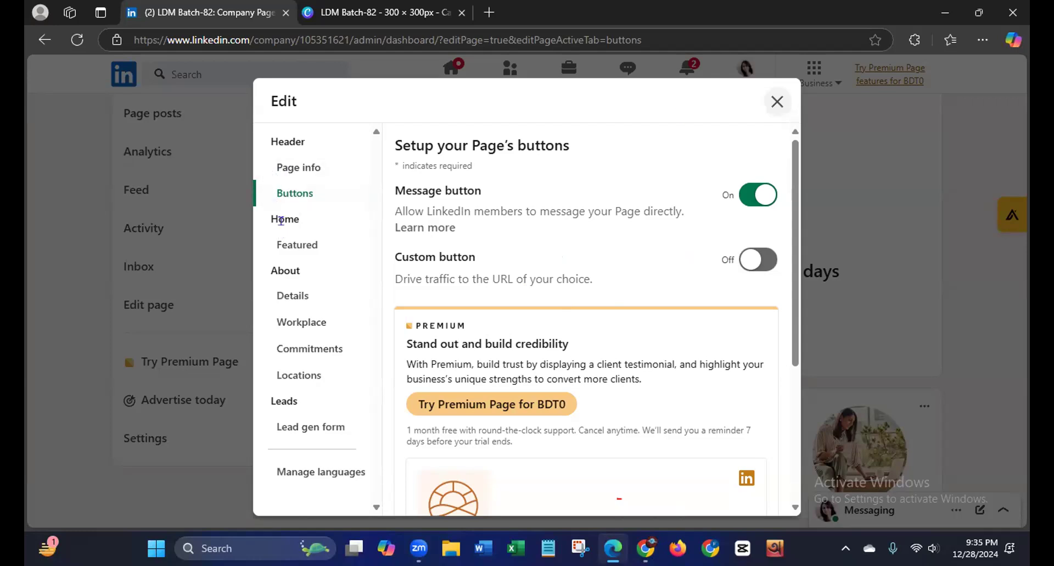
# Enter the page overview "LDM Batch-82 is a non profitable organisation for helping the digital marketers and freelancers of Bangladesh" in the Details section
pyautogui.click(294, 249)
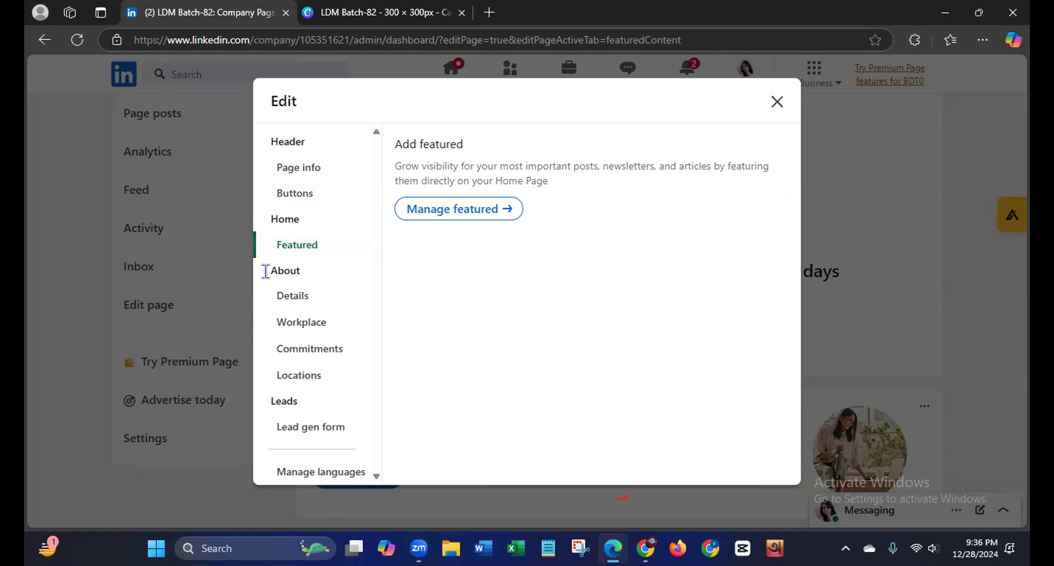
pyautogui.click(290, 302)
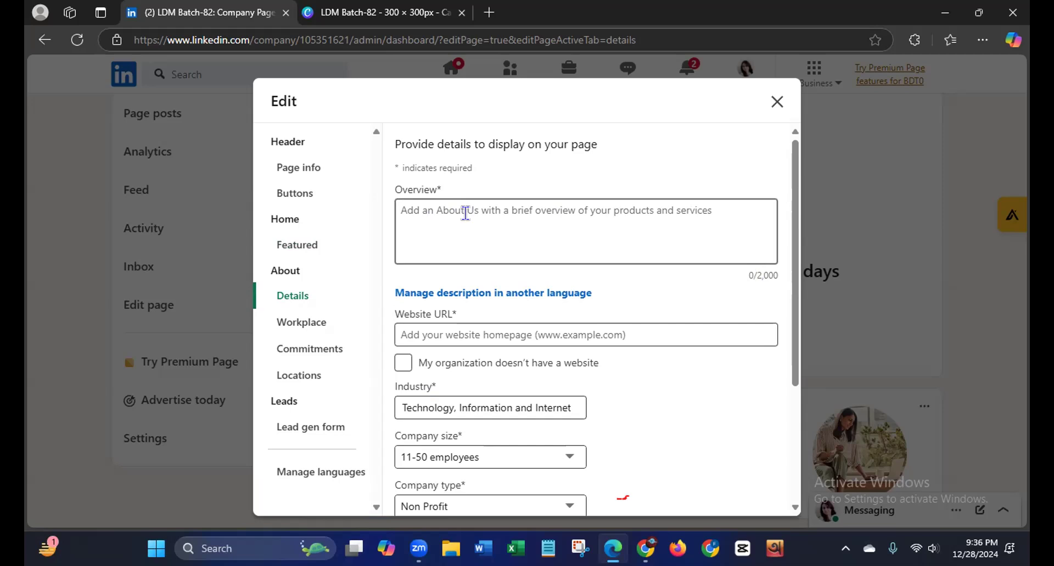
pyautogui.click(559, 227)
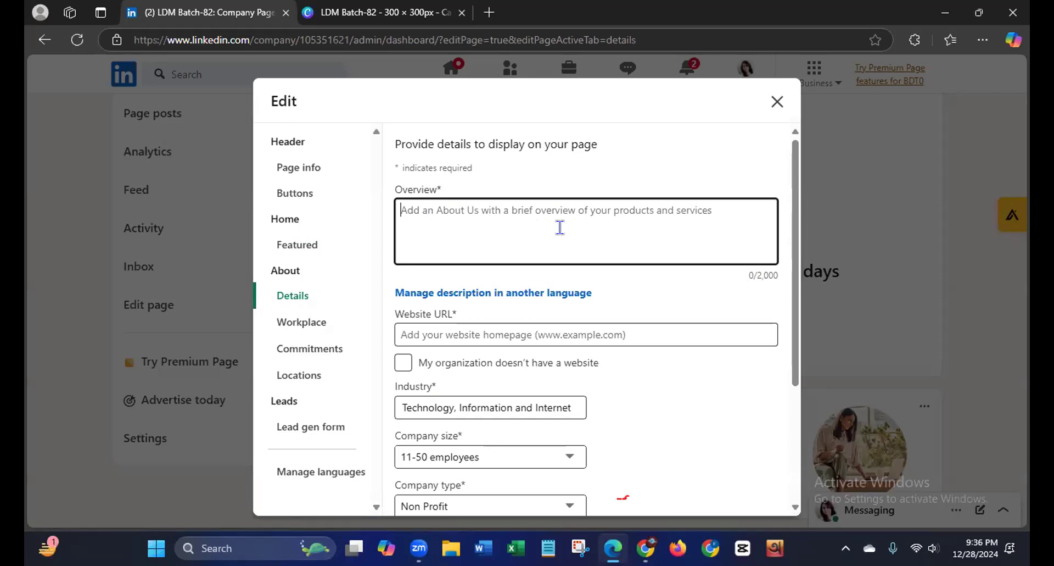
pyautogui.write('LD')
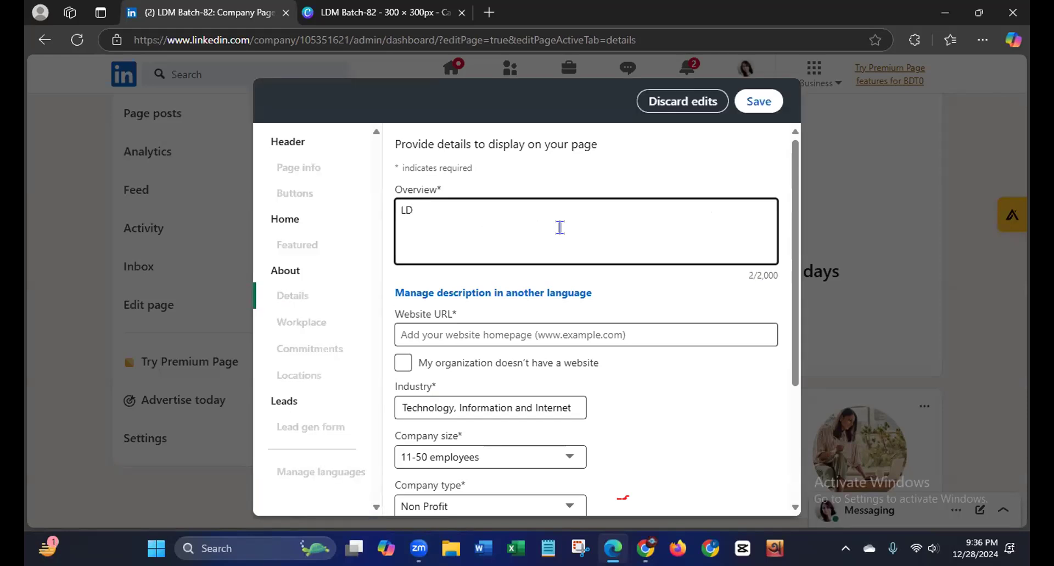
pyautogui.write('M Batch-82 is a non ')
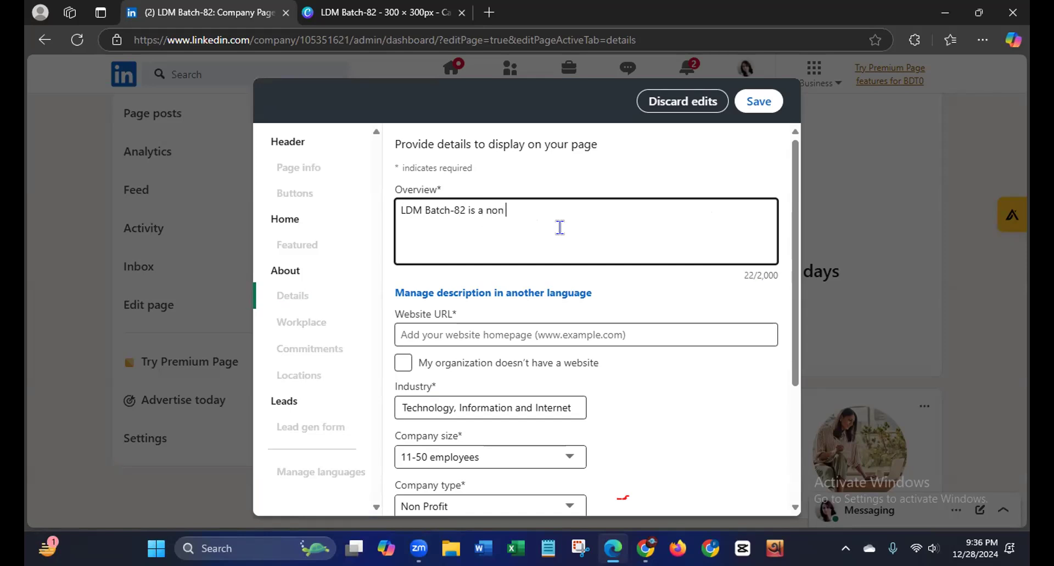
pyautogui.write('profitabl')
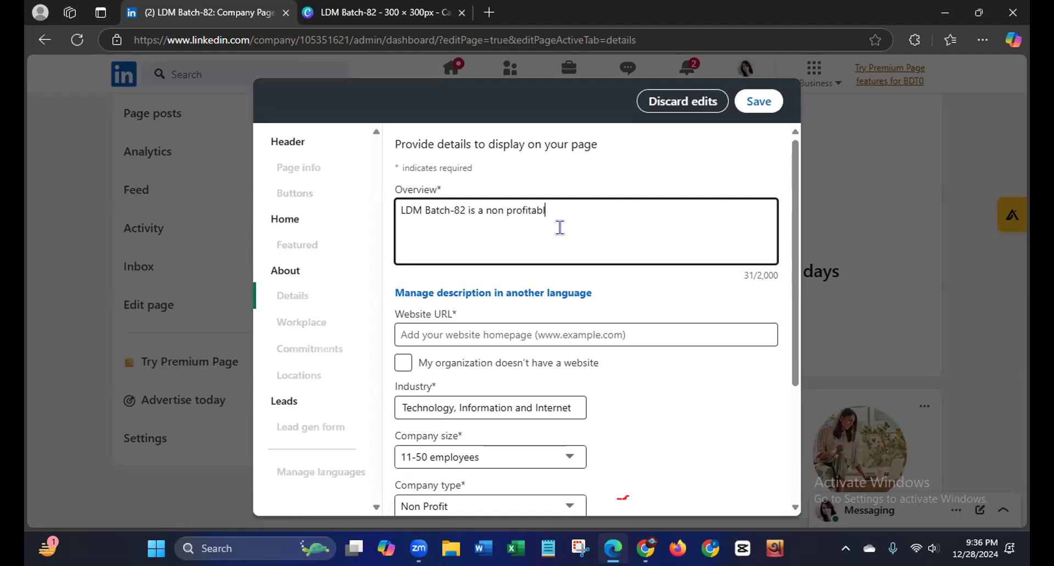
pyautogui.write('e organisation for helpin')
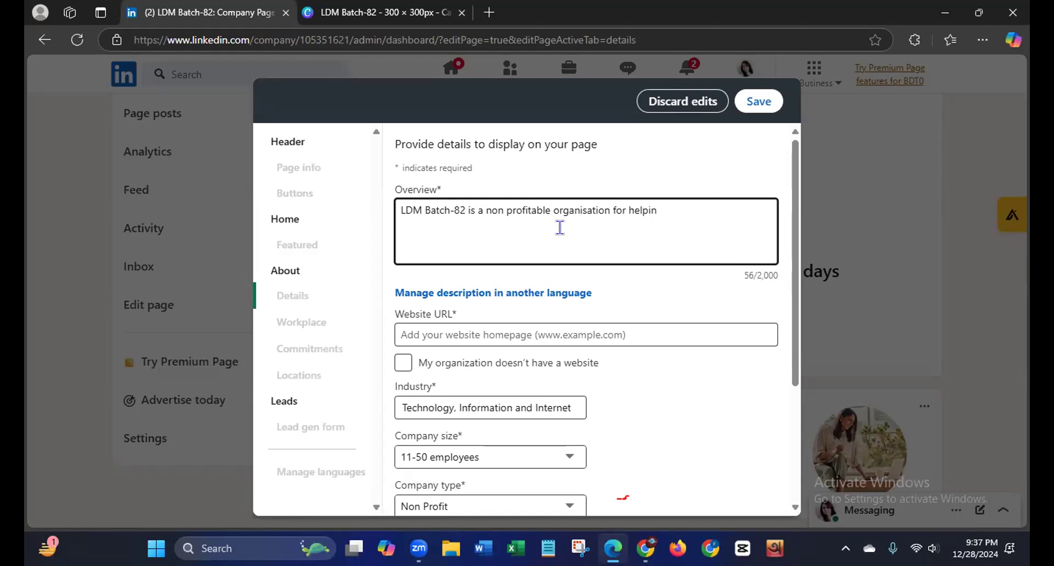
pyautogui.write('g the digital marketers and')
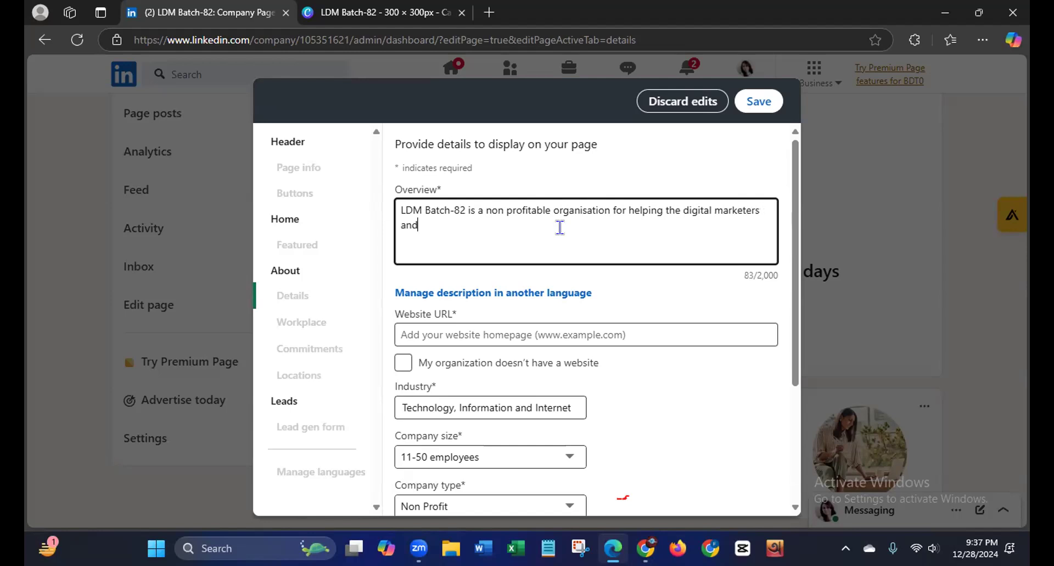
pyautogui.write(' freelancers of b')
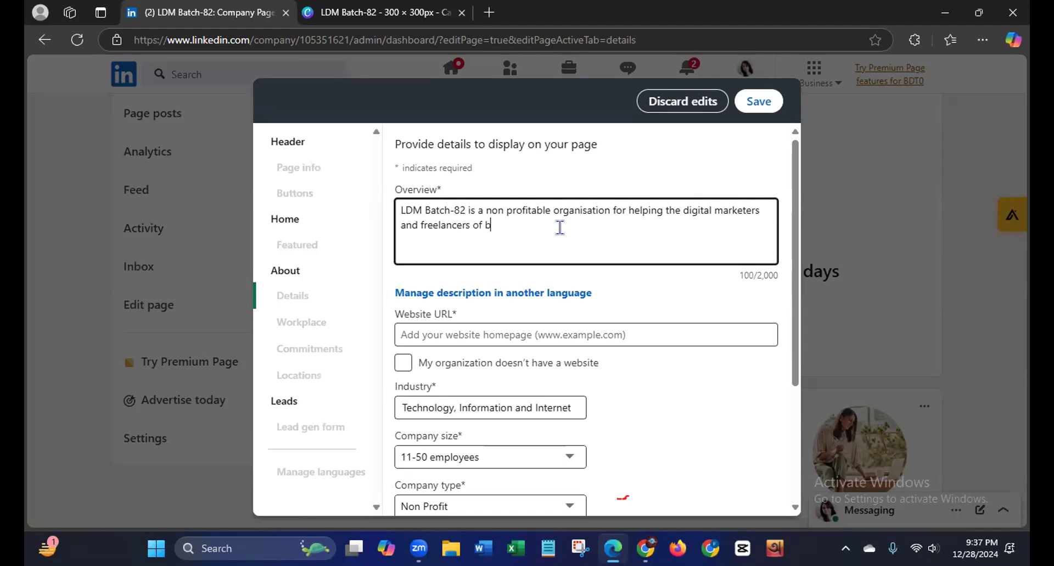
pyautogui.press('BackSpace')
pyautogui.write('Bangladesh')
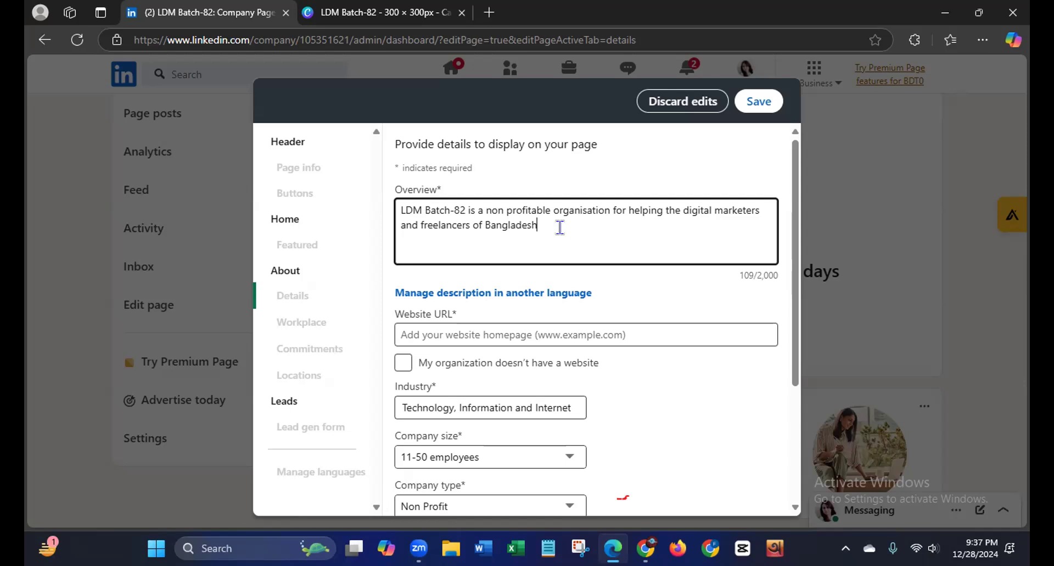
# End the overview with a period and mark that the organization doesn't have a website
pyautogui.write('.')
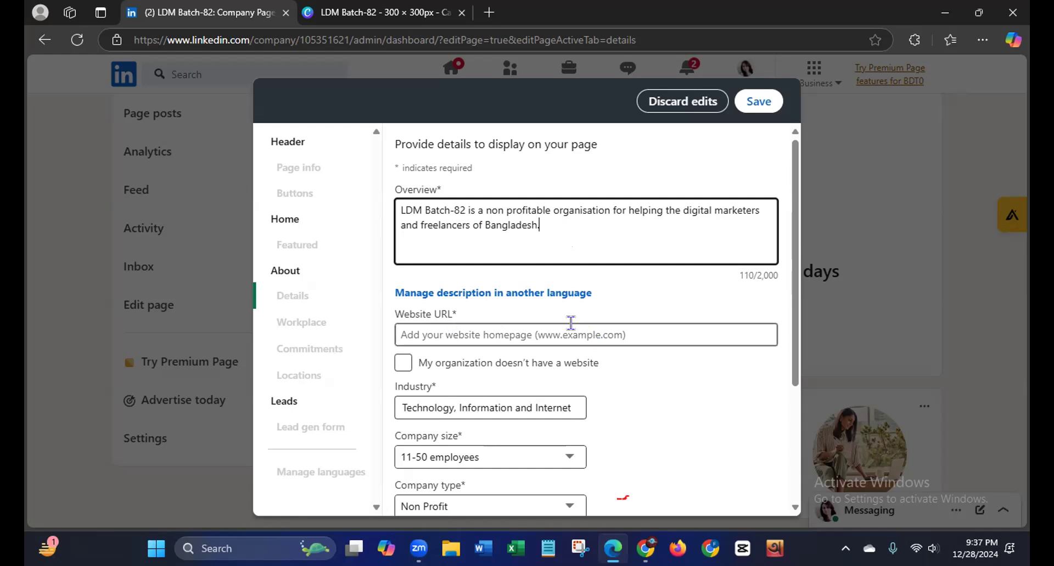
pyautogui.click(795, 327)
pyautogui.scroll(-2, 791, 330)
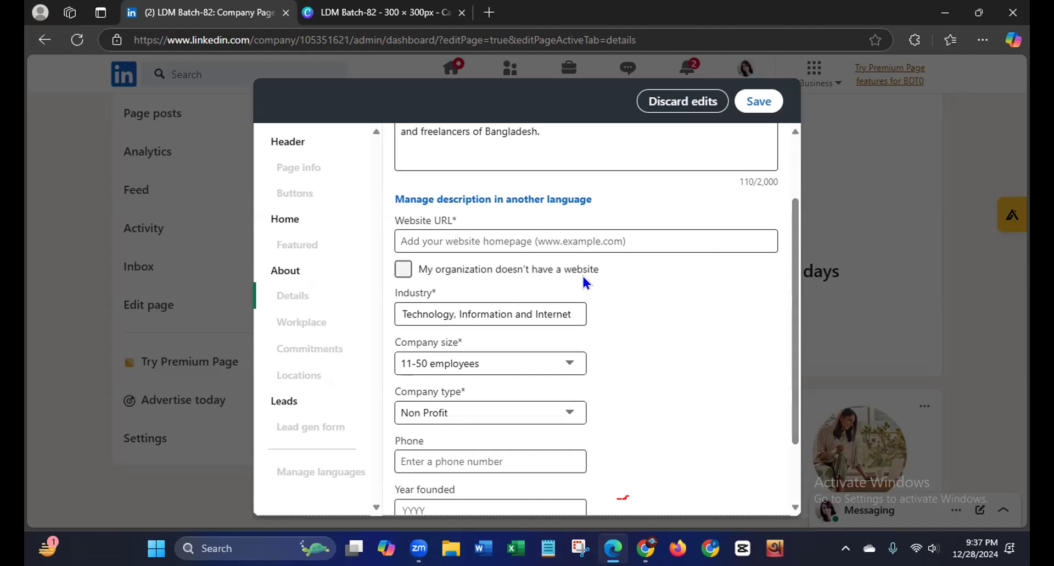
pyautogui.click(405, 268)
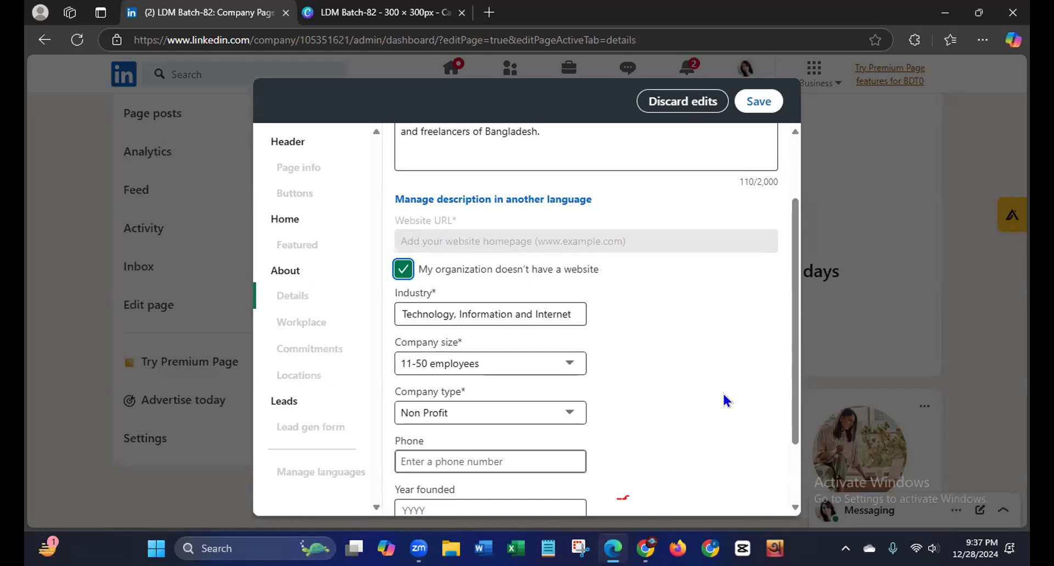
# Set the company's year founded to 2024 in the Details section
pyautogui.scroll(-1, 773, 448)
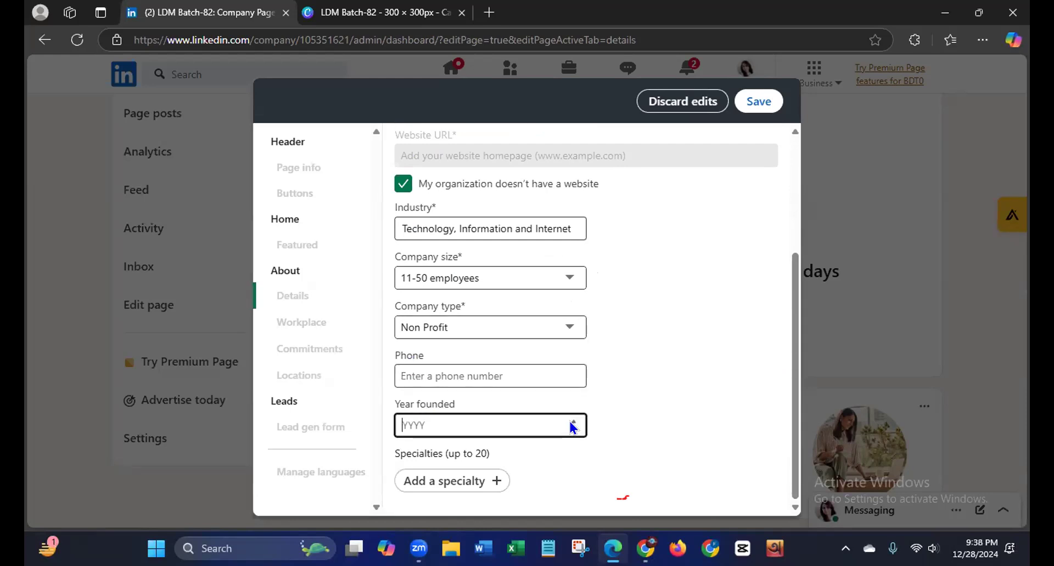
pyautogui.write('1')
pyautogui.click(573, 421)
pyautogui.click(572, 429)
pyautogui.press('BackSpace')
pyautogui.write('2024')
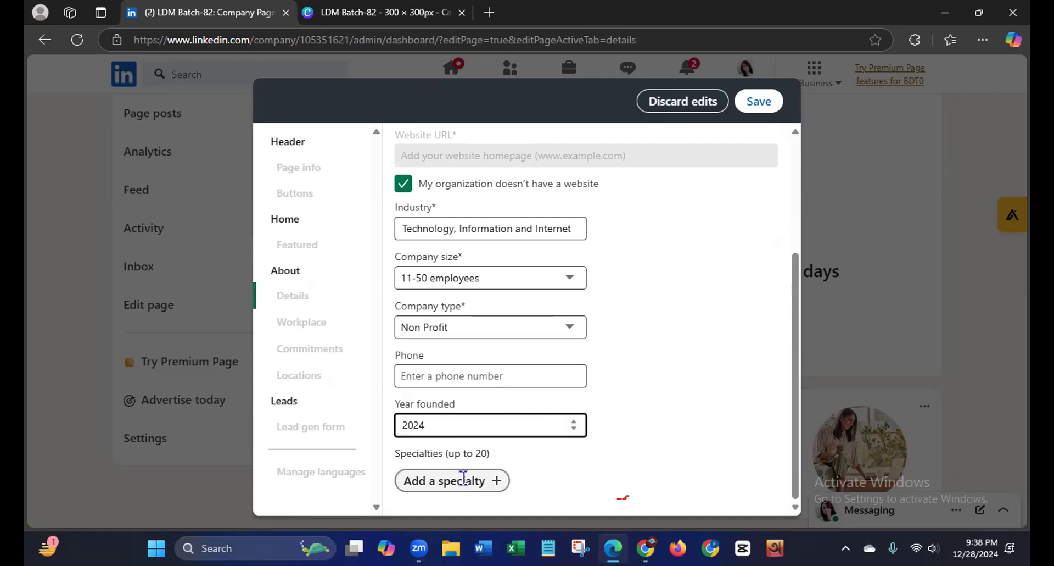
# Add "Digital Marketing" as the first specialty of the company page
pyautogui.click(495, 485)
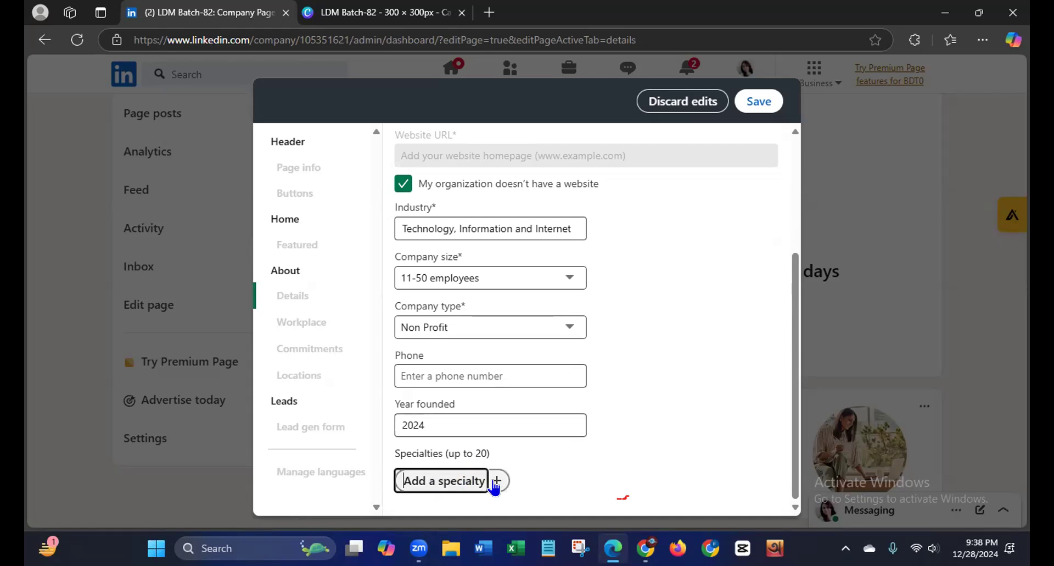
pyautogui.write('D')
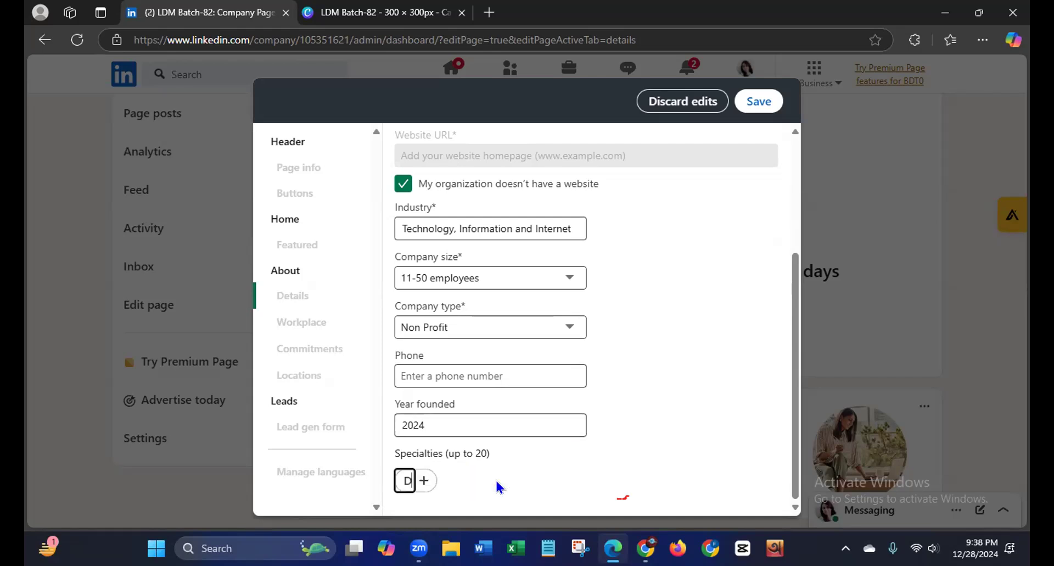
pyautogui.write('igit')
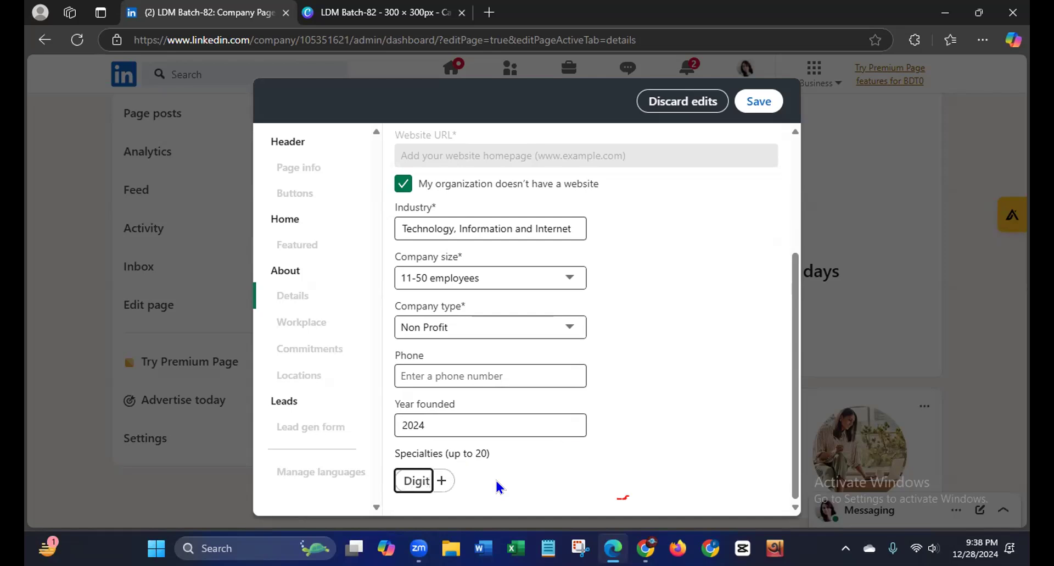
pyautogui.write('al M')
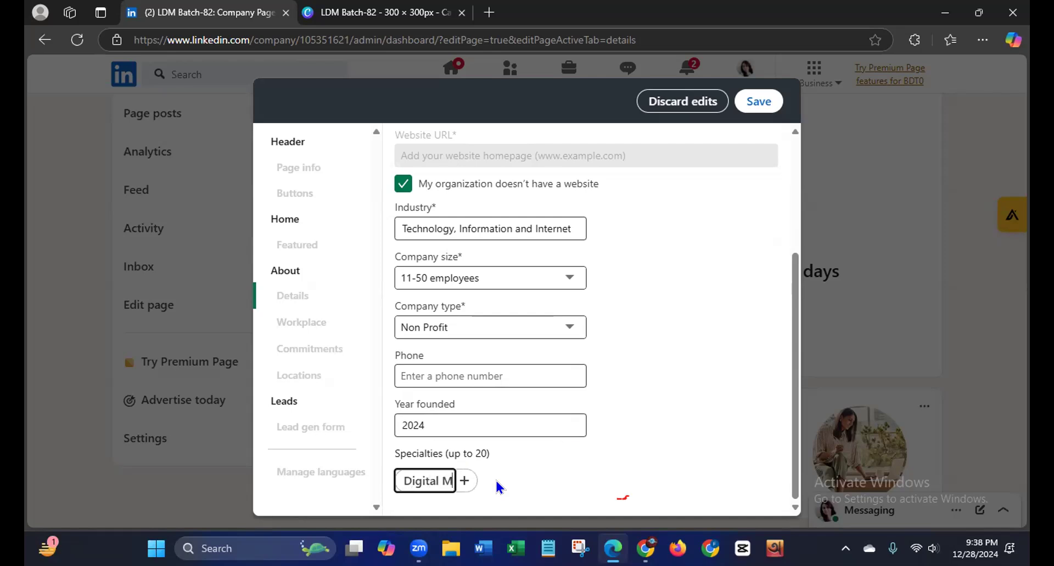
pyautogui.write('arketing')
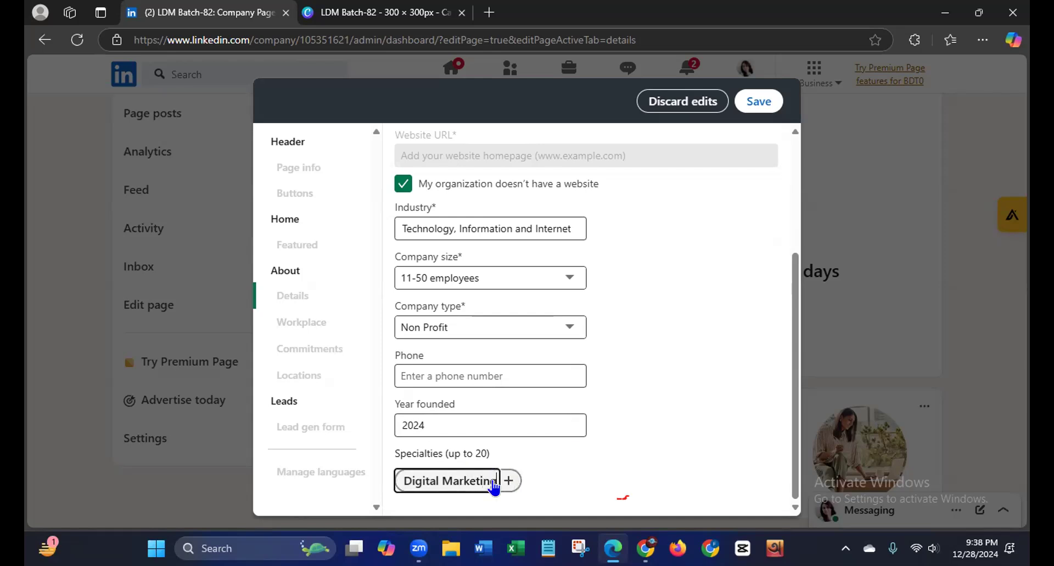
pyautogui.press('Return')
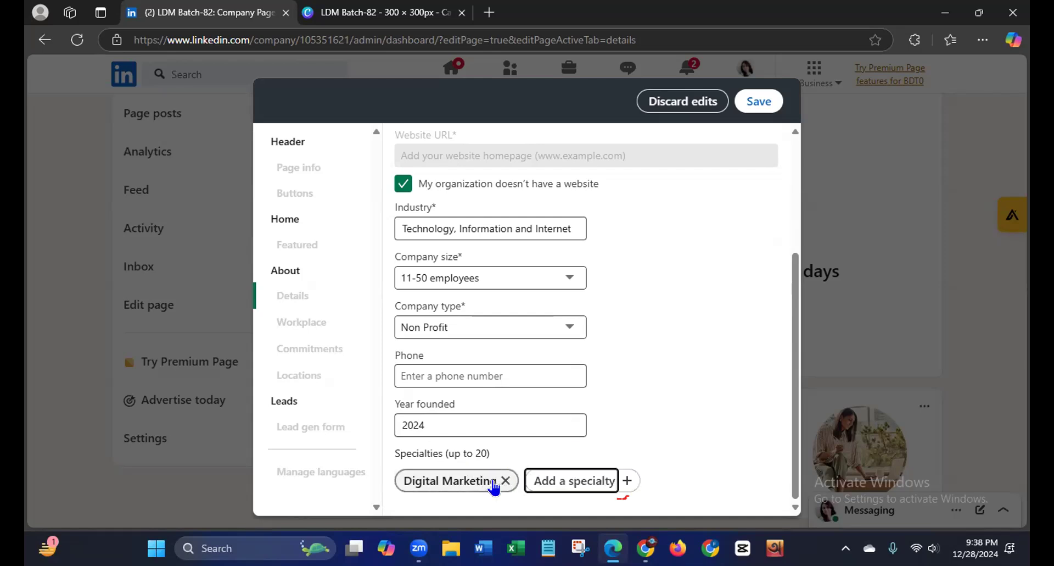
# Add "Social media marketing" as a second specialty
pyautogui.click(542, 480)
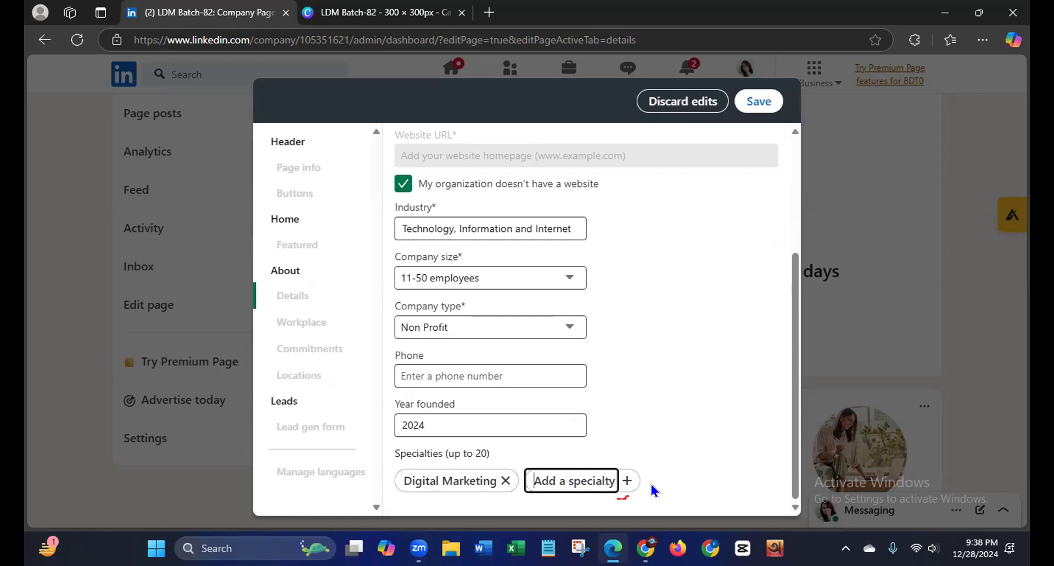
pyautogui.write('Soc')
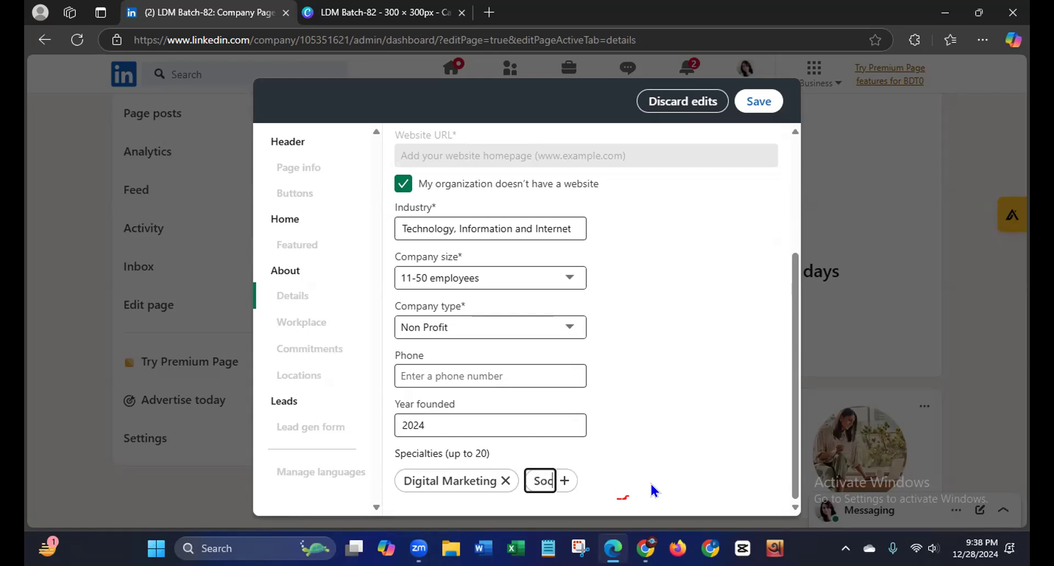
pyautogui.write('ial medi')
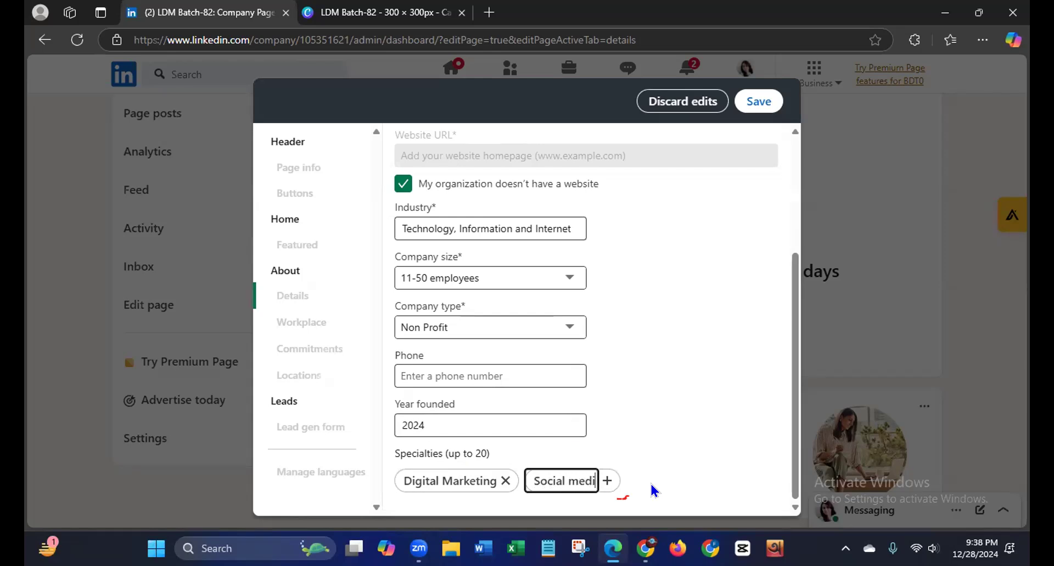
pyautogui.write('a marketing')
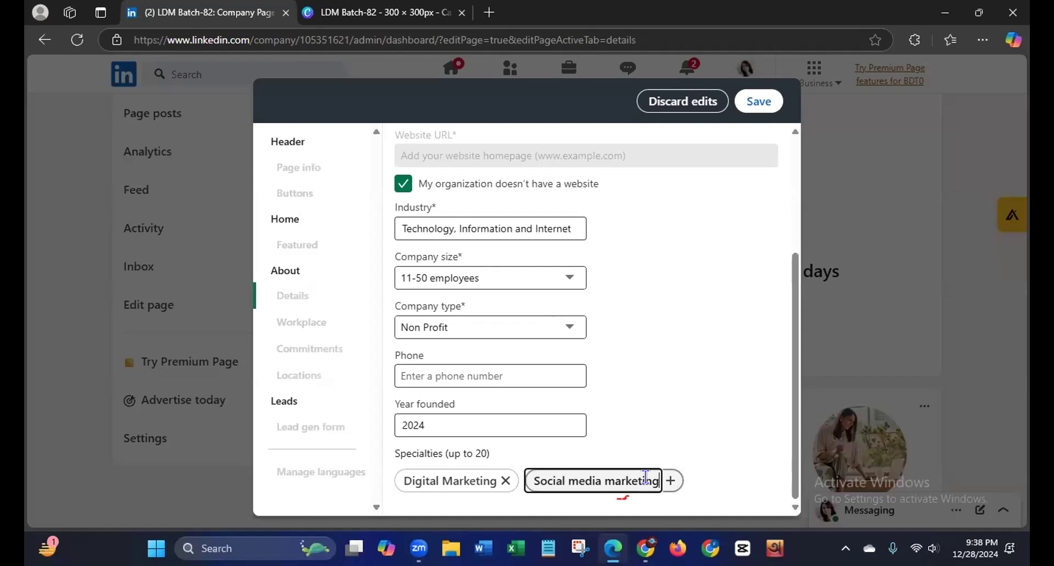
pyautogui.press('Return')
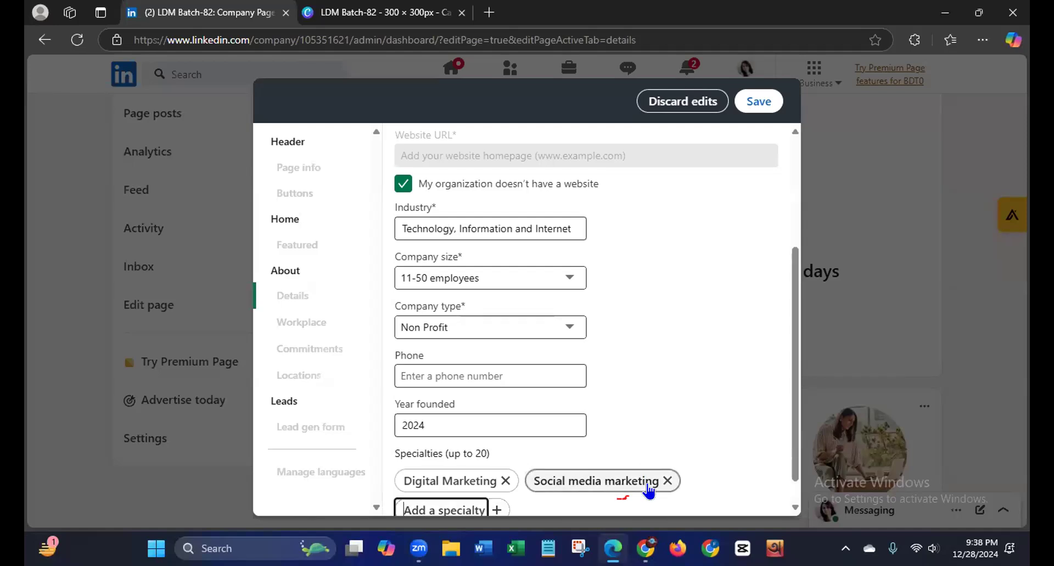
# Add "social media management" as a third specialty
pyautogui.write('soci')
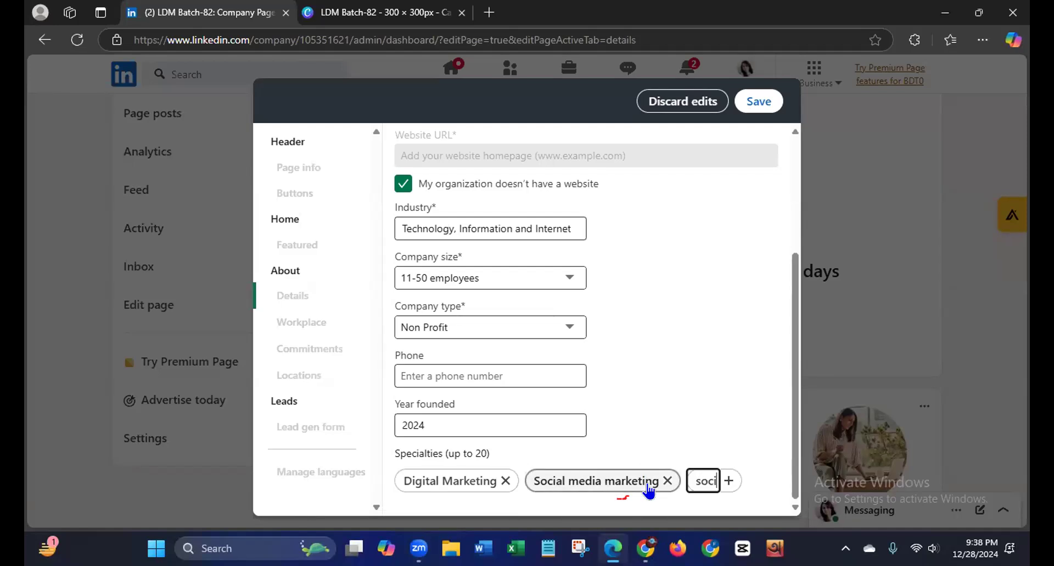
pyautogui.write('al med')
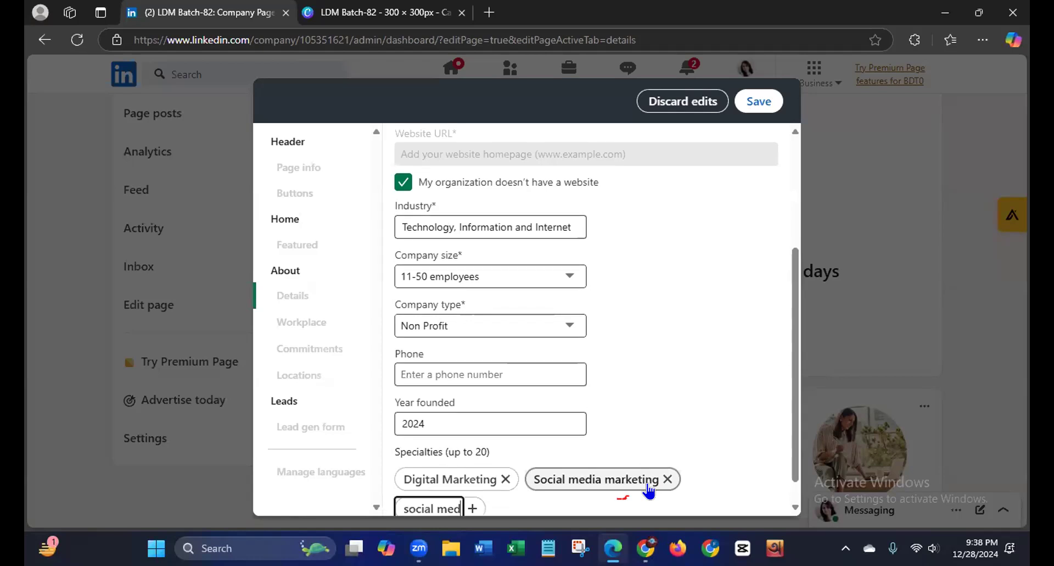
pyautogui.write('ia manag')
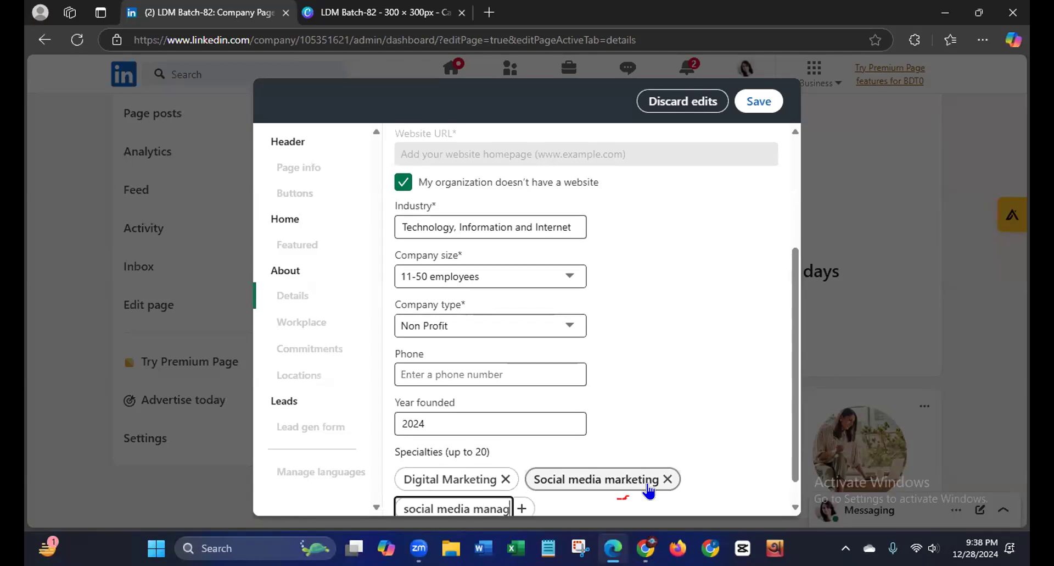
pyautogui.write('eent')
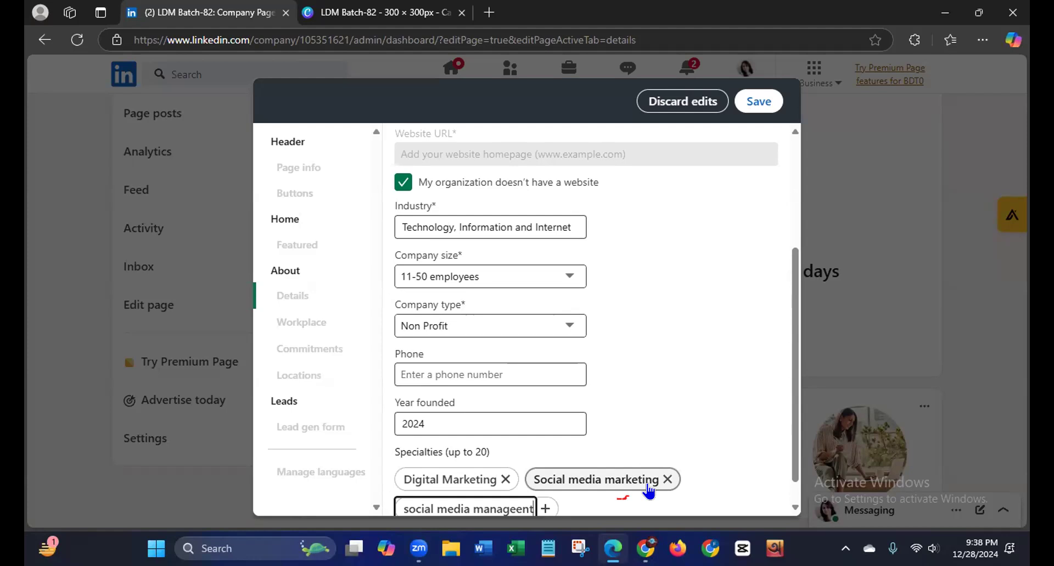
pyautogui.press('BackSpace')
pyautogui.press('BackSpace')
pyautogui.press('BackSpace')
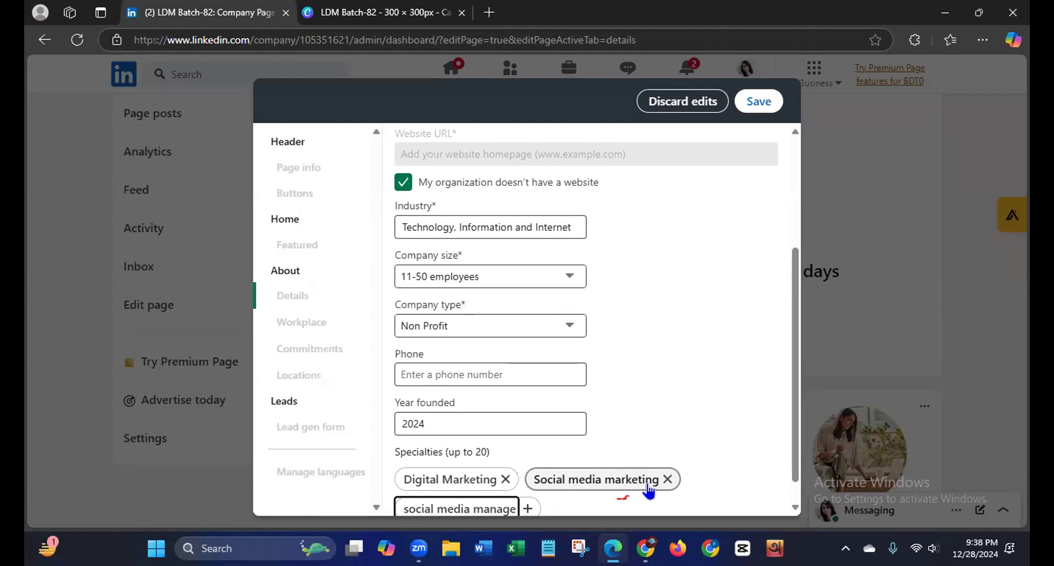
pyautogui.write('ment')
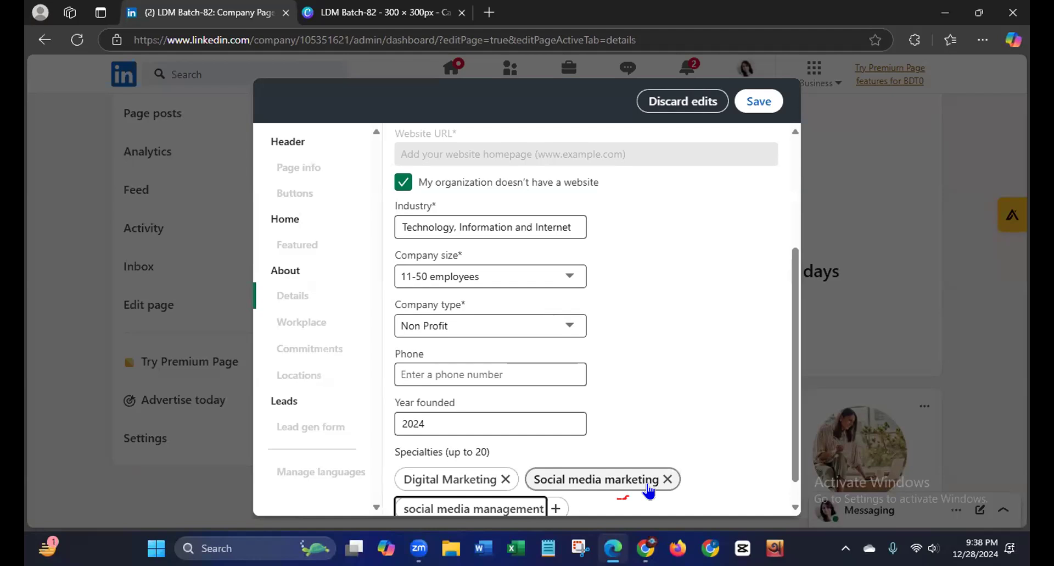
pyautogui.press('Return')
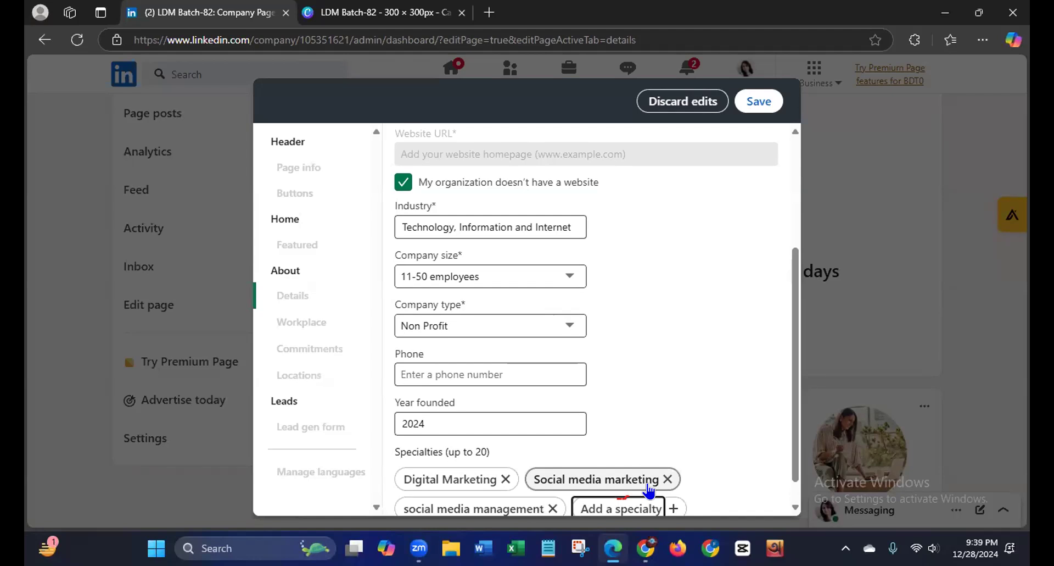
# Add the specialties "data entry" and "lead generation" to the list
pyautogui.write('data entry')
pyautogui.press('Return')
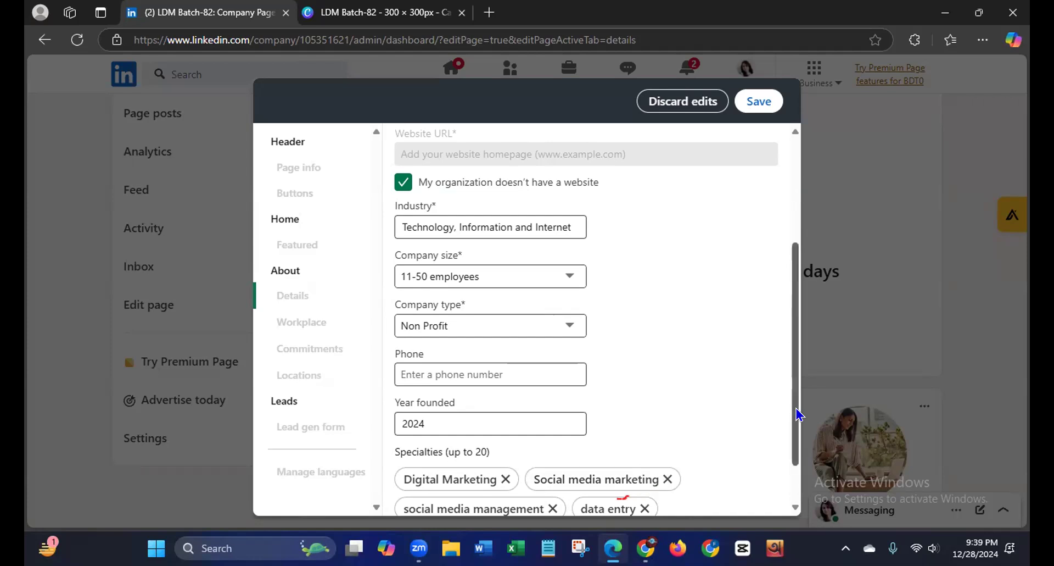
pyautogui.scroll(-1, 780, 482)
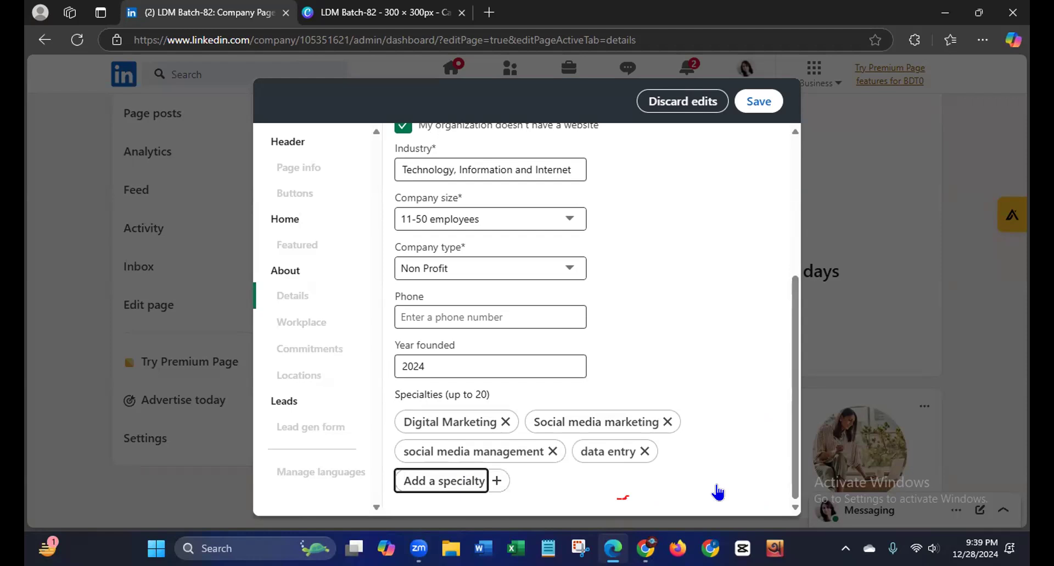
pyautogui.write('lead')
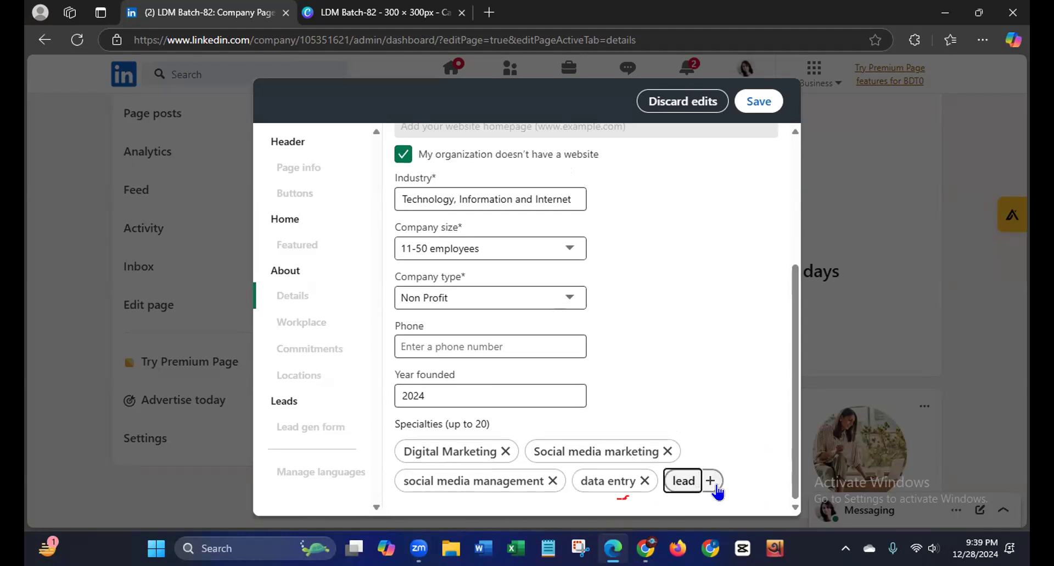
pyautogui.write(' generation')
pyautogui.press('Return')
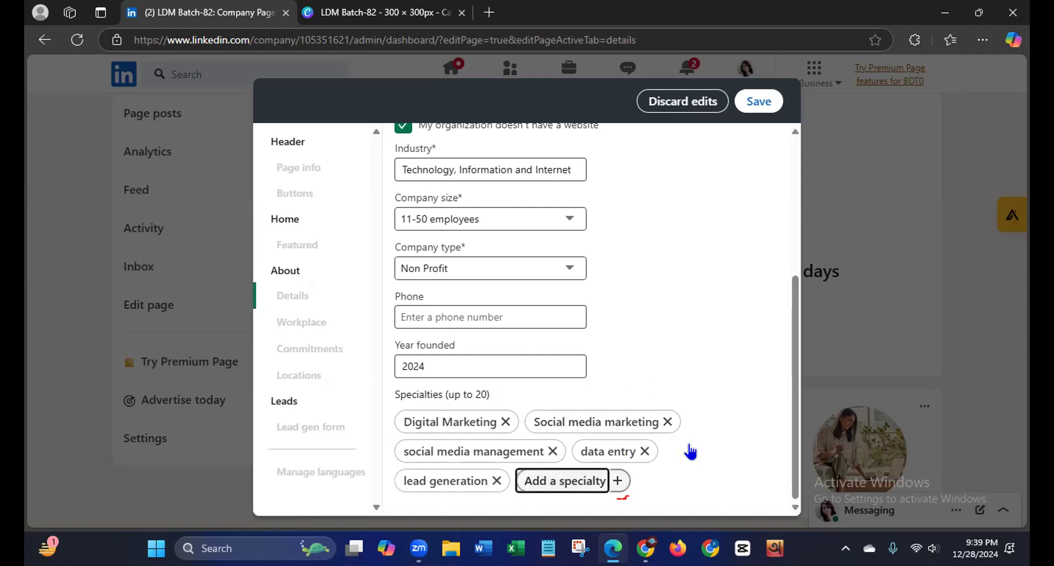
# Try to save the page details and examine the notice at the beginning of the Details form
pyautogui.click(793, 380)
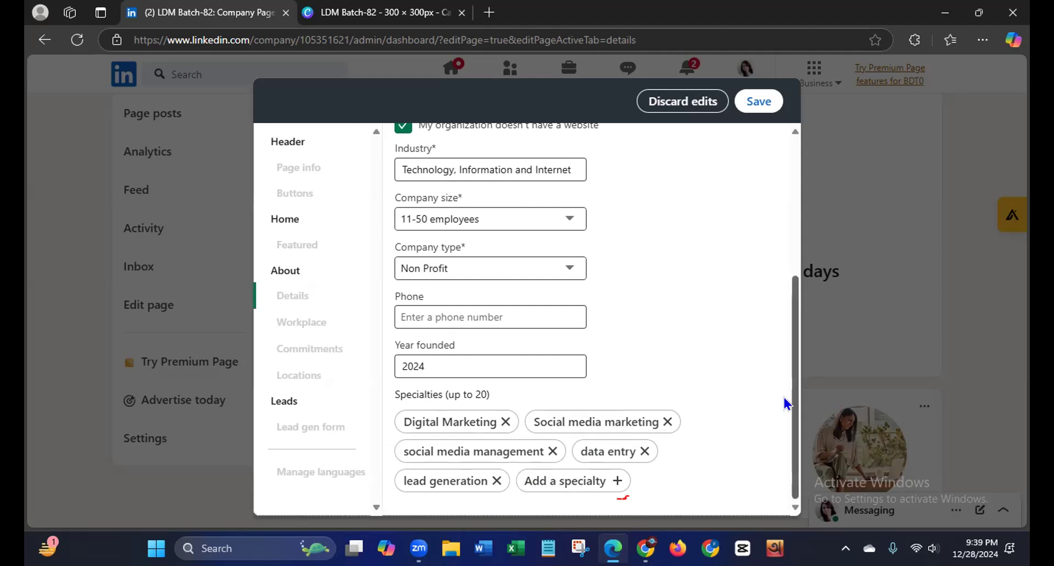
pyautogui.click(756, 108)
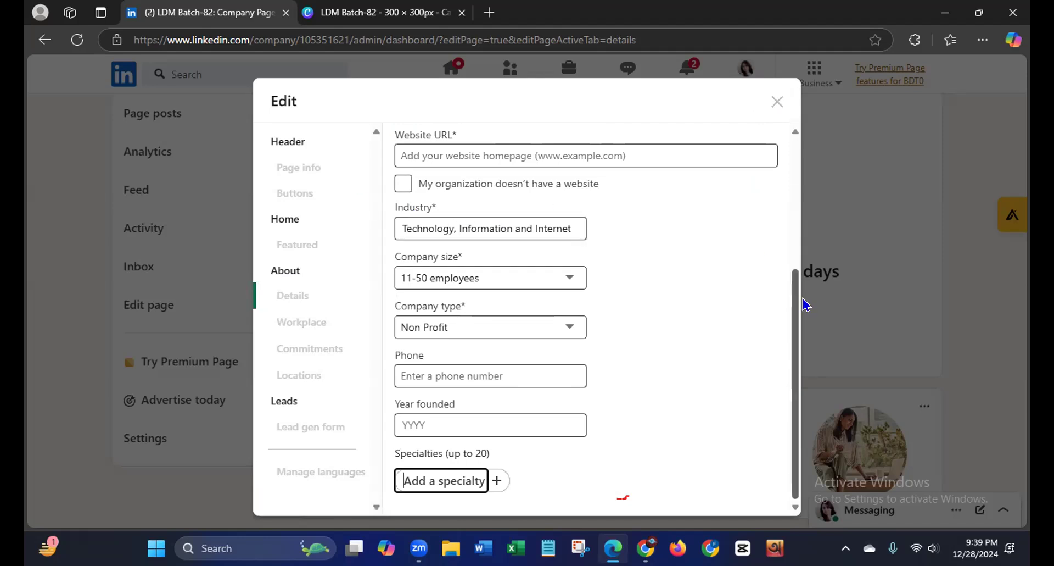
pyautogui.scroll(1, 823, 154)
pyautogui.scroll(3, 822, 145)
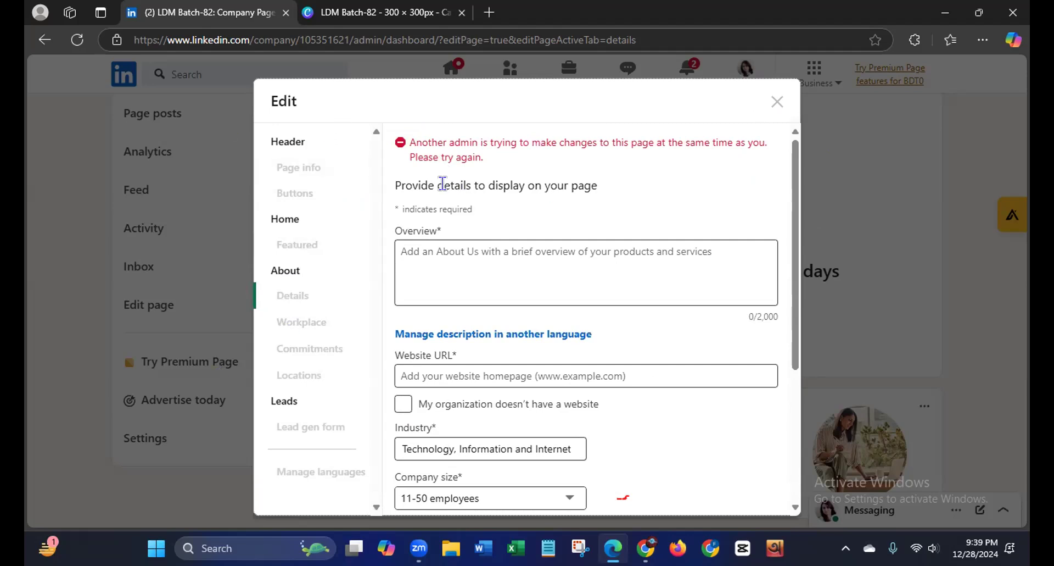
pyautogui.moveTo(409, 142); pyautogui.dragTo(522, 159)
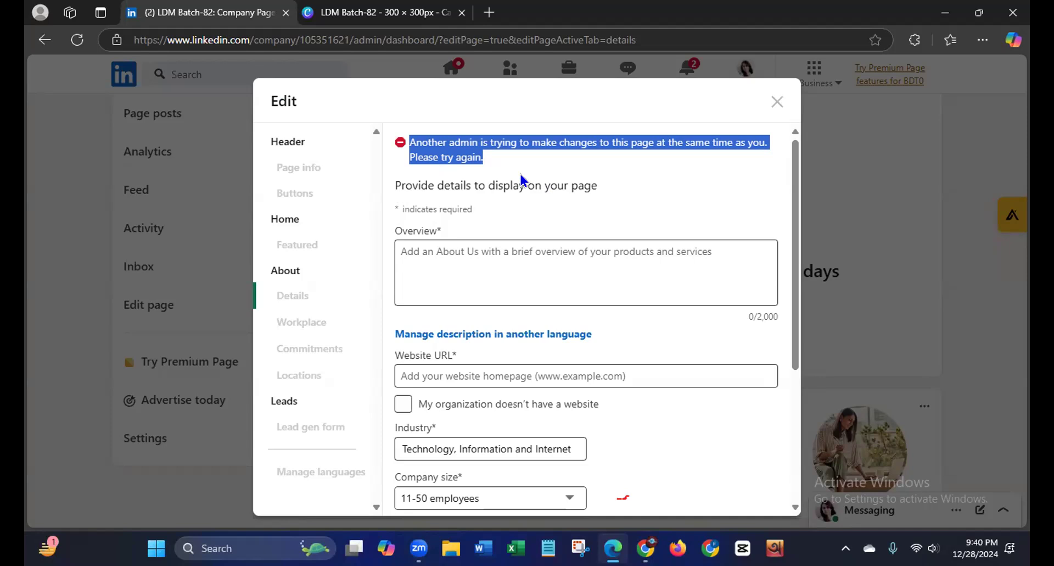
pyautogui.click(410, 131)
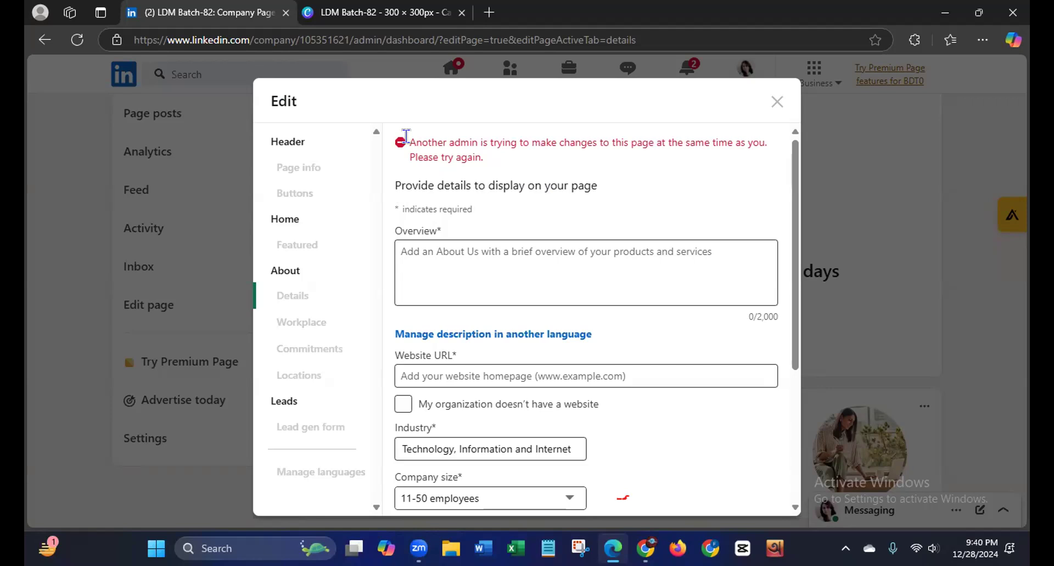
pyautogui.moveTo(494, 143); pyautogui.dragTo(599, 143)
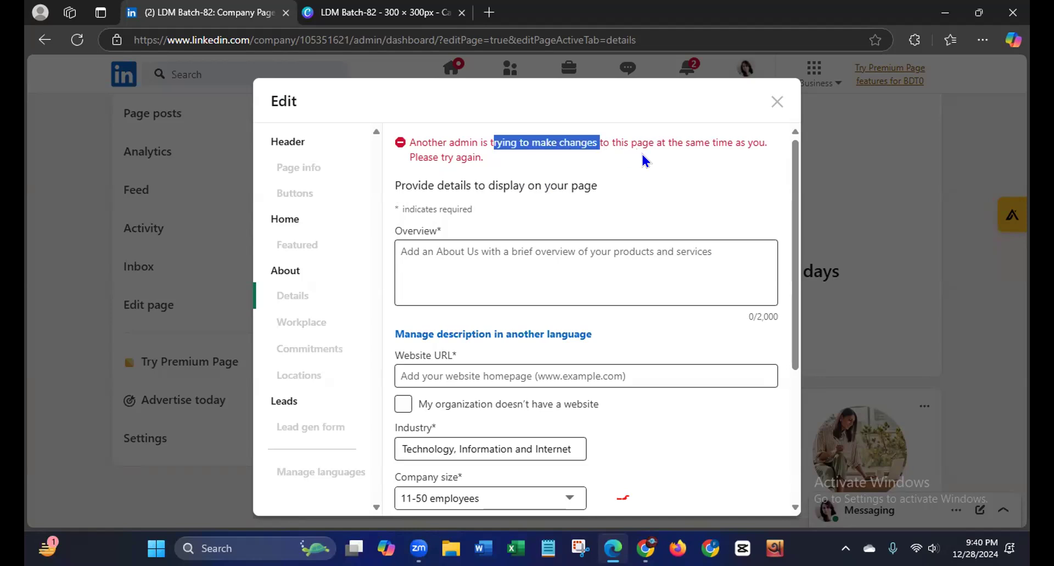
pyautogui.moveTo(737, 173); pyautogui.dragTo(737, 170)
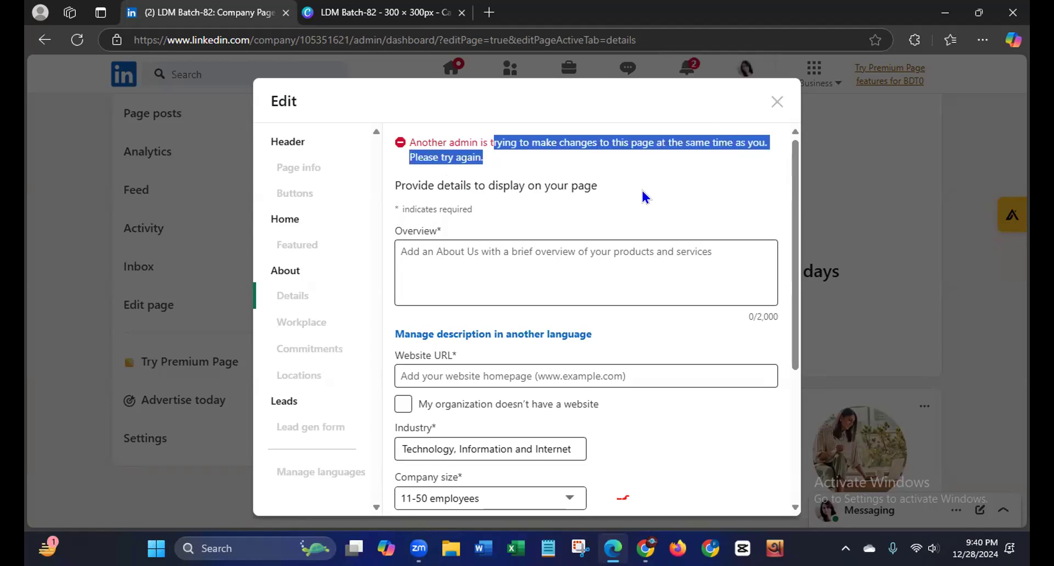
pyautogui.click(606, 456)
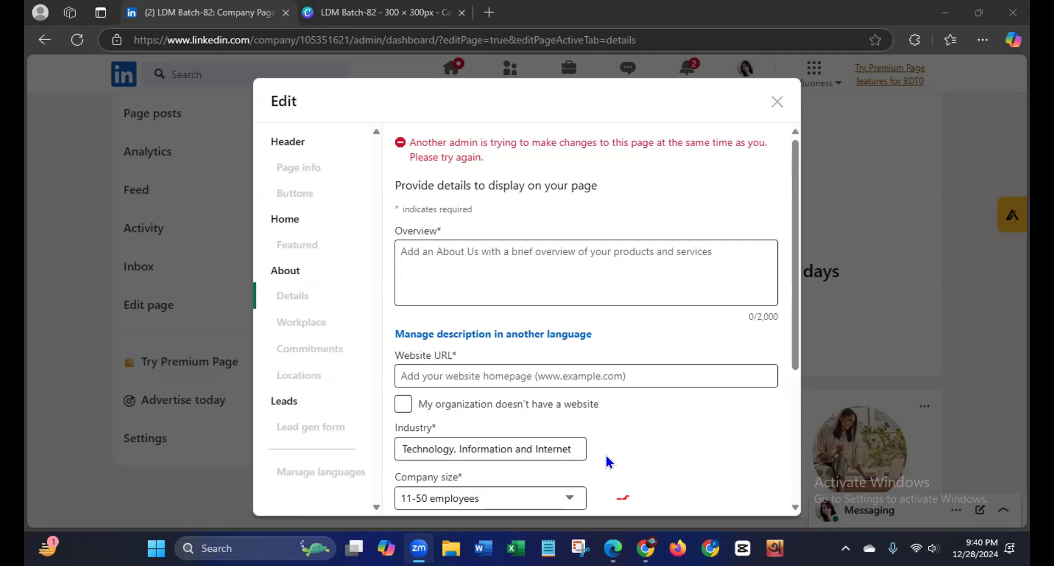
# Review the whole Details form, from the overview and website fields to the specialties
pyautogui.click(623, 374)
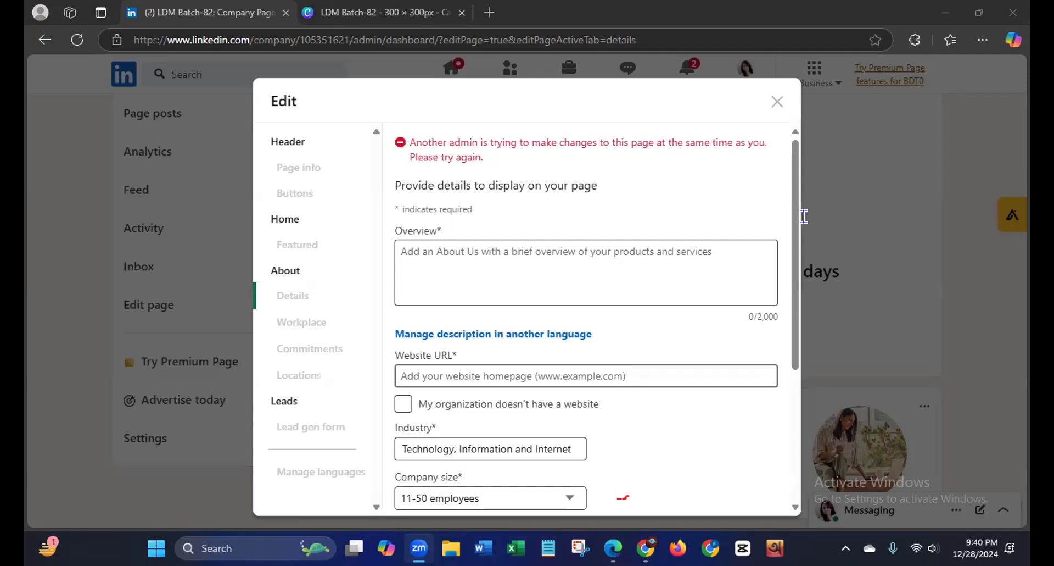
pyautogui.moveTo(795, 232); pyautogui.dragTo(799, 171)
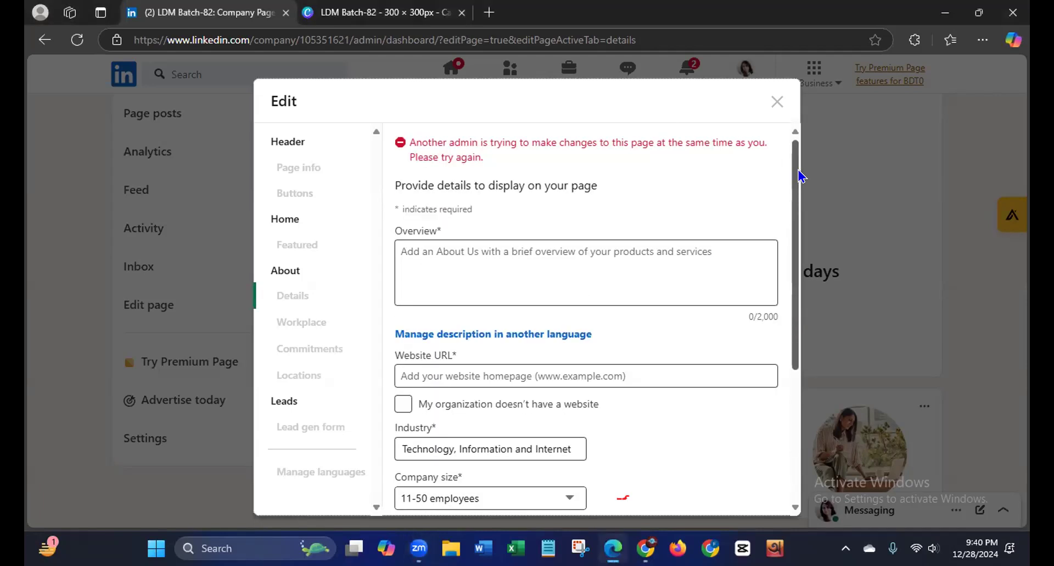
pyautogui.click(676, 286)
pyautogui.scroll(-4, 703, 437)
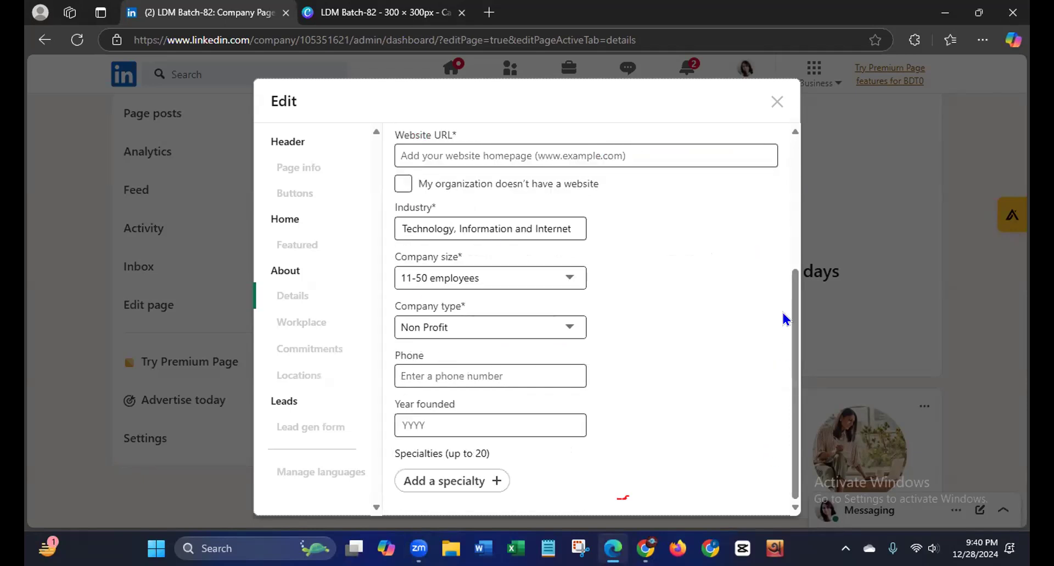
pyautogui.moveTo(796, 285); pyautogui.dragTo(798, 158)
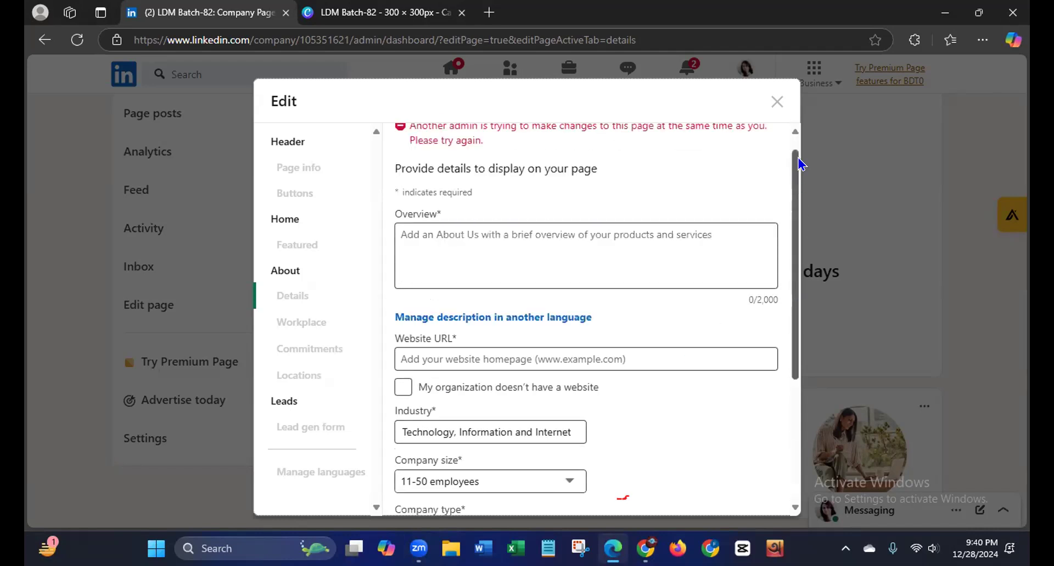
pyautogui.moveTo(800, 232); pyautogui.dragTo(800, 494)
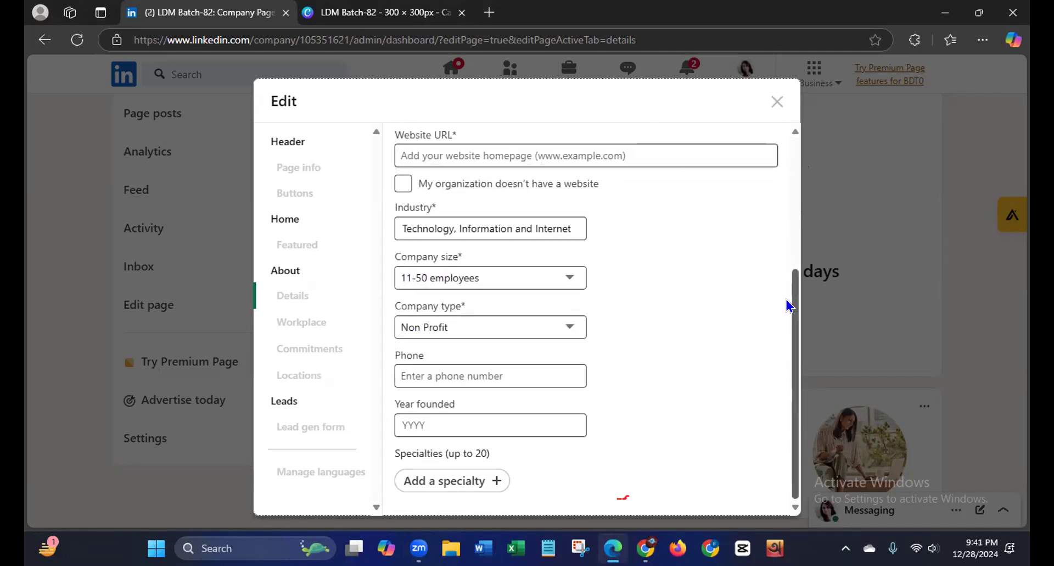
pyautogui.moveTo(797, 297); pyautogui.dragTo(798, 130)
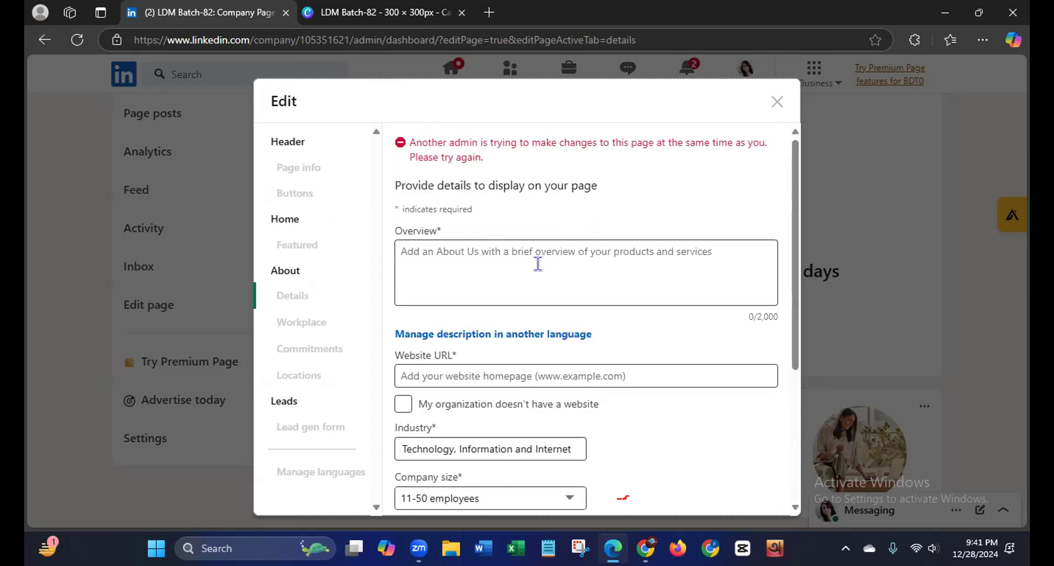
# Discard the unsaved edits and reopen the page editor at its Details section
pyautogui.click(911, 259)
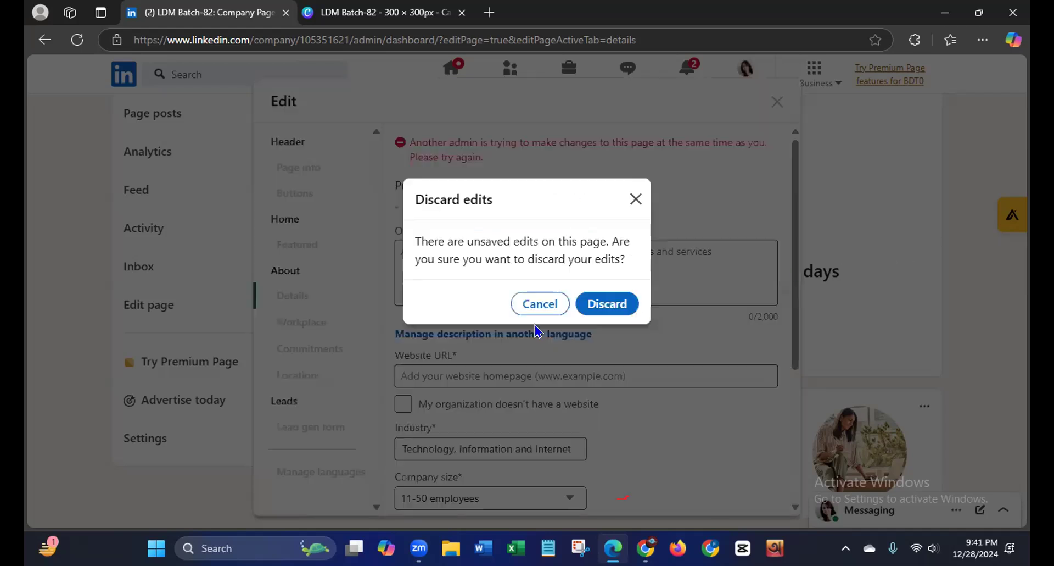
pyautogui.click(615, 308)
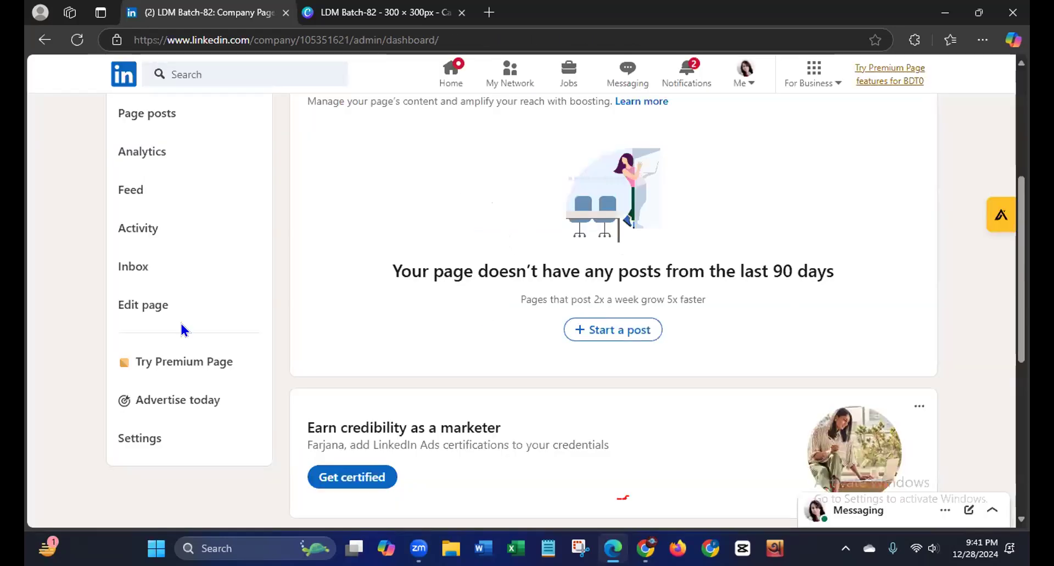
pyautogui.click(138, 304)
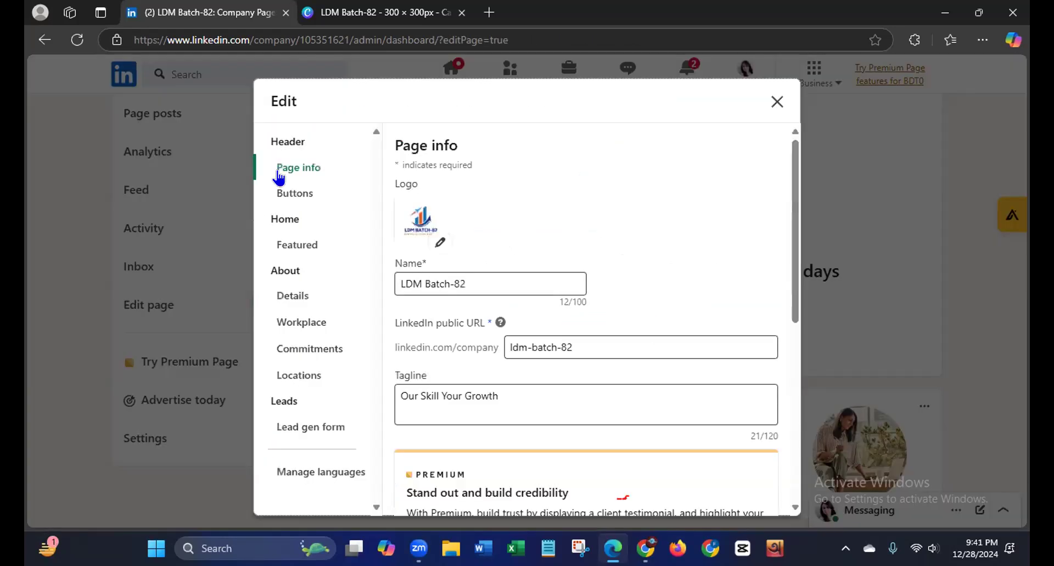
pyautogui.click(284, 302)
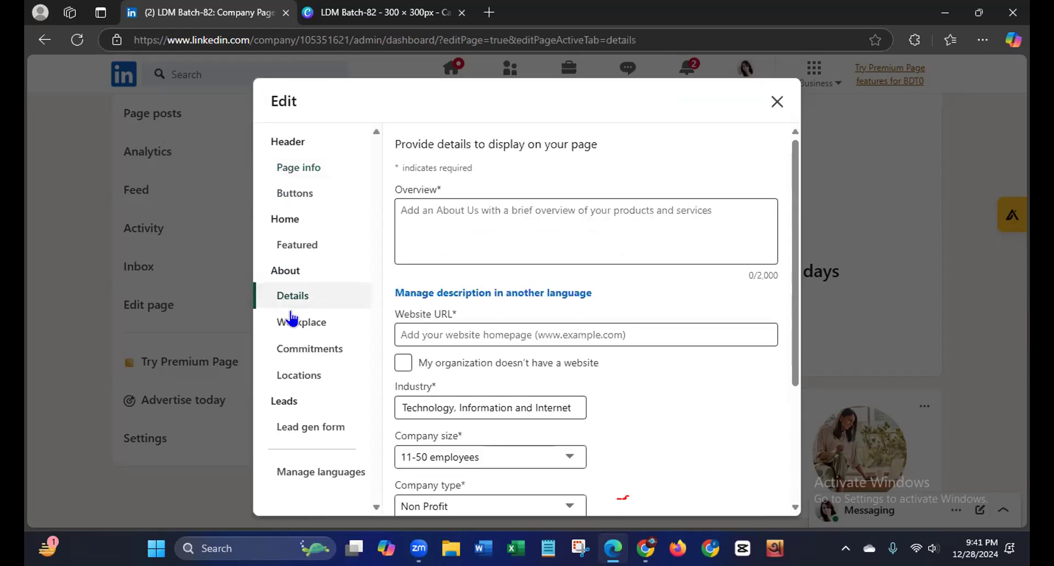
# Examine the Workplace, Commitments and Locations sections of the page editor
pyautogui.click(294, 328)
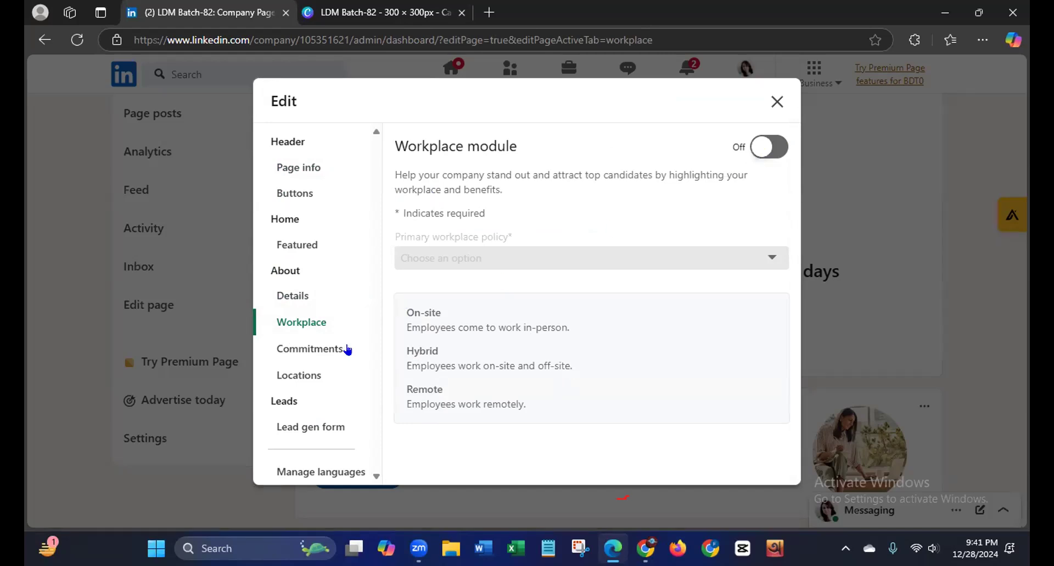
pyautogui.click(329, 356)
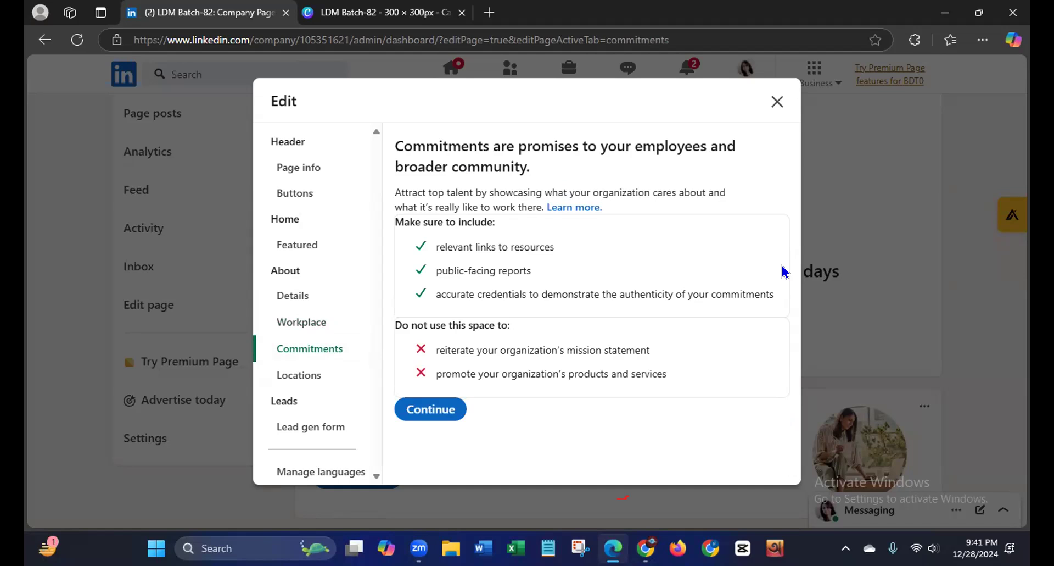
pyautogui.click(315, 376)
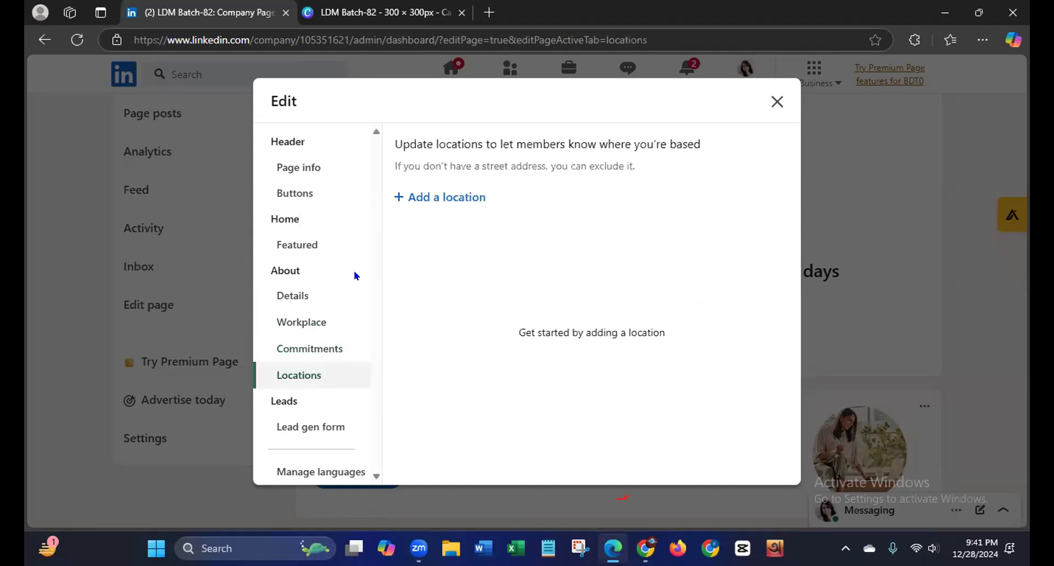
# Start adding a primary location and set its country to United States
pyautogui.click(421, 196)
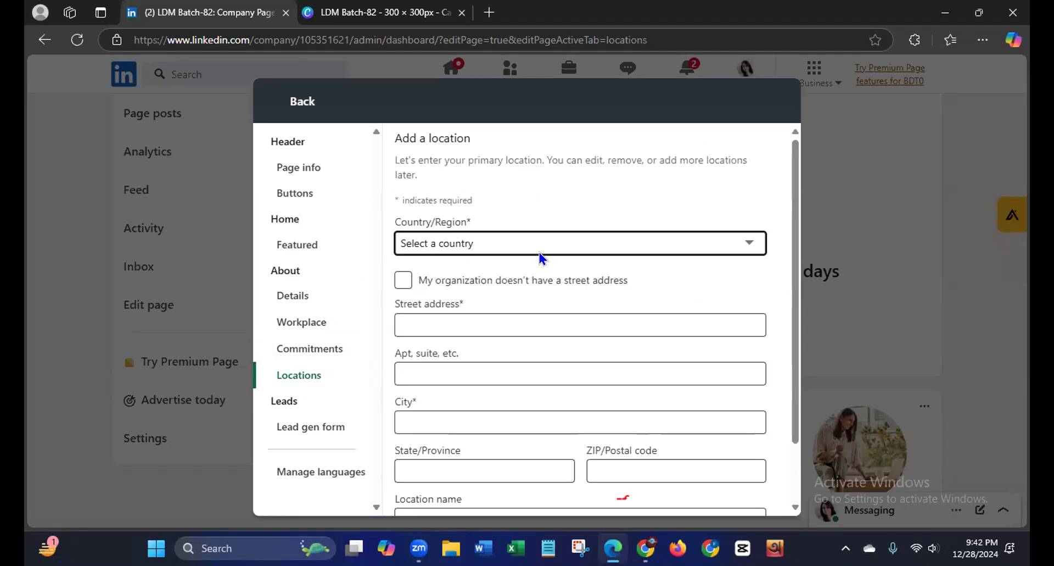
pyautogui.click(425, 242)
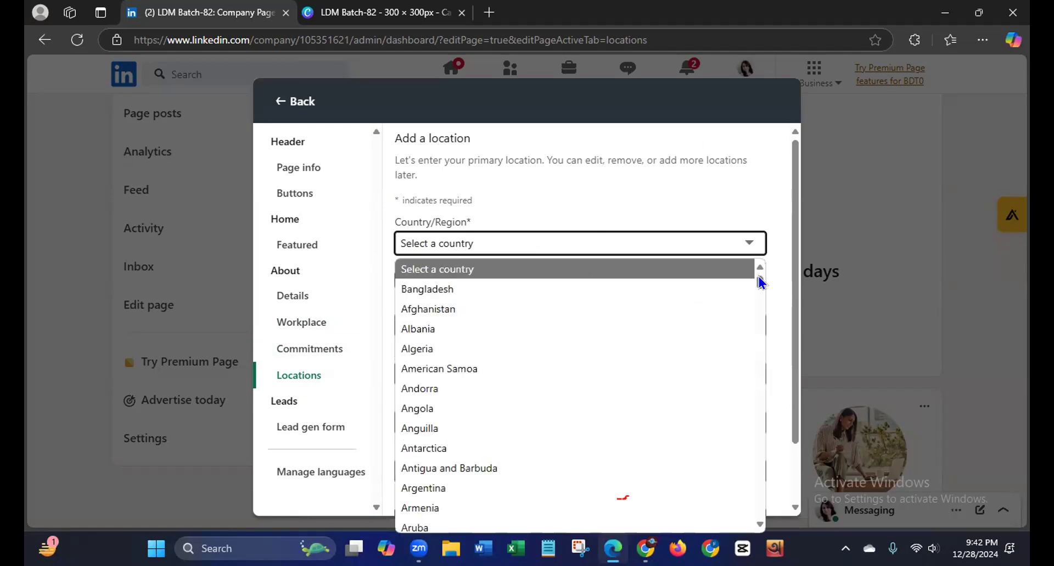
pyautogui.moveTo(759, 276); pyautogui.dragTo(727, 492)
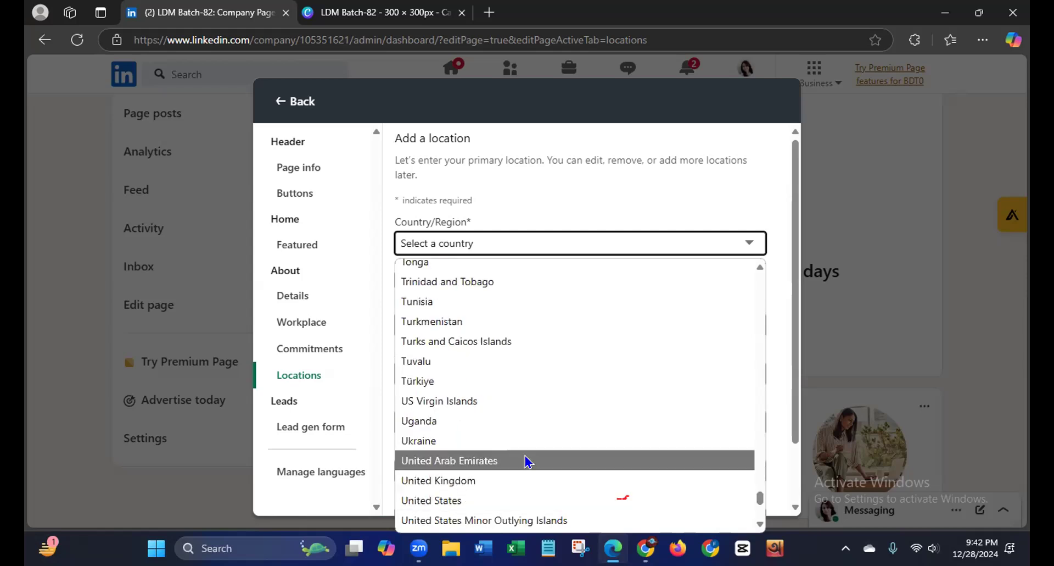
pyautogui.click(452, 499)
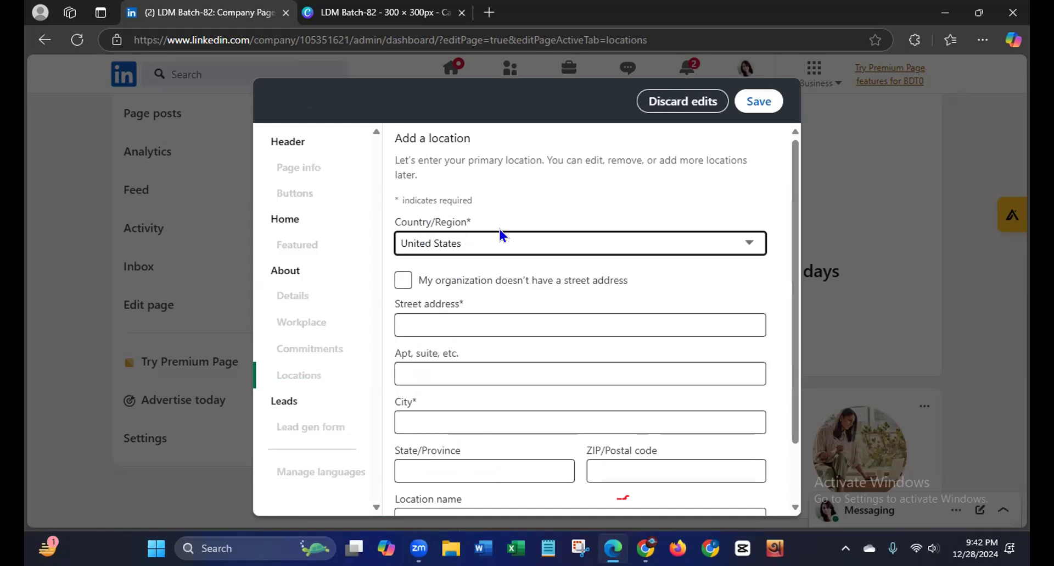
# Change the new location's country to Bangladesh
pyautogui.click(536, 243)
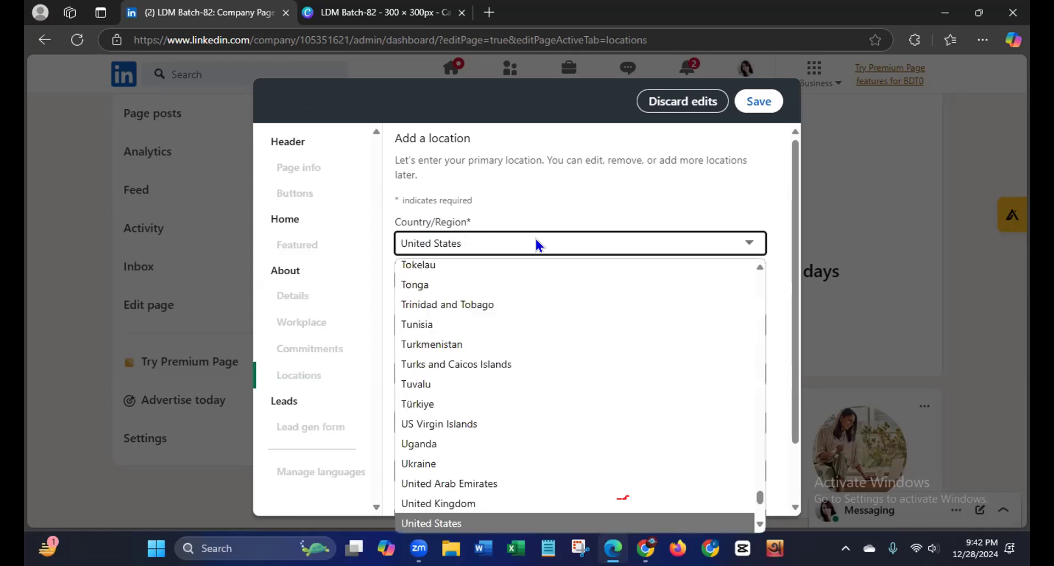
pyautogui.moveTo(760, 497); pyautogui.dragTo(769, 298)
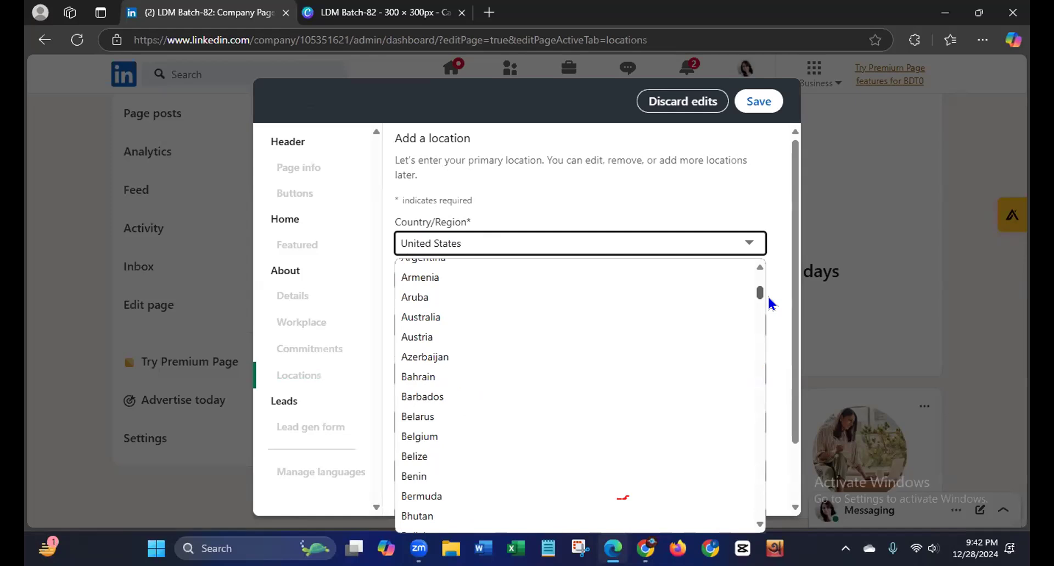
pyautogui.click(493, 235)
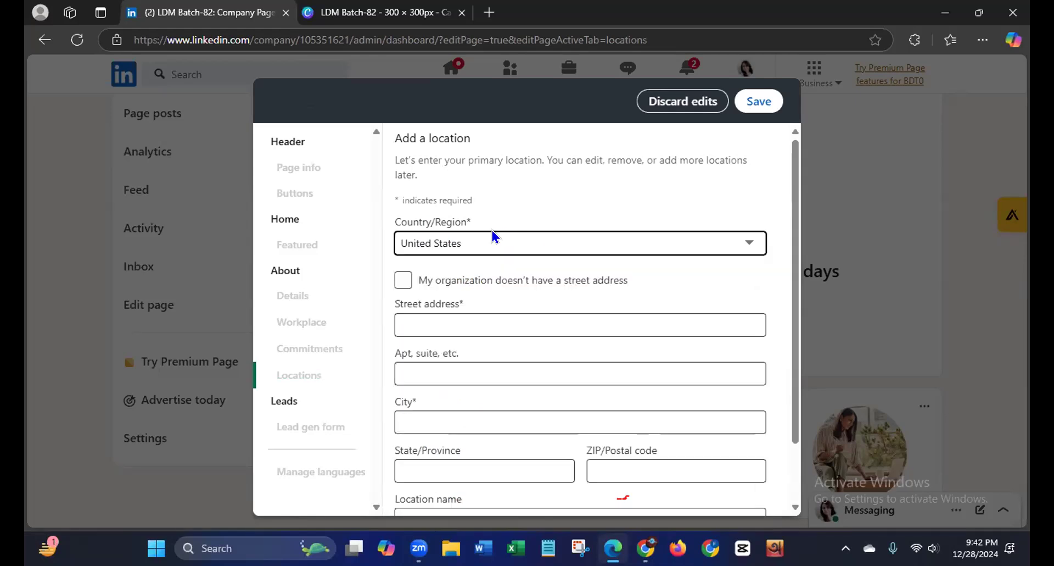
pyautogui.click(468, 239)
pyautogui.click(461, 242)
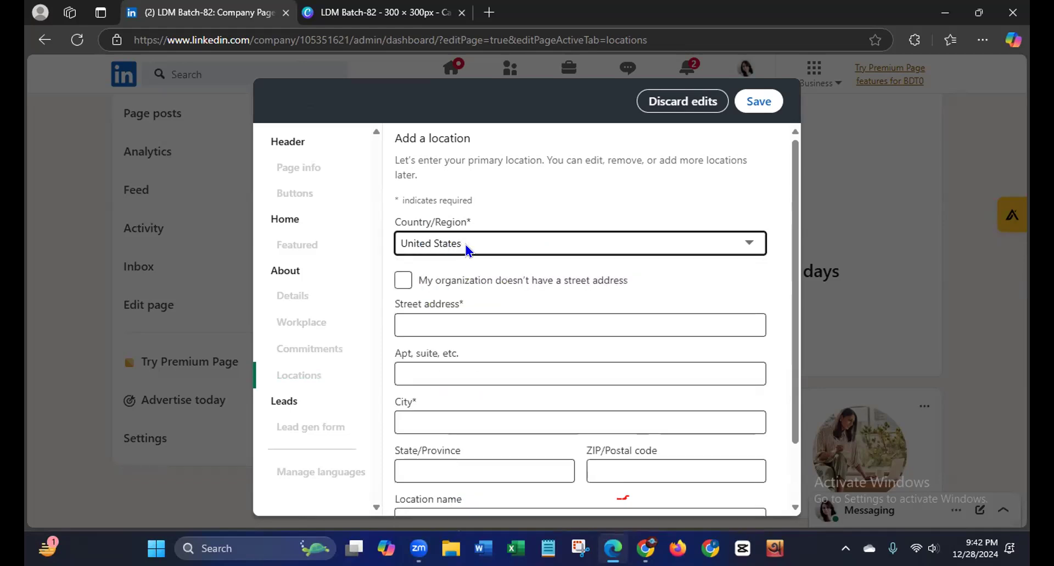
pyautogui.click(454, 243)
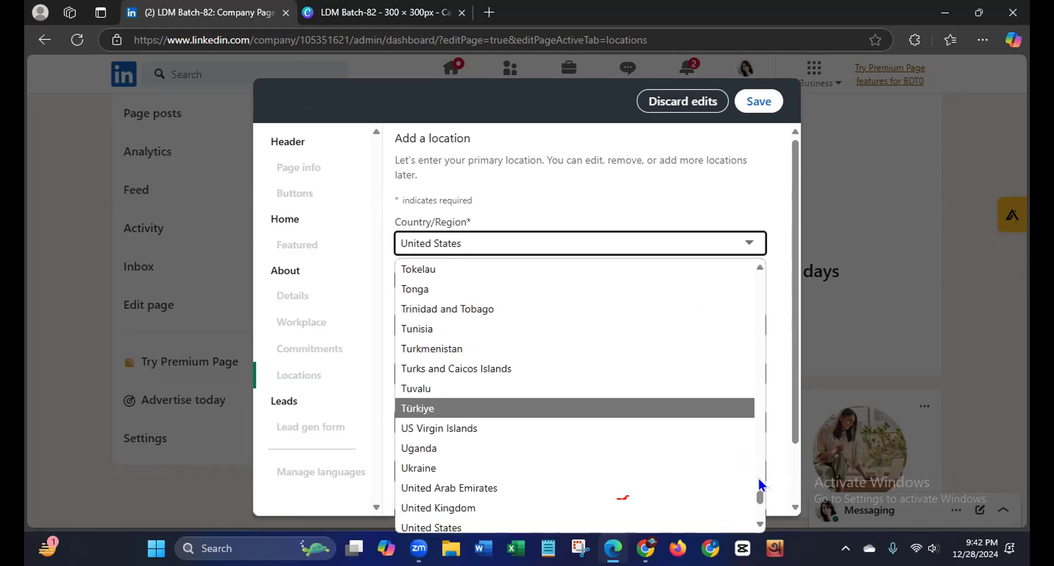
pyautogui.moveTo(760, 491); pyautogui.dragTo(747, 305)
pyautogui.moveTo(755, 252); pyautogui.dragTo(467, 277)
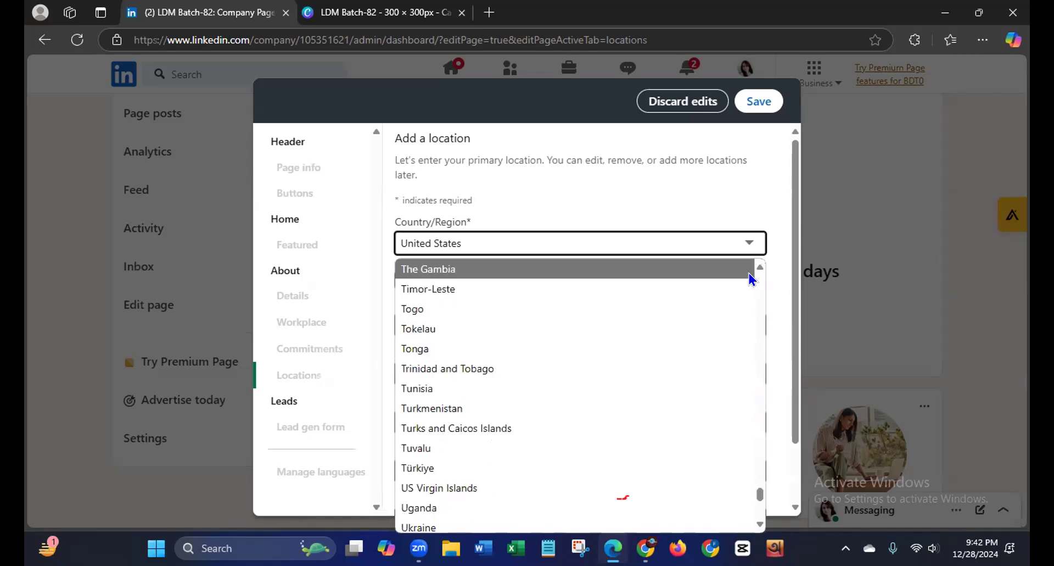
pyautogui.moveTo(761, 491); pyautogui.dragTo(768, 268)
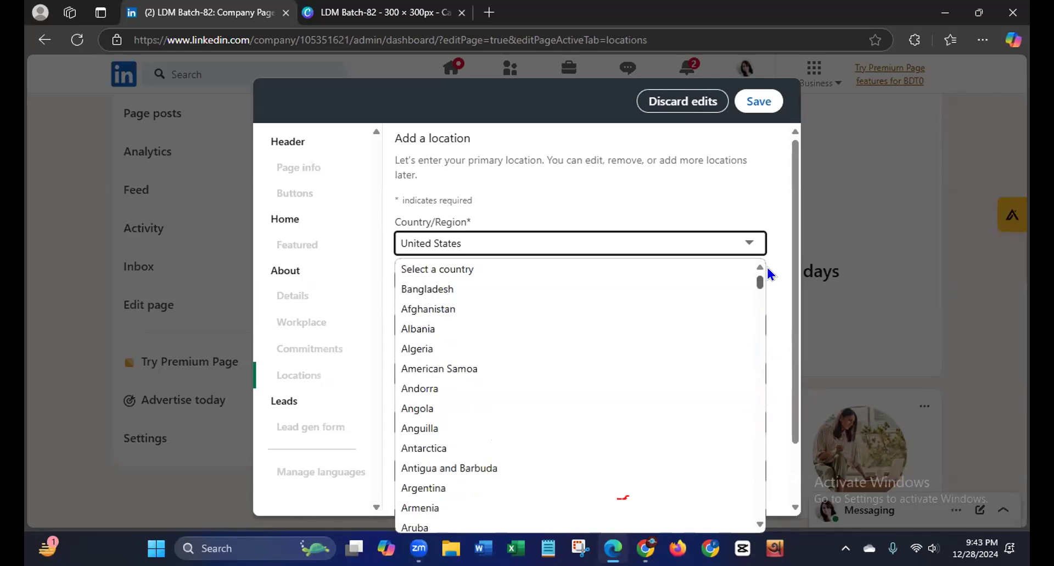
pyautogui.click(478, 289)
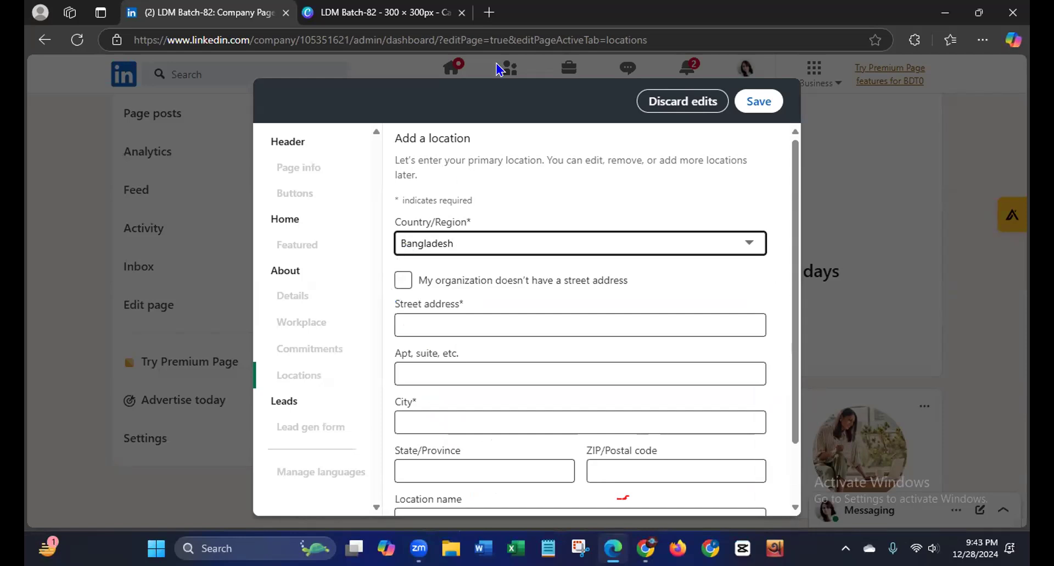
# Mark the organization as having no street address and enter Dhaka as the location's city
pyautogui.click(434, 309)
pyautogui.click(395, 280)
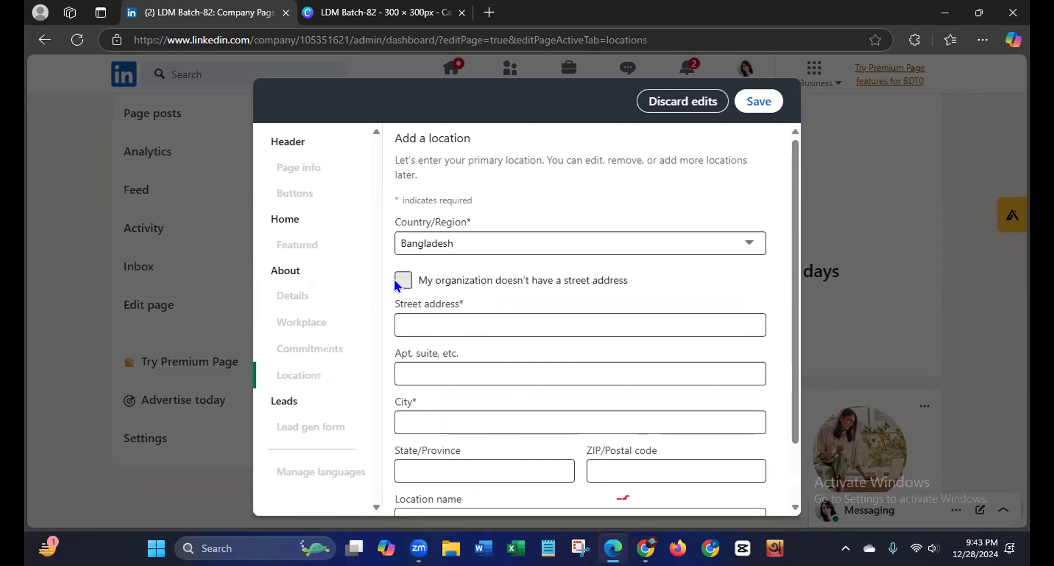
pyautogui.click(395, 280)
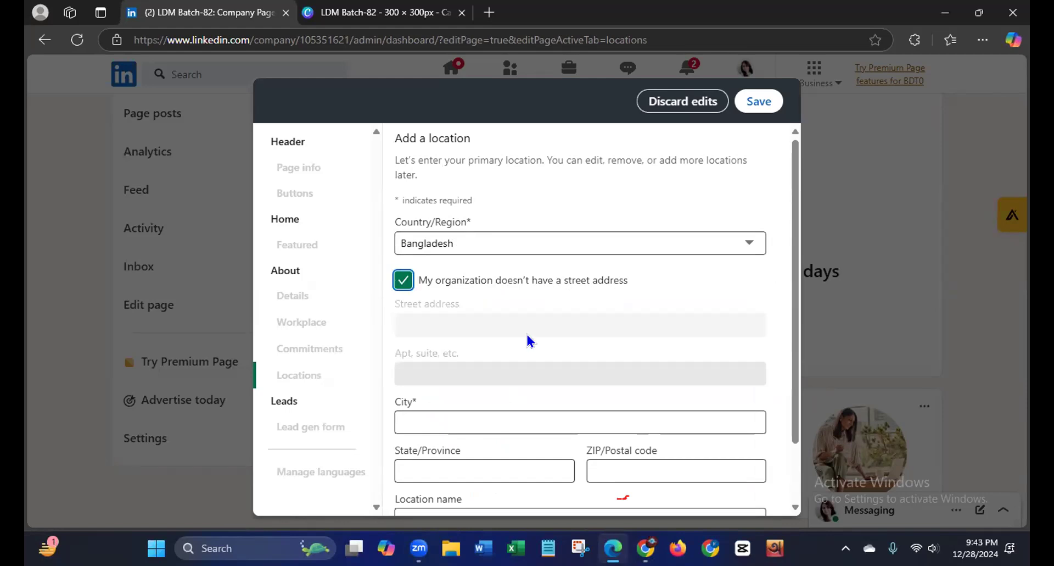
pyautogui.scroll(-2, 493, 365)
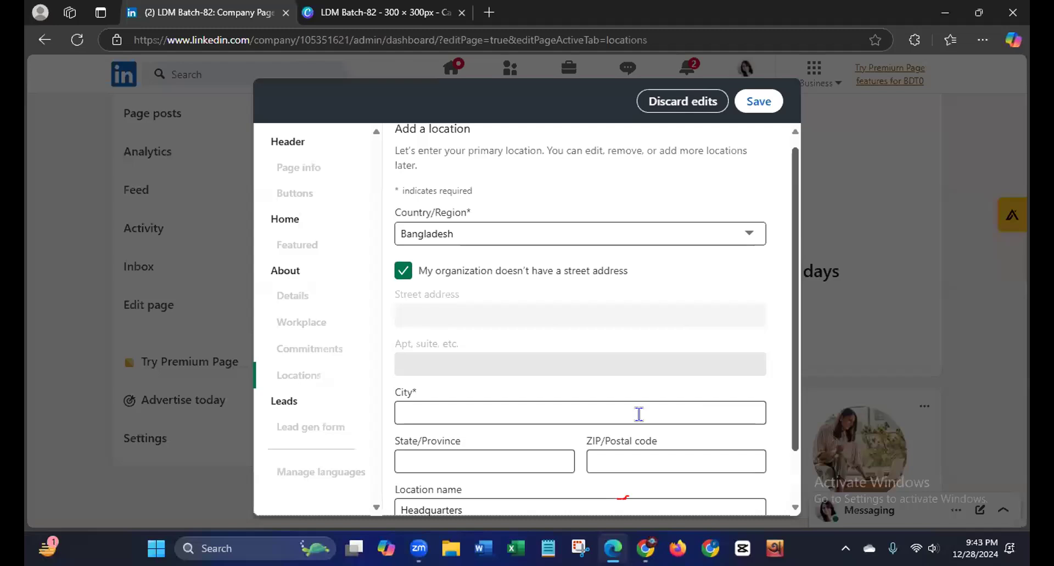
pyautogui.click(488, 360)
pyautogui.write('Dhaka')
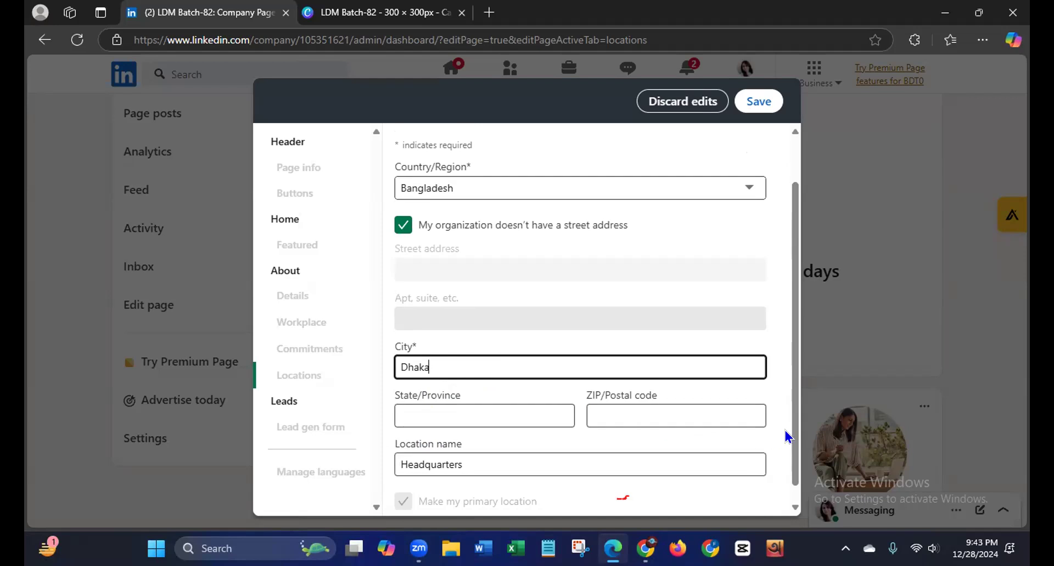
# Try to save the Dhaka location and examine the notice above the location form
pyautogui.moveTo(800, 425); pyautogui.dragTo(796, 484)
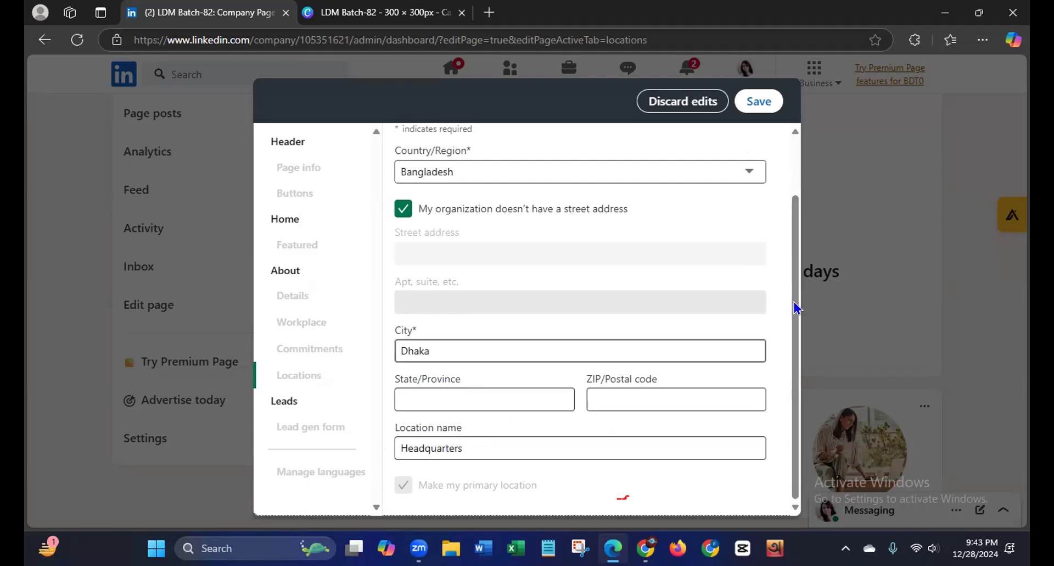
pyautogui.scroll(2, 797, 173)
pyautogui.click(759, 102)
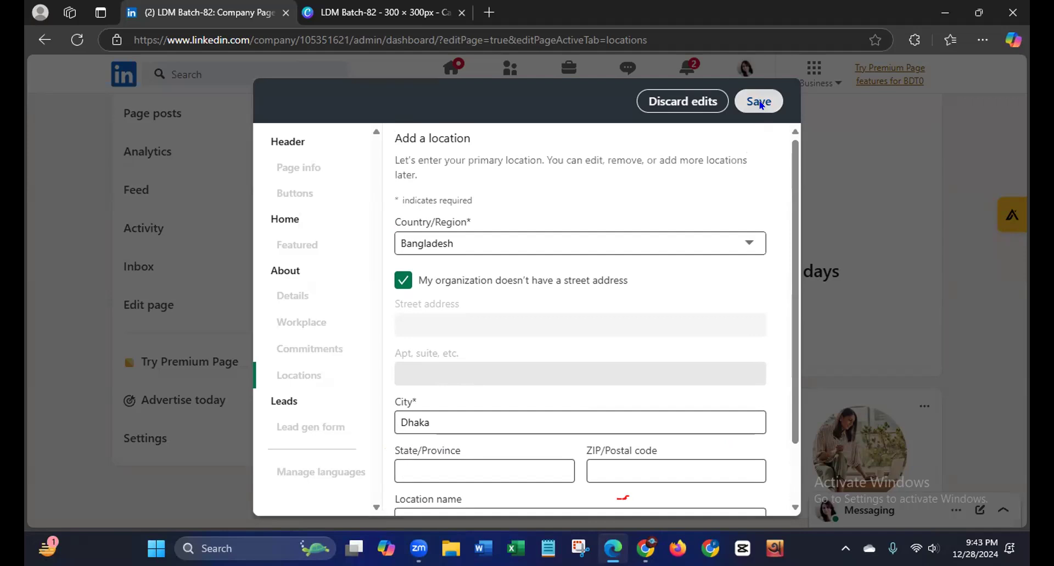
pyautogui.moveTo(415, 136); pyautogui.dragTo(698, 202)
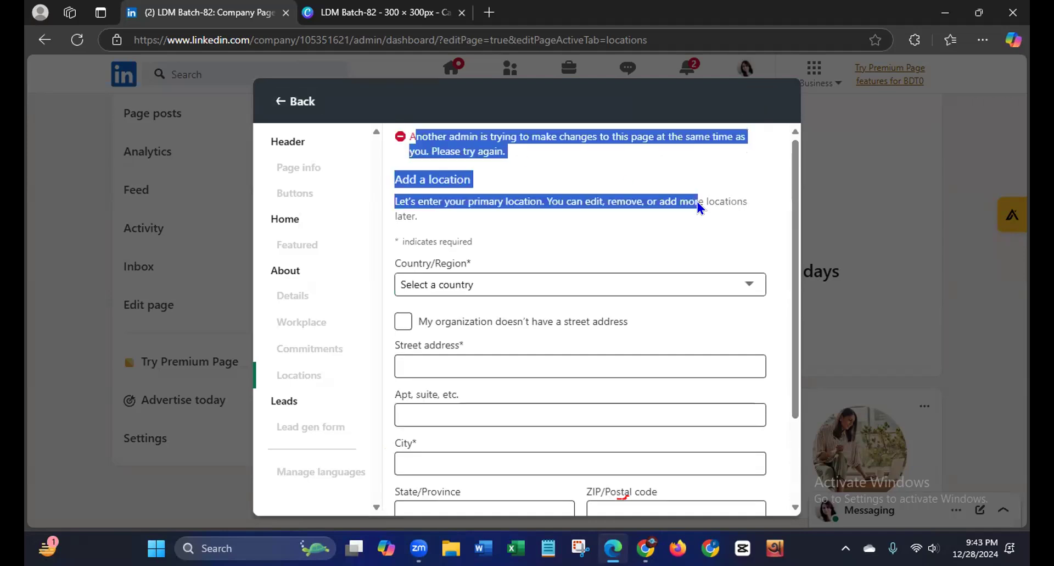
# Discard the unsaved location edits and reopen the page editor at Page info
pyautogui.click(851, 264)
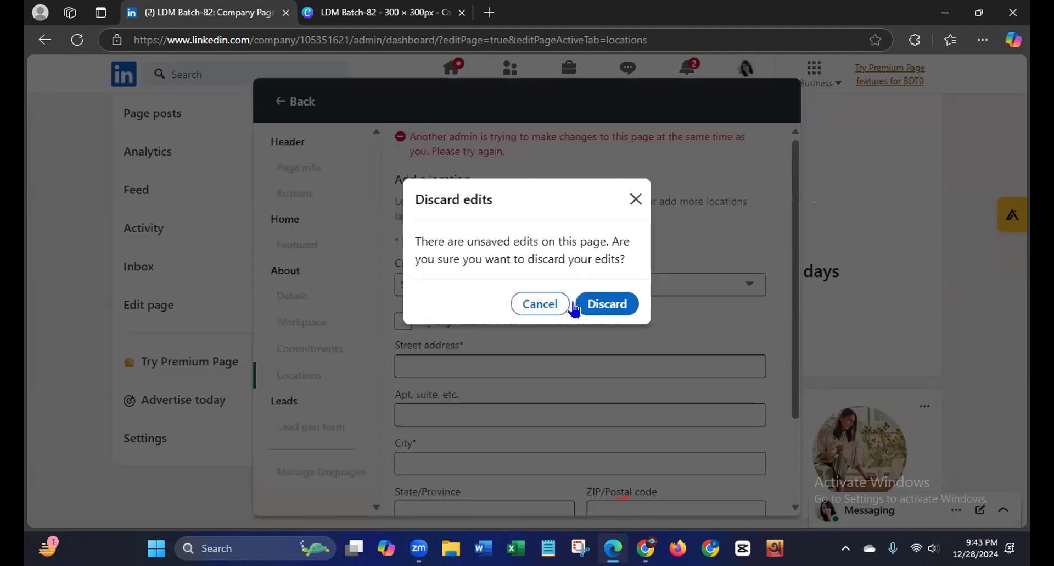
pyautogui.click(607, 304)
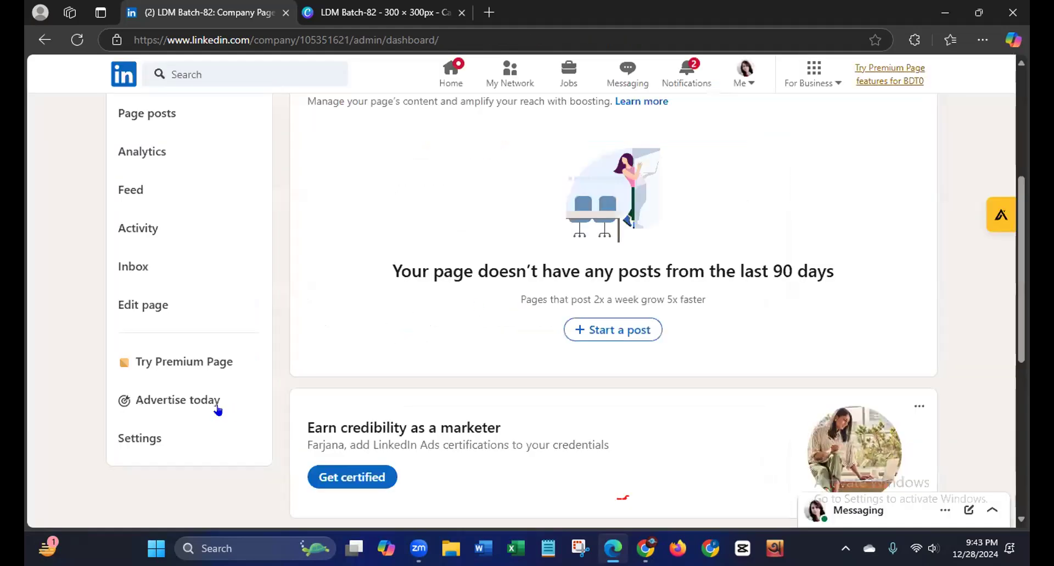
pyautogui.click(144, 305)
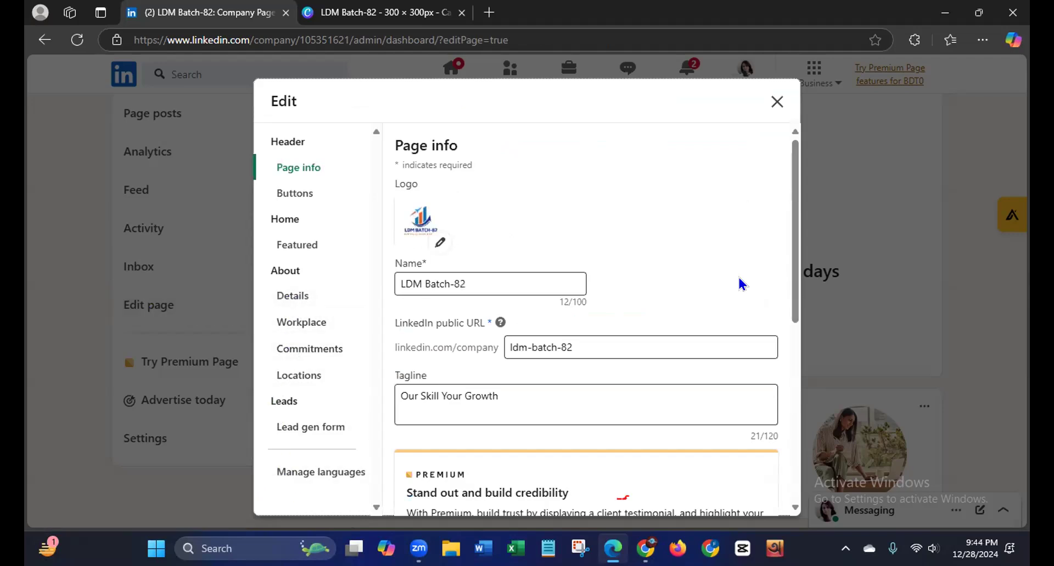
# Look through the Page info form down to its Premium section and close the page editor
pyautogui.scroll(-4, 776, 432)
pyautogui.scroll(-3, 776, 432)
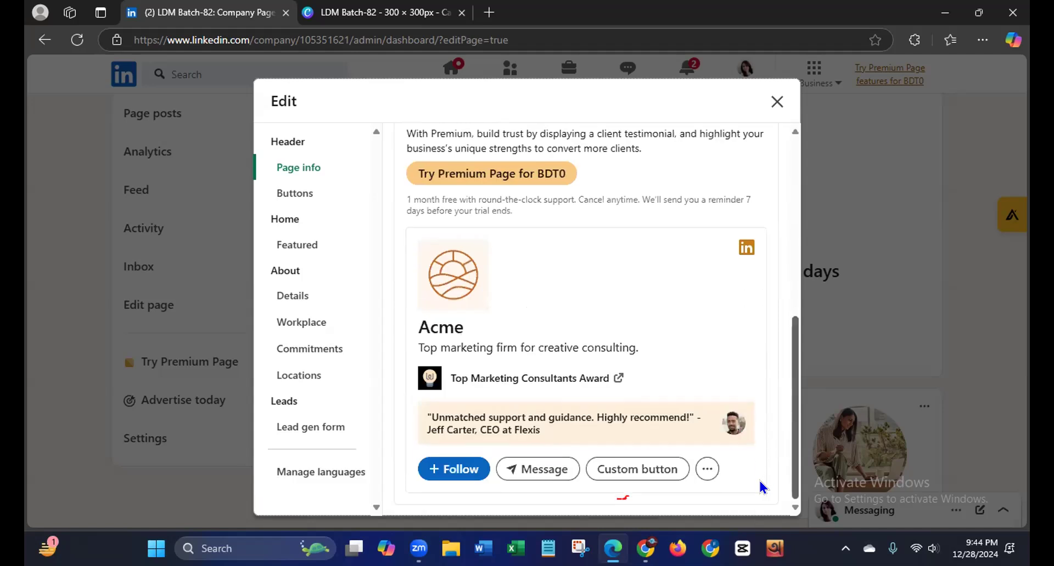
pyautogui.scroll(7, 762, 471)
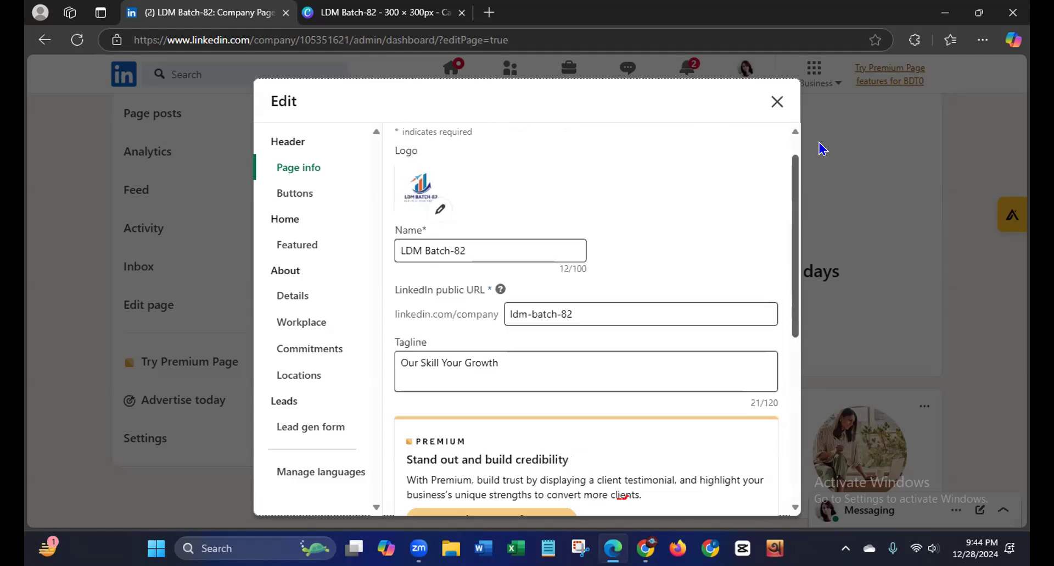
pyautogui.click(776, 103)
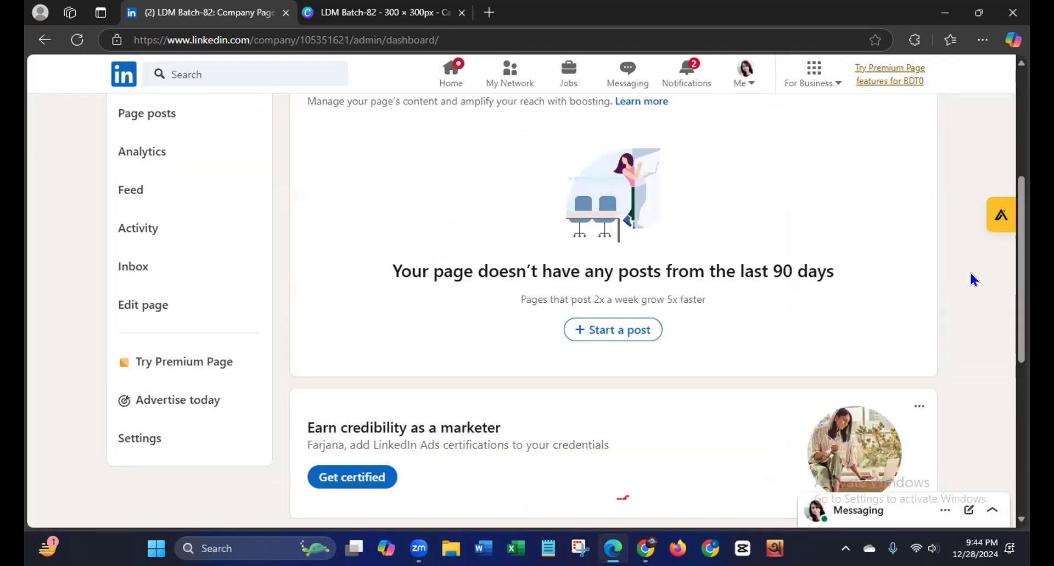
# Try to edit the cover image of the LDM Batch-82 page from its dashboard
pyautogui.moveTo(1022, 279)
pyautogui.mouseDown()
pyautogui.moveTo(1023, 209)
pyautogui.moveTo(1023, 262)
pyautogui.mouseUp()
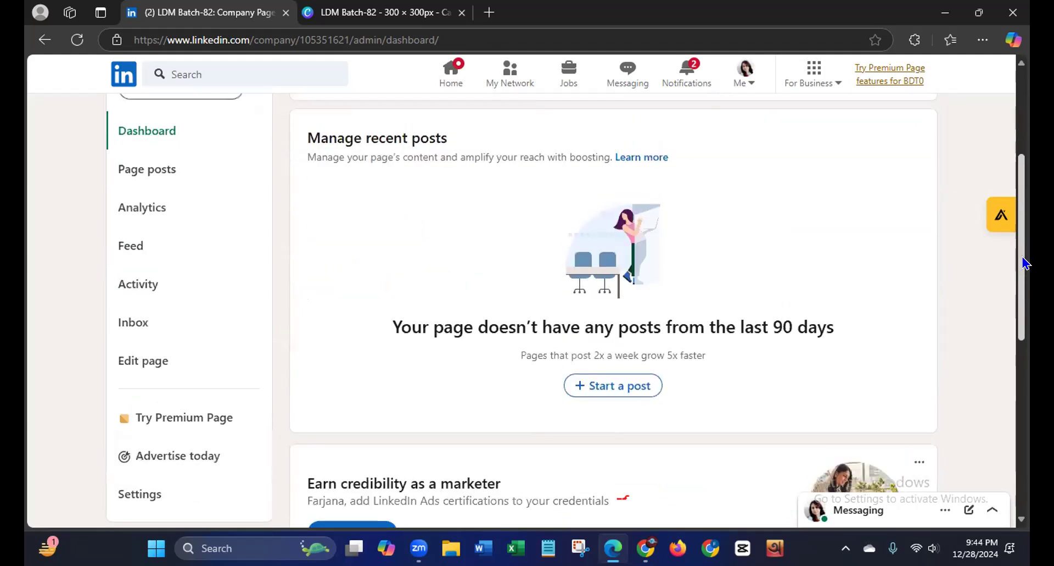
pyautogui.scroll(5, 518, 189)
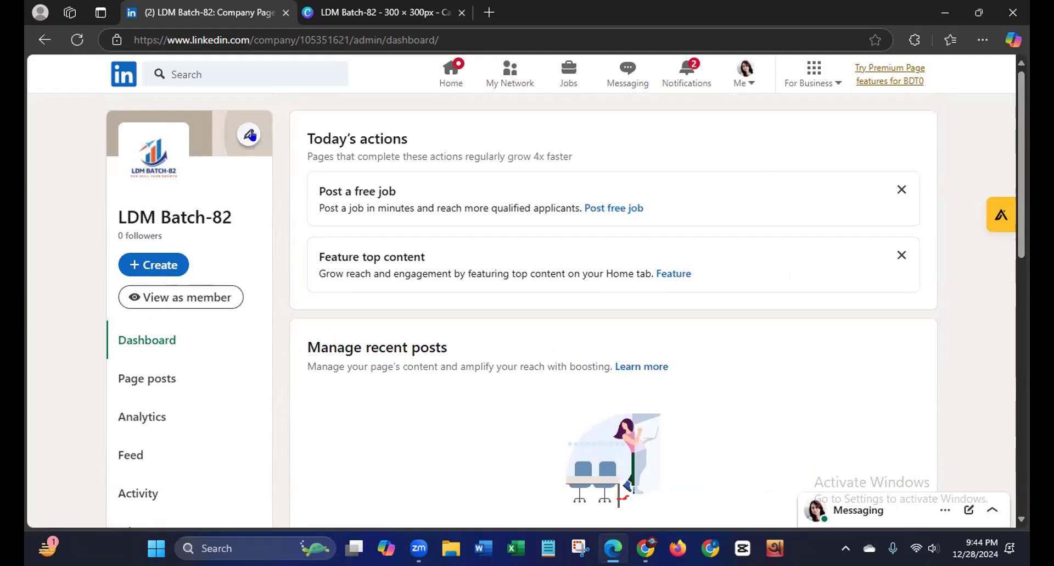
pyautogui.click(249, 134)
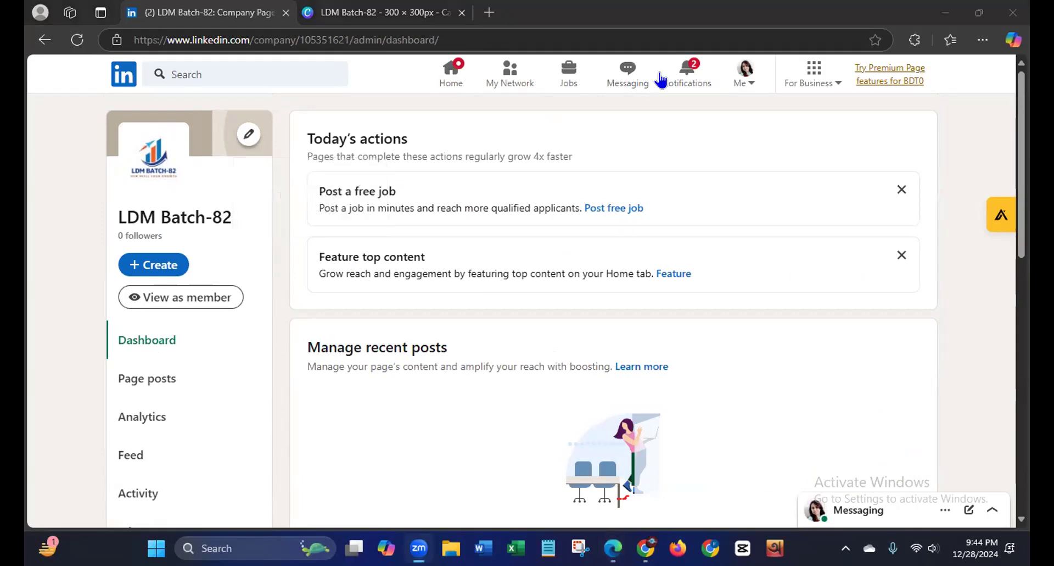
# Switch to the Canva tab and start creating a new custom-size design
pyautogui.click(395, 17)
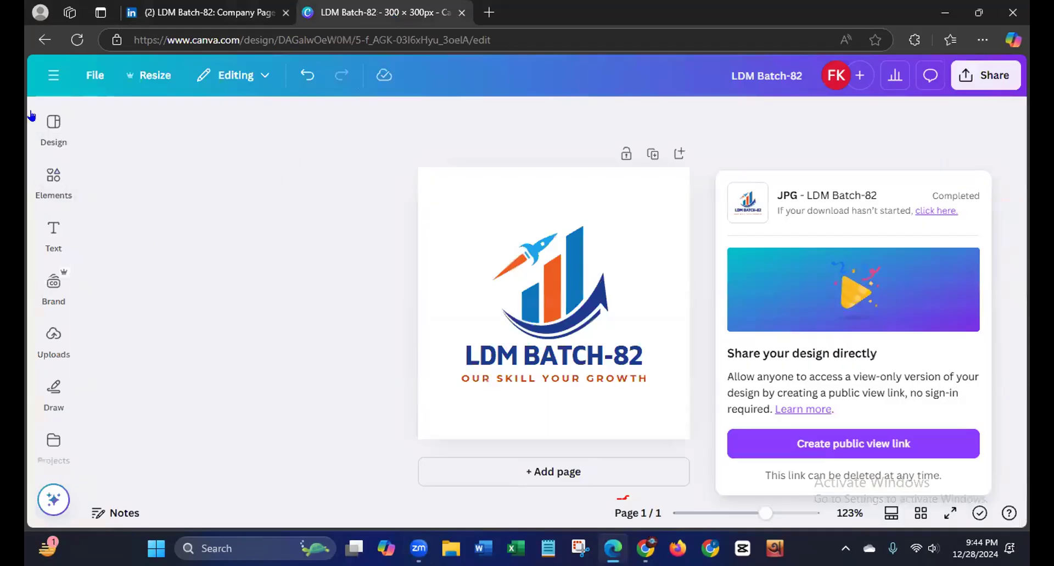
pyautogui.click(54, 122)
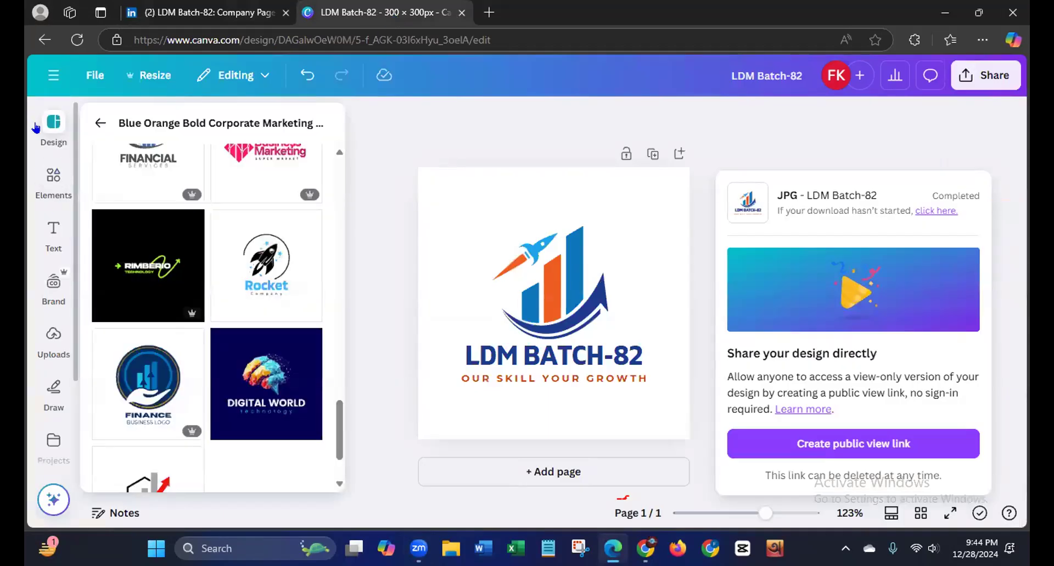
pyautogui.click(53, 77)
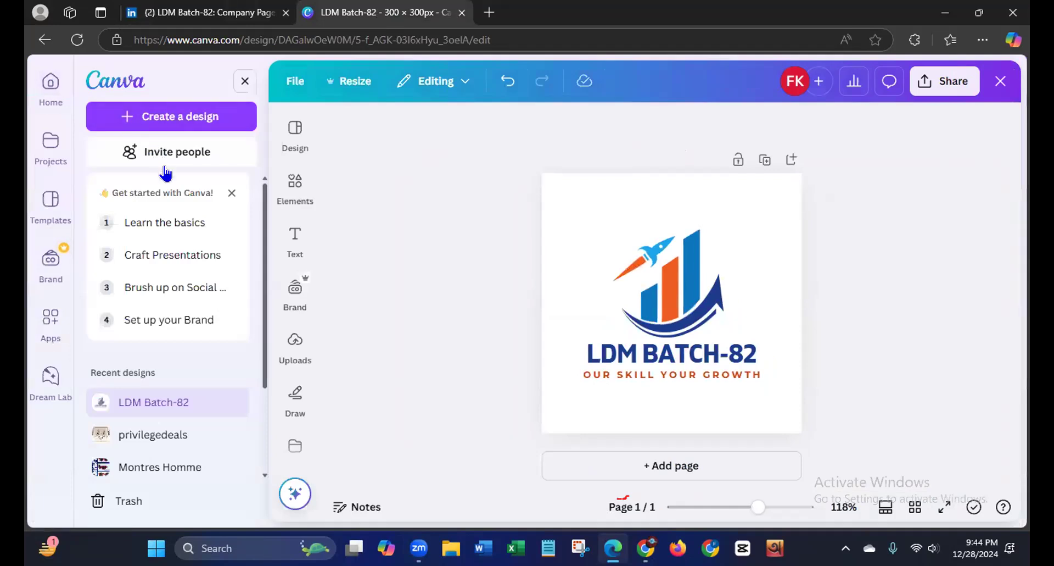
pyautogui.click(184, 122)
# Set the custom size to 1128 px wide and 191 px high and create the new design
pyautogui.press('BackSpace')
pyautogui.press('BackSpace')
pyautogui.press('BackSpace')
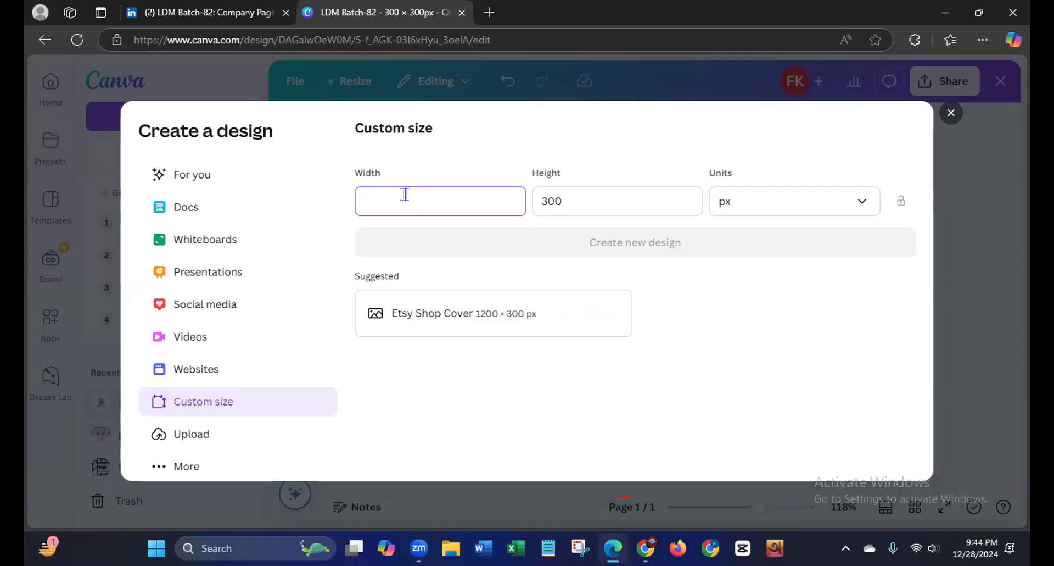
pyautogui.write('11')
pyautogui.write('28')
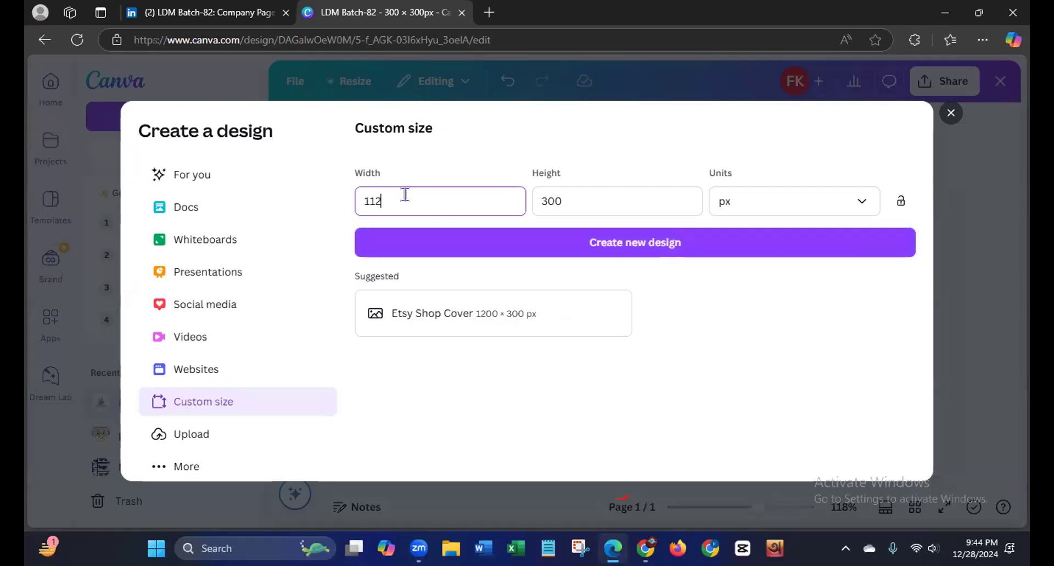
pyautogui.click(569, 191)
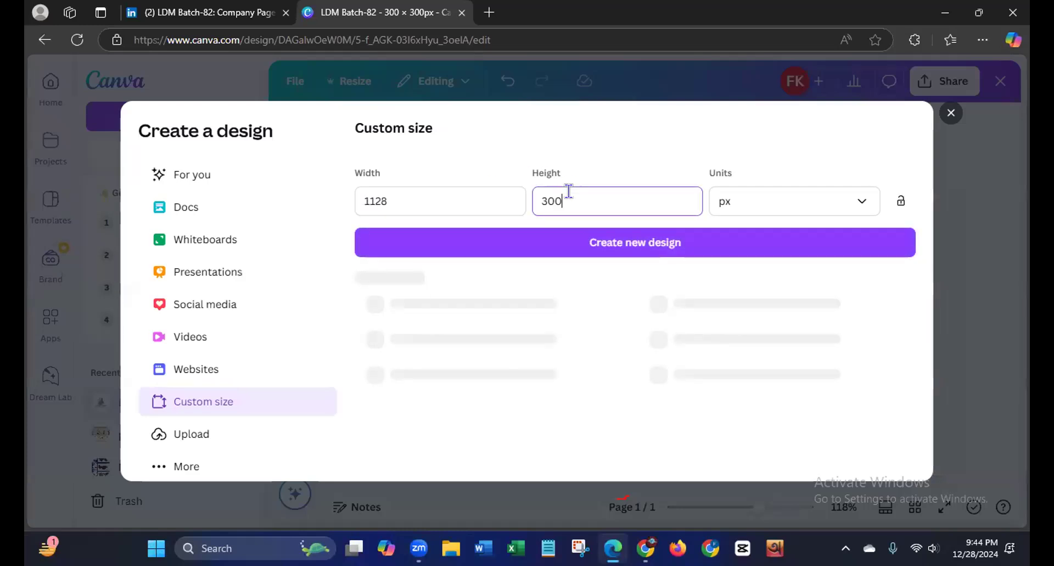
pyautogui.press('BackSpace')
pyautogui.press('BackSpace')
pyautogui.press('BackSpace')
pyautogui.write('191')
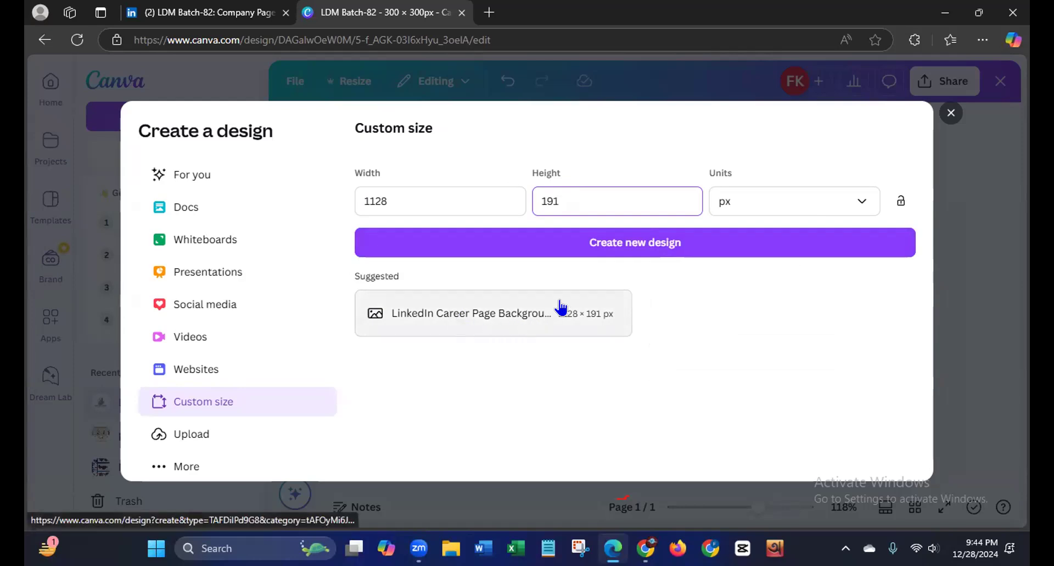
pyautogui.click(633, 246)
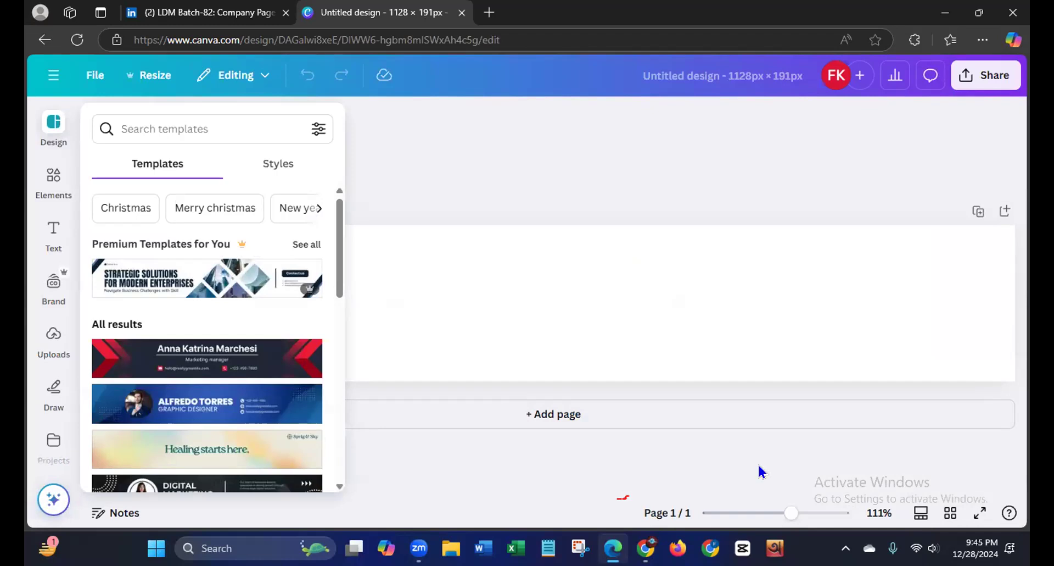
# Find the purple and white "Professional Marketing Agency" banner among the templates and apply it to the page
pyautogui.moveTo(337, 285); pyautogui.dragTo(326, 417)
pyautogui.scroll(-4, 327, 417)
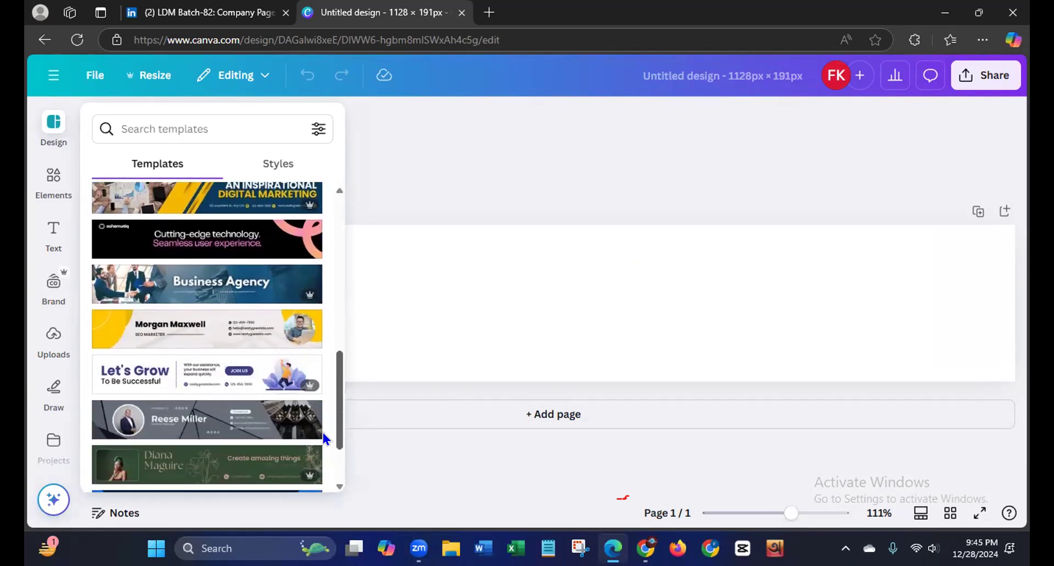
pyautogui.scroll(-1, 319, 466)
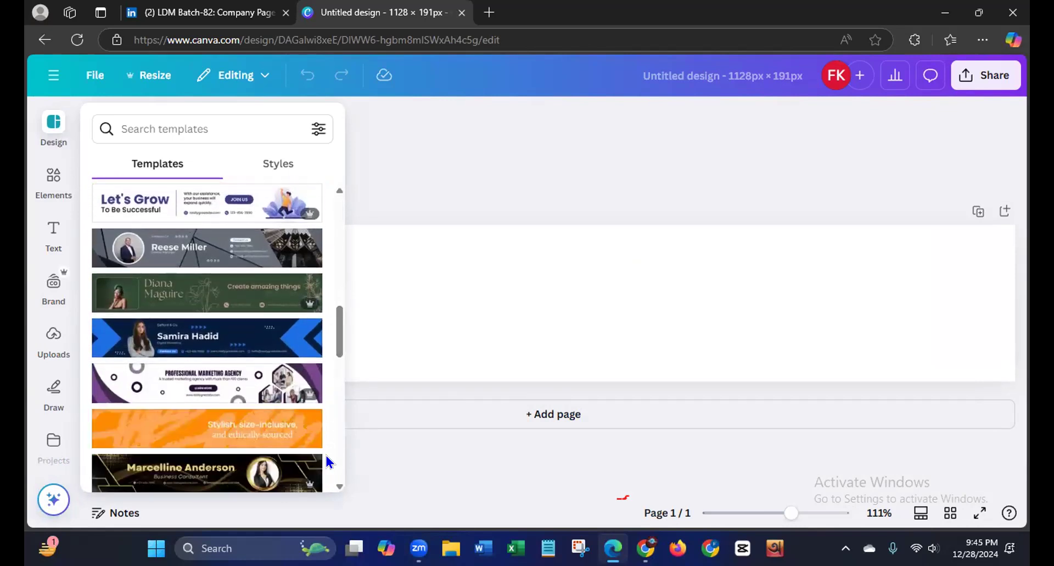
pyautogui.click(218, 383)
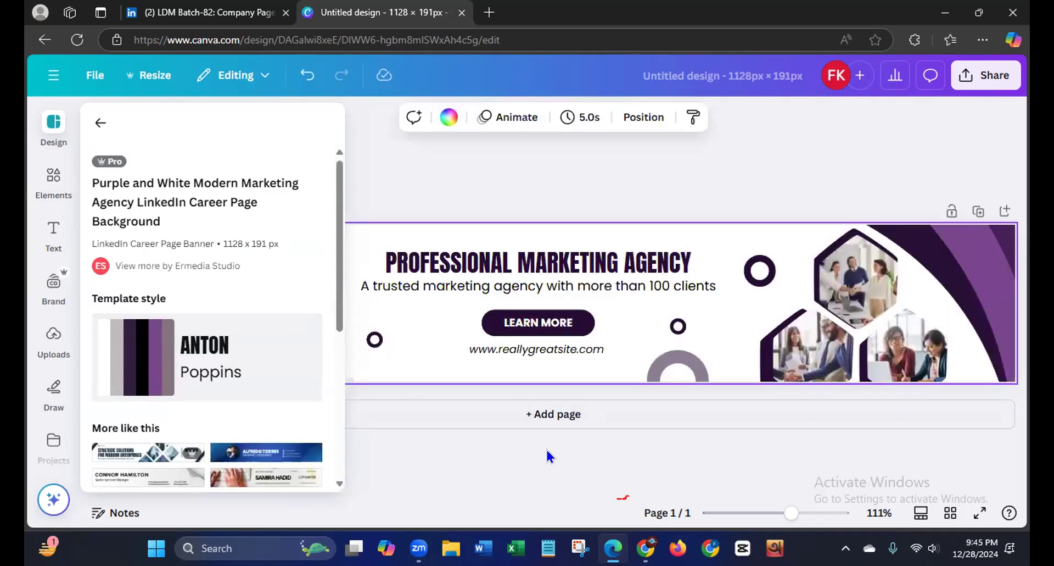
# Upload the LDM Batch-82 logo from Downloads and place it in the banner's upper hexagonal photo frame
pyautogui.click(49, 340)
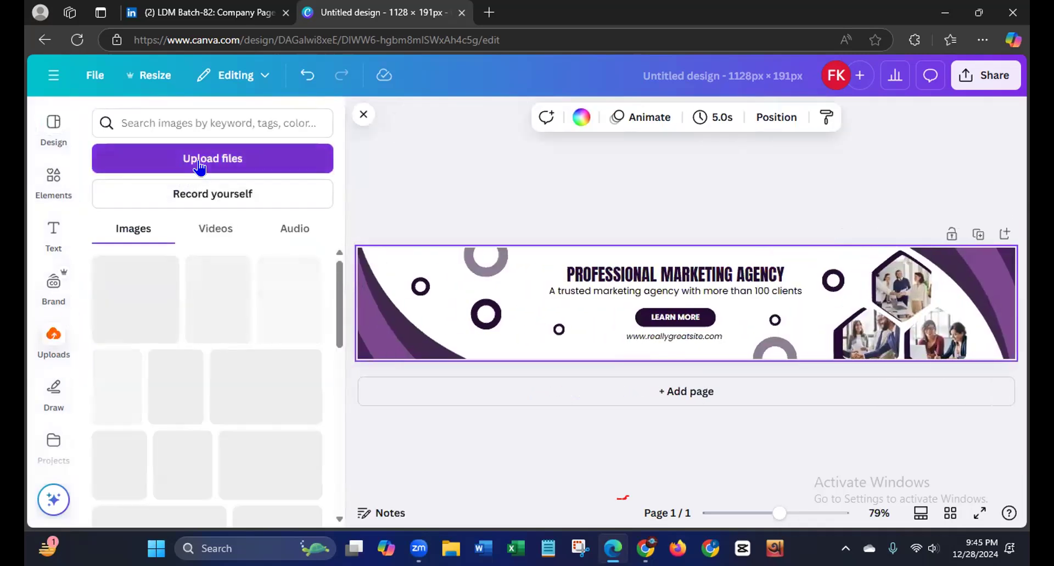
pyautogui.click(199, 165)
pyautogui.click(203, 139)
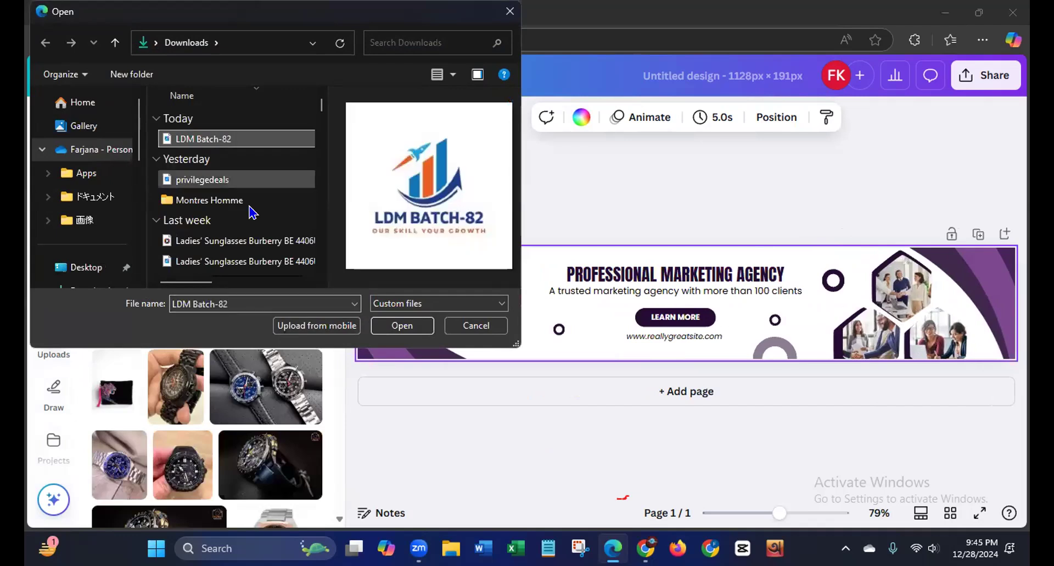
pyautogui.click(380, 324)
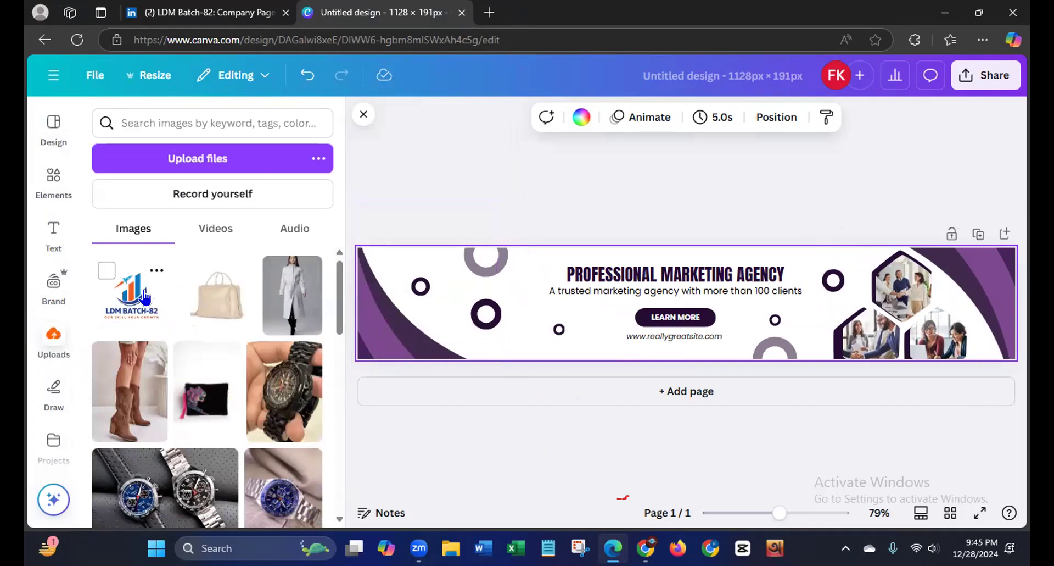
pyautogui.click(126, 302)
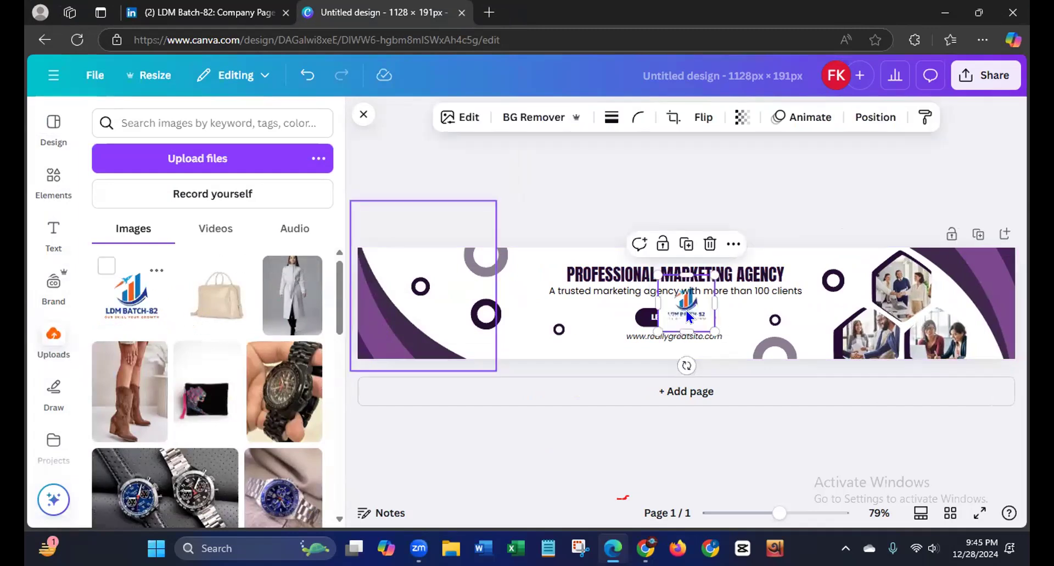
pyautogui.moveTo(696, 301); pyautogui.dragTo(903, 292)
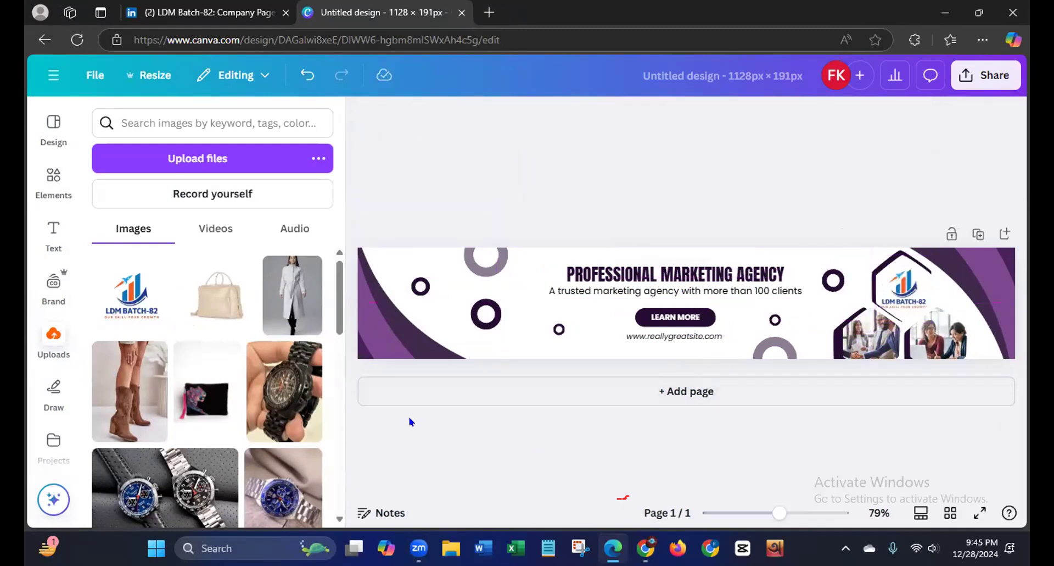
# Replace the banner's heading text with "LDM BATCH-82"
pyautogui.click(785, 271)
pyautogui.click(784, 272)
pyautogui.press('BackSpace')
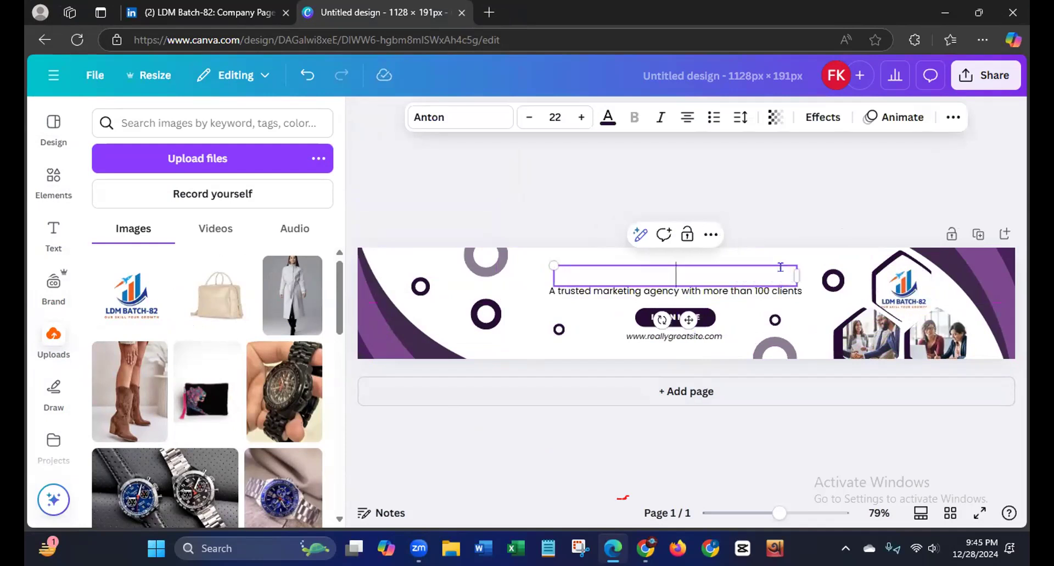
pyautogui.write('LDM BAT')
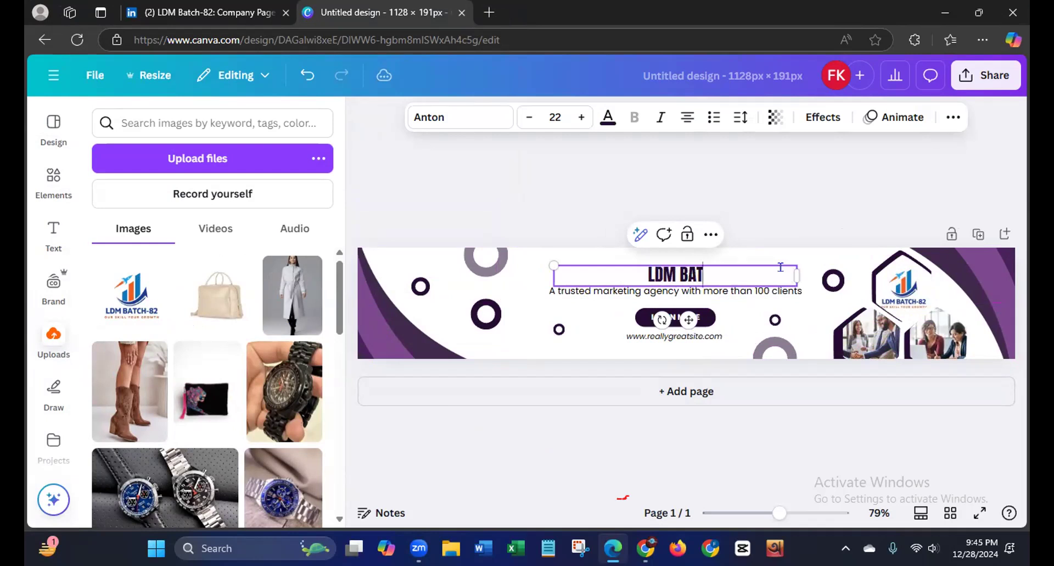
pyautogui.write('CH-82')
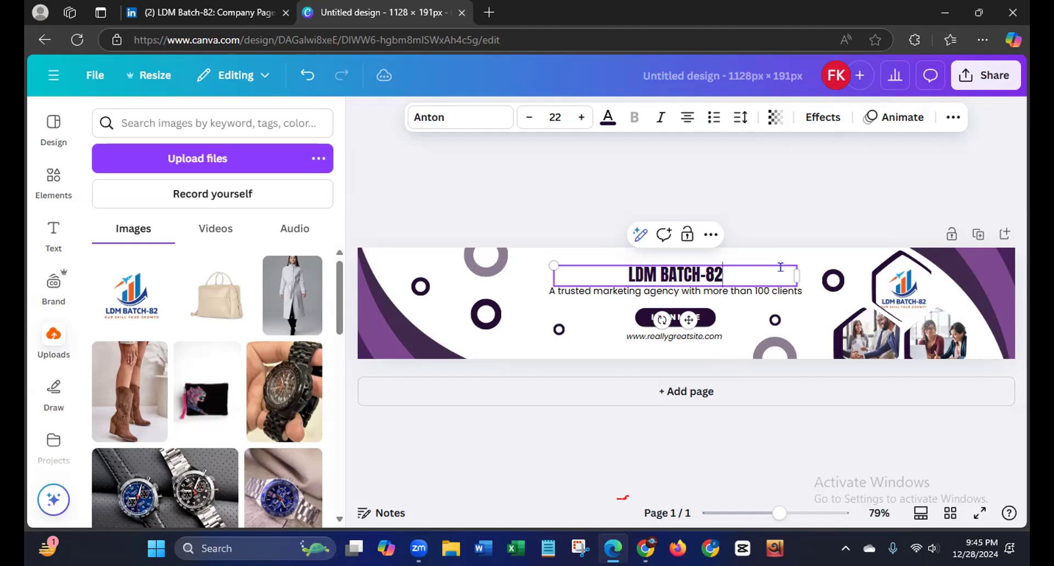
# Replace the subtitle below the heading with "our skill your growth"
pyautogui.click(802, 291)
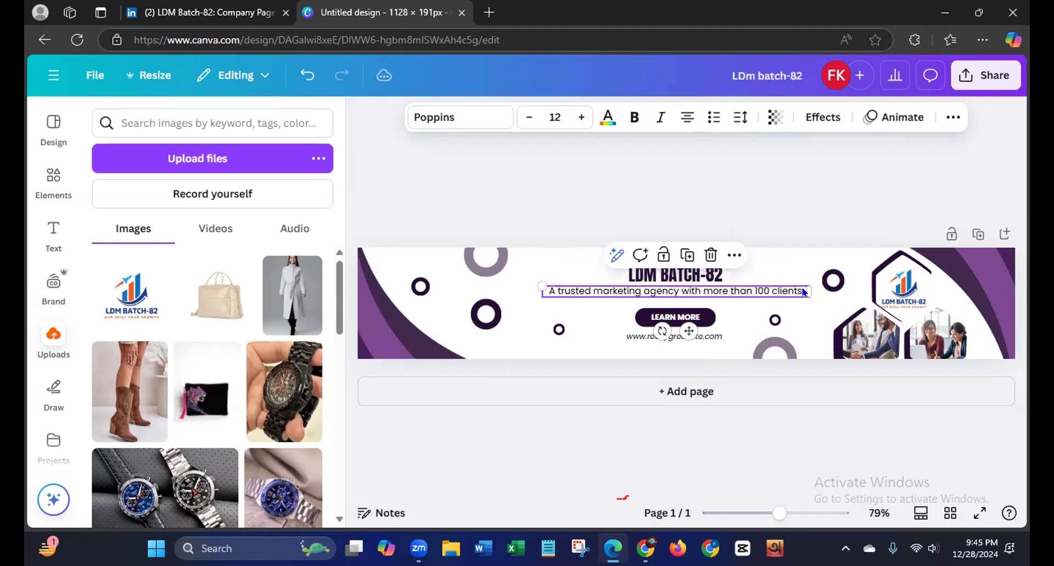
pyautogui.doubleClick(801, 290)
pyautogui.press('BackSpace')
pyautogui.write('our skill')
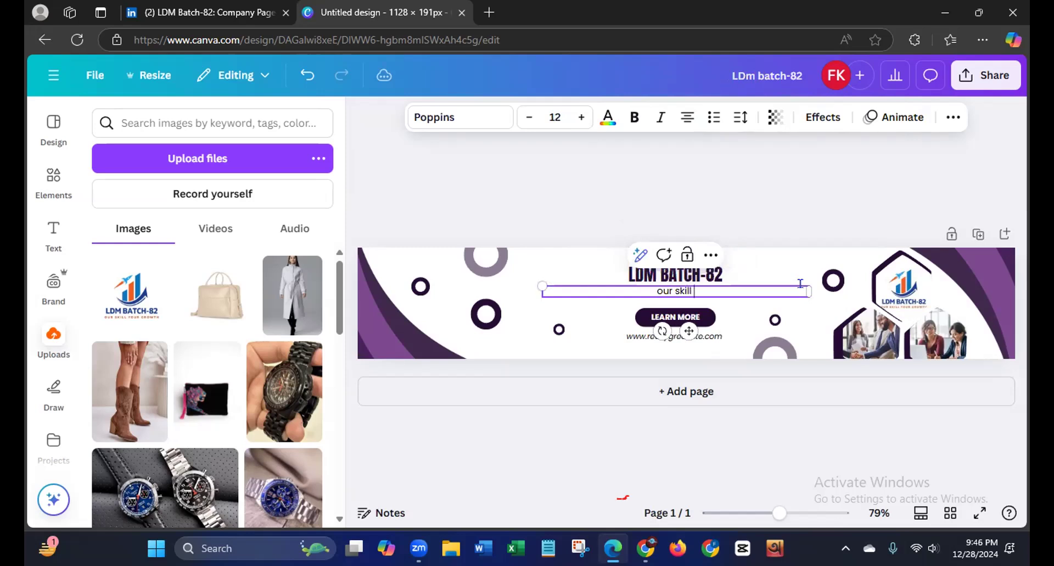
pyautogui.write(' your growth')
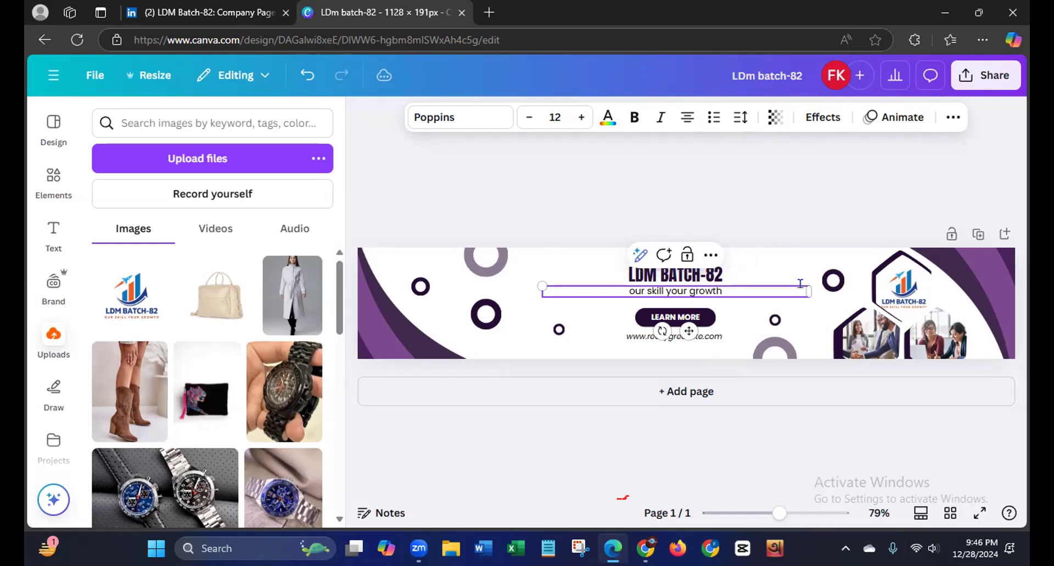
# Enlarge the LDM BATCH-82 heading to a font size of about 27.7 and center it above the slightly lowered tagline
pyautogui.click(675, 278)
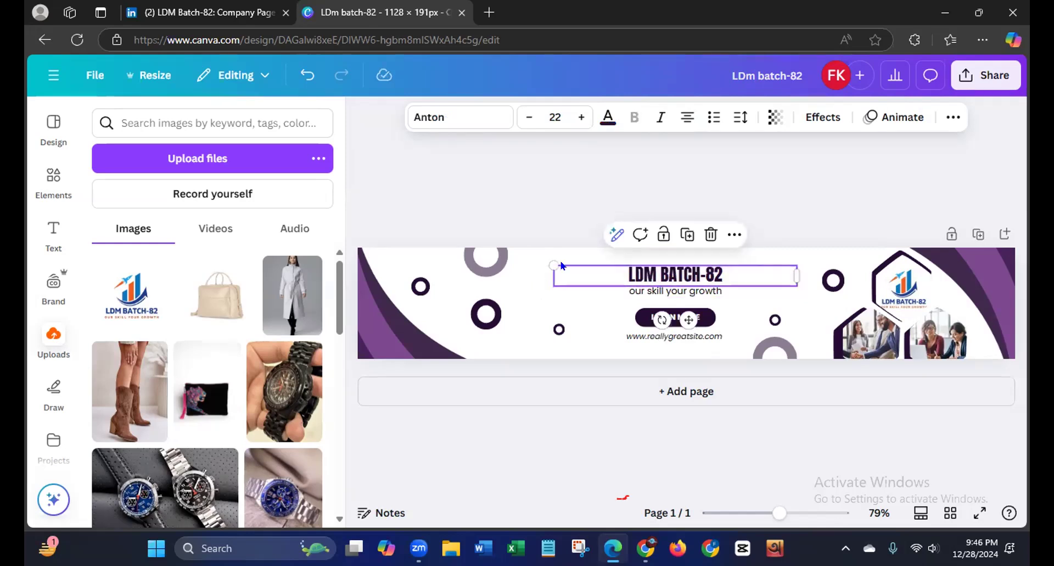
pyautogui.moveTo(549, 262); pyautogui.dragTo(658, 279)
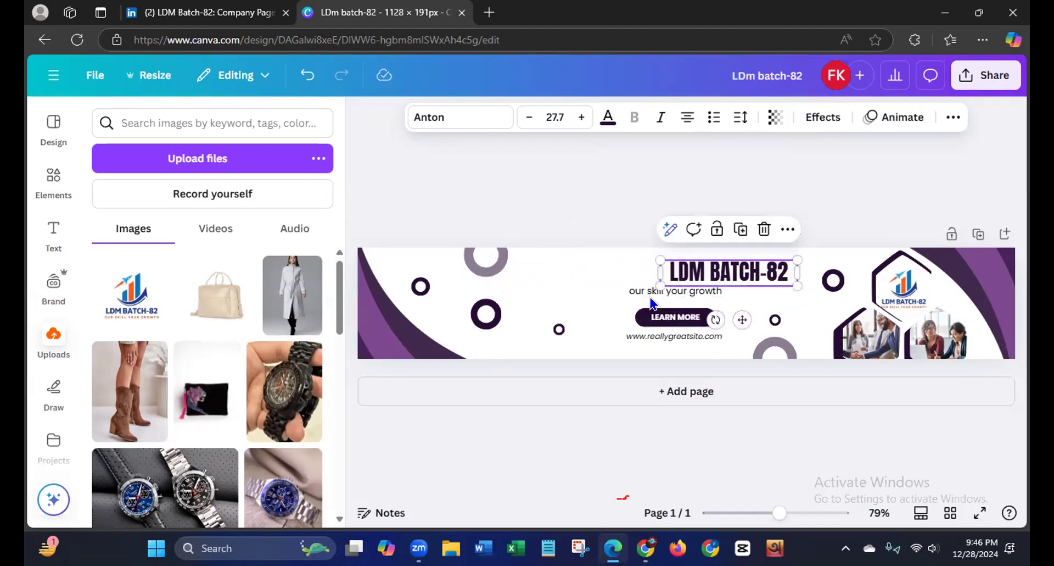
pyautogui.click(632, 292)
pyautogui.moveTo(686, 329); pyautogui.dragTo(687, 336)
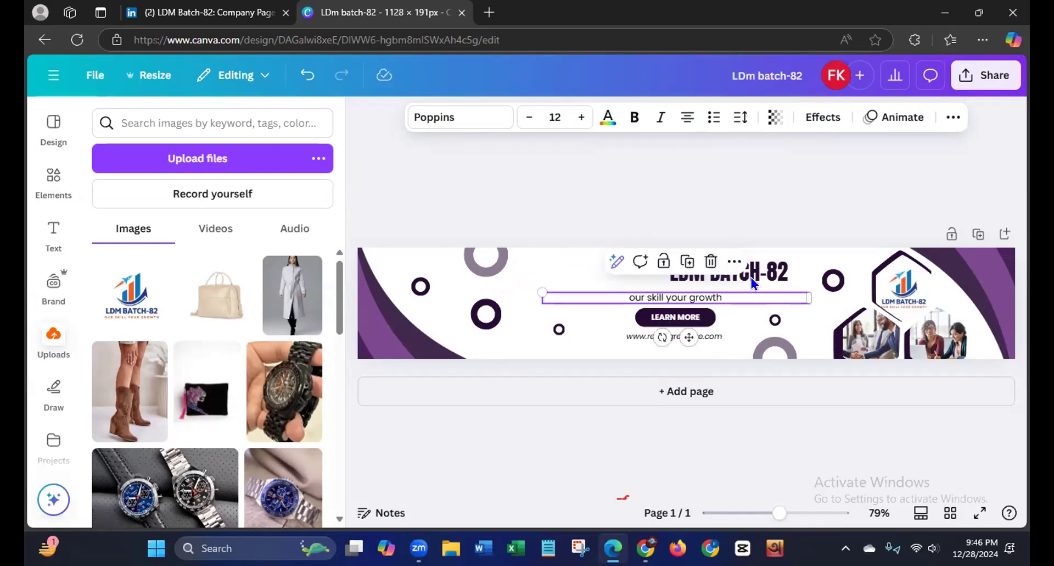
pyautogui.moveTo(752, 278); pyautogui.dragTo(695, 271)
# Delete the website address from the banner and move the LEARN MORE button with its label slightly down
pyautogui.click(677, 334)
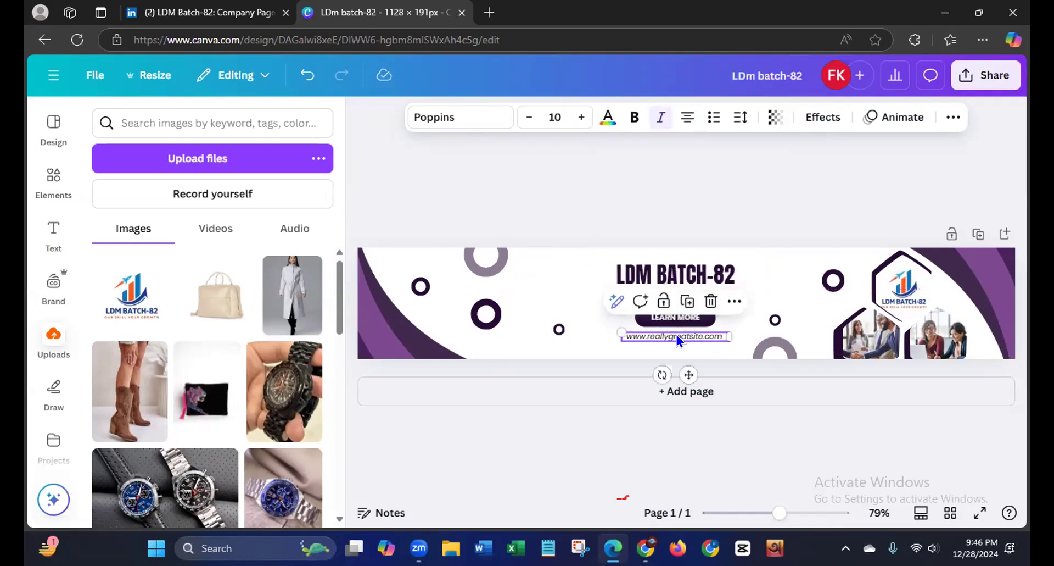
pyautogui.press('Delete')
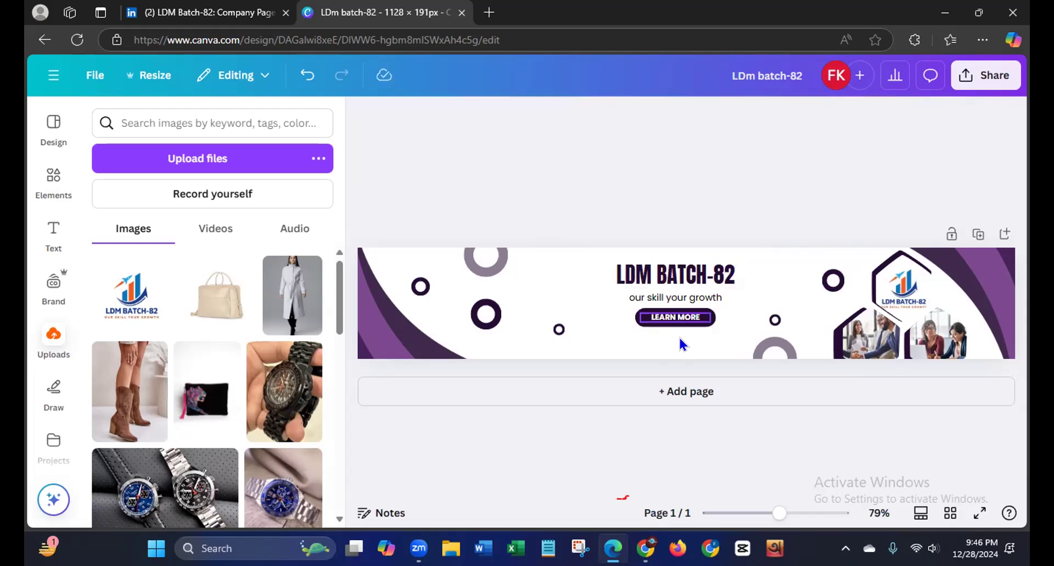
pyautogui.click(641, 324)
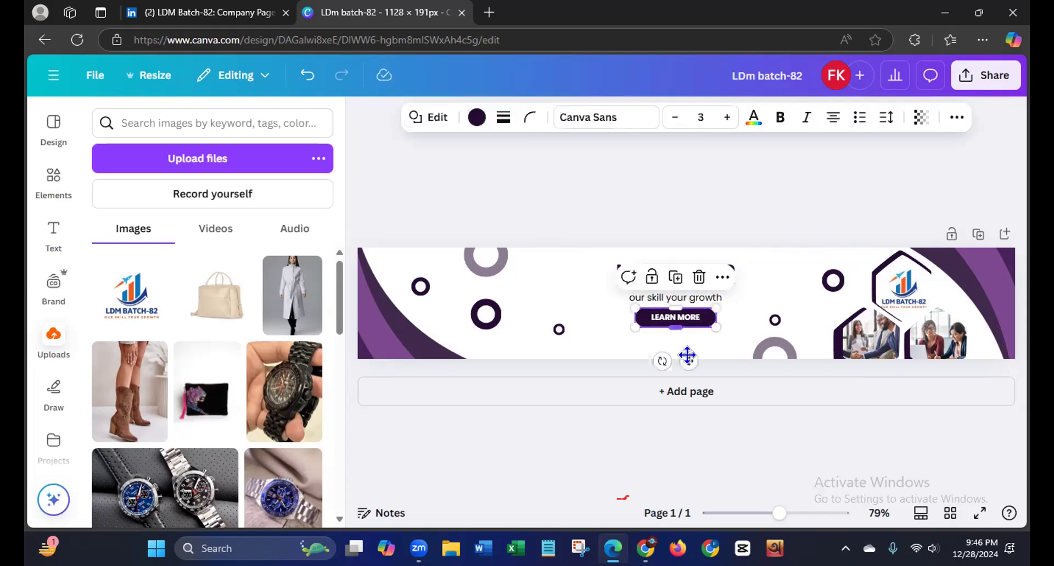
pyautogui.moveTo(687, 360)
pyautogui.mouseDown()
pyautogui.moveTo(690, 374)
pyautogui.moveTo(685, 364)
pyautogui.mouseUp()
pyautogui.click(689, 313)
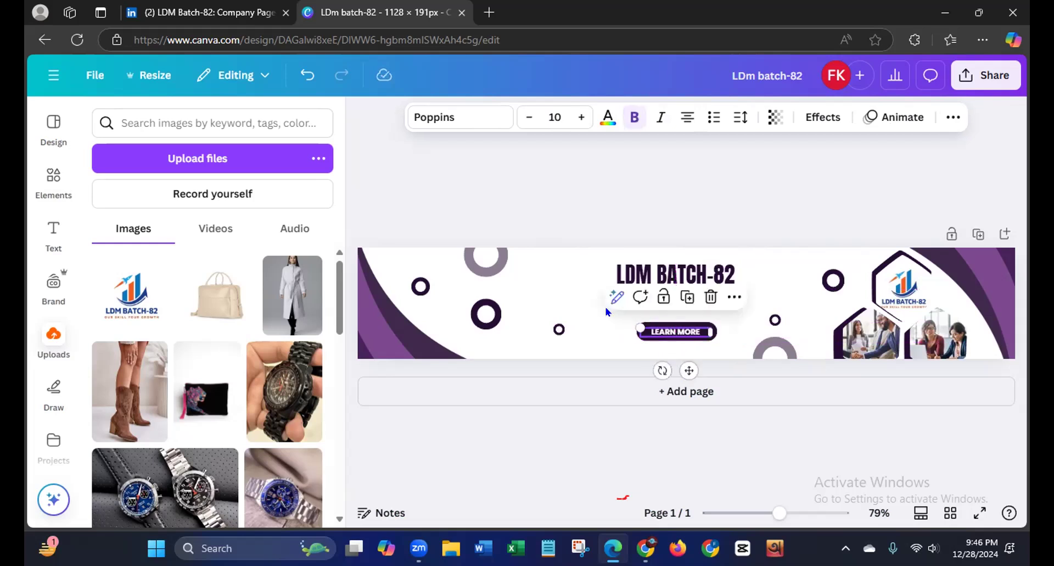
# Move the tagline down to just above the LEARN MORE button and lower the LDM BATCH-82 heading slightly
pyautogui.click(570, 263)
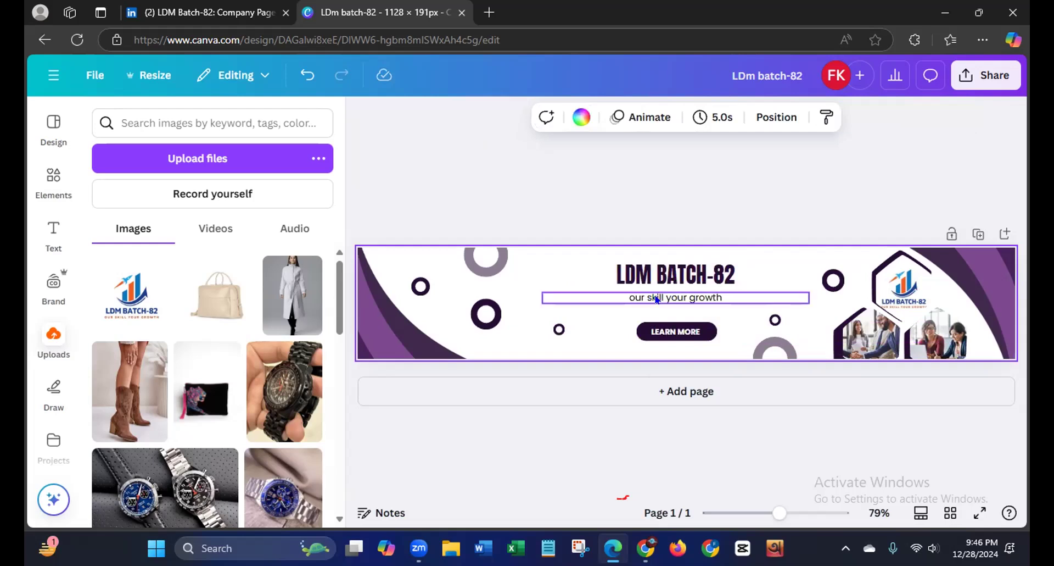
pyautogui.click(661, 293)
pyautogui.moveTo(684, 330); pyautogui.dragTo(683, 341)
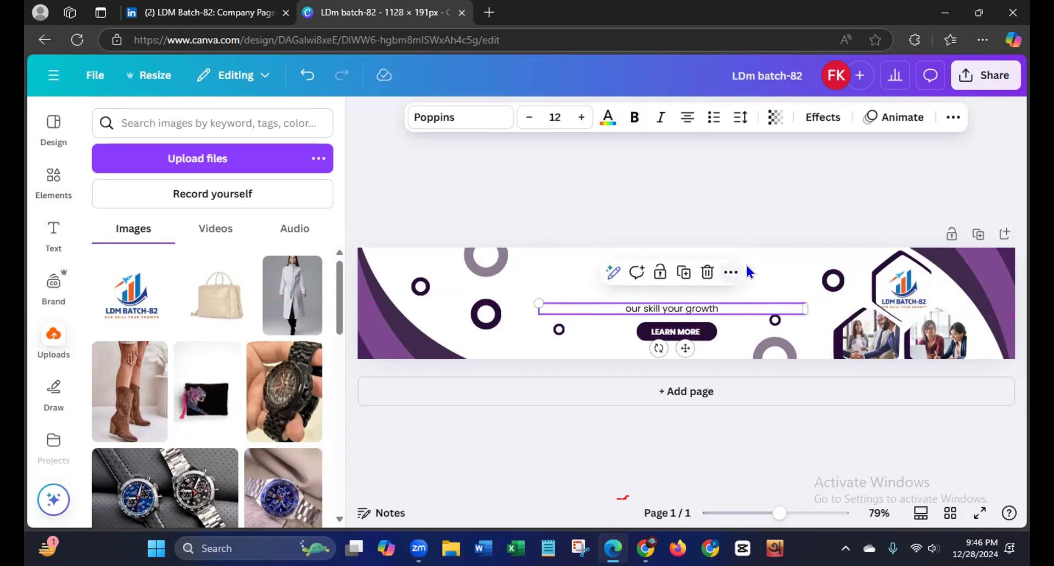
pyautogui.click(711, 288)
pyautogui.moveTo(697, 278); pyautogui.dragTo(697, 289)
pyautogui.click(771, 214)
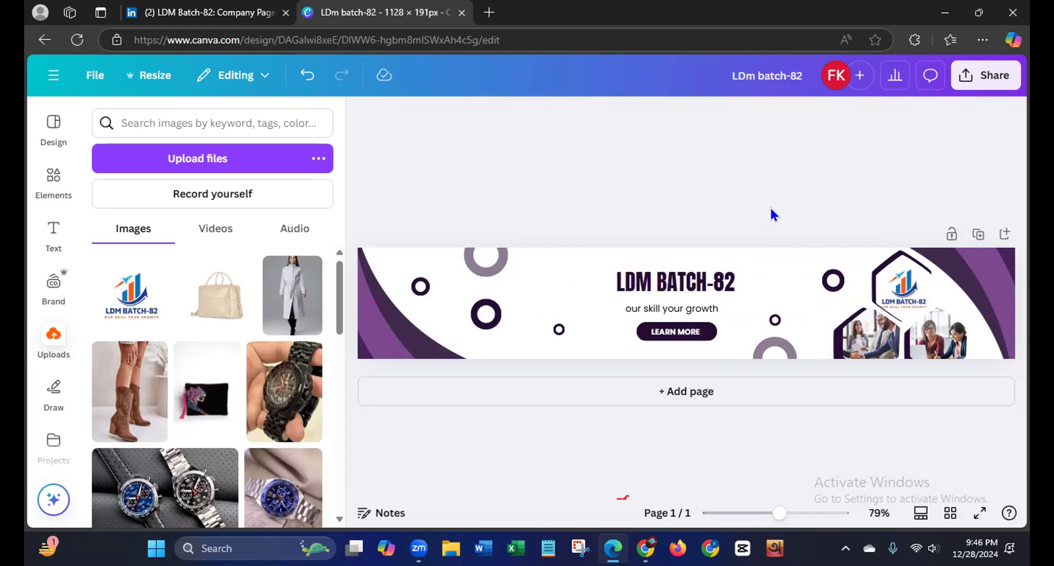
# Recolor the banner's left wave with the logo's colors: light blue #4381ba corner band, dark blue #233d7e middle band and orange inner band
pyautogui.click(382, 324)
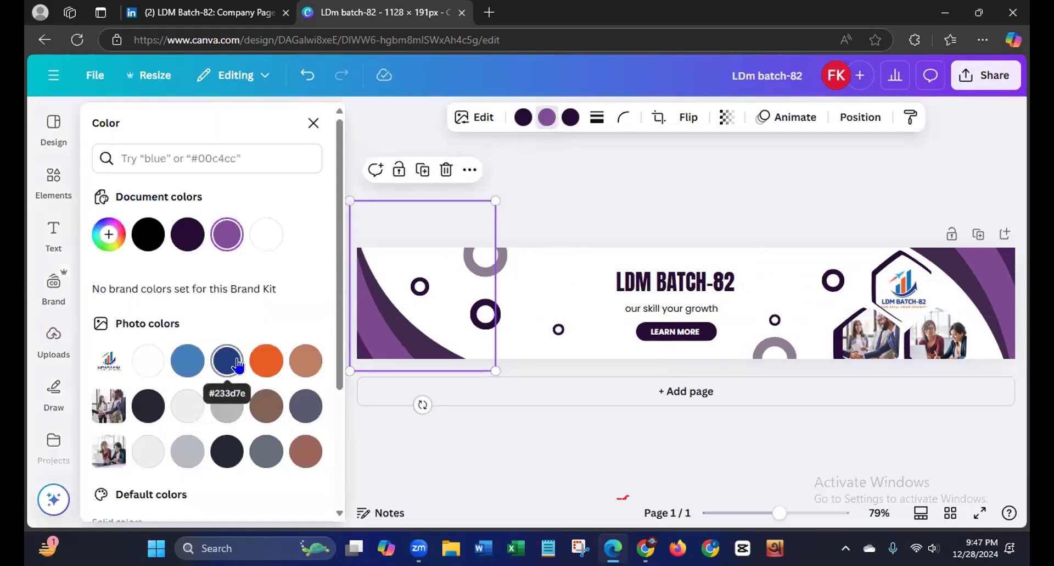
pyautogui.click(223, 365)
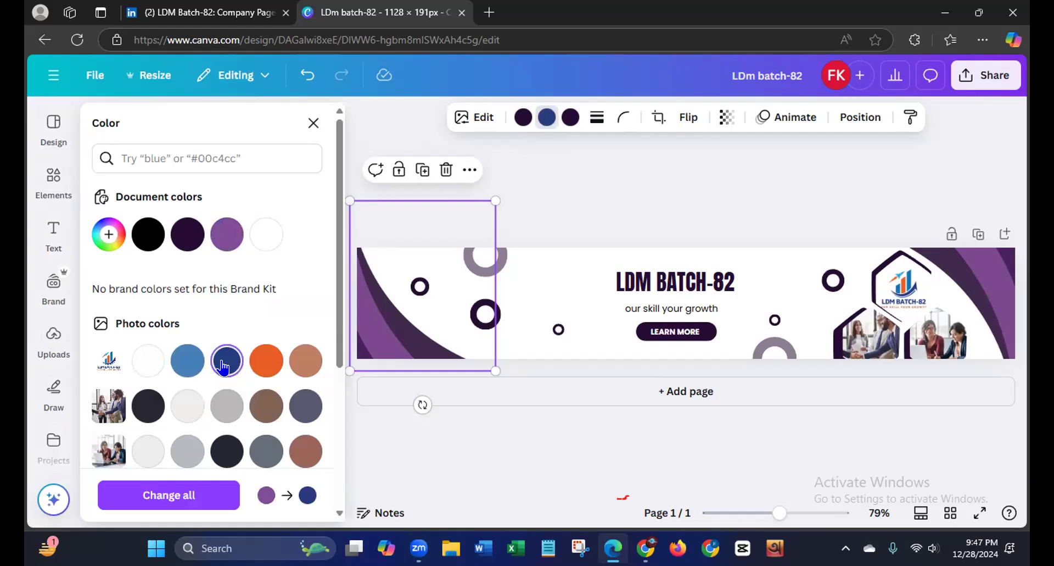
pyautogui.click(525, 117)
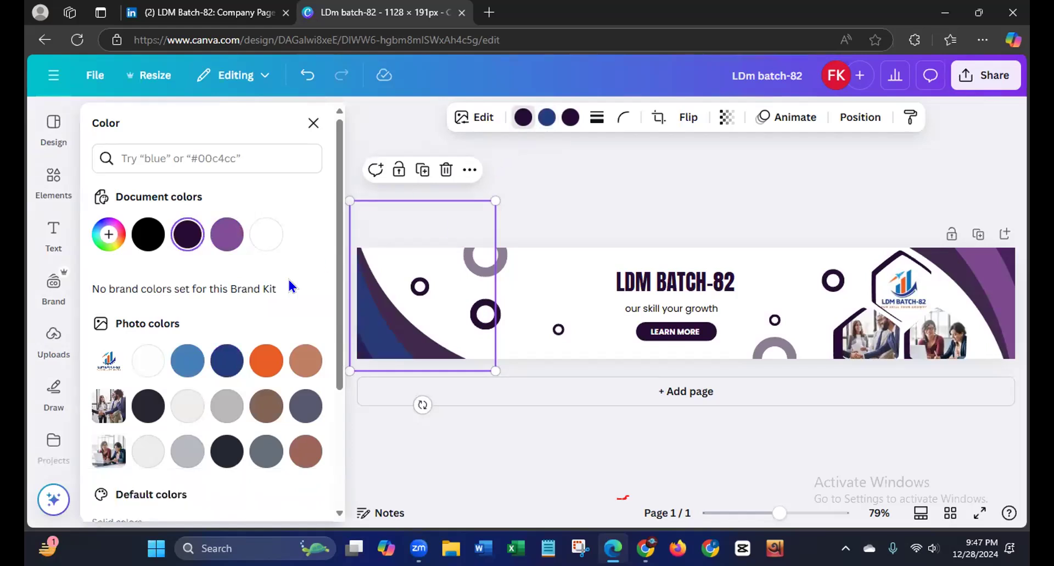
pyautogui.click(185, 361)
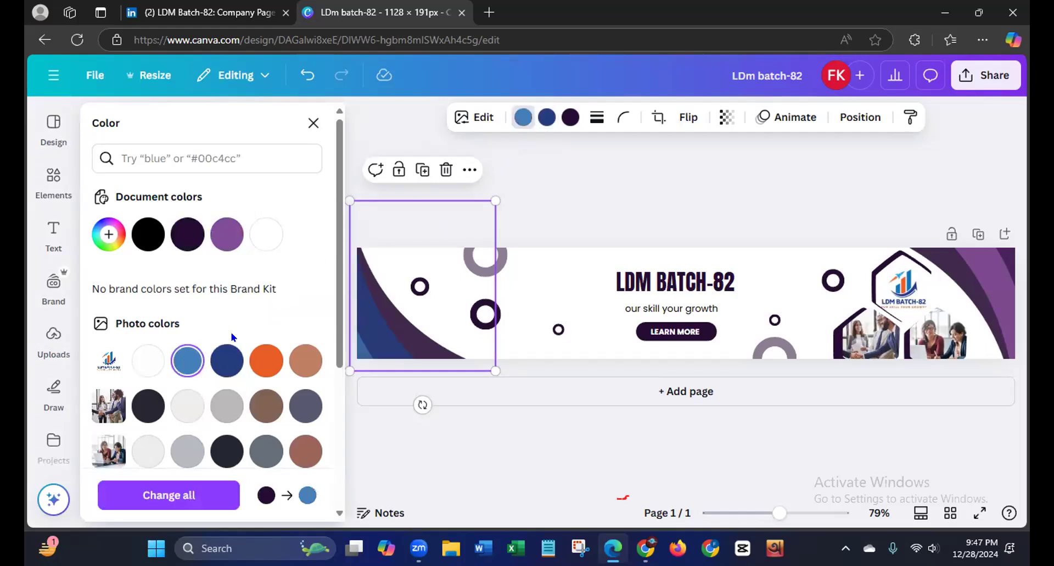
pyautogui.click(571, 117)
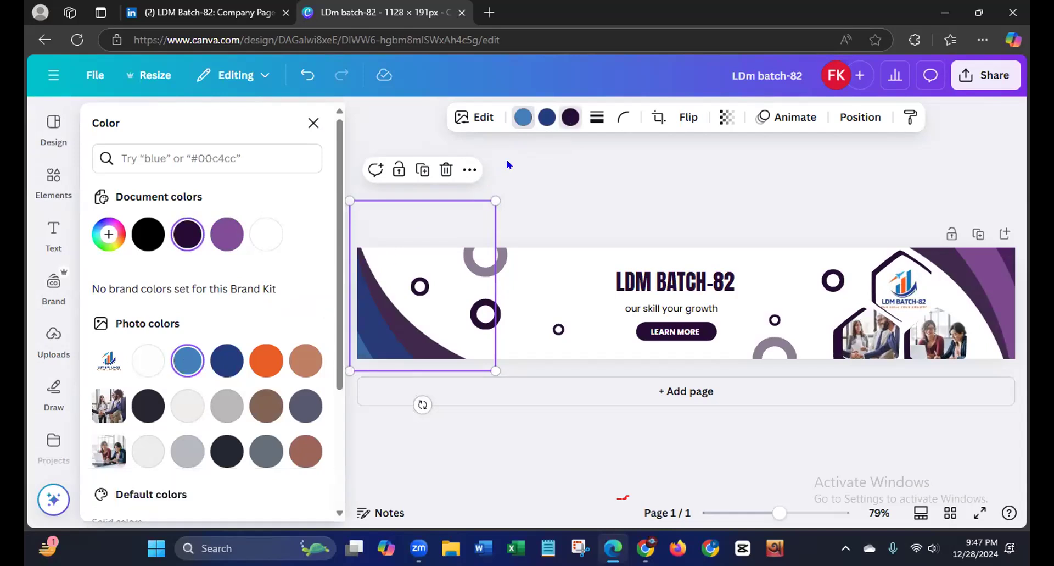
pyautogui.click(267, 360)
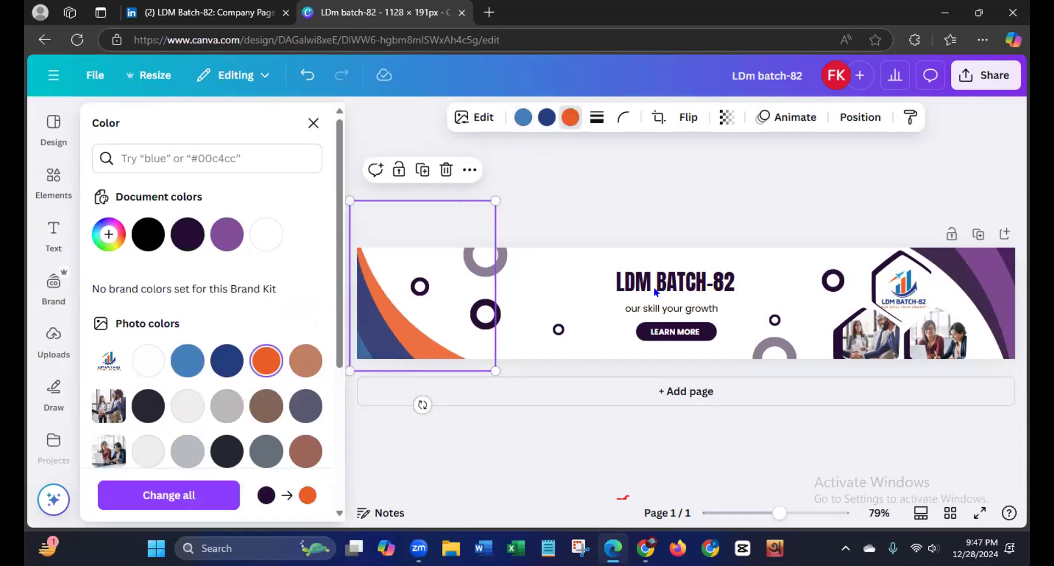
# Recolor the banner's right wave to match the left one: light blue #4381ba corner, dark blue #233d7e middle and orange inner band
pyautogui.click(934, 291)
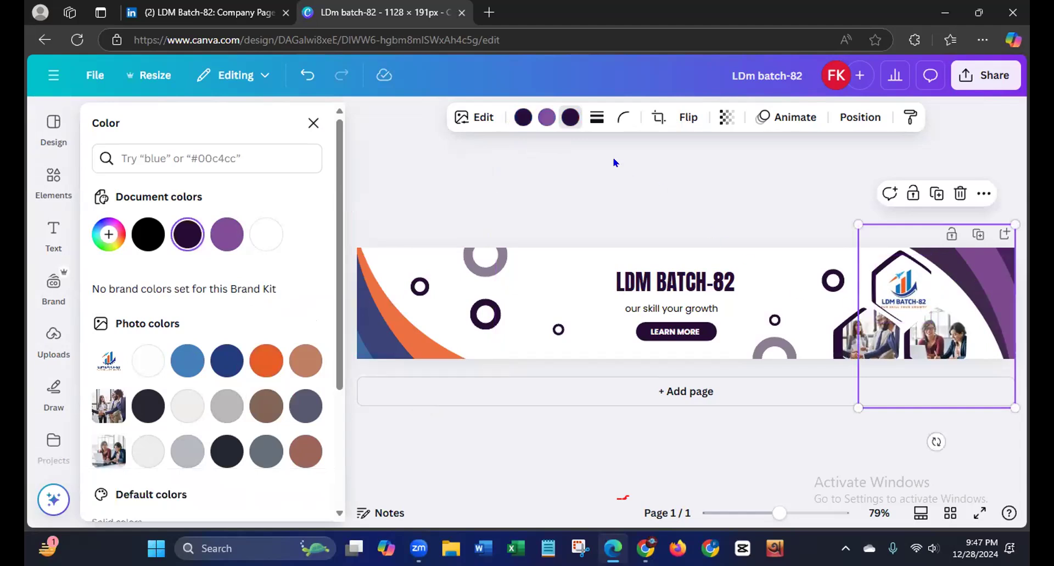
pyautogui.click(263, 364)
pyautogui.click(188, 363)
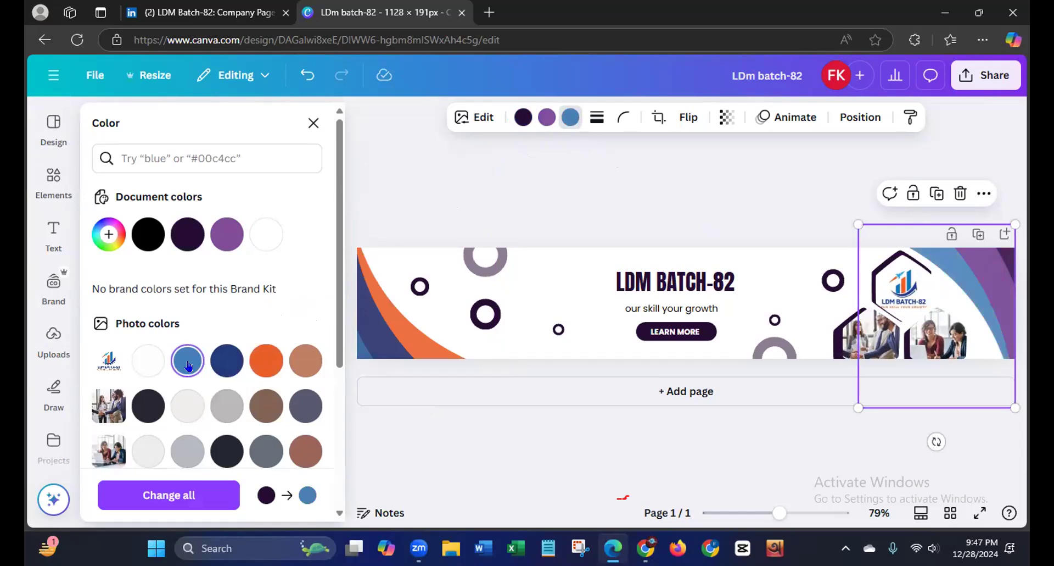
pyautogui.click(547, 117)
pyautogui.click(224, 363)
pyautogui.click(522, 117)
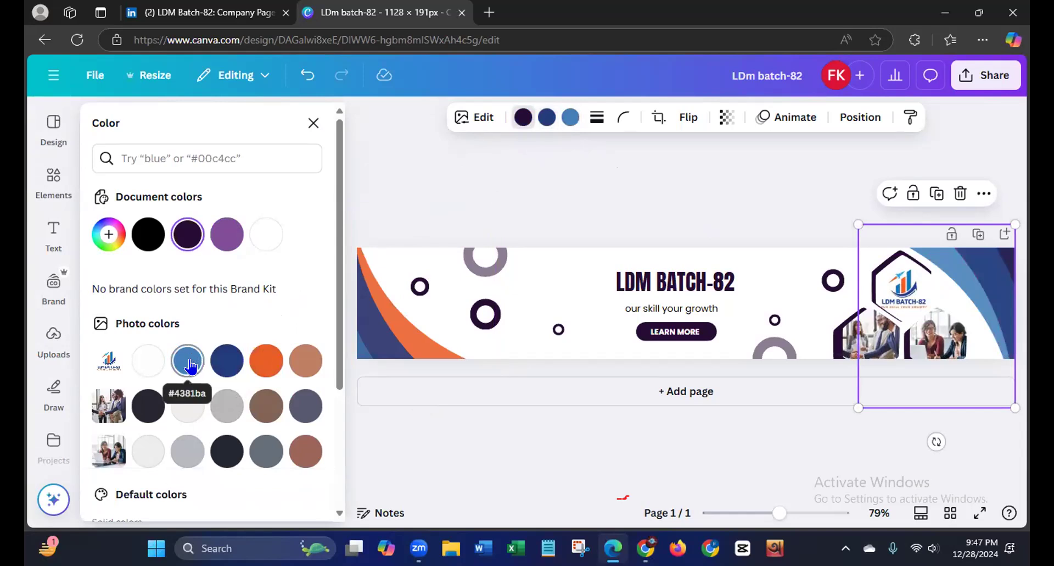
pyautogui.click(260, 364)
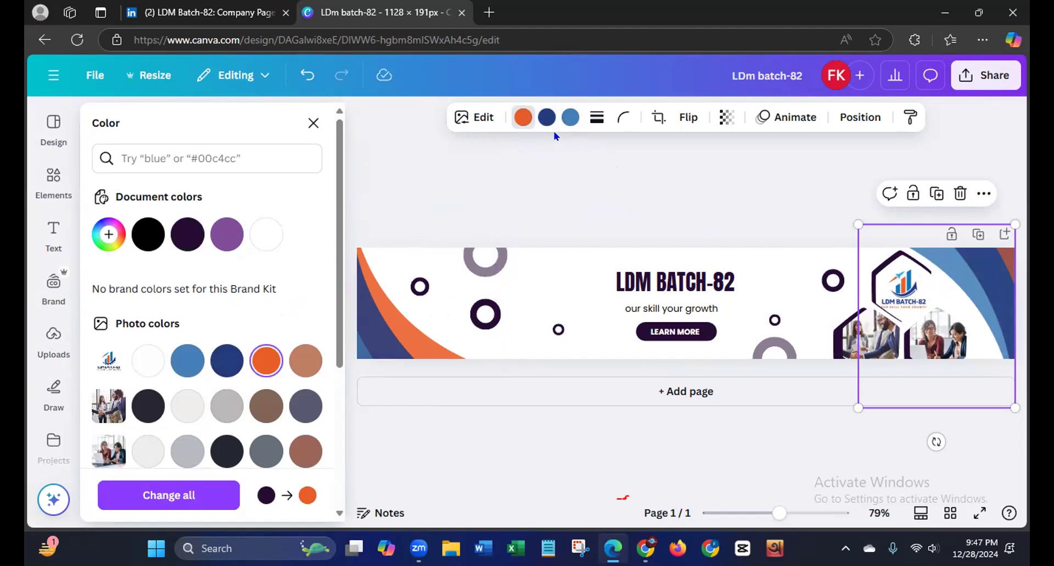
pyautogui.click(571, 117)
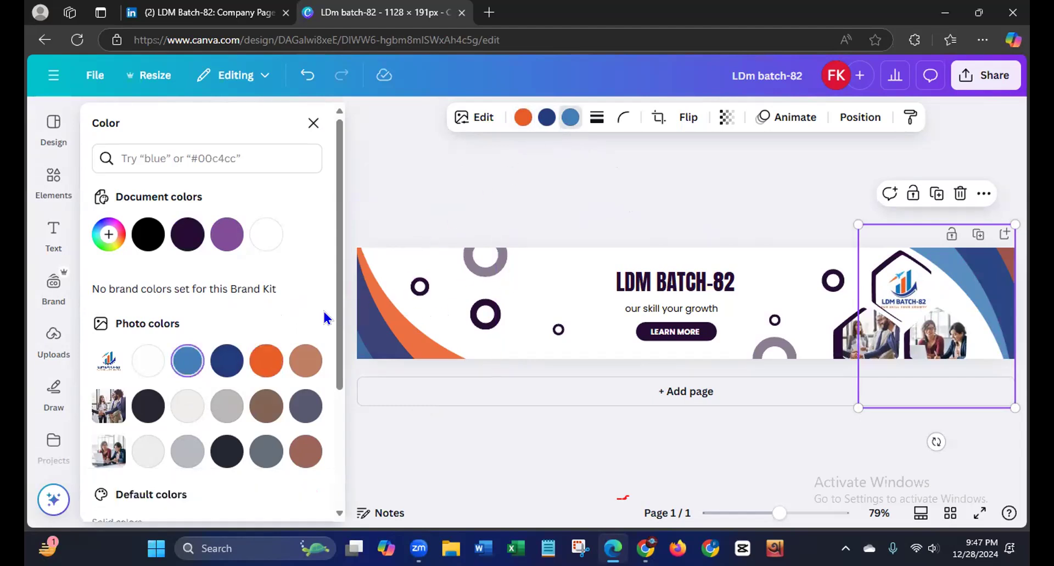
pyautogui.click(260, 362)
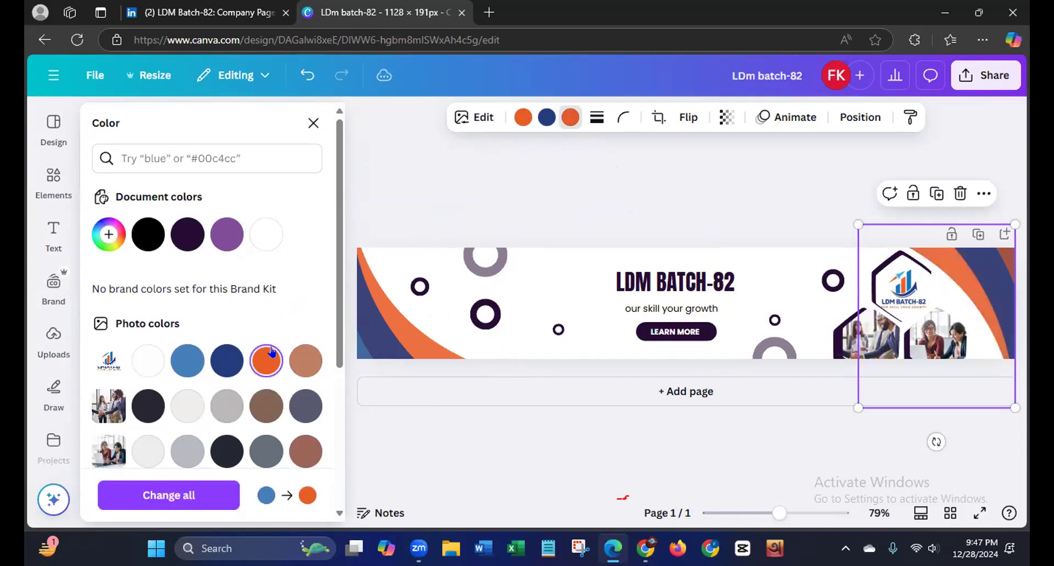
pyautogui.click(519, 126)
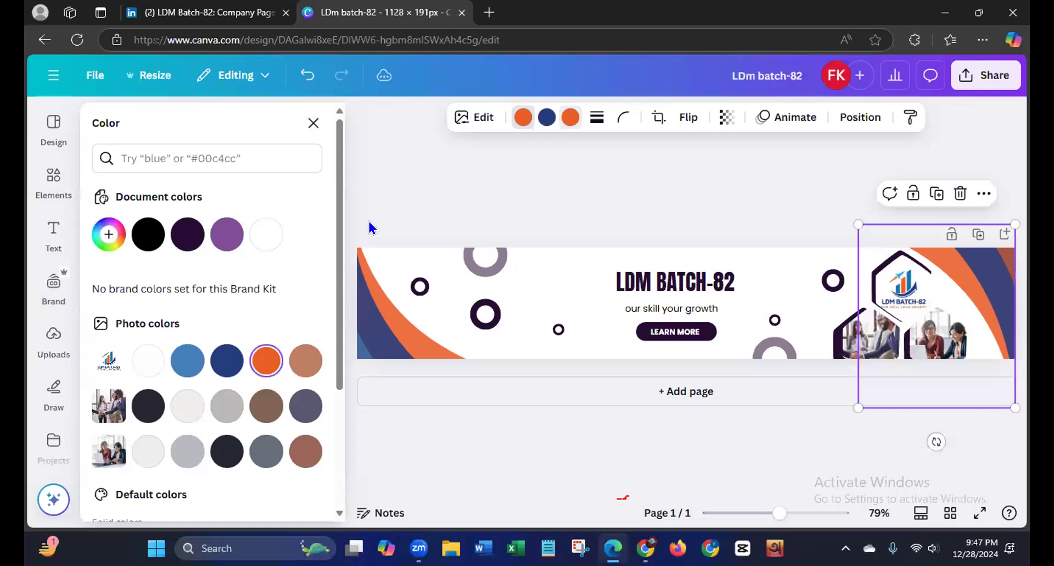
pyautogui.click(181, 364)
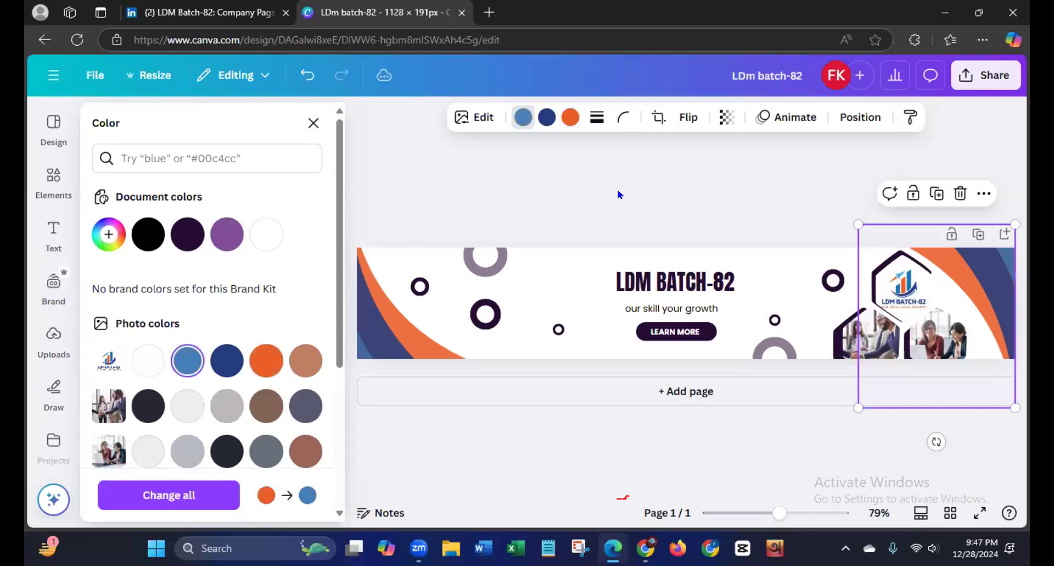
pyautogui.click(619, 193)
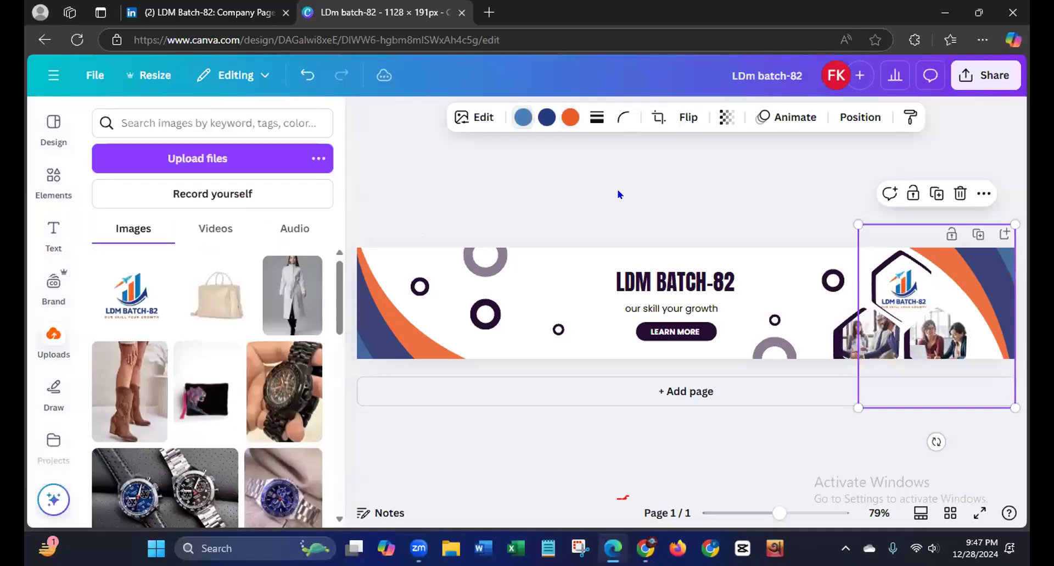
# Fill the LEARN MORE button shape with the logo's dark blue #233d7e
pyautogui.click(636, 334)
pyautogui.click(477, 117)
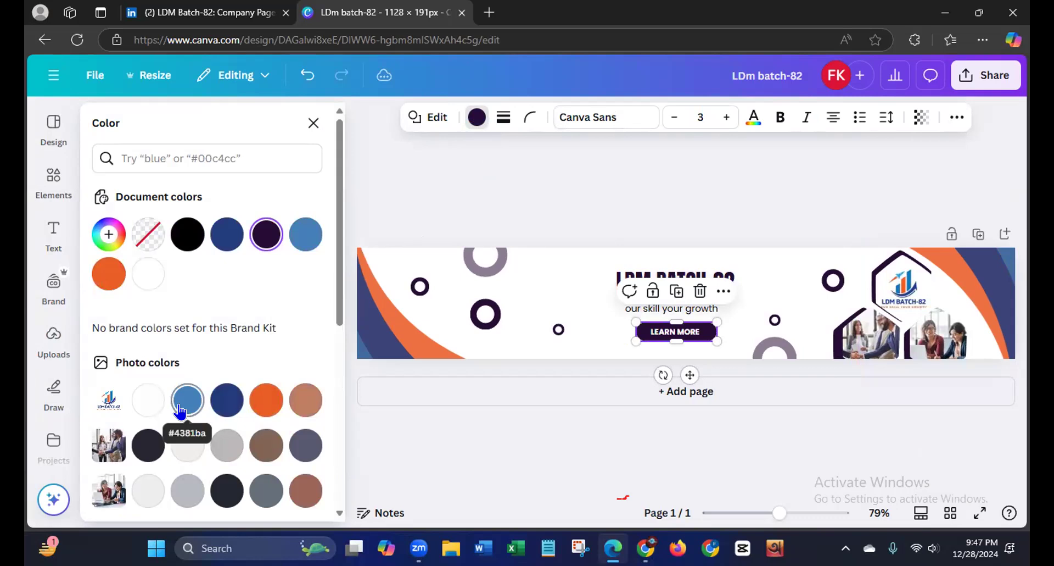
pyautogui.click(180, 411)
pyautogui.click(219, 402)
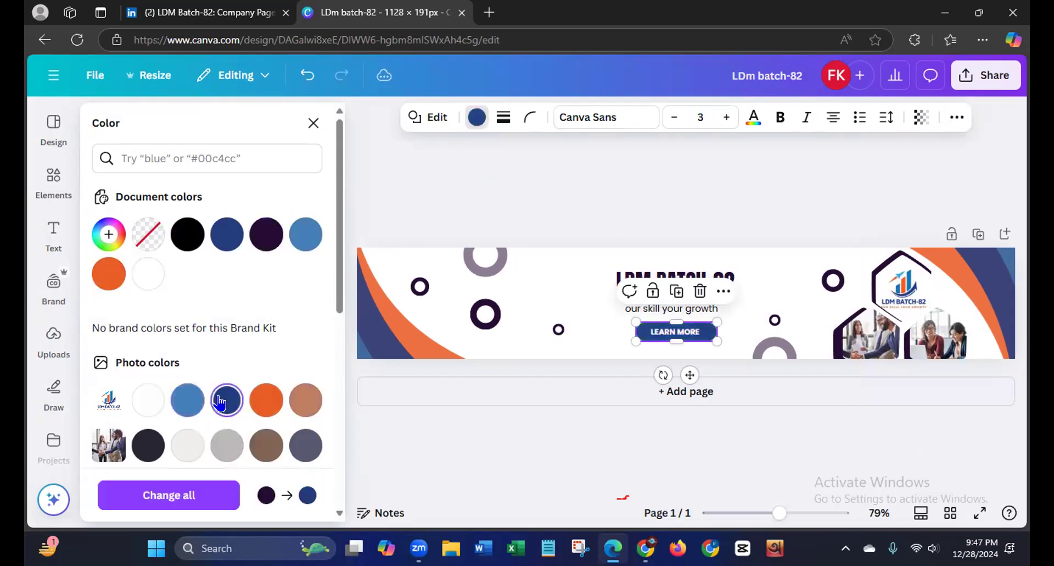
# Recolor the rings near the left wave: the large full ring orange, the small ring dark blue and the cut-off upper ring light blue
pyautogui.click(476, 318)
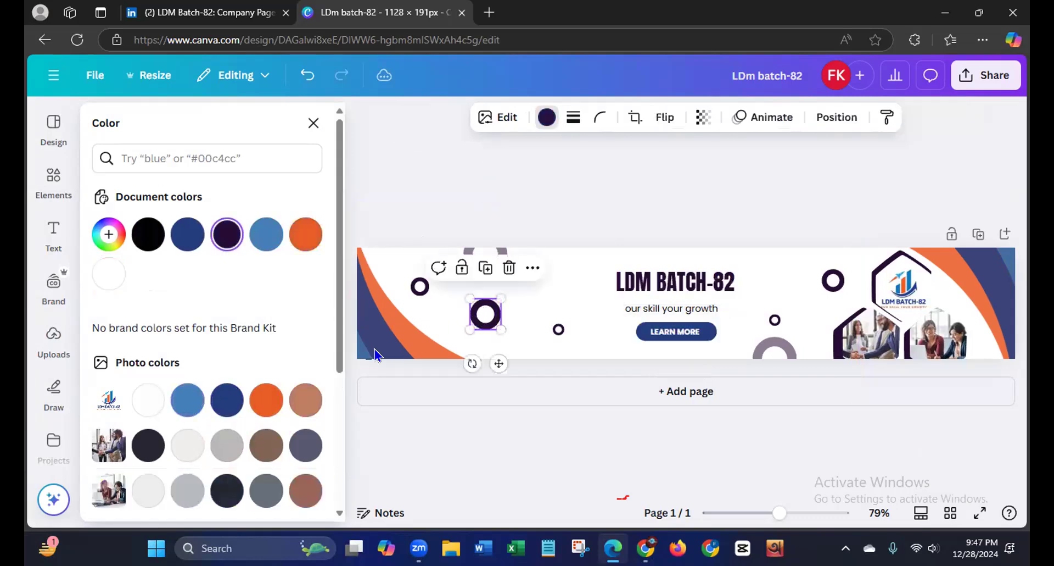
pyautogui.click(263, 402)
pyautogui.click(420, 286)
pyautogui.click(232, 401)
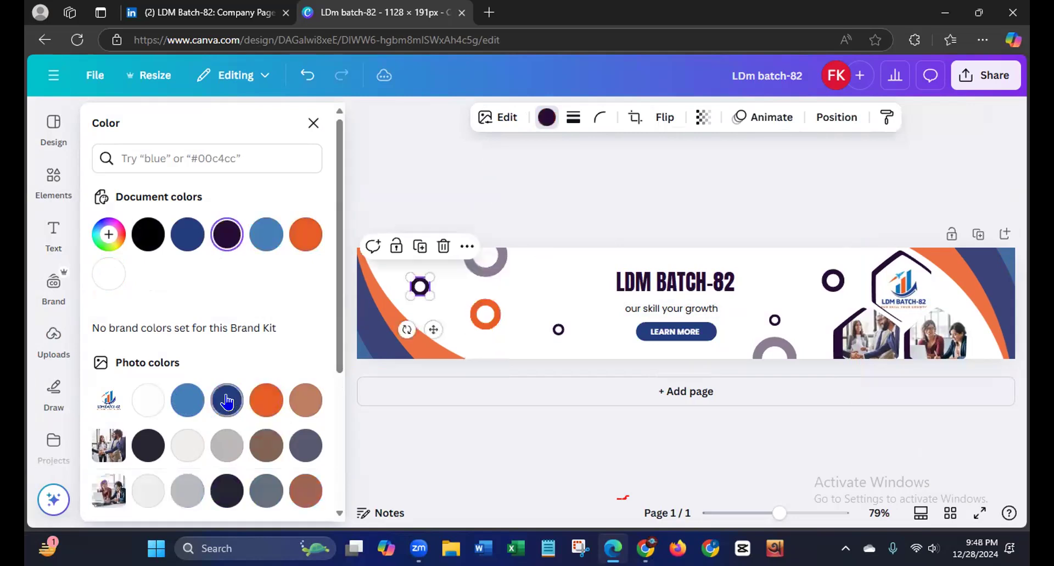
pyautogui.click(500, 265)
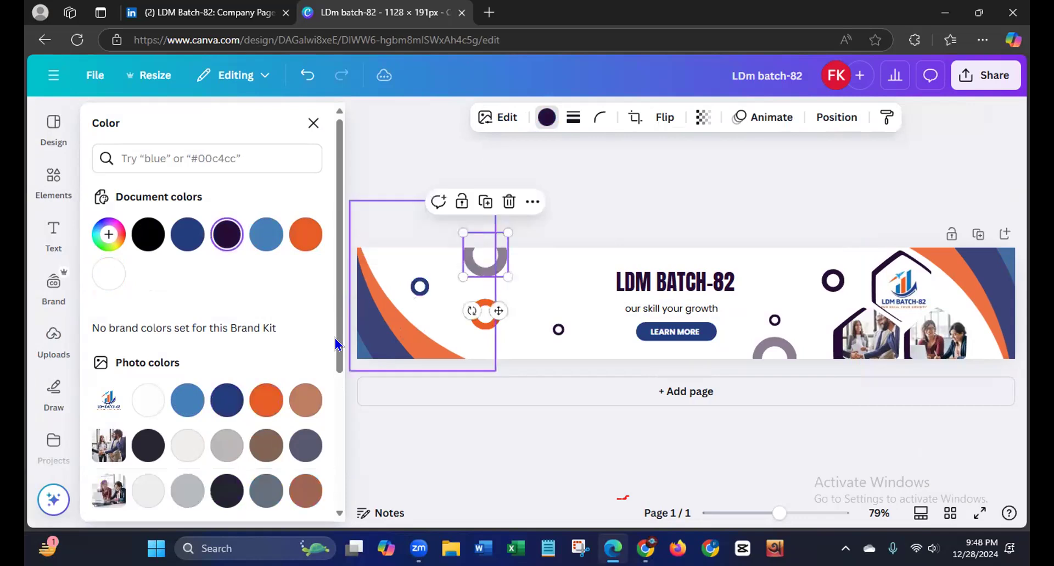
pyautogui.click(179, 405)
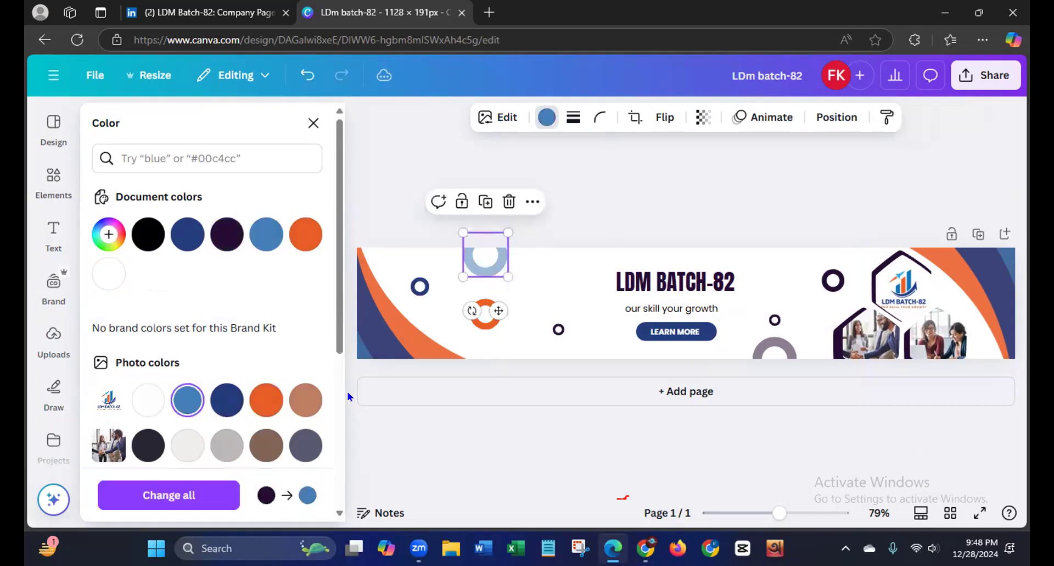
# Recolor the rings between the heading and the hexagons: cut-off lower ring dark blue, upper ring orange, small ring light blue
pyautogui.click(772, 354)
pyautogui.click(227, 399)
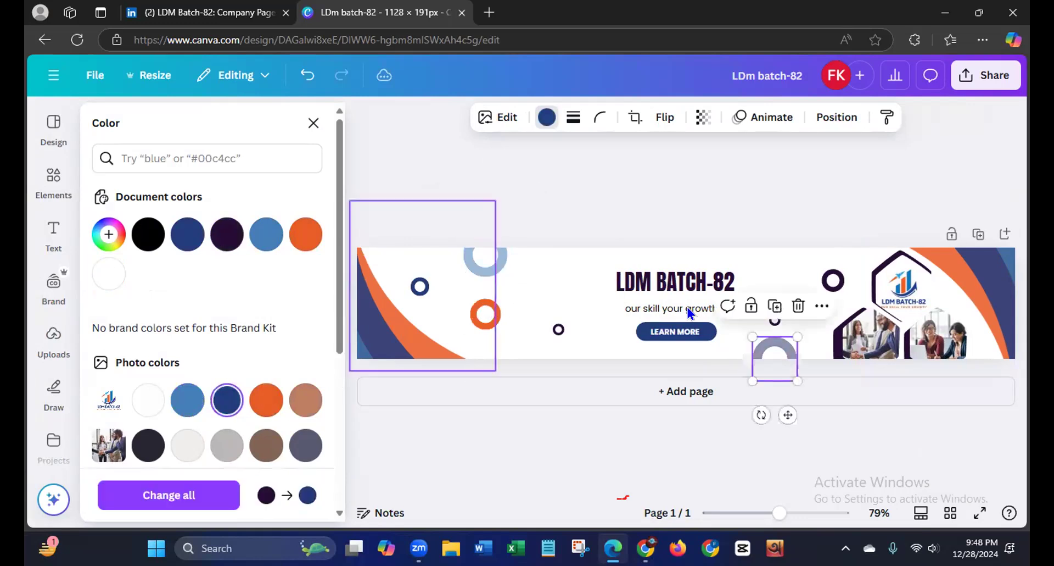
pyautogui.click(818, 290)
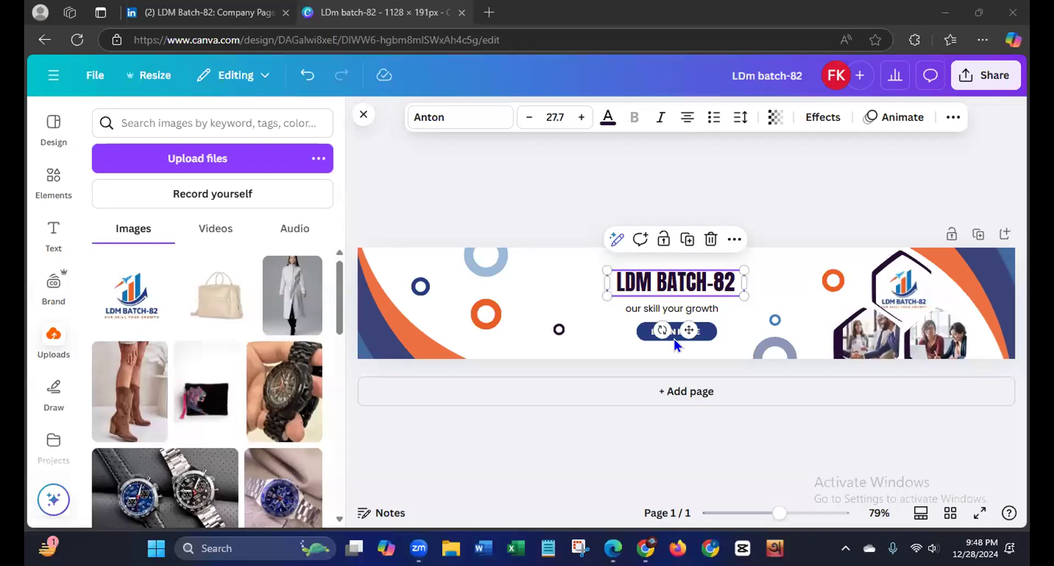
# Set the text color of the "our skill your growth" tagline to the logo's dark blue #233d7e
pyautogui.click(608, 116)
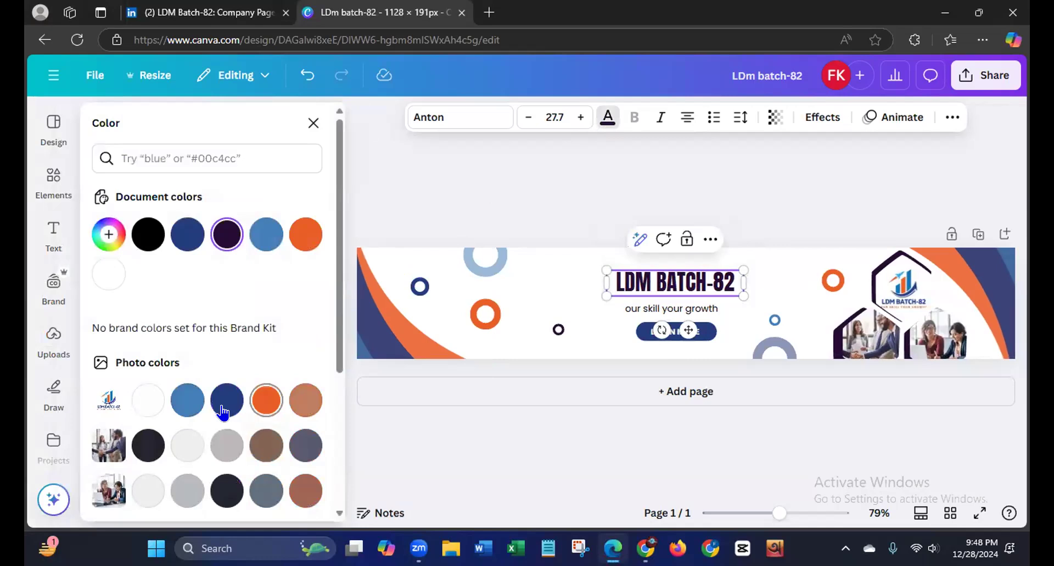
pyautogui.click(650, 310)
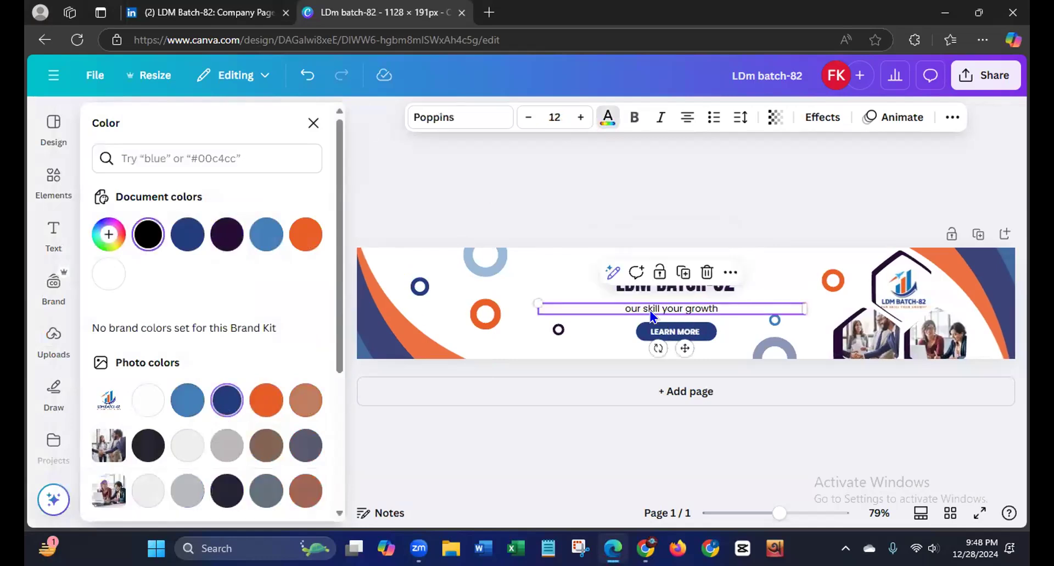
pyautogui.click(227, 400)
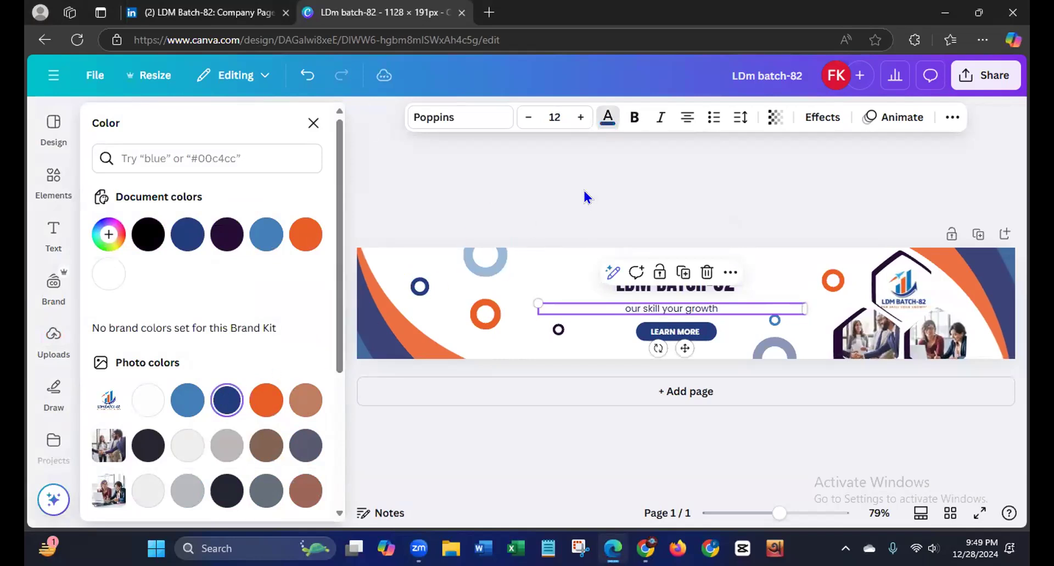
pyautogui.click(584, 192)
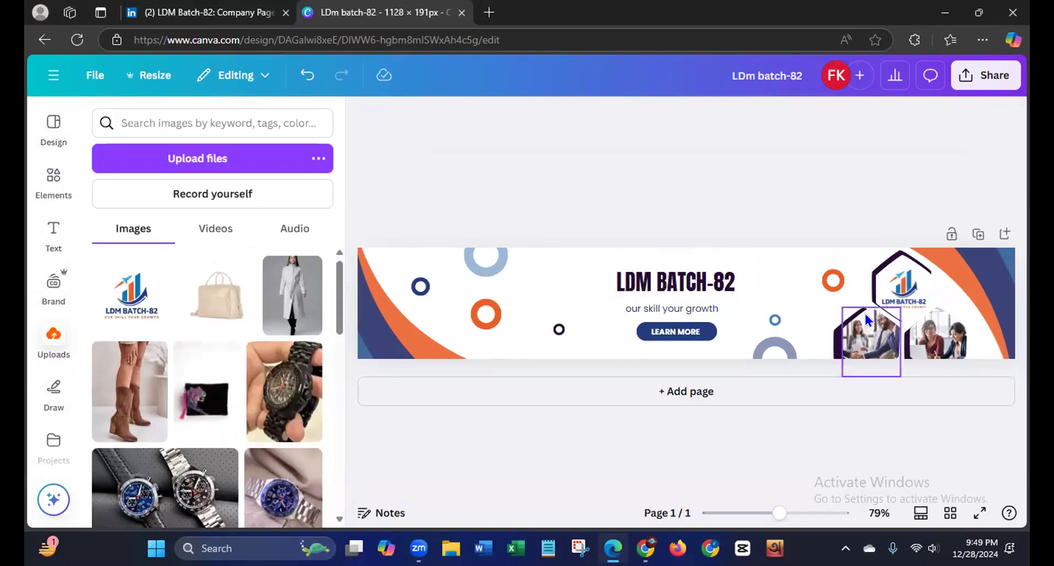
# Move the orange ring and the cut-off light blue ring from beside the left wave closer to the heading
pyautogui.click(431, 339)
pyautogui.click(490, 315)
pyautogui.moveTo(496, 357); pyautogui.dragTo(542, 344)
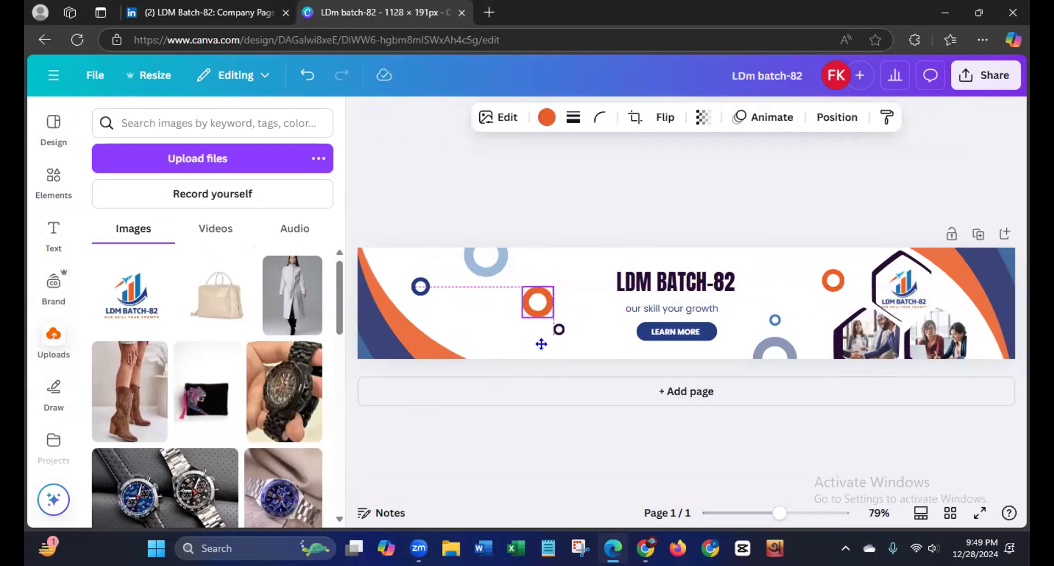
pyautogui.click(487, 269)
pyautogui.moveTo(487, 269); pyautogui.dragTo(560, 269)
# Shift the left wave inward, leaving white space at the banner's left edge, and place the small dark blue ring beside the light blue ring
pyautogui.click(387, 307)
pyautogui.moveTo(398, 313); pyautogui.dragTo(485, 311)
pyautogui.click(421, 286)
pyautogui.click(703, 218)
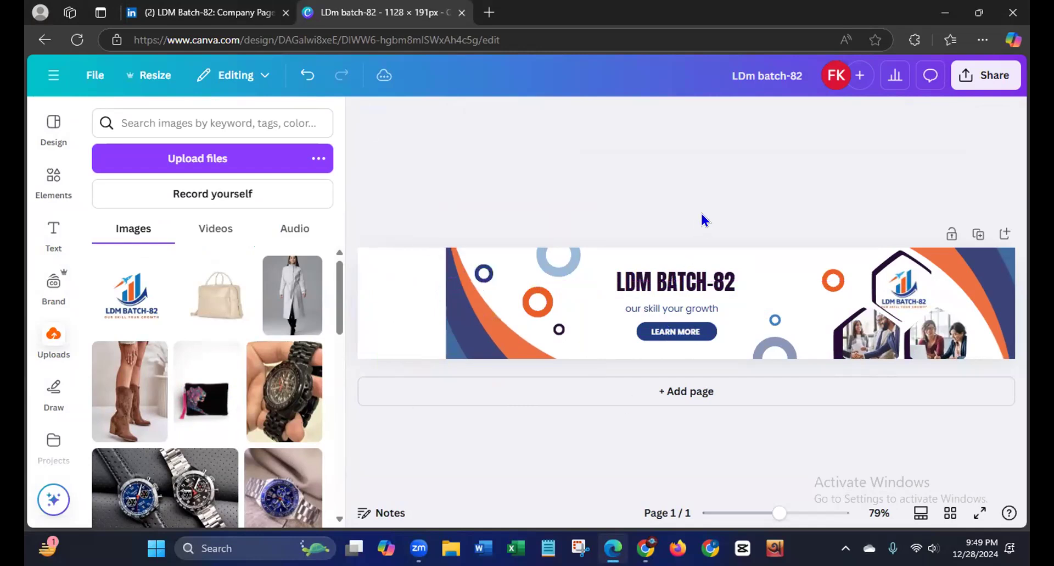
# Move the large lower blue ring slightly up and left, and bring the orange ring near the hexagons closer to the heading
pyautogui.click(771, 355)
pyautogui.moveTo(772, 355); pyautogui.dragTo(757, 335)
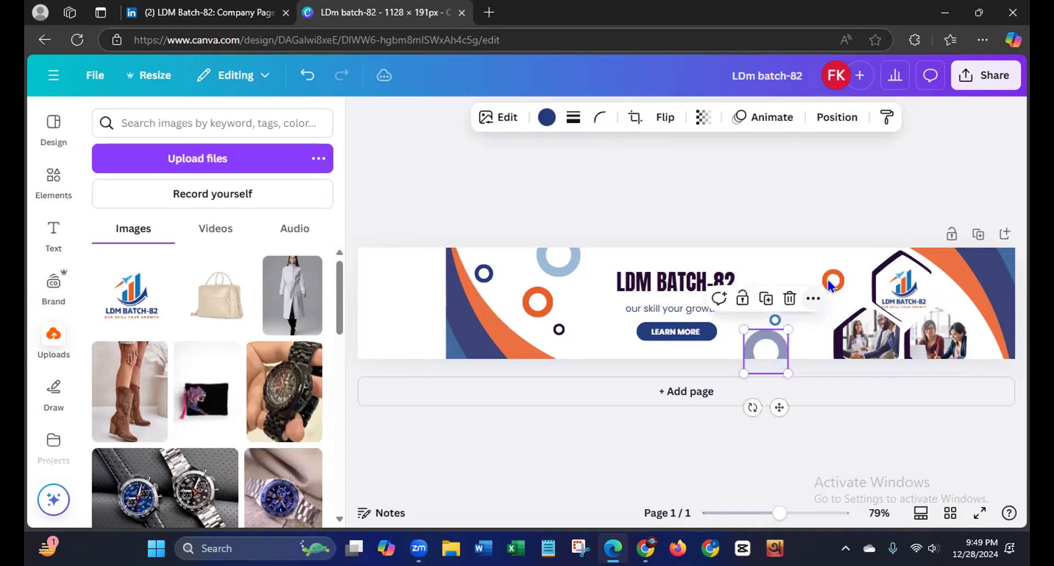
pyautogui.moveTo(823, 278); pyautogui.dragTo(783, 264)
pyautogui.click(871, 241)
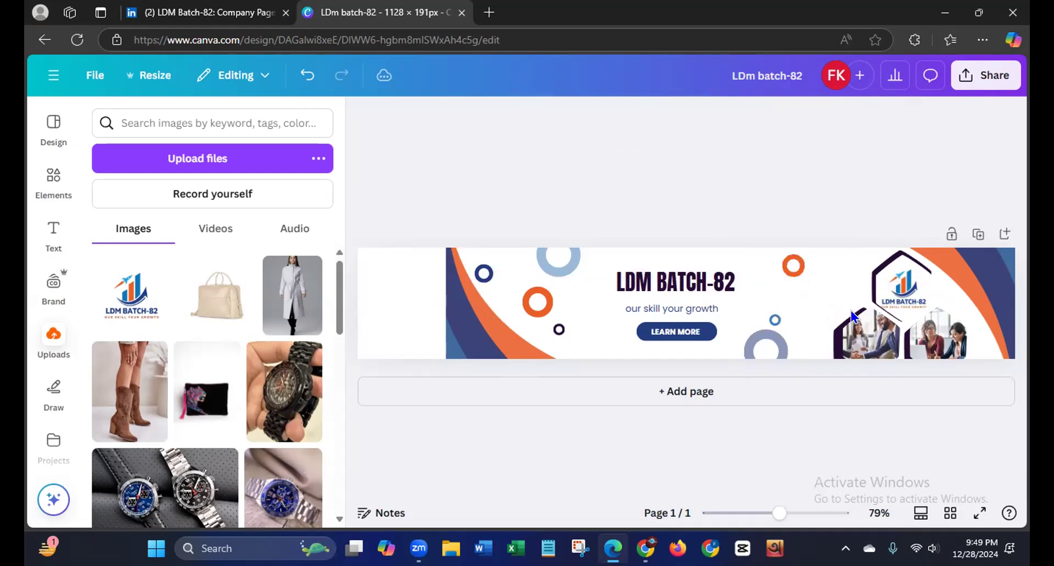
# Group the right wave, hexagons, photos and logo, shift them inward to leave white space at the banner's right edge, and ungroup them
pyautogui.moveTo(829, 268); pyautogui.dragTo(992, 347)
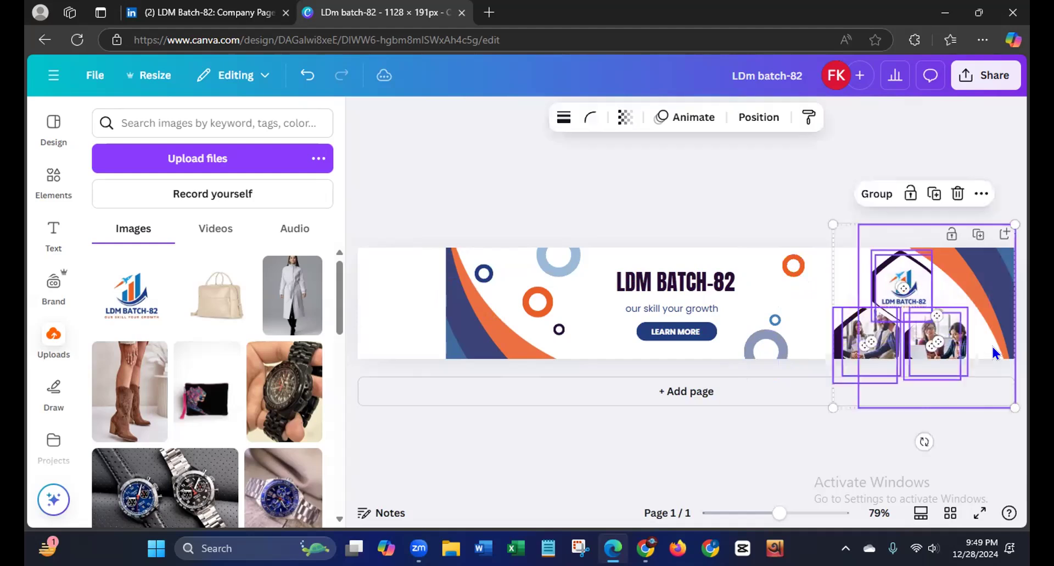
pyautogui.click(874, 195)
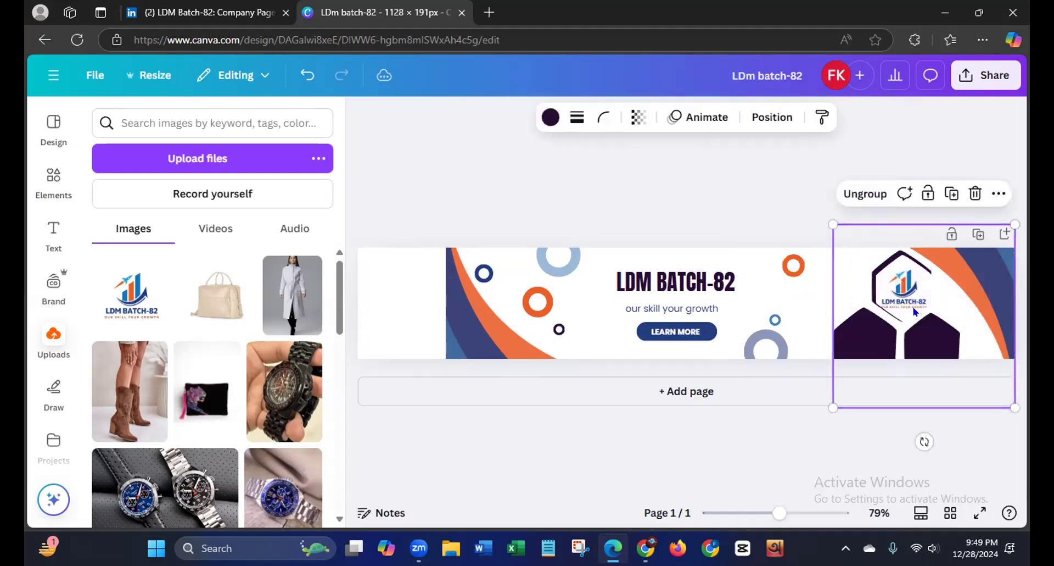
pyautogui.moveTo(933, 294); pyautogui.dragTo(894, 283)
pyautogui.click(714, 192)
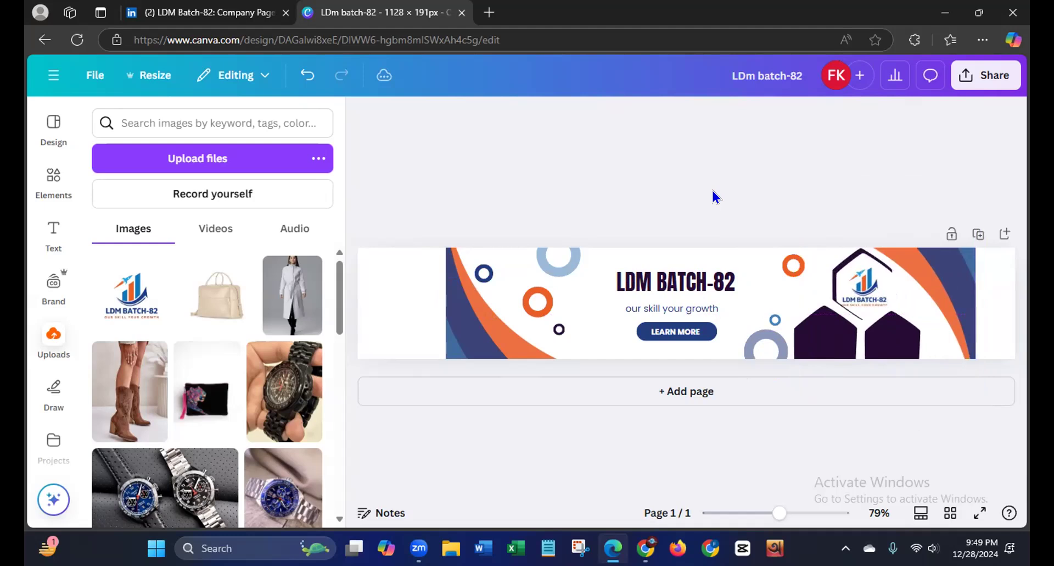
pyautogui.click(829, 348)
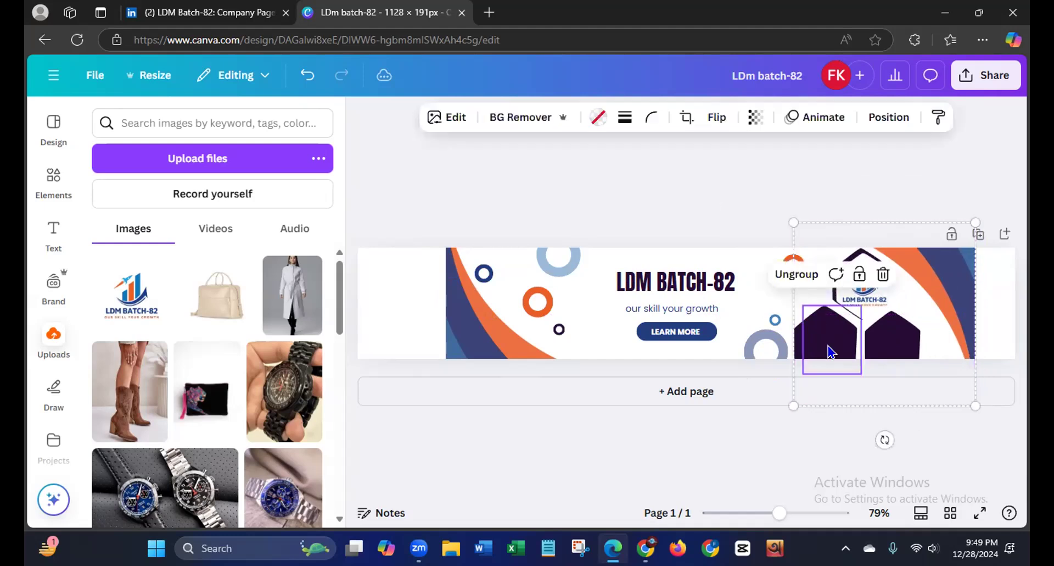
pyautogui.click(795, 274)
pyautogui.click(747, 215)
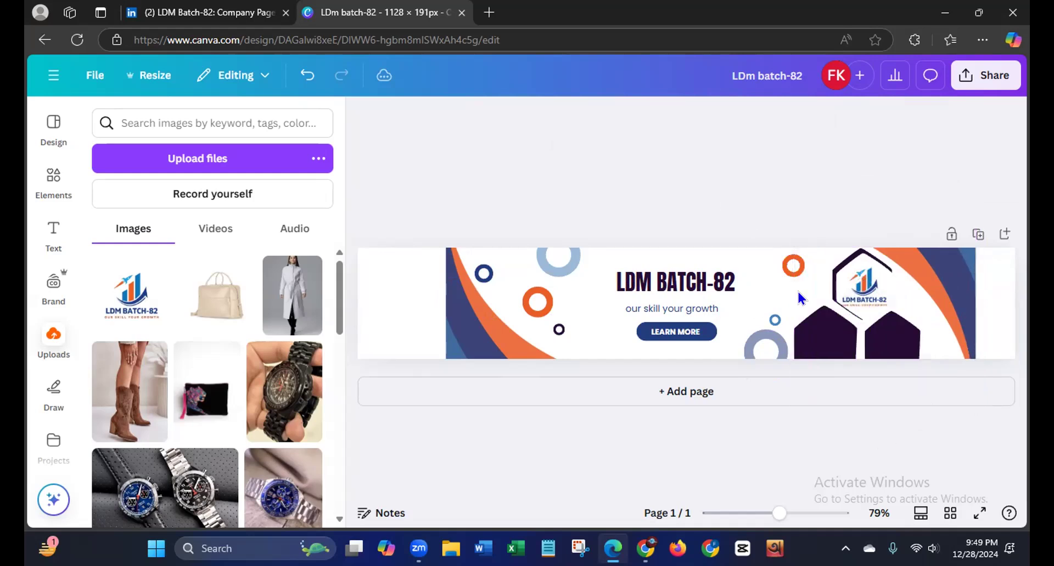
pyautogui.click(810, 338)
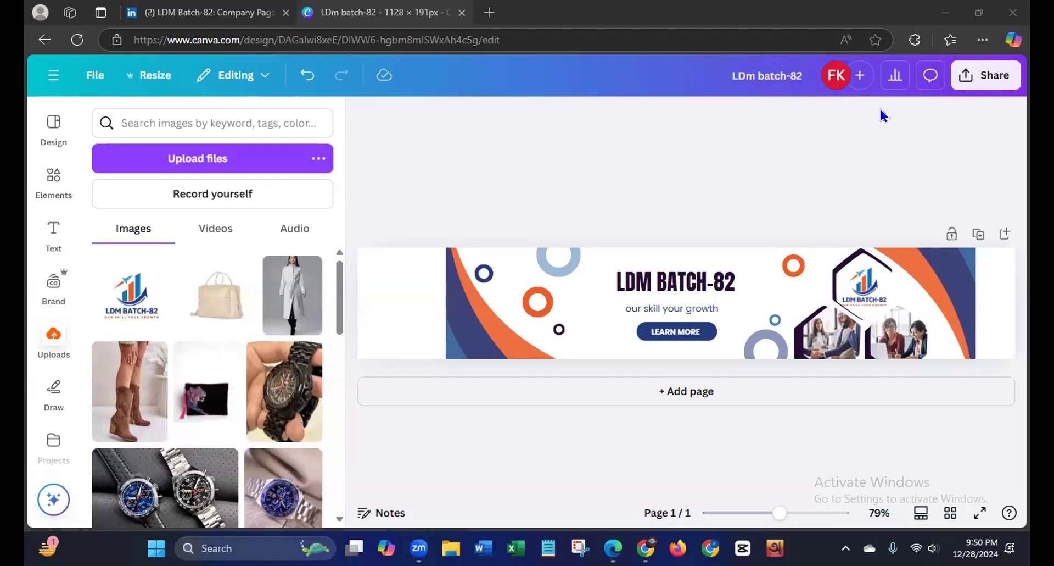
# Download the finished 1,128 × 191 px banner as a JPG and close the design to return to the LinkedIn company page
pyautogui.click(973, 81)
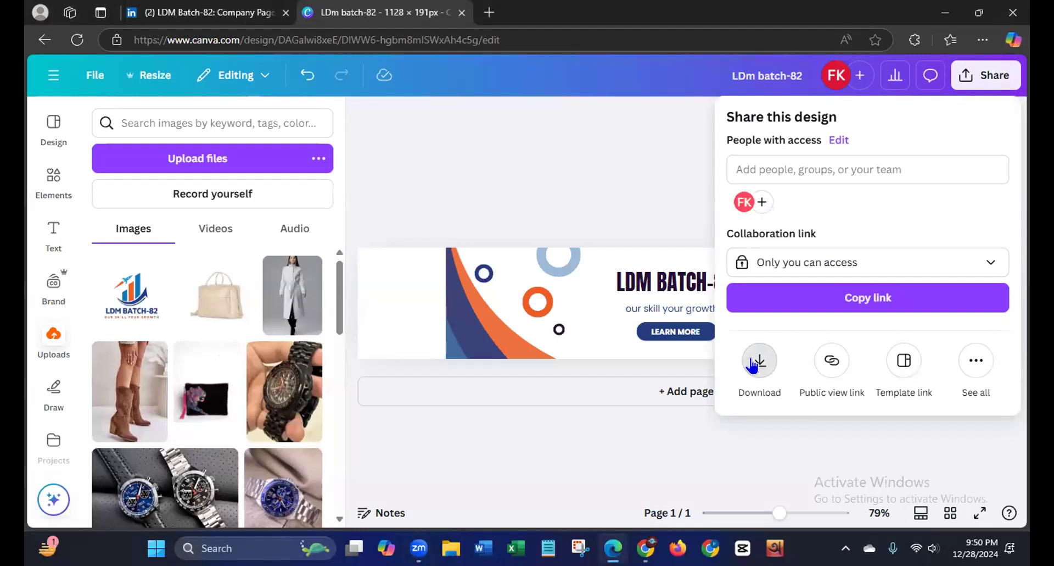
pyautogui.click(759, 358)
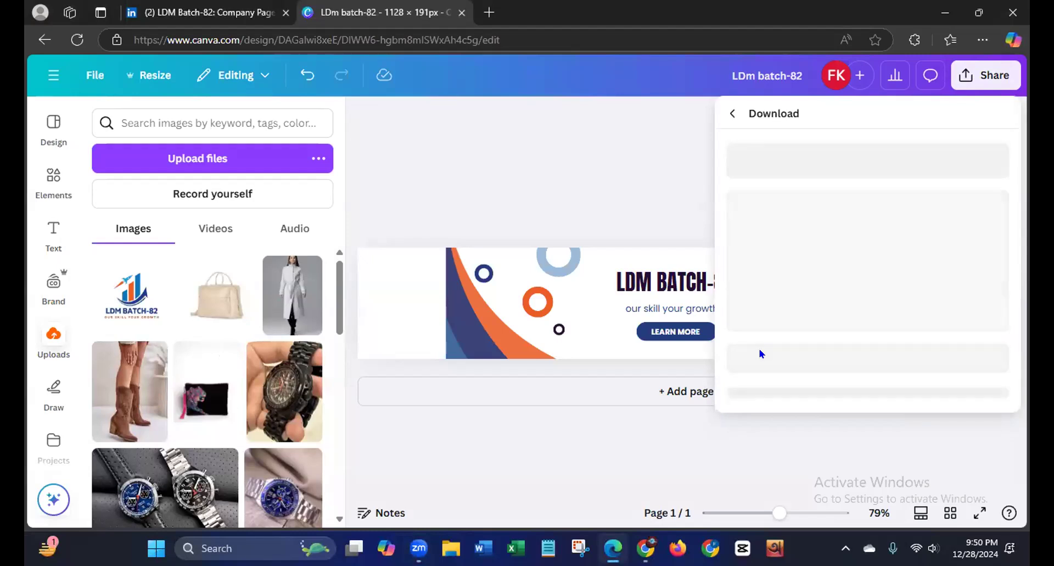
pyautogui.click(880, 185)
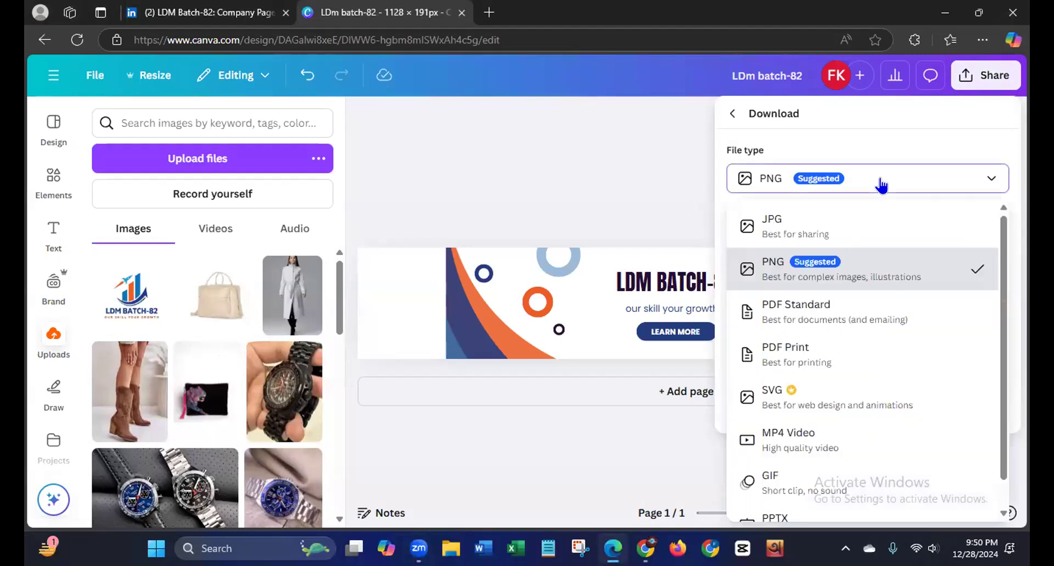
pyautogui.click(773, 223)
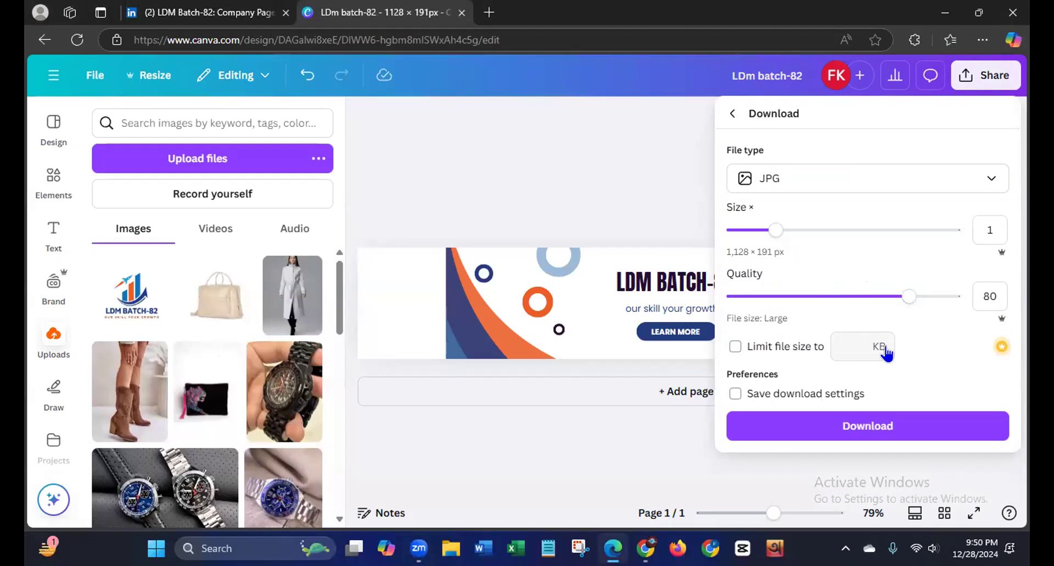
pyautogui.click(849, 426)
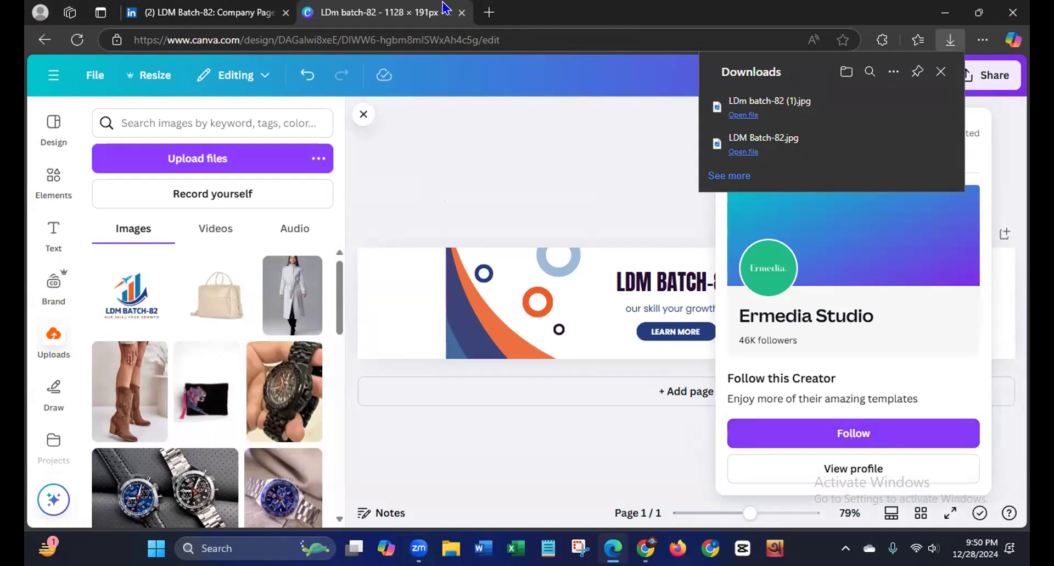
pyautogui.click(462, 12)
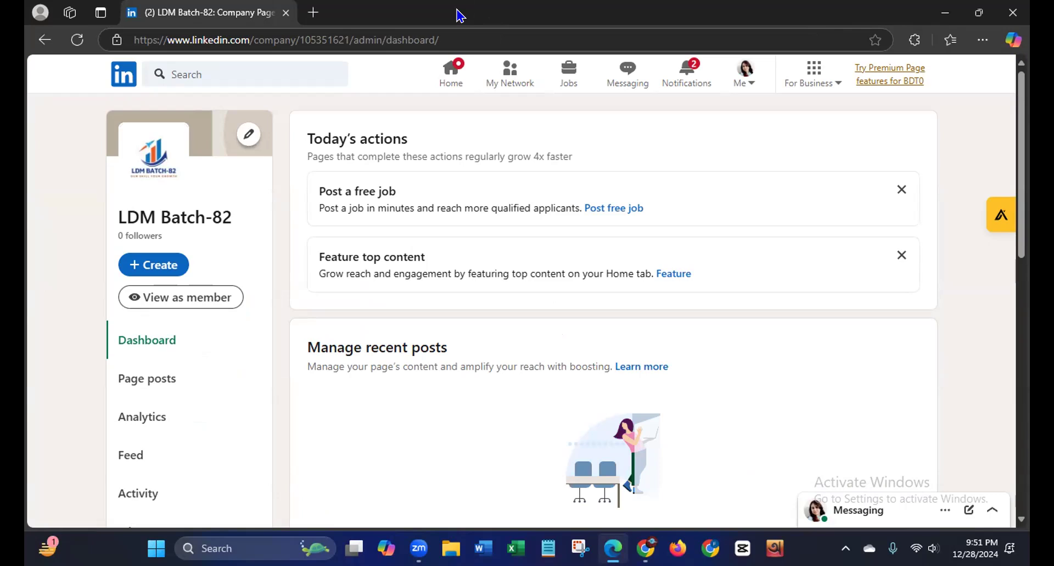
# Try to upload "LDm batch-82 (1)" as the company page's cover image without adjusting its crop
pyautogui.click(249, 136)
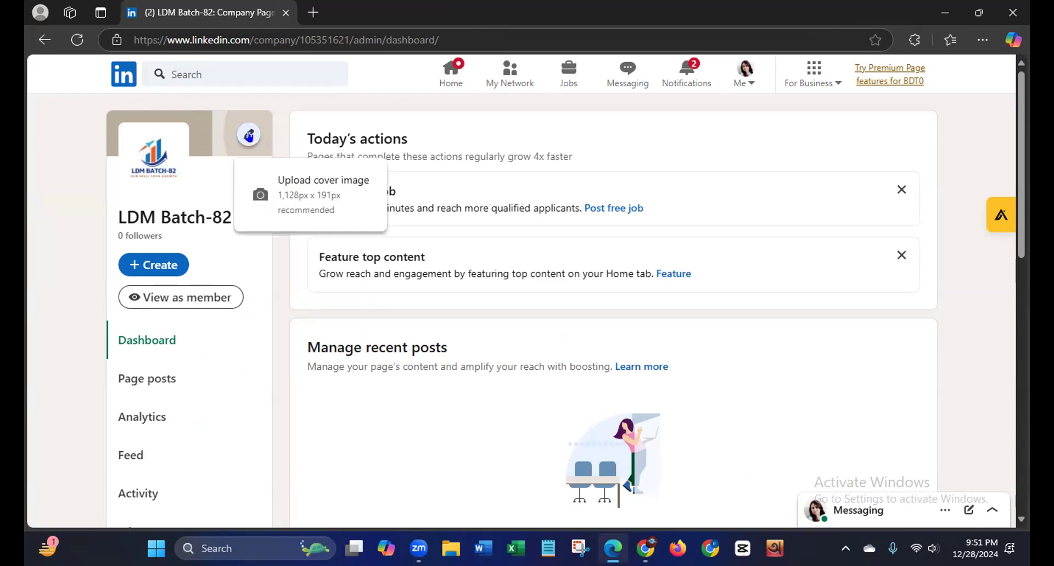
pyautogui.click(304, 188)
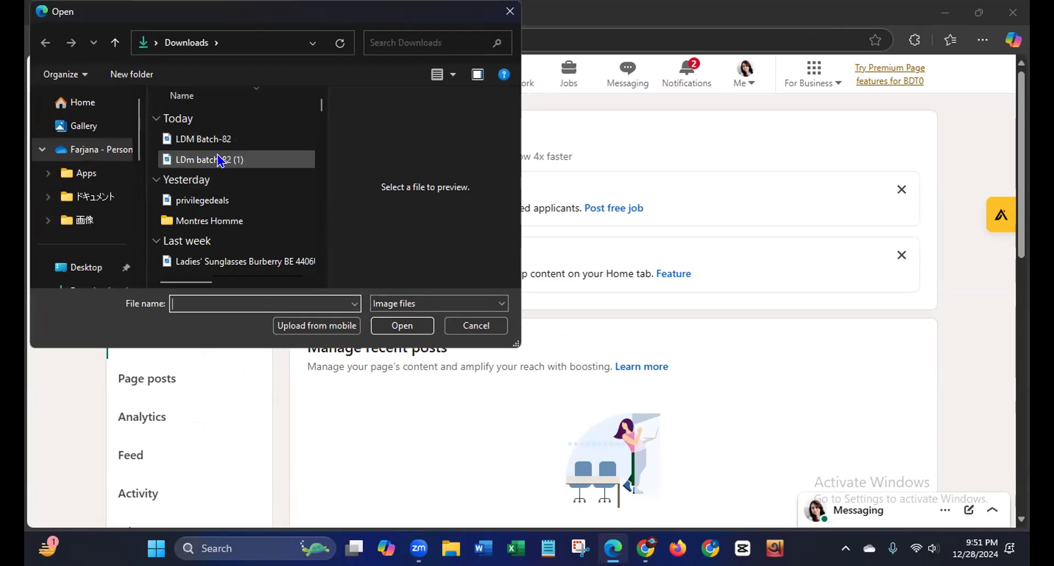
pyautogui.click(220, 161)
pyautogui.click(390, 330)
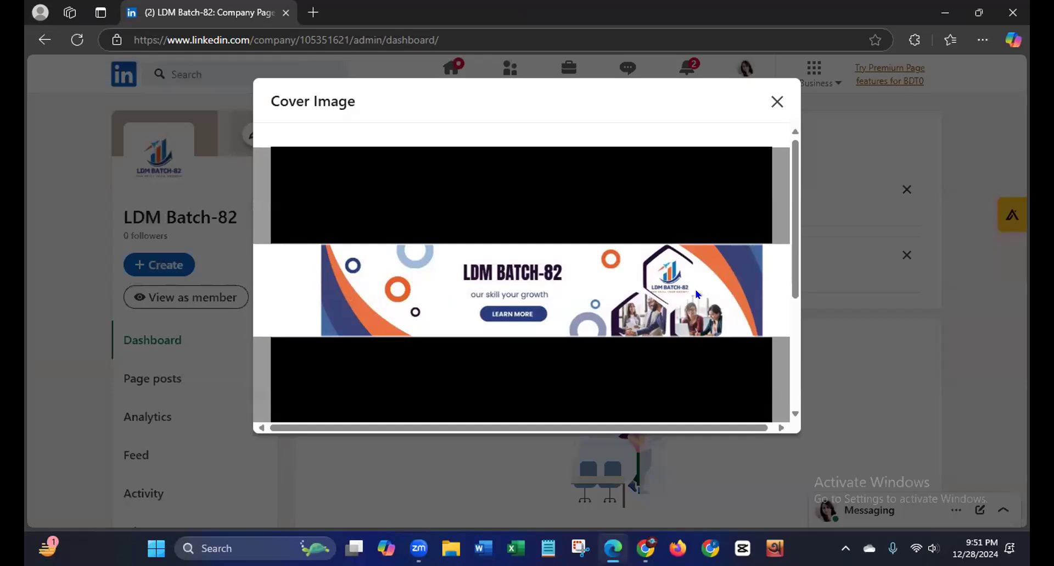
pyautogui.moveTo(796, 280); pyautogui.dragTo(787, 437)
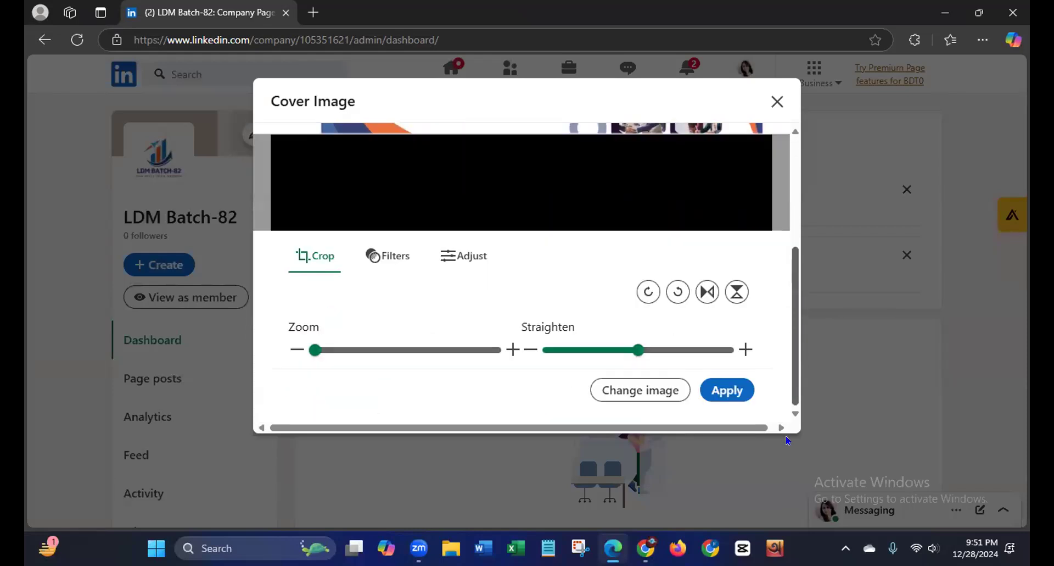
pyautogui.click(725, 391)
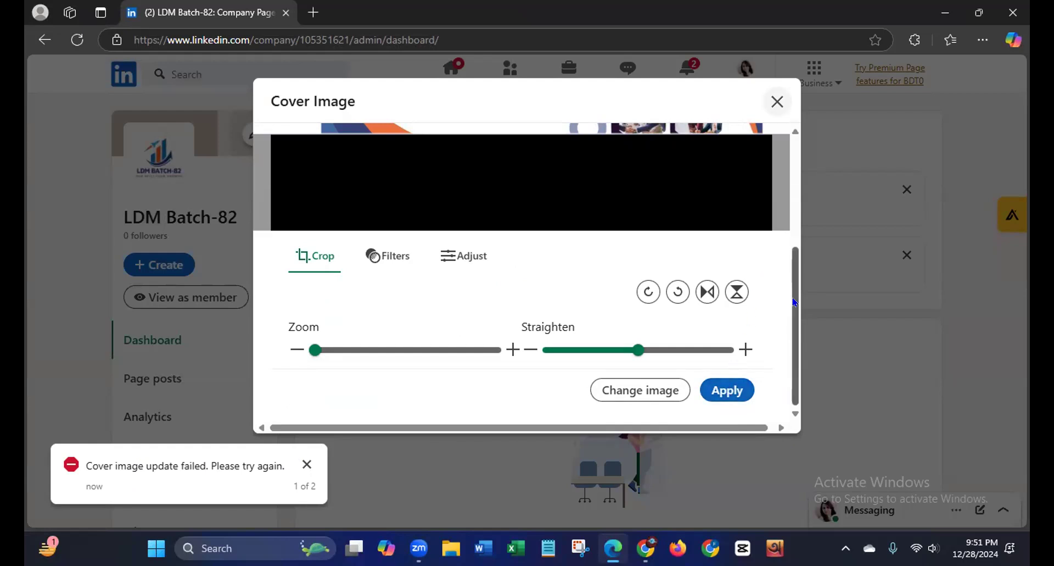
pyautogui.click(775, 104)
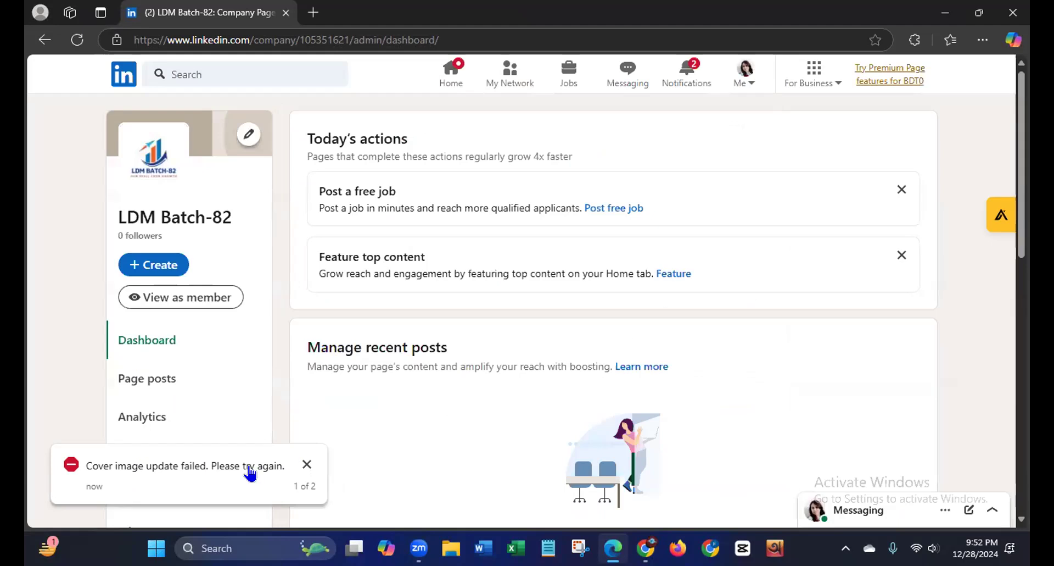
pyautogui.click(306, 464)
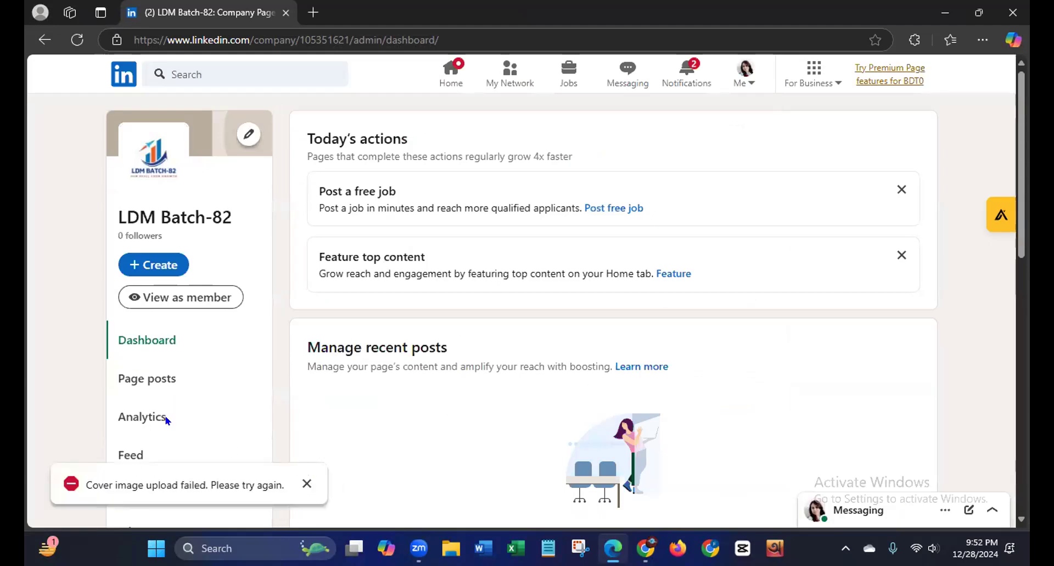
pyautogui.click(307, 483)
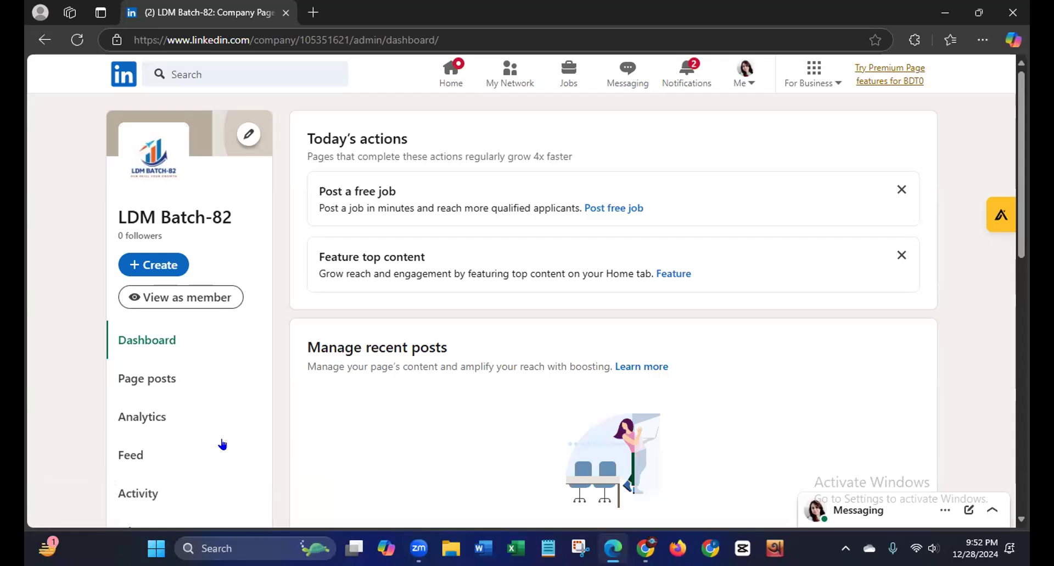
# View the company page as a member, examine its layout and extra options, and return to the admin view
pyautogui.click(142, 303)
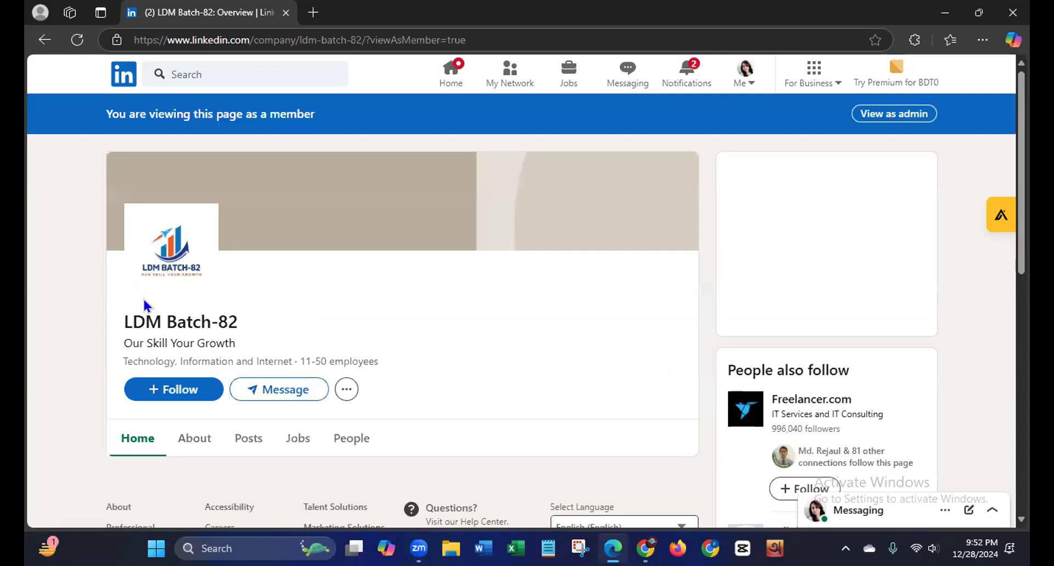
pyautogui.moveTo(1018, 166); pyautogui.dragTo(1008, 252)
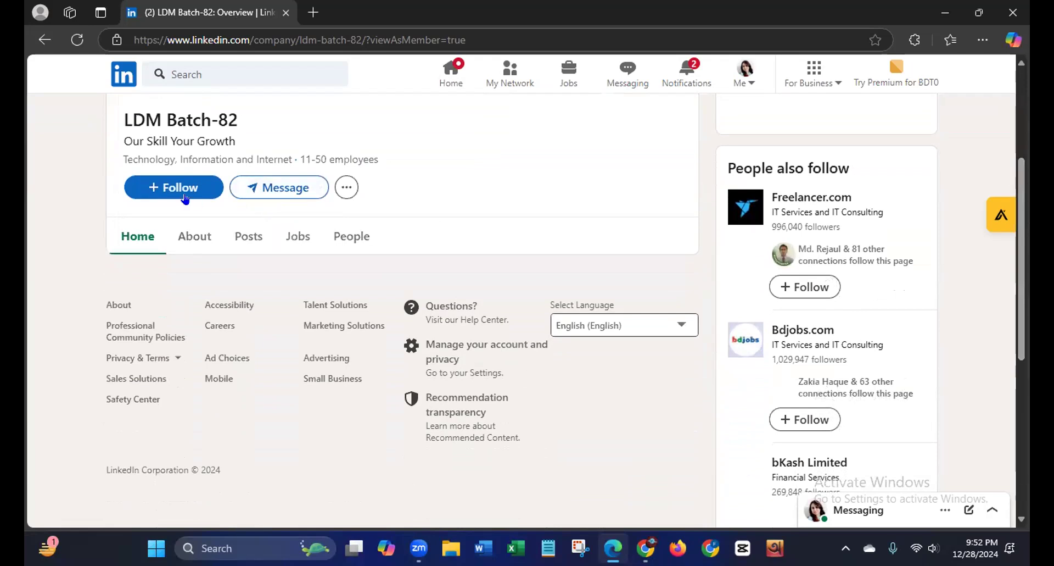
pyautogui.click(347, 192)
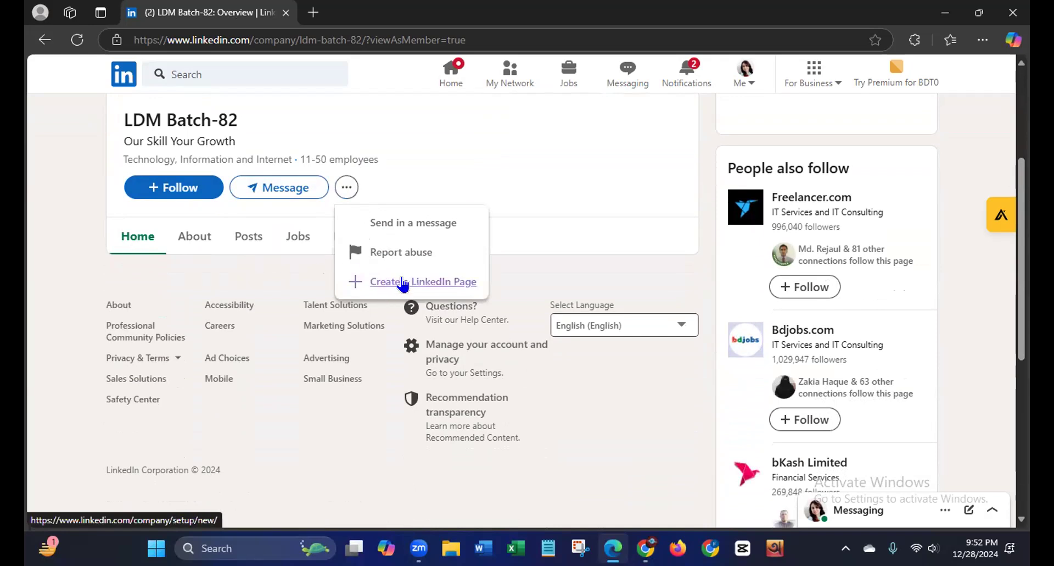
pyautogui.click(92, 281)
pyautogui.moveTo(1019, 219)
pyautogui.mouseDown()
pyautogui.moveTo(1008, 358)
pyautogui.moveTo(1015, 236)
pyautogui.mouseUp()
pyautogui.moveTo(1015, 190); pyautogui.dragTo(1016, 121)
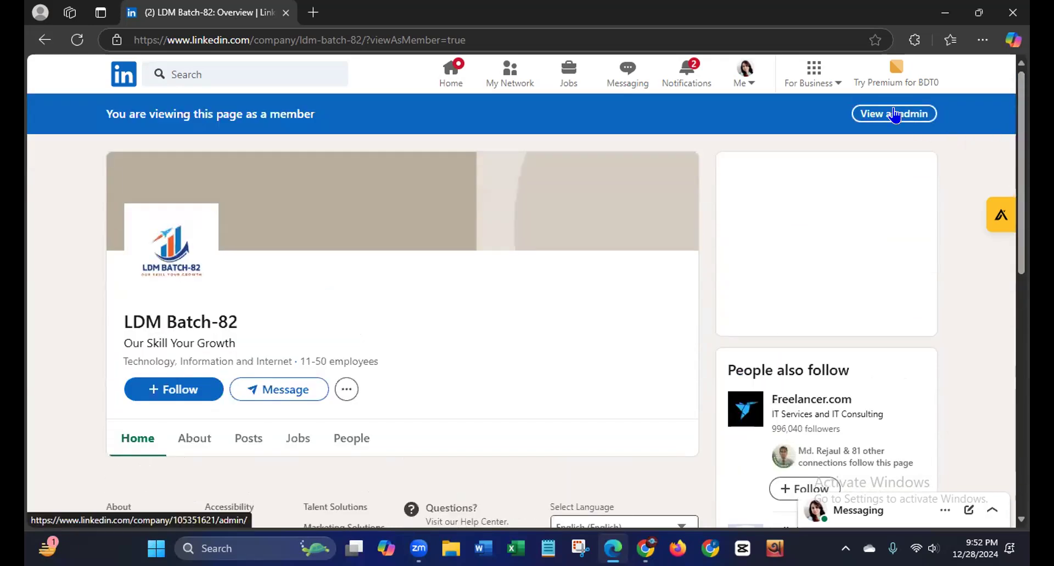
pyautogui.click(895, 114)
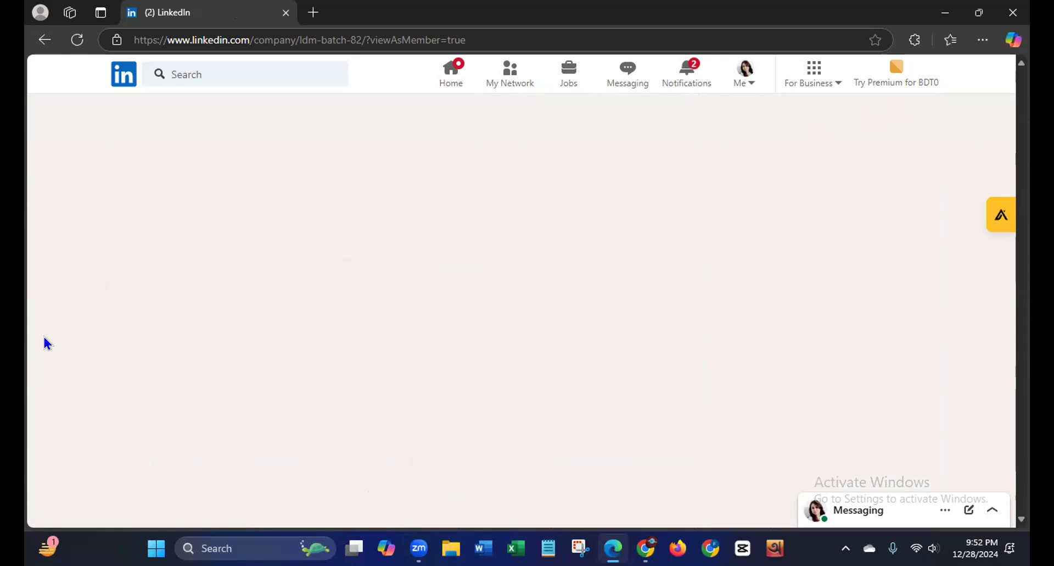
pyautogui.click(78, 40)
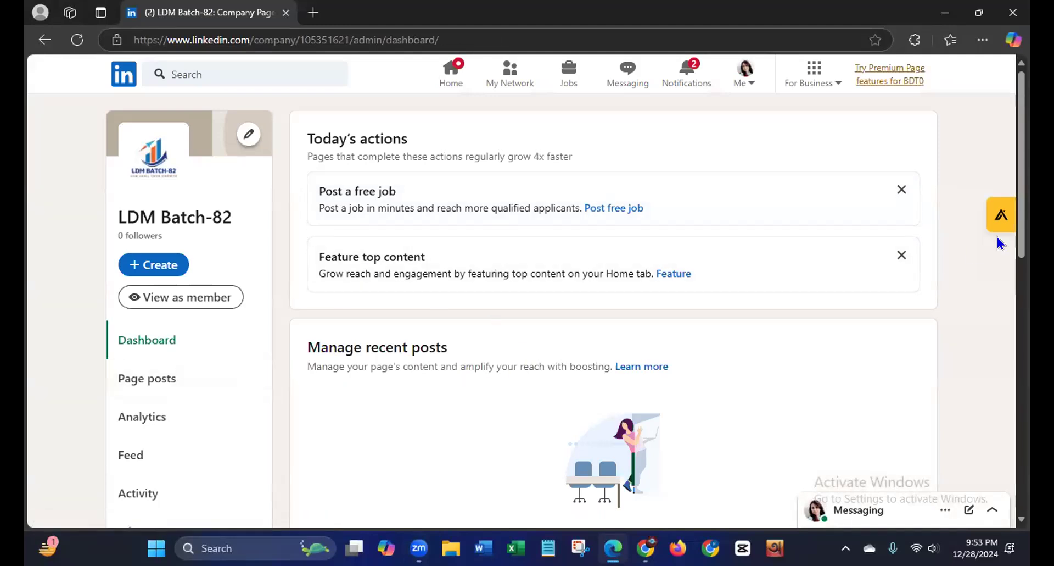
# In the company page's admin settings, add the first-degree connection who is a freelance graphics designer as a Super admin
pyautogui.moveTo(1021, 220); pyautogui.dragTo(1021, 352)
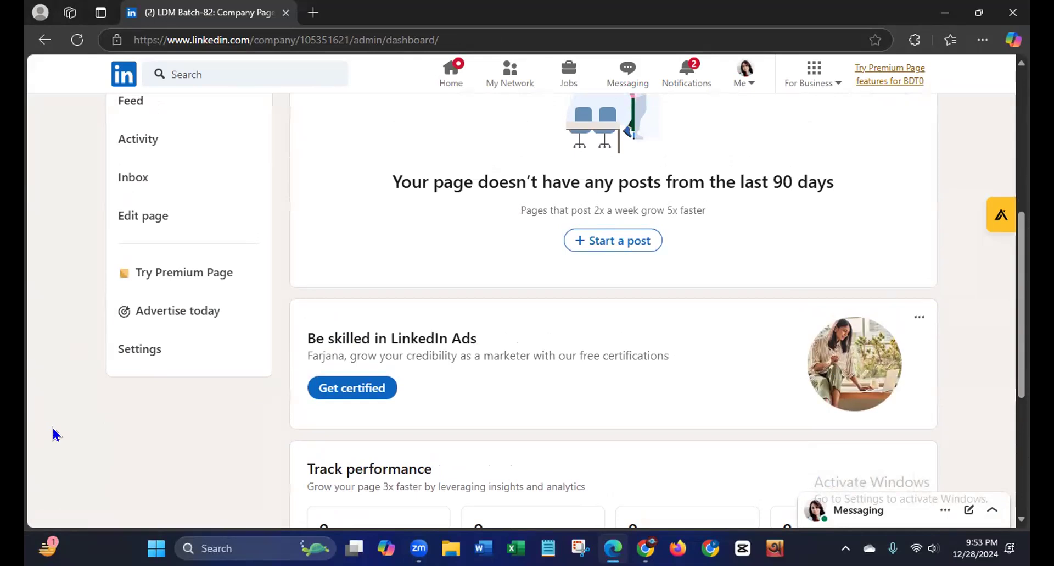
pyautogui.click(125, 349)
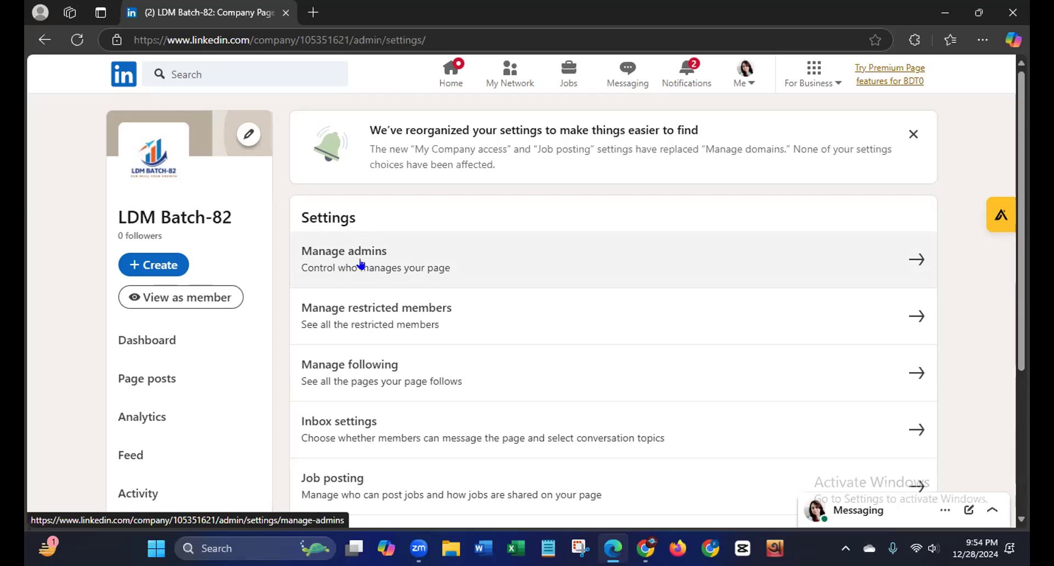
pyautogui.click(575, 258)
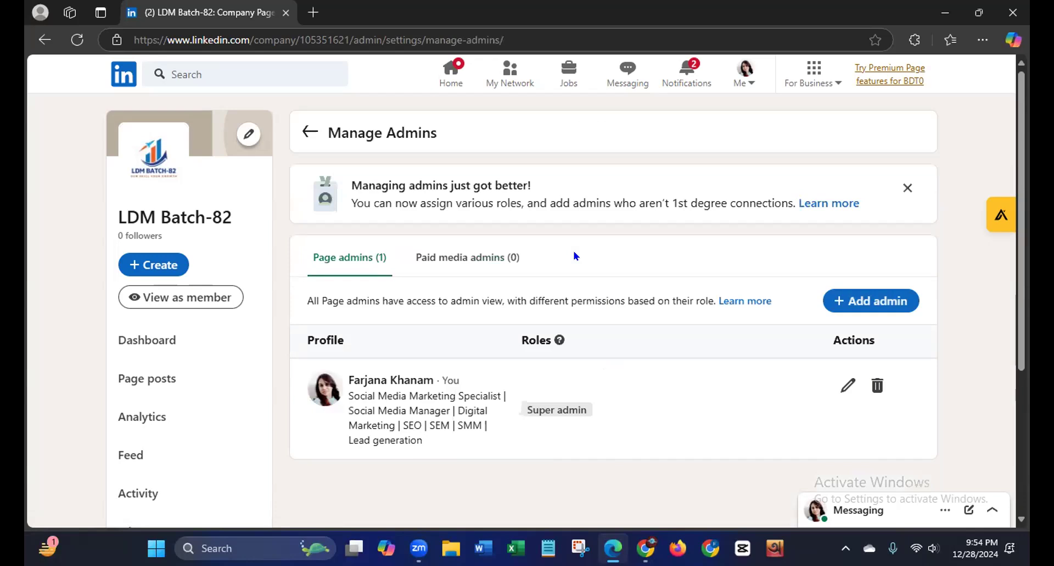
pyautogui.moveTo(1022, 314); pyautogui.dragTo(1019, 375)
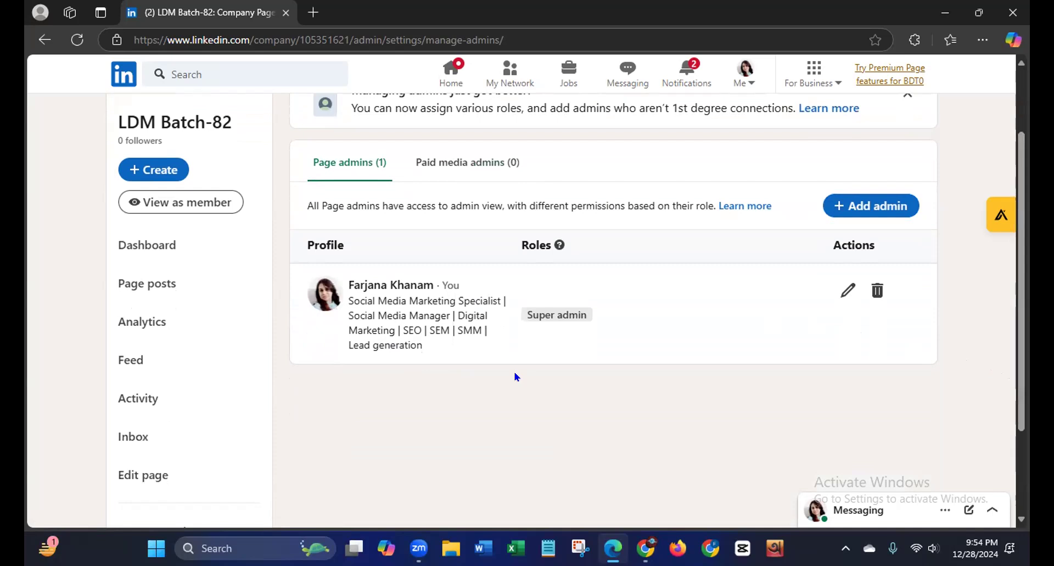
pyautogui.click(891, 211)
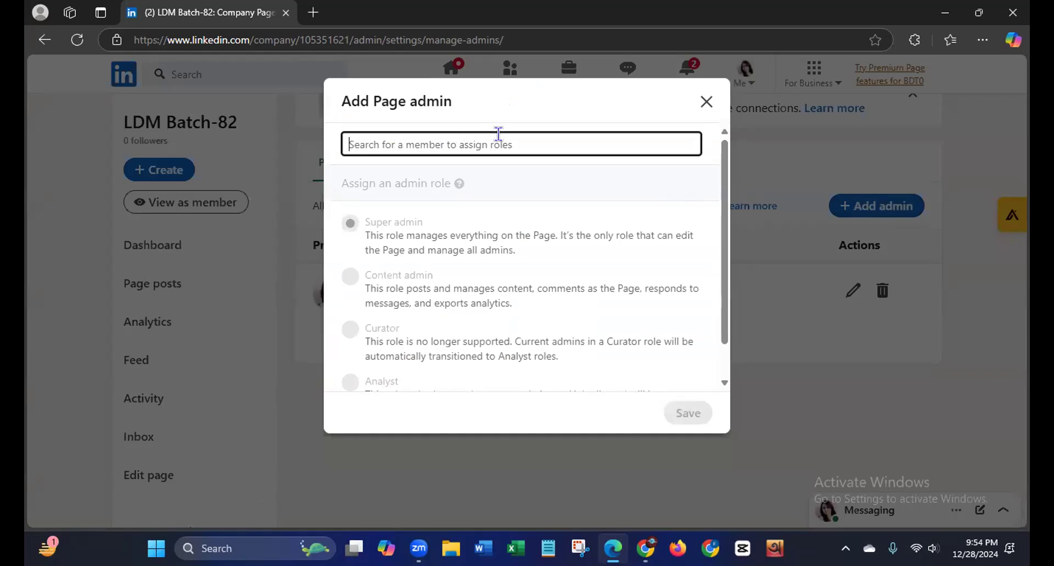
pyautogui.write('Masuda')
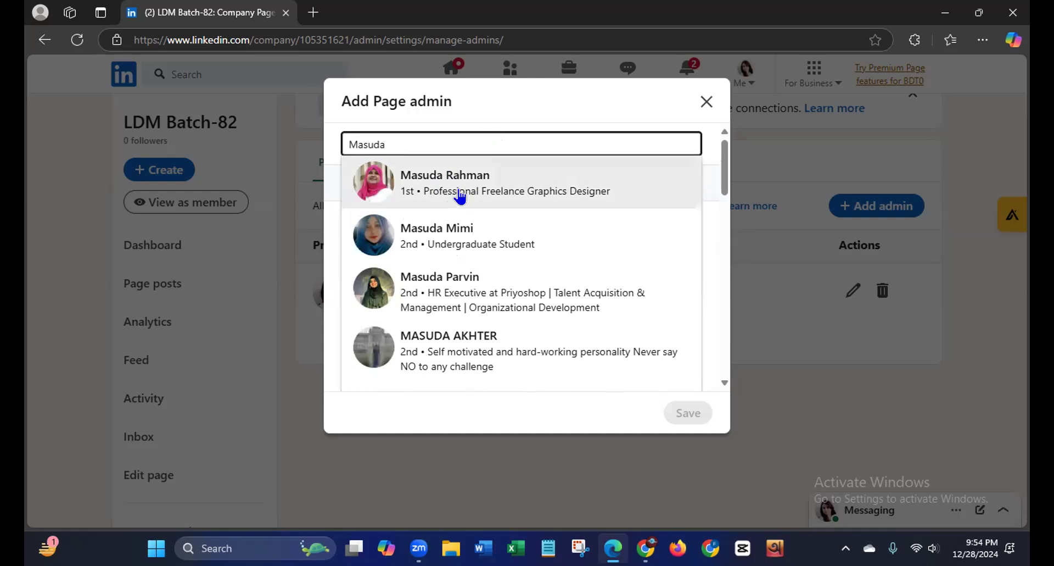
pyautogui.click(460, 196)
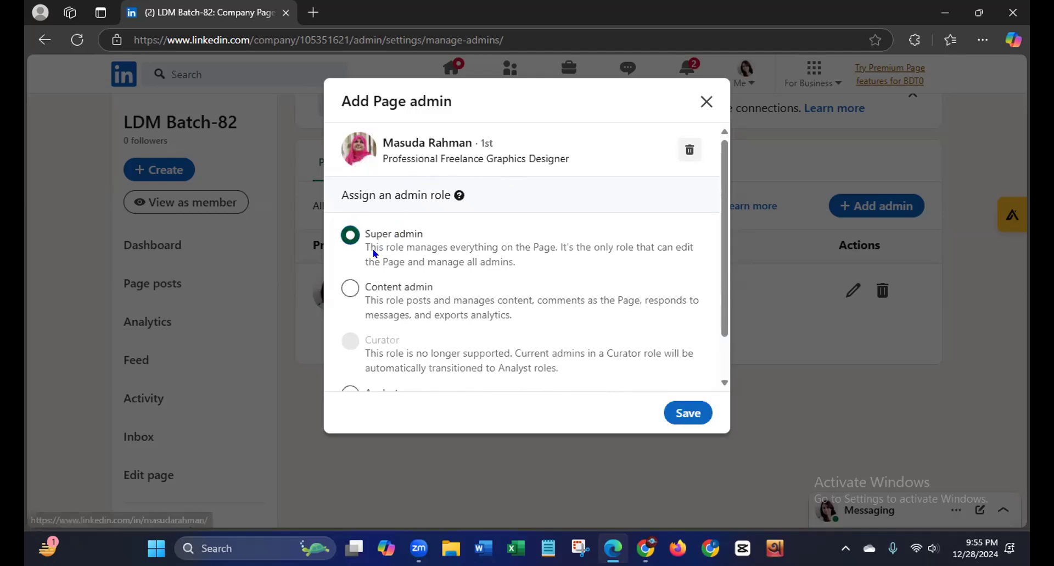
pyautogui.scroll(-1, 709, 335)
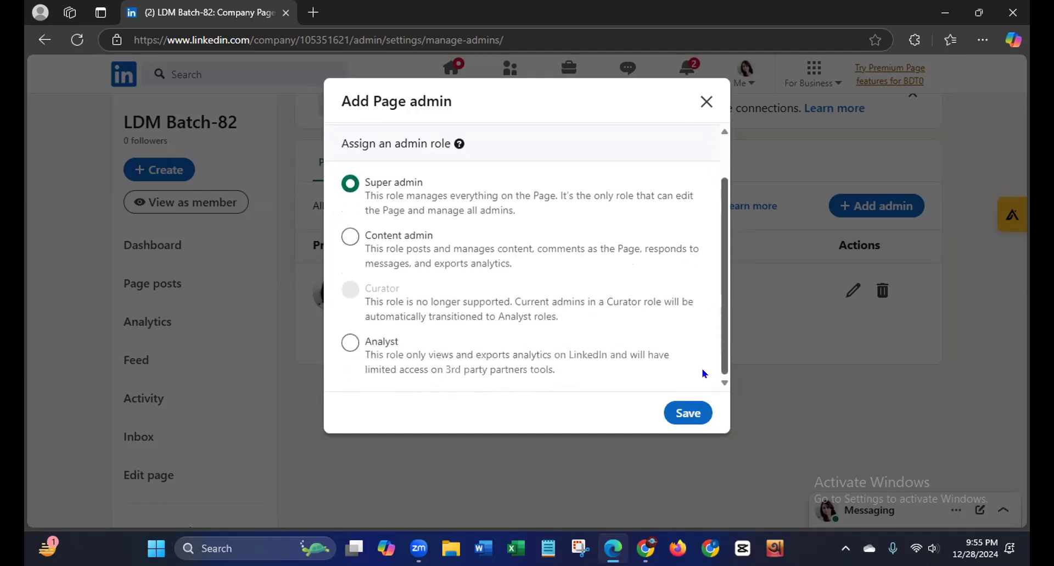
pyautogui.click(674, 416)
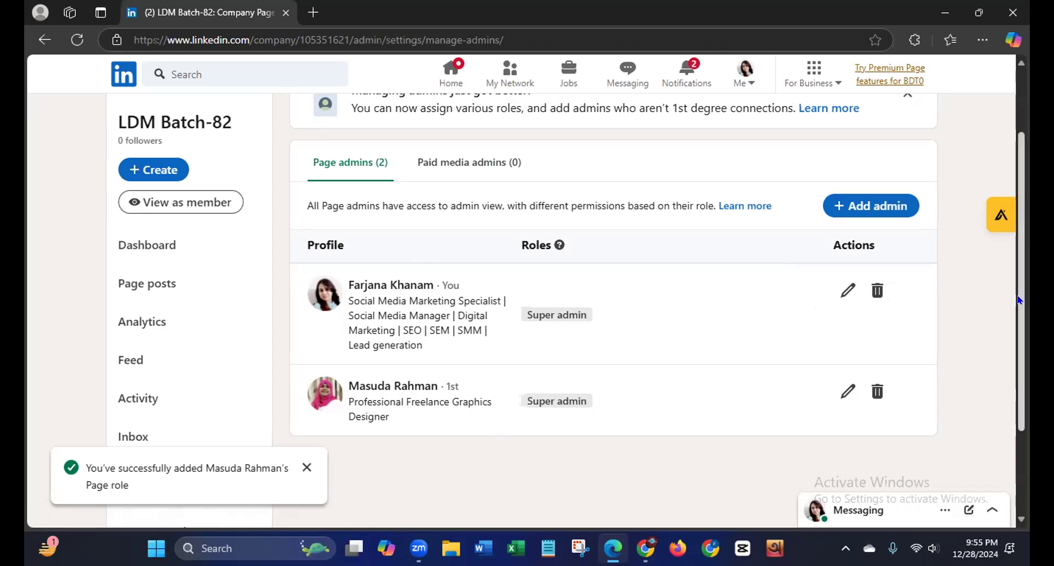
# Remove the freelance graphics designer from the company page's admins and dismiss the removal notification
pyautogui.scroll(-2, 1021, 324)
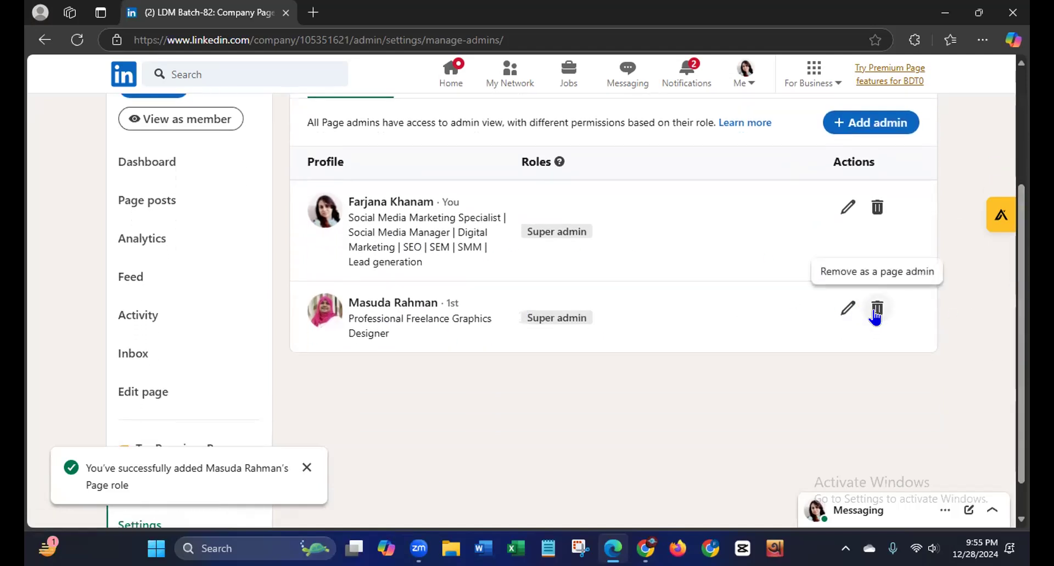
pyautogui.click(877, 308)
pyautogui.click(666, 375)
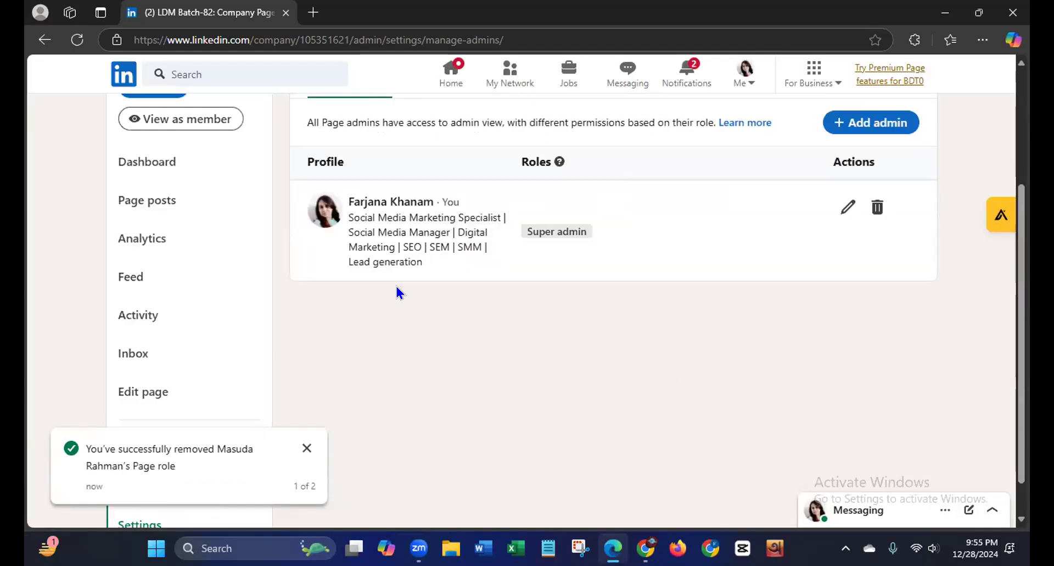
pyautogui.click(307, 448)
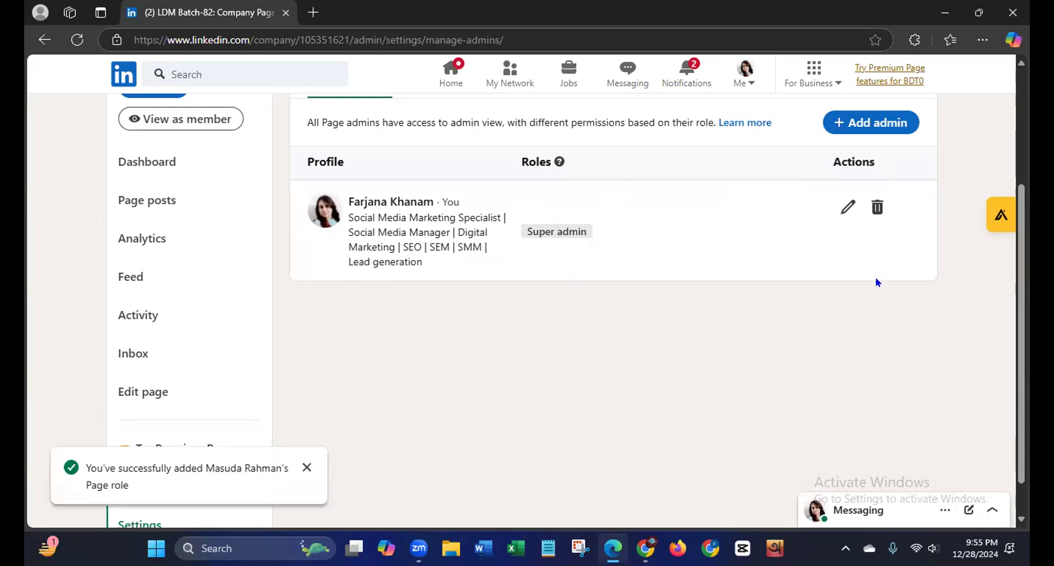
pyautogui.moveTo(1022, 275); pyautogui.dragTo(1029, 84)
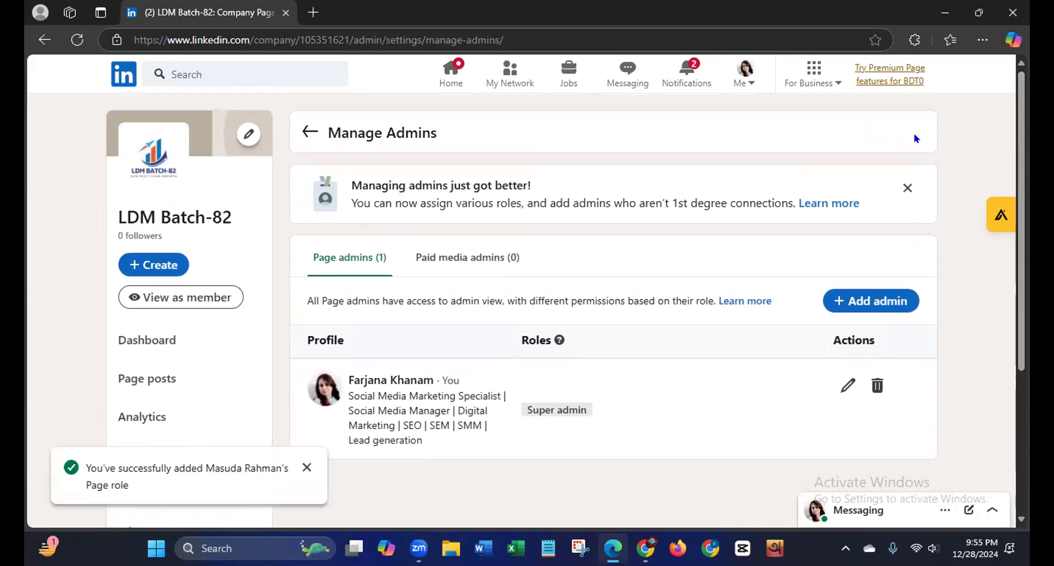
# Close the browser window with the company page's admin settings and refresh the desktop
pyautogui.click(1011, 14)
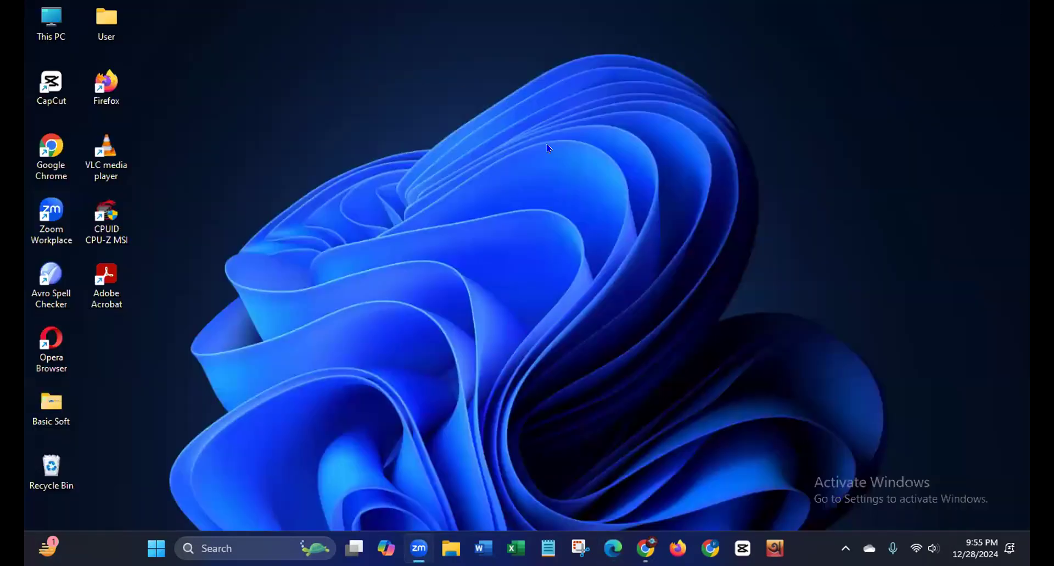
pyautogui.rightClick(549, 148)
pyautogui.click(565, 208)
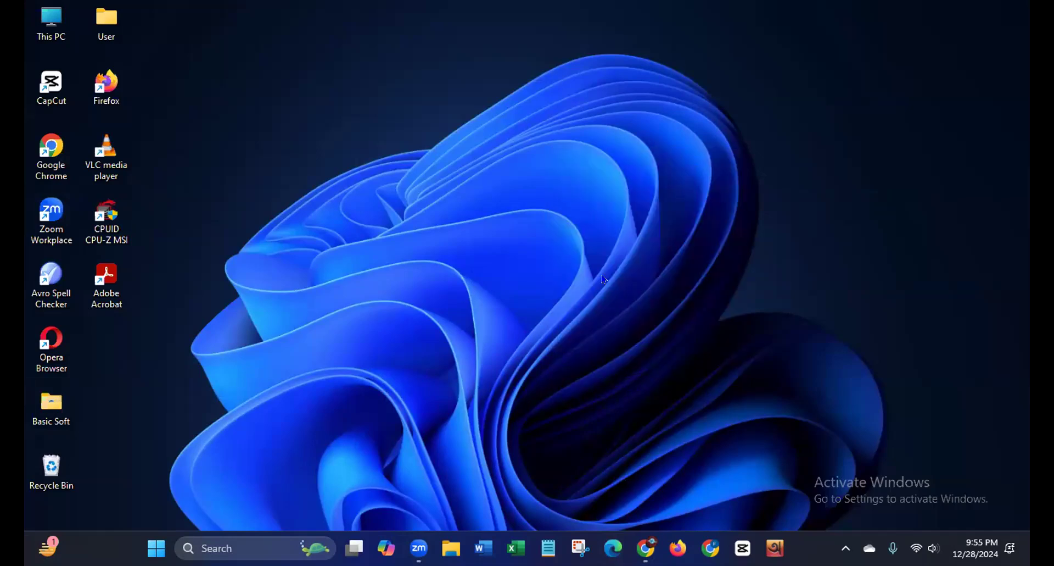